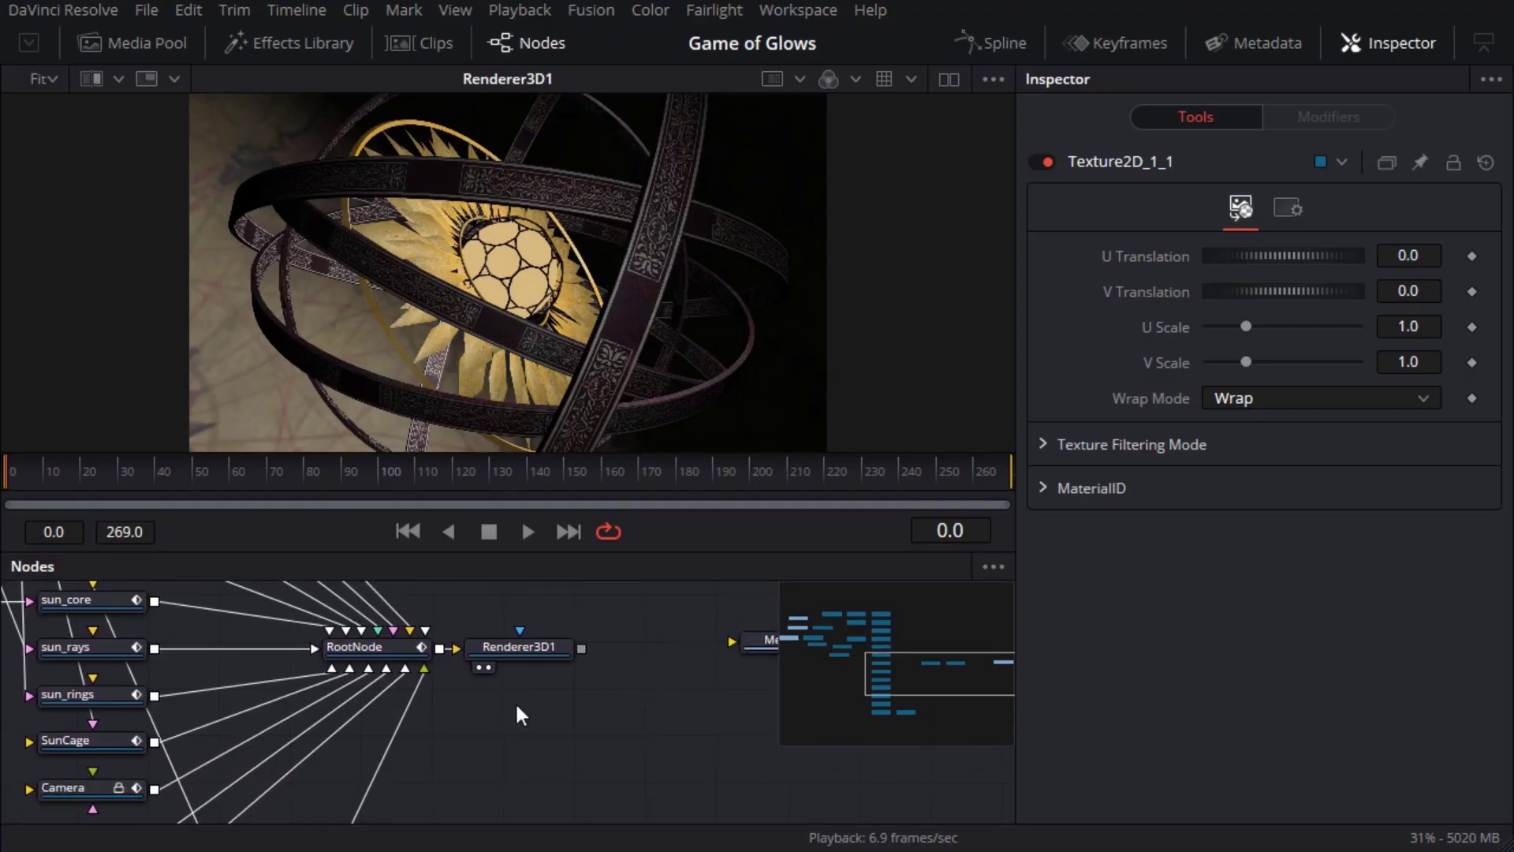
Add a Rays node below Renderer3D1, view its output, and set Weight to 2.0.
left_click(519, 647)
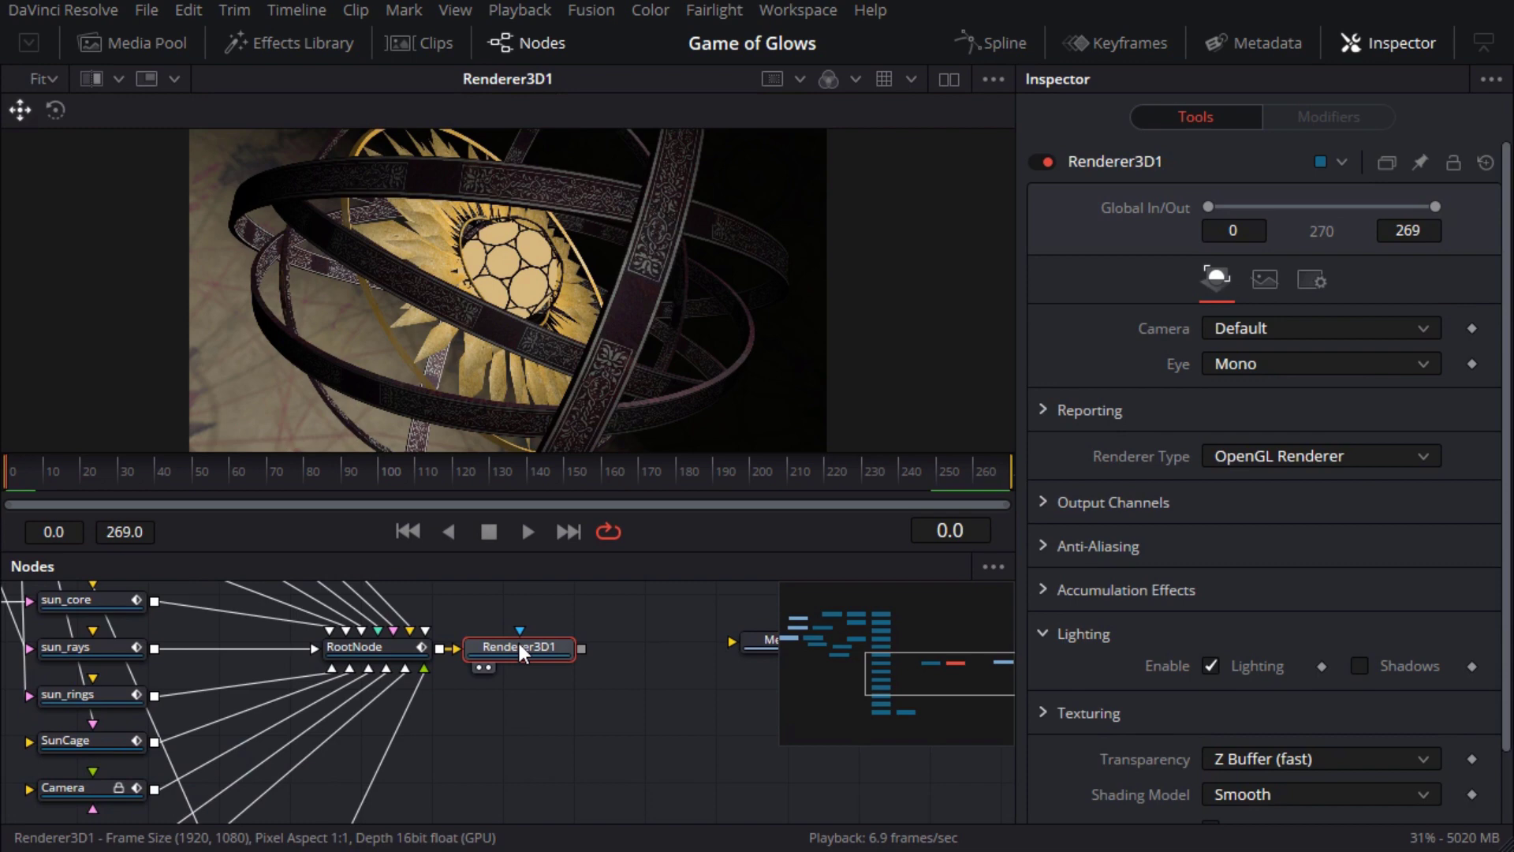
key("ctrl+space")
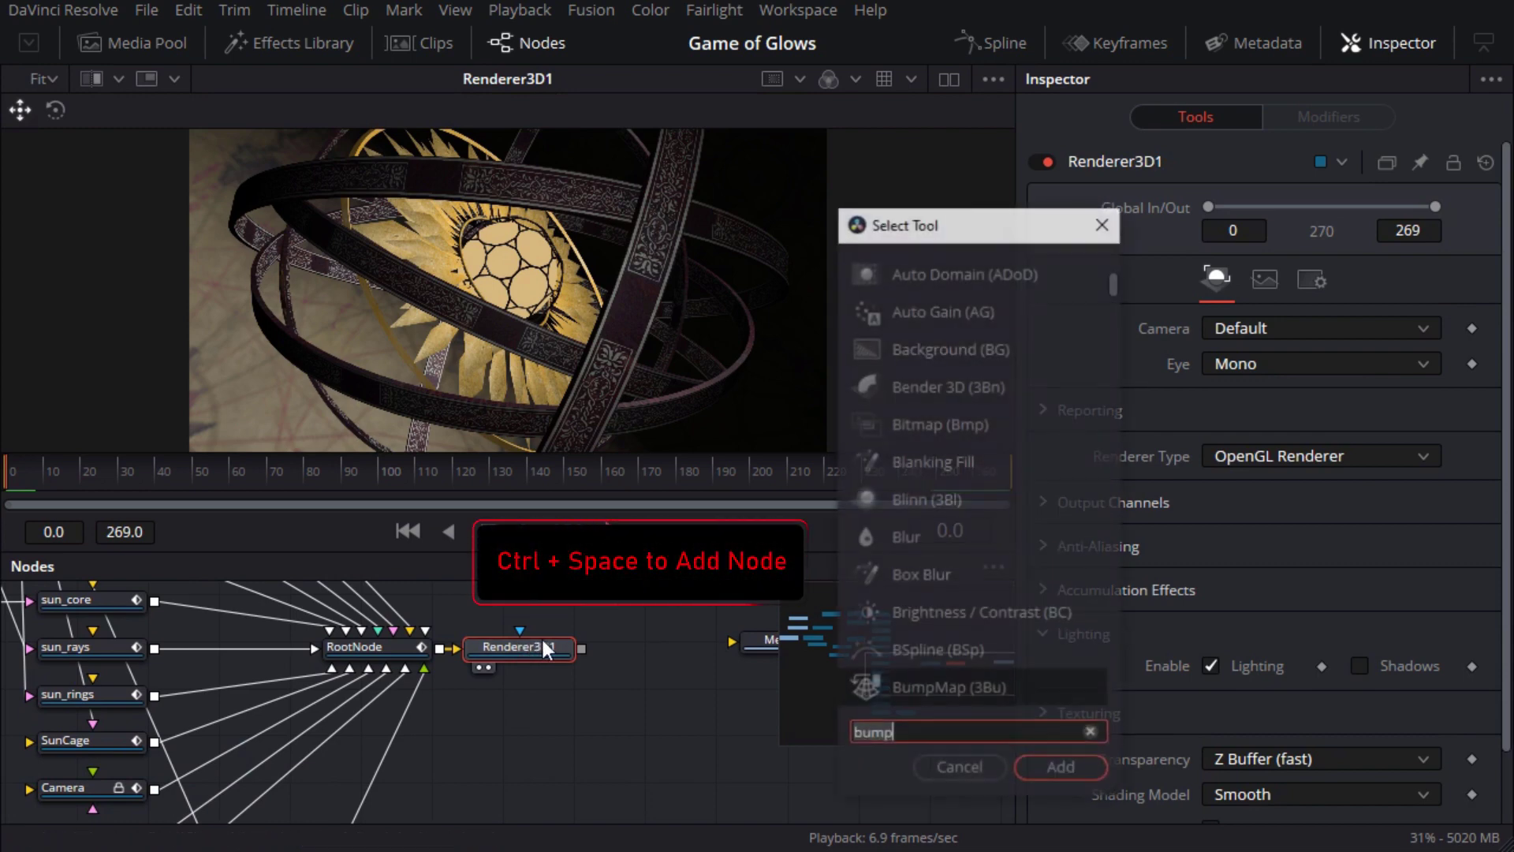
type("bump")
key("BackSpace")
key("BackSpace")
key("BackSpace")
key("BackSpace")
type("rays")
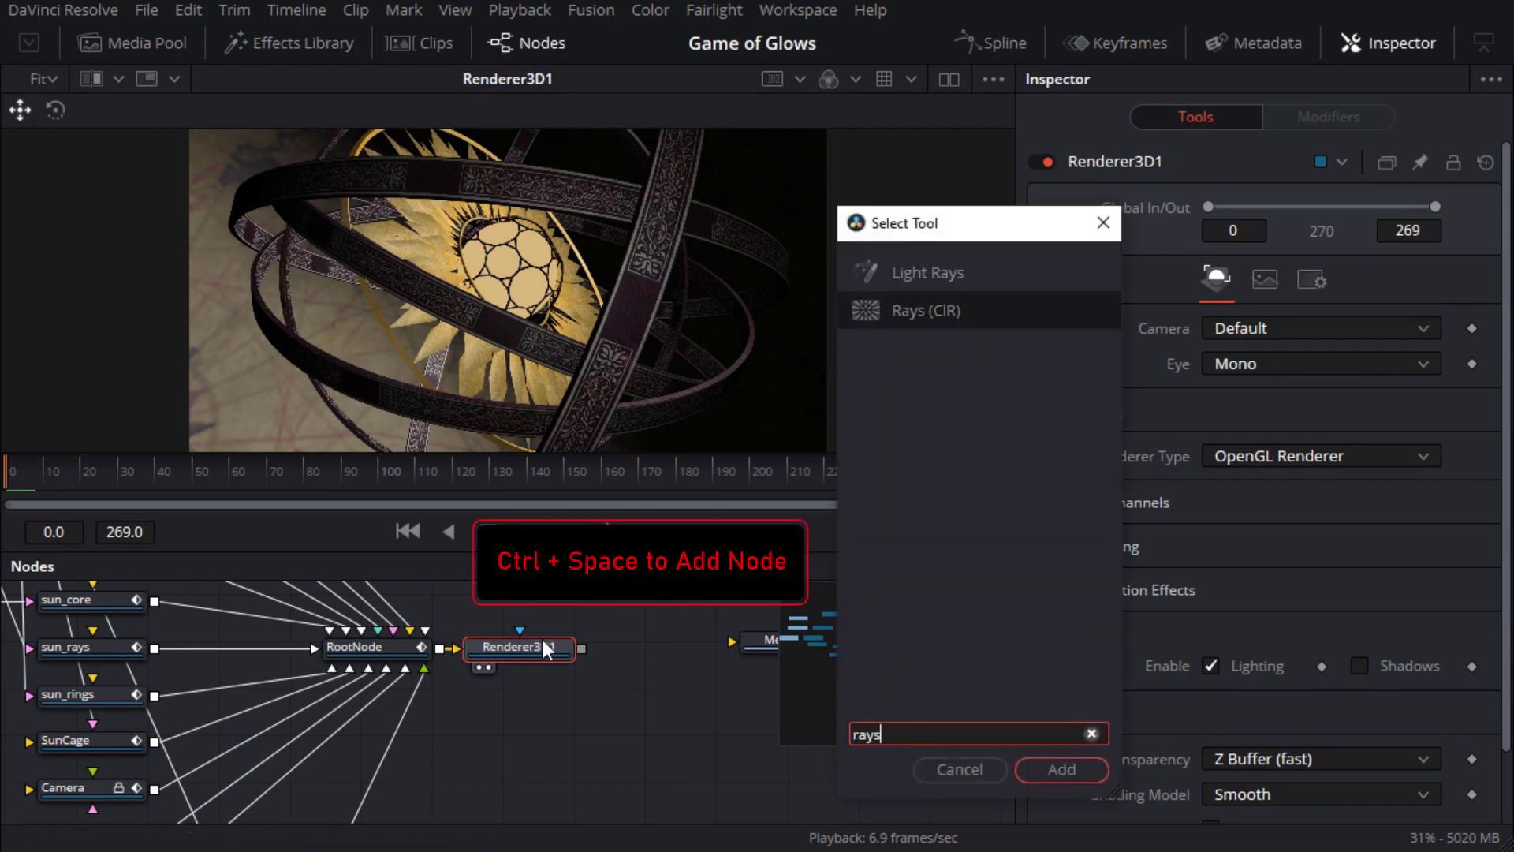
left_click(1061, 768)
left_click_drag(657, 651, 513, 710)
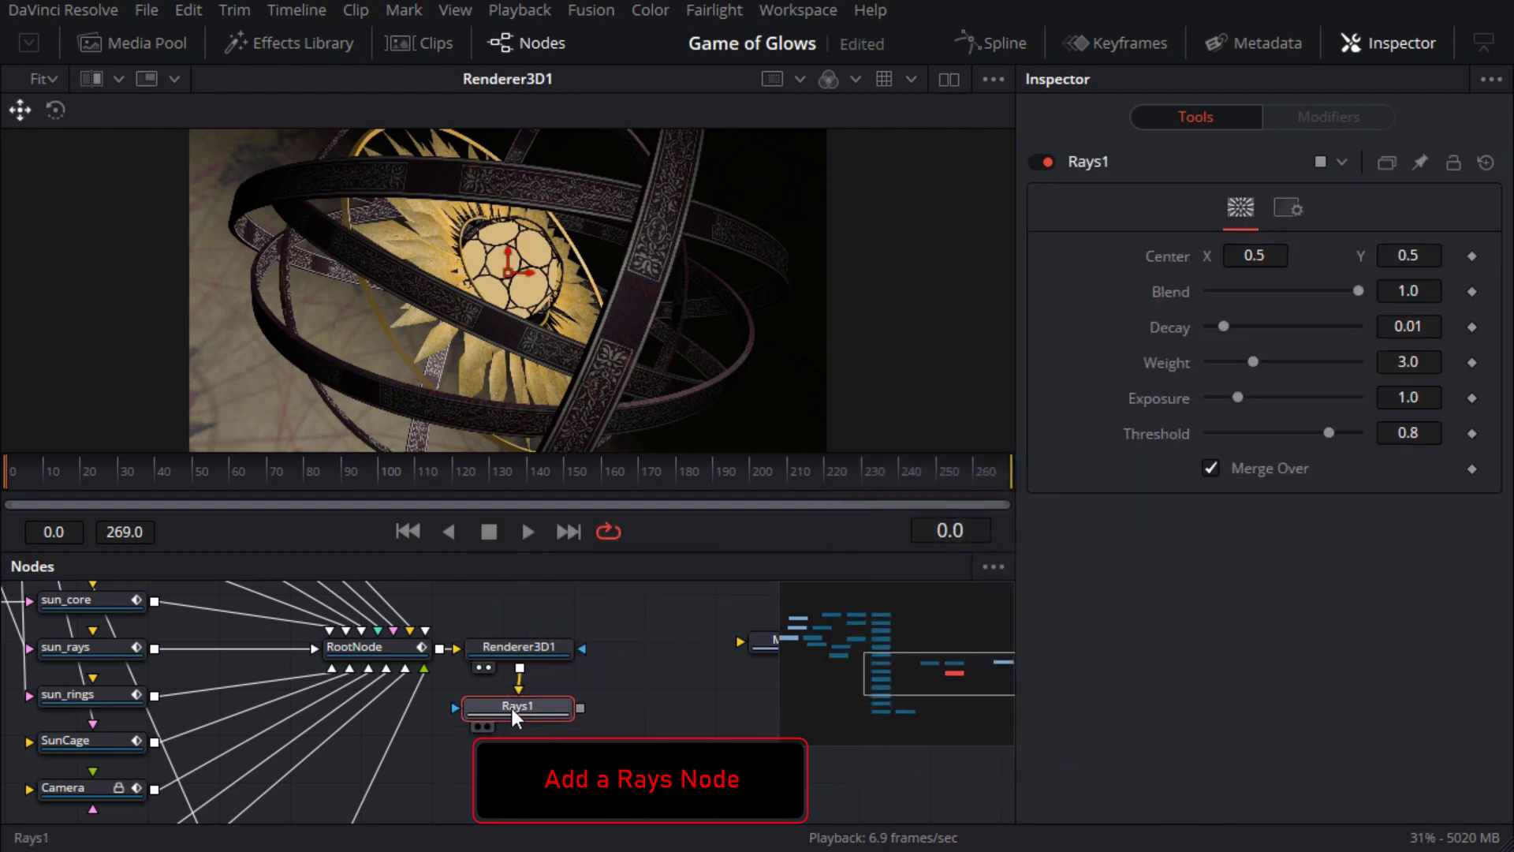
left_click(478, 724)
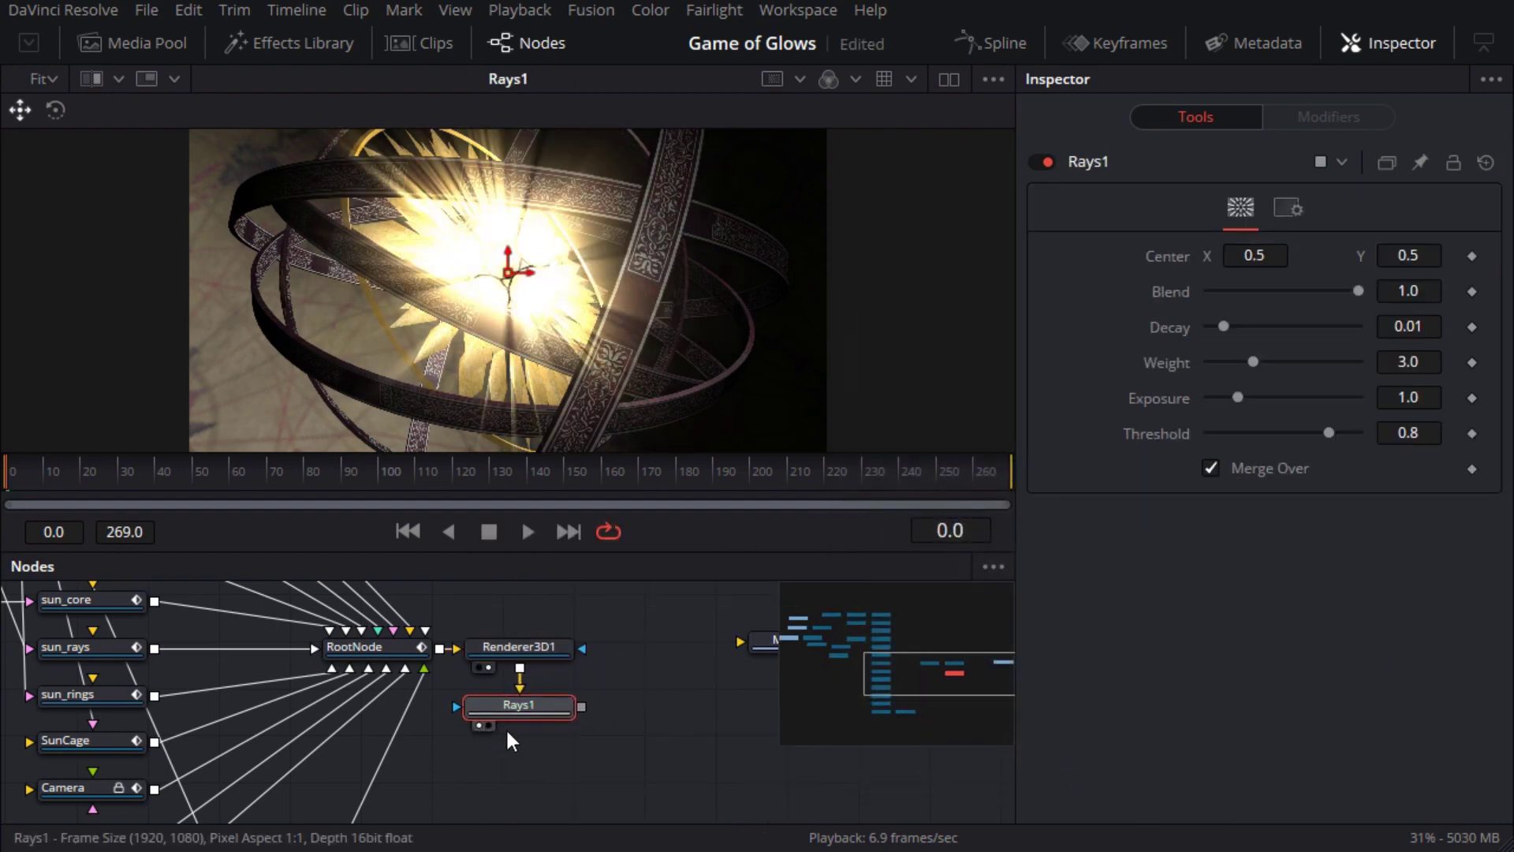
left_click(1408, 362)
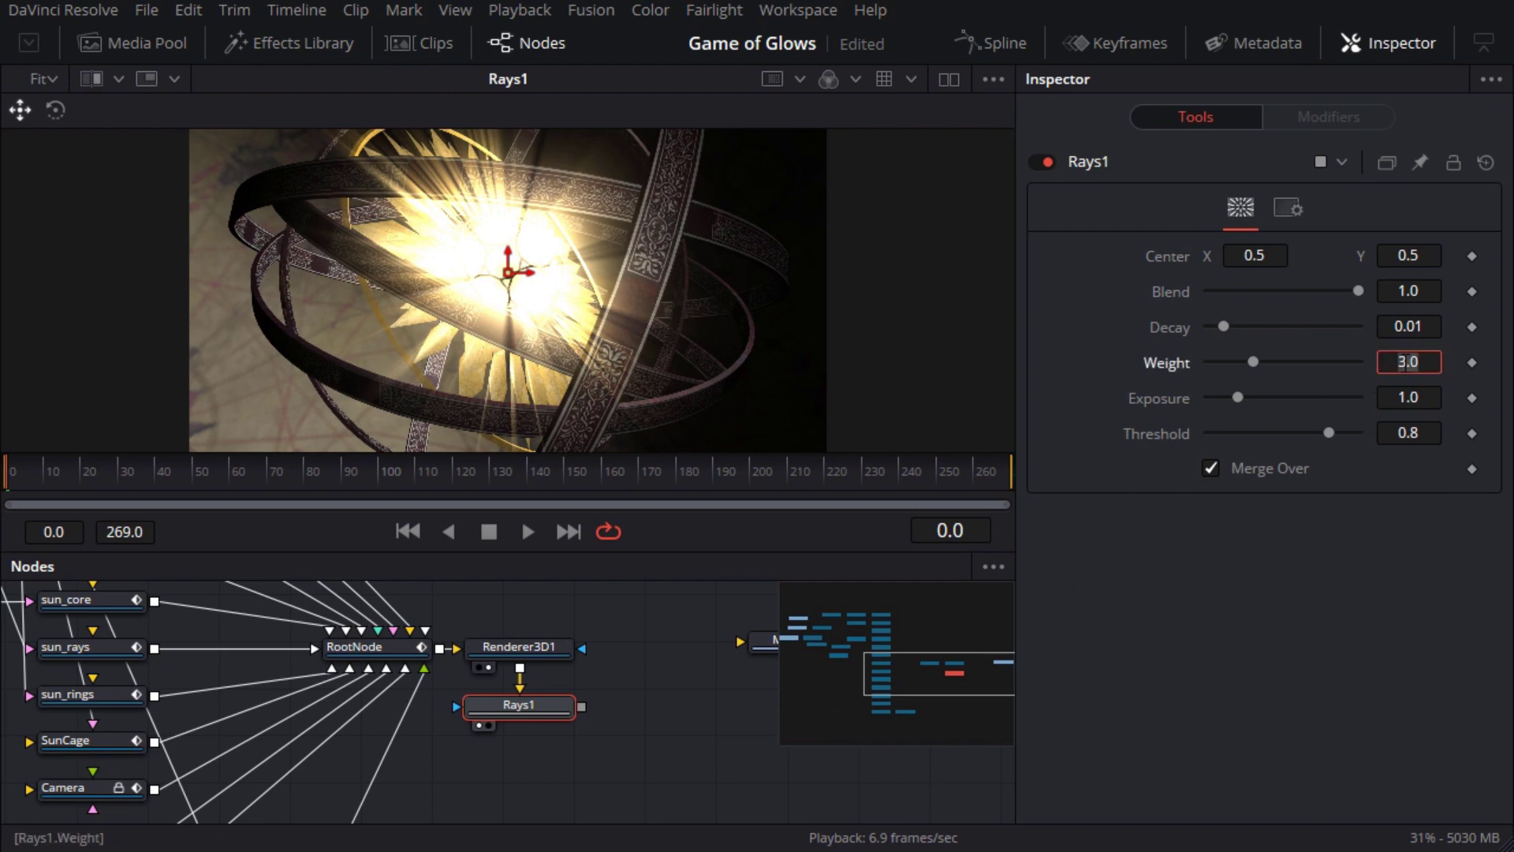
type("2")
left_click(1419, 397)
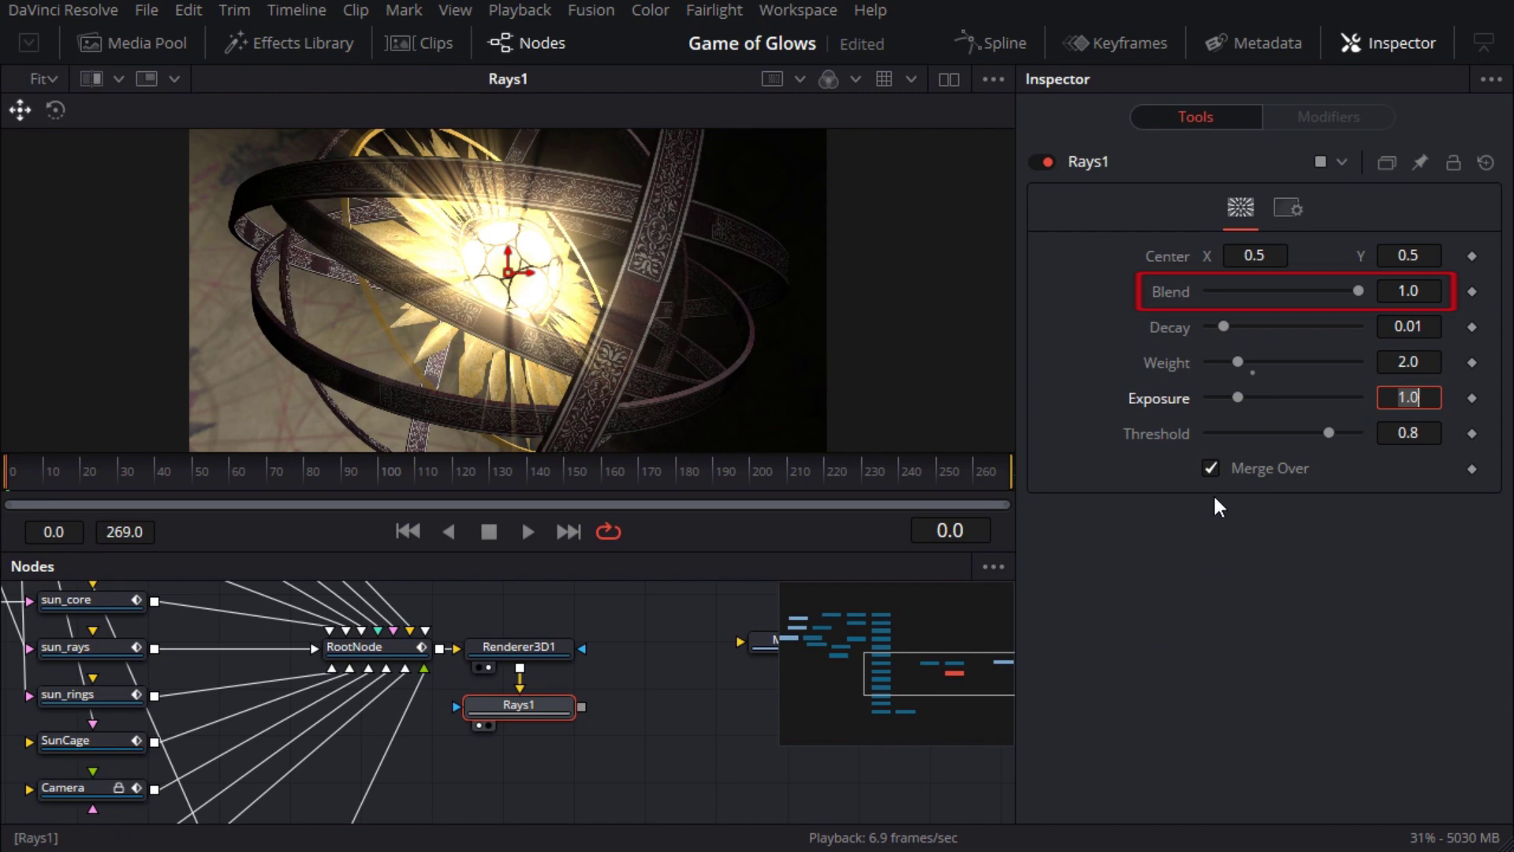
Drive Rays1's Blend with a Perturb modifier, preview the flicker, and show Perturb1's settings.
right_click(1170, 292)
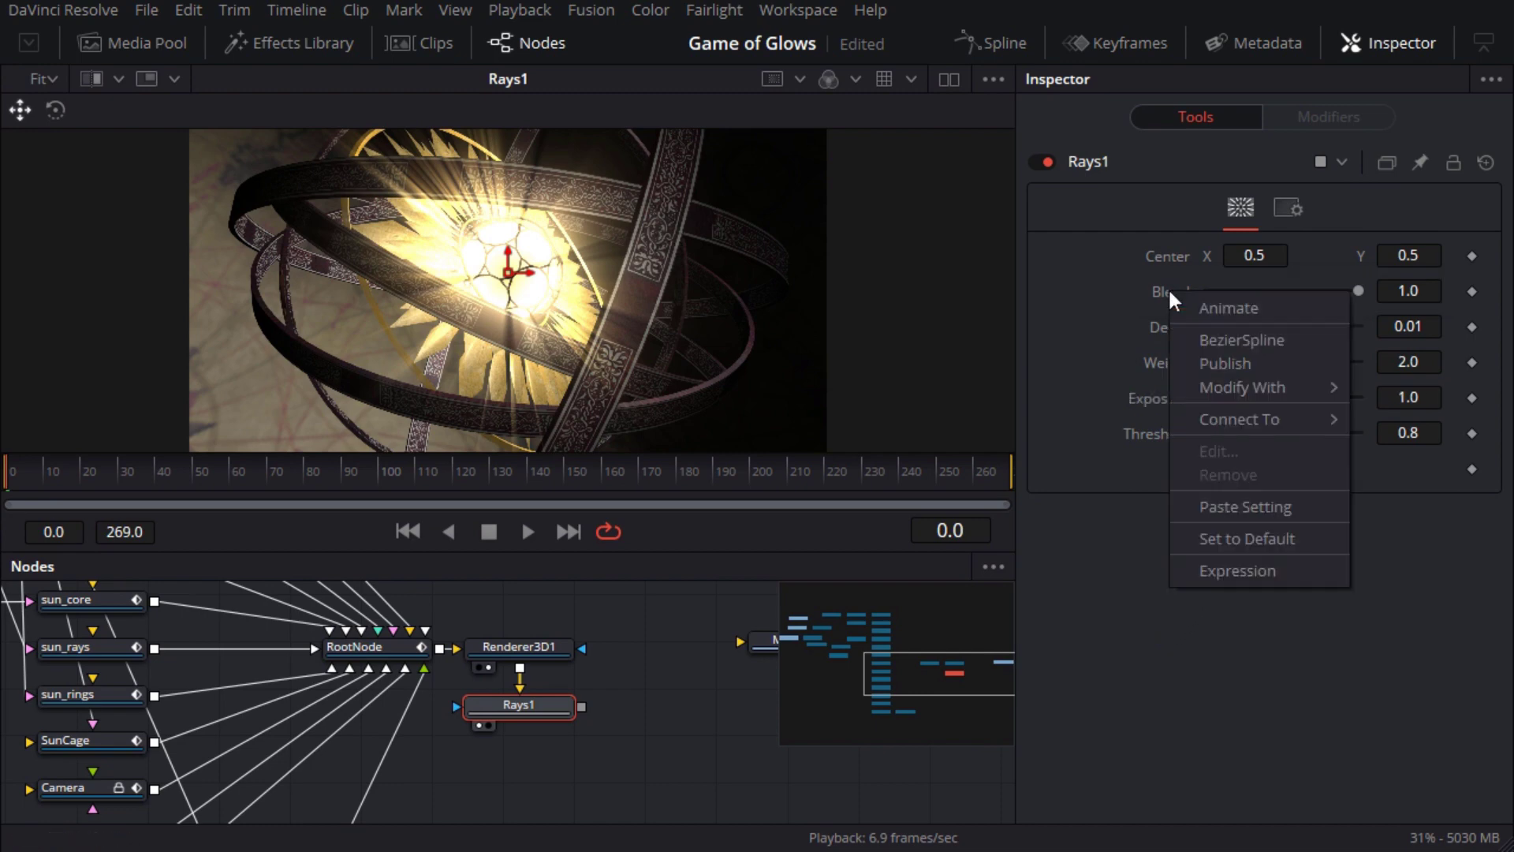
mouse_move(1223, 389)
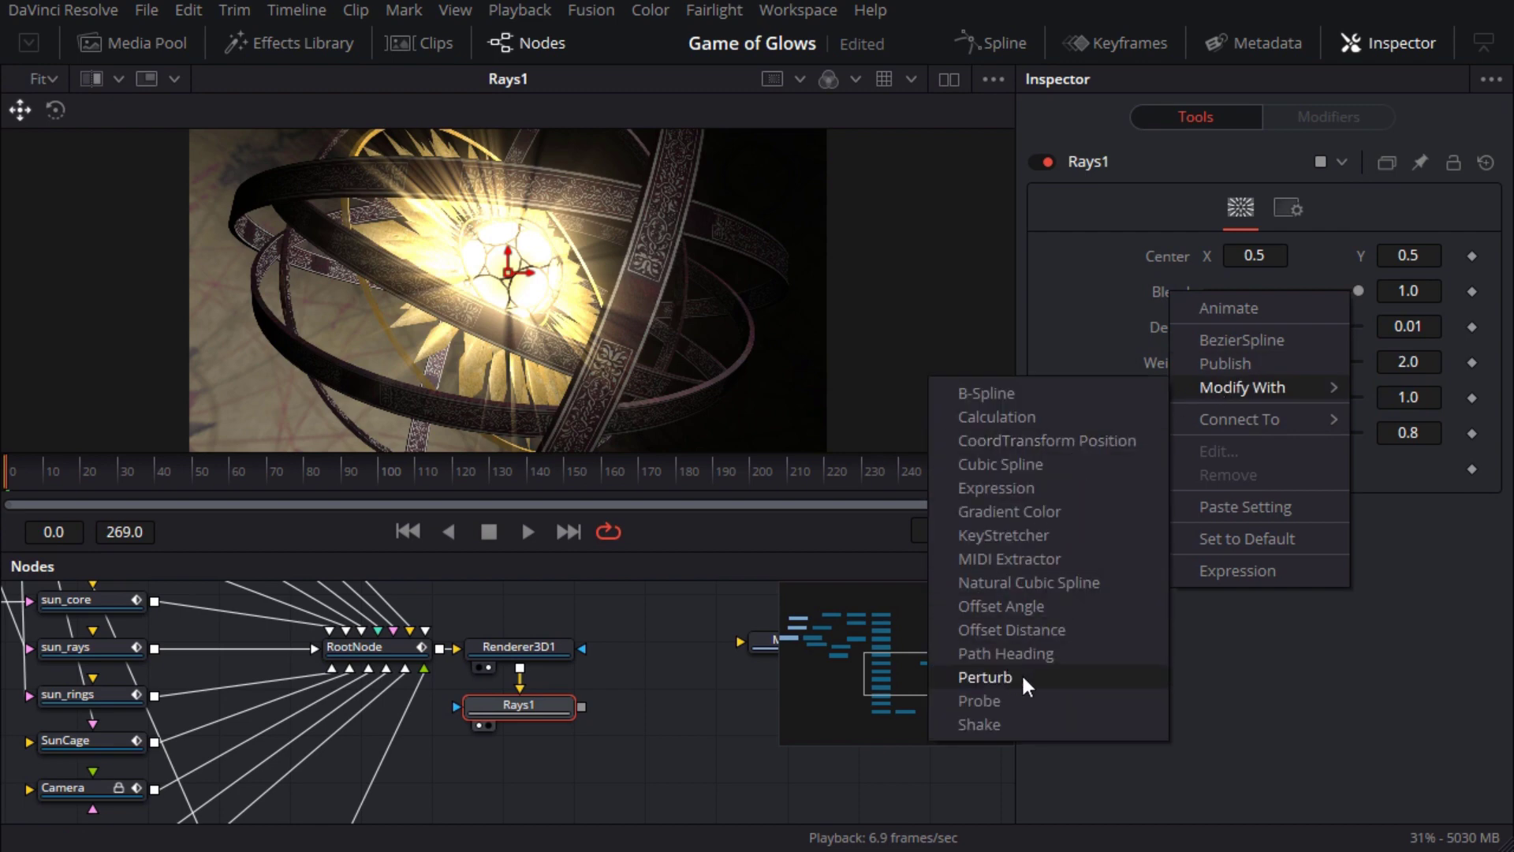
left_click(1044, 673)
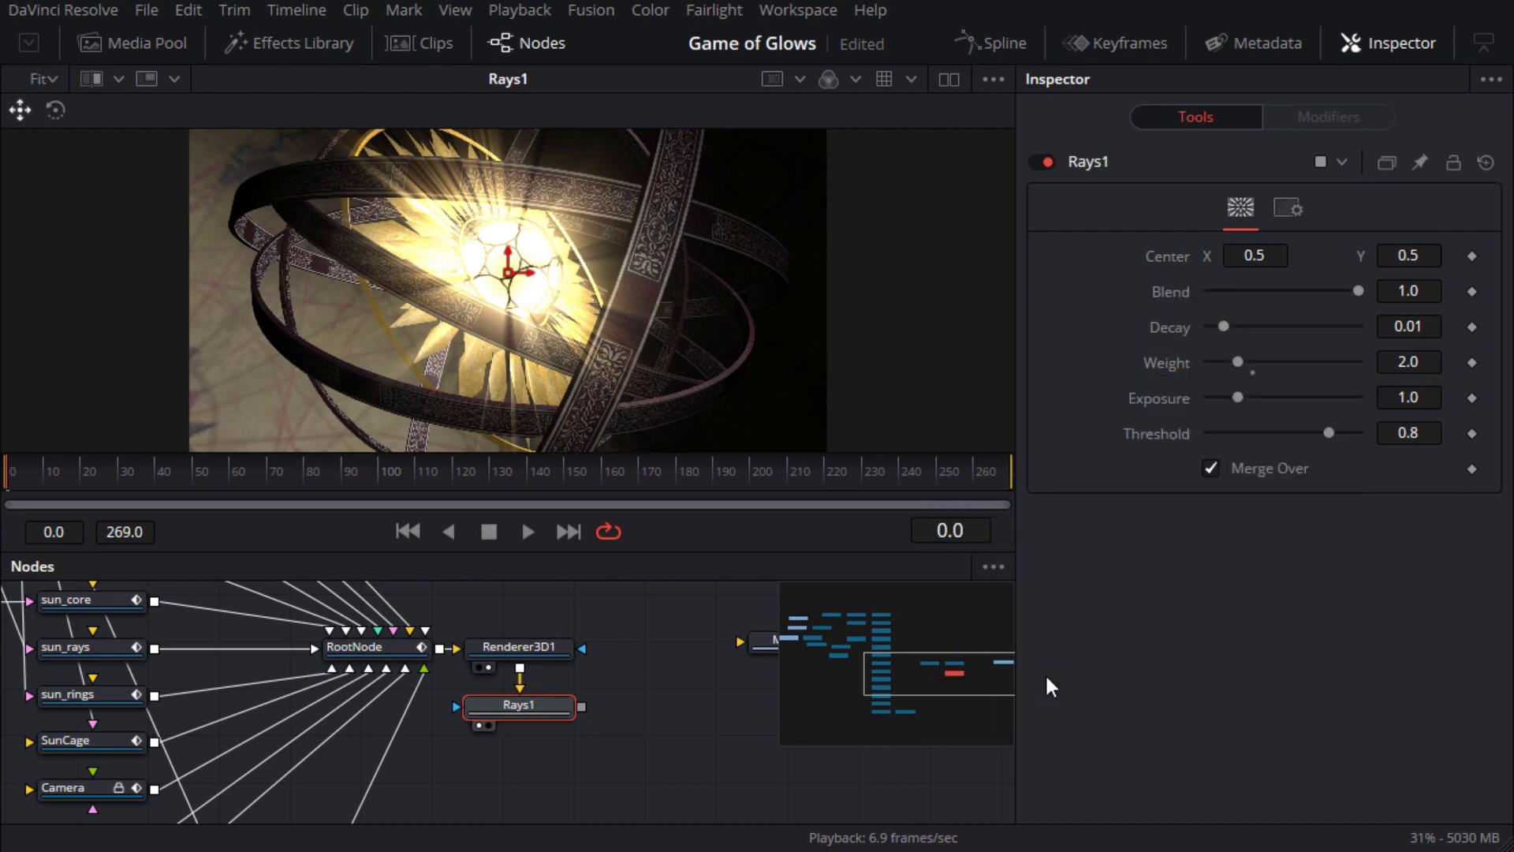
left_click(524, 533)
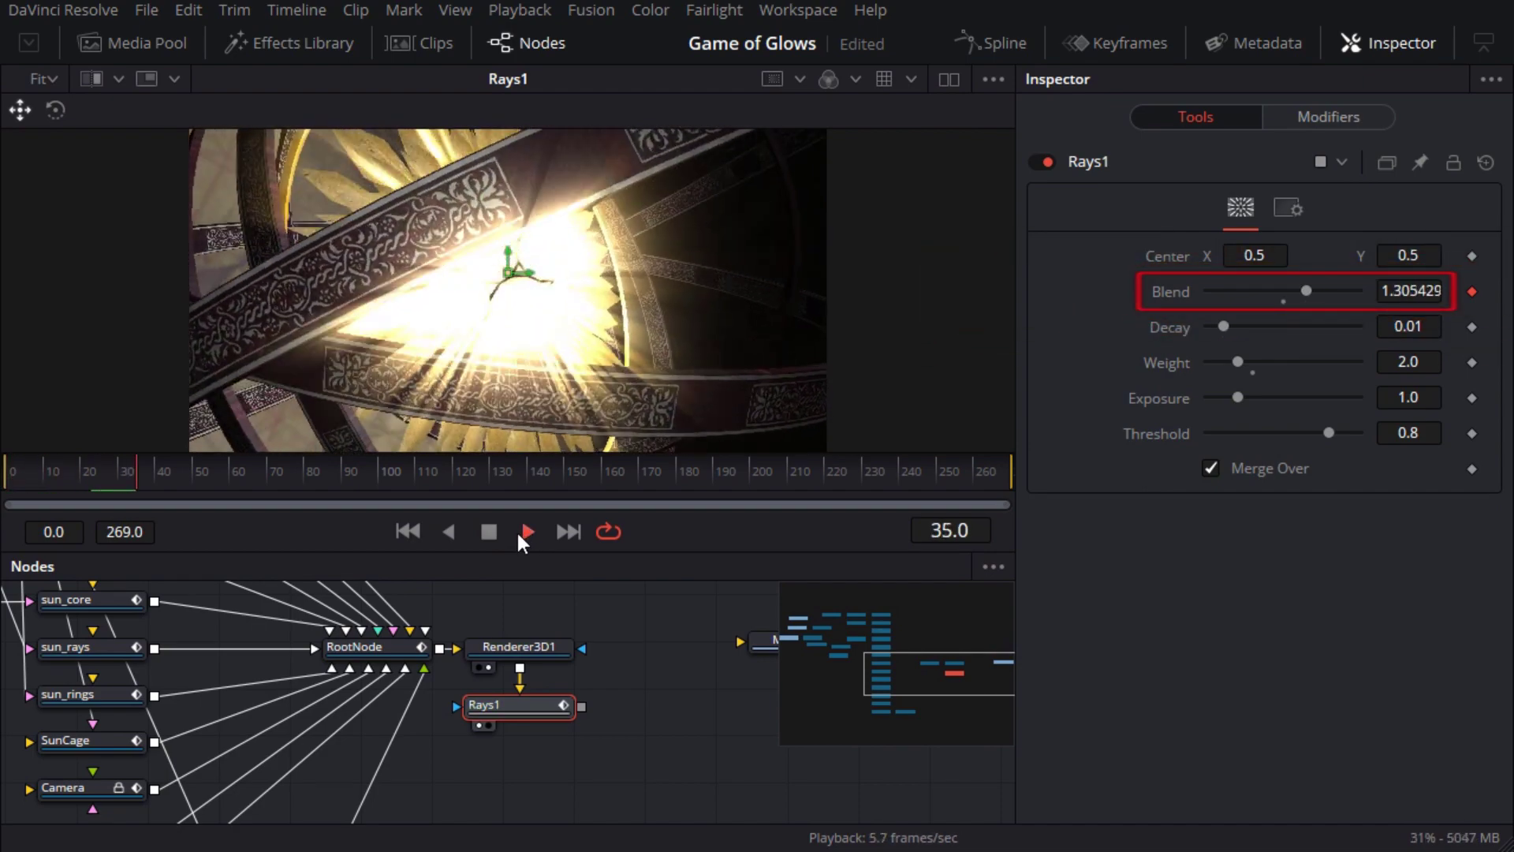
left_click(491, 533)
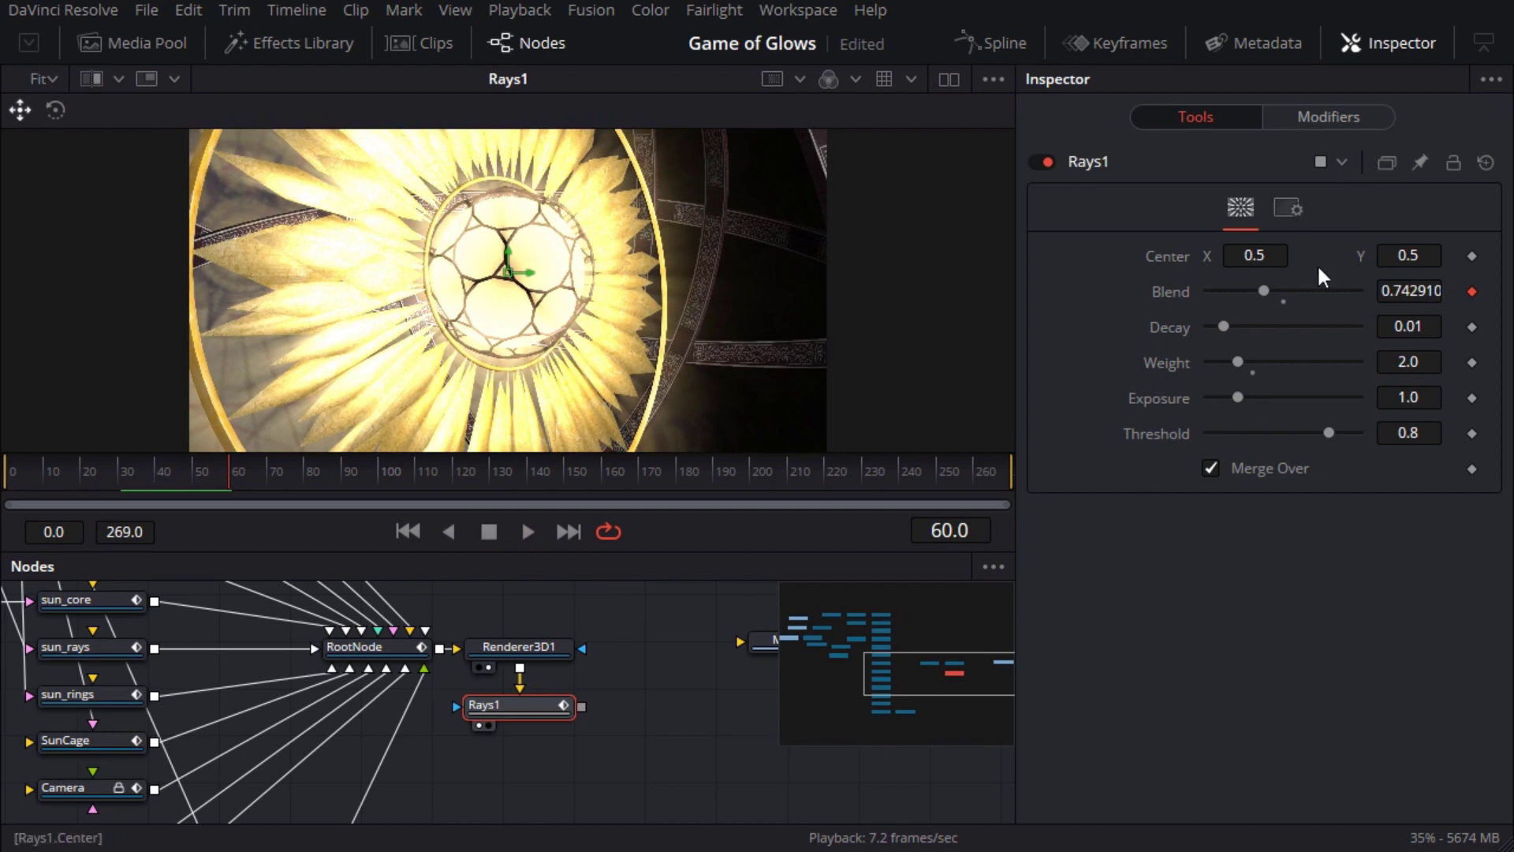
left_click(1325, 118)
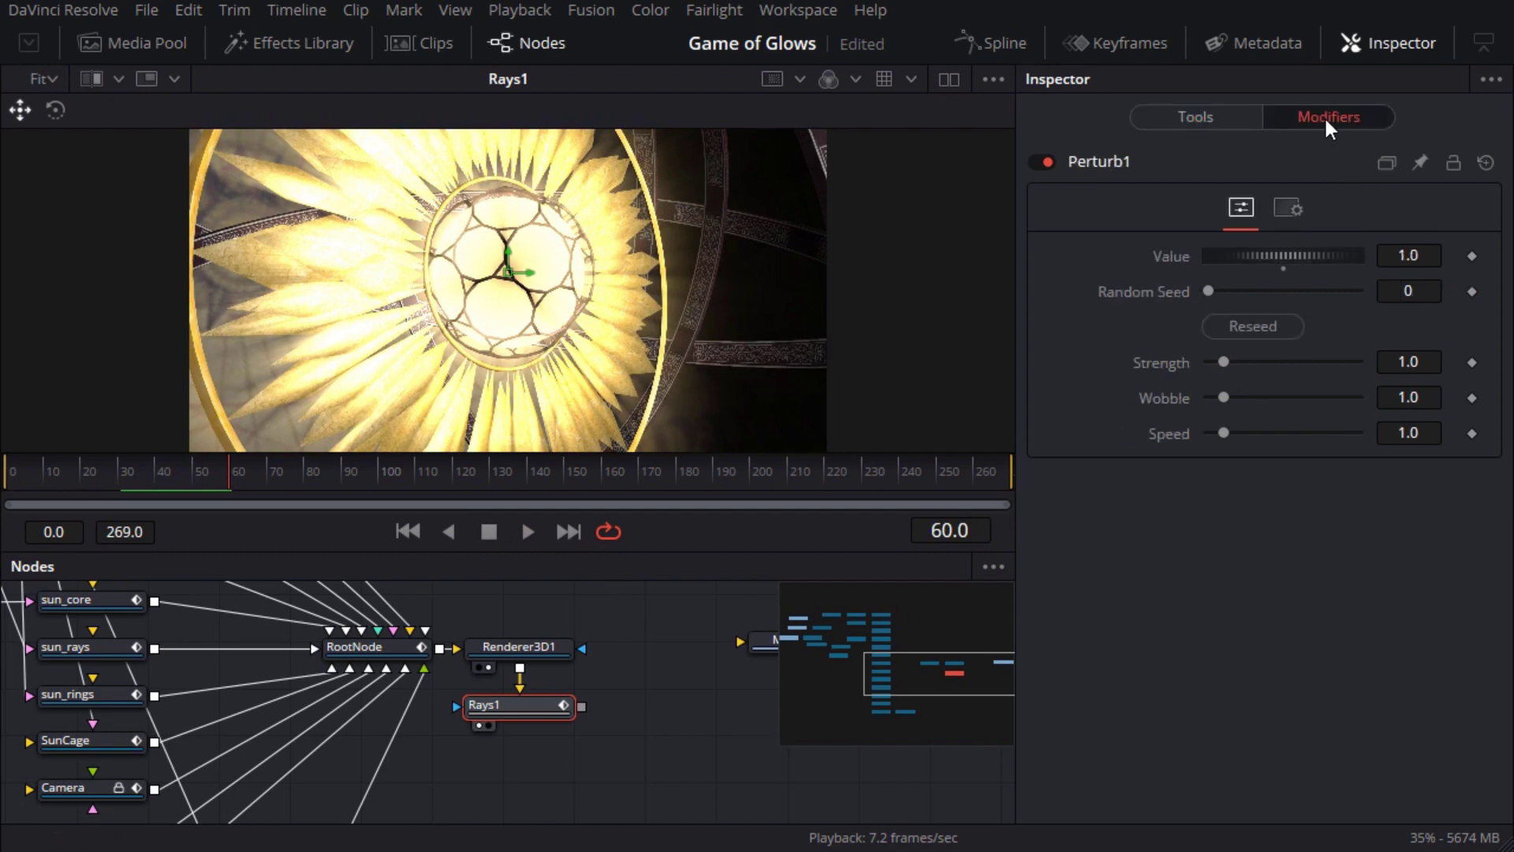
Show only the Blend(Perturb1) curve in a widened Spline editor, fitted to view.
left_click(1001, 41)
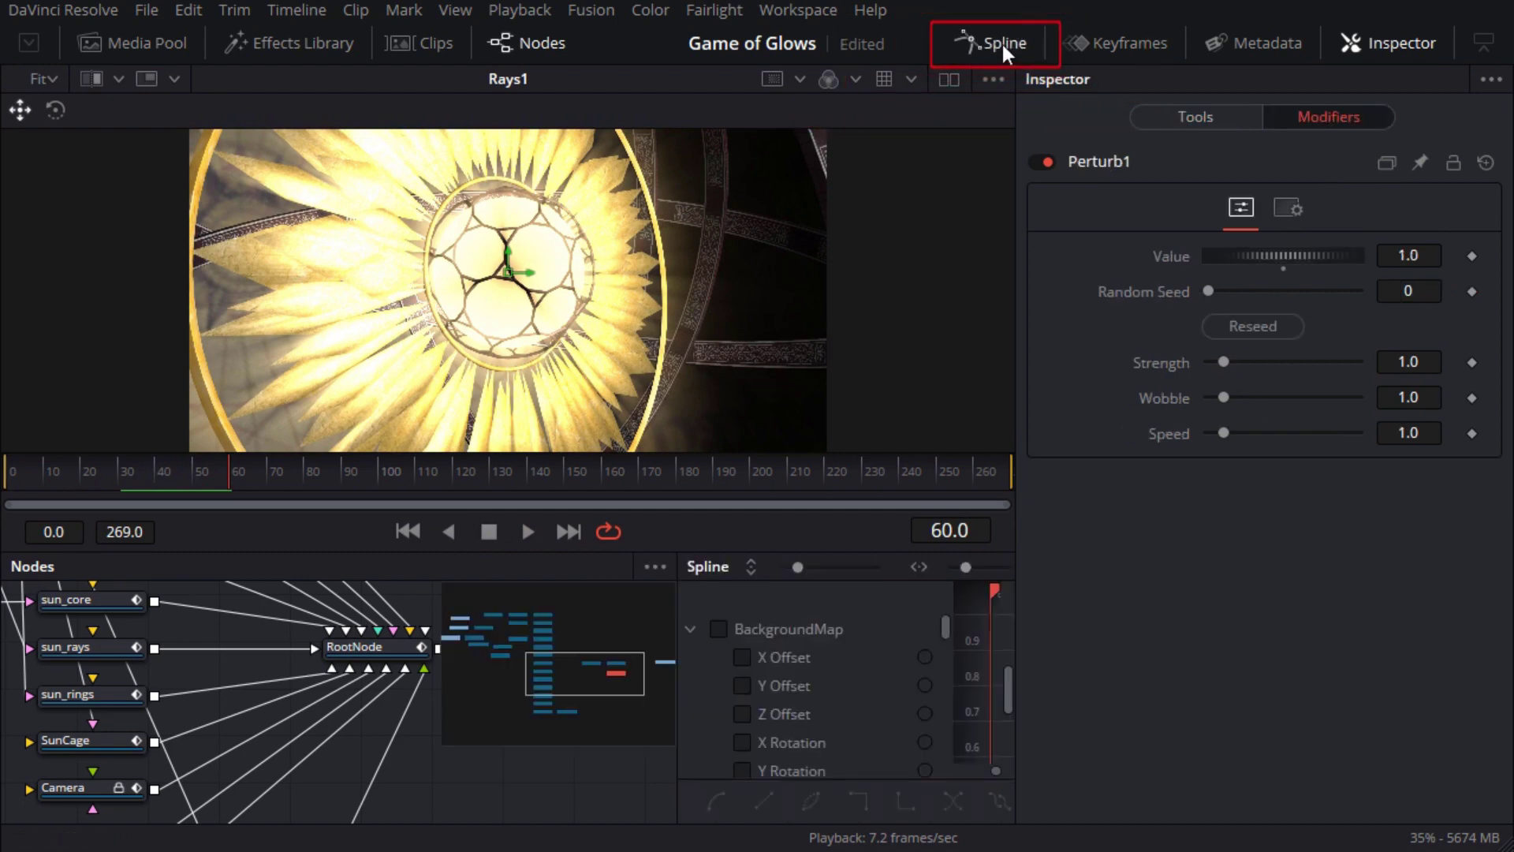
left_click(526, 43)
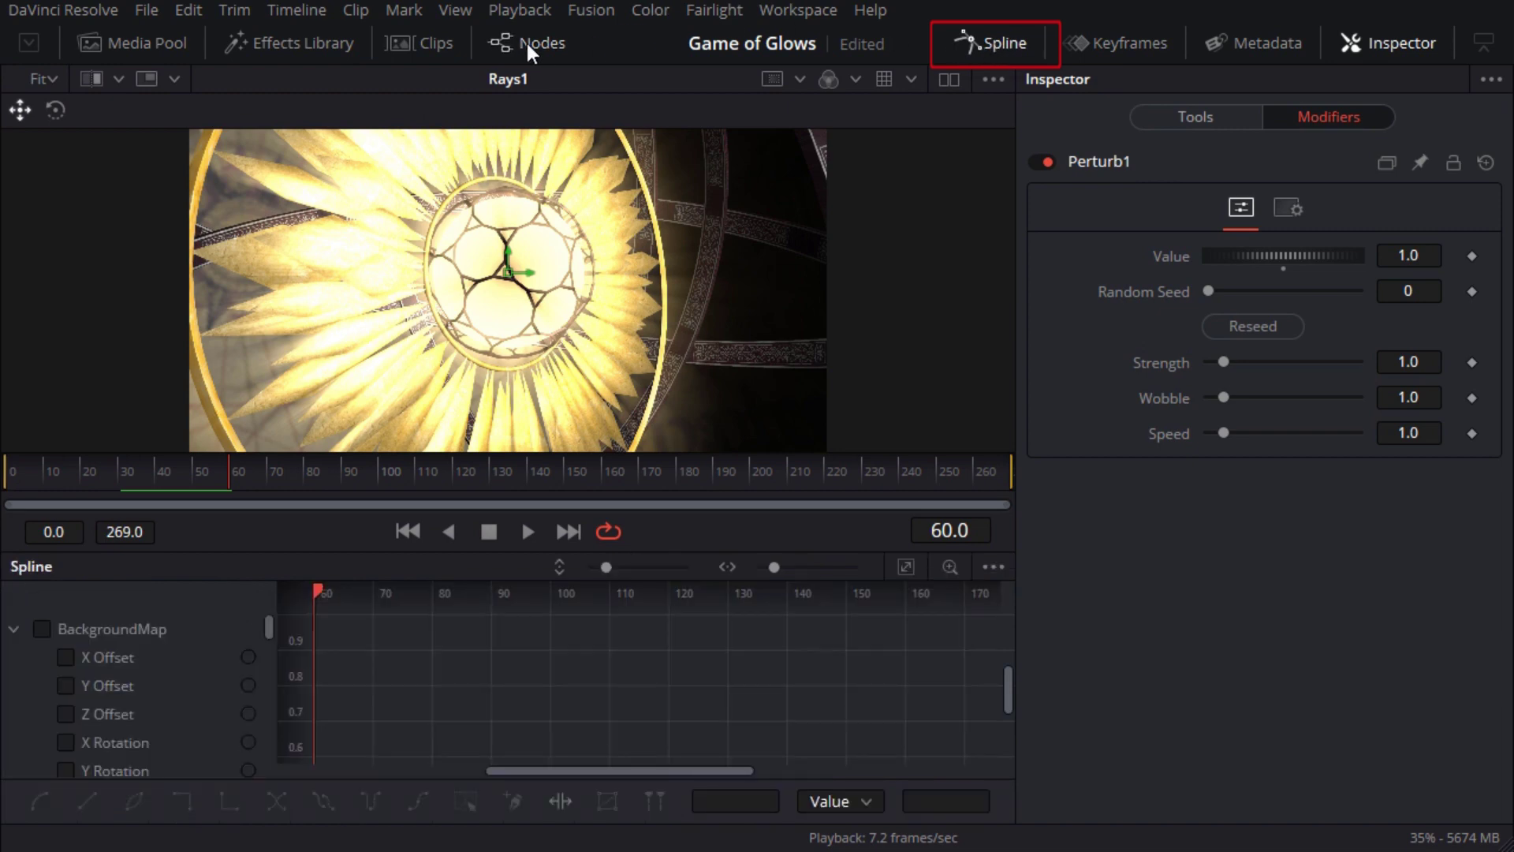
left_click(992, 567)
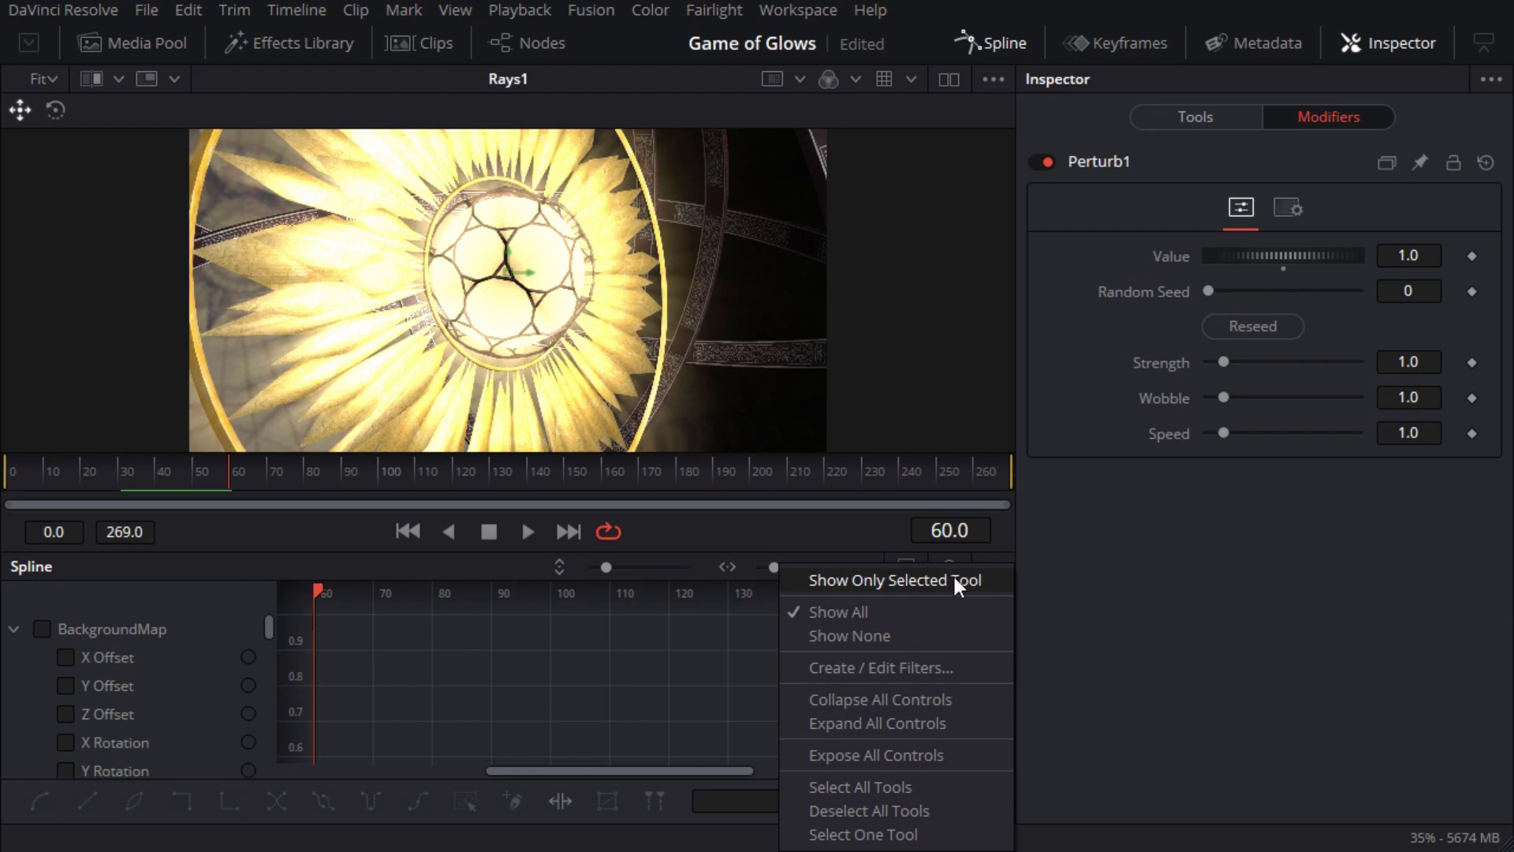
left_click(953, 581)
left_click(66, 657)
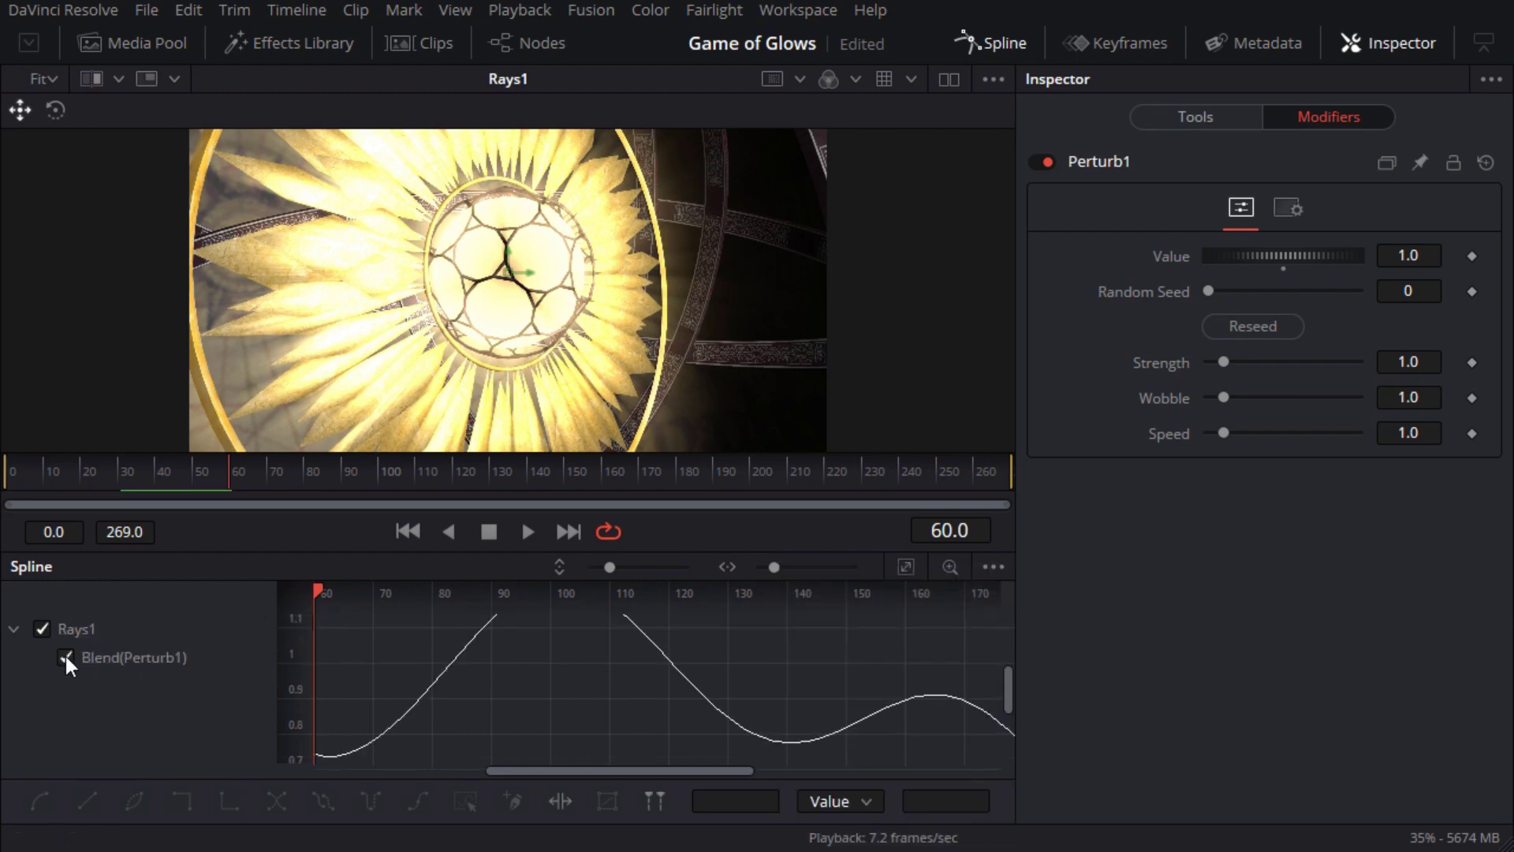
scroll(536, 713, "down", 2)
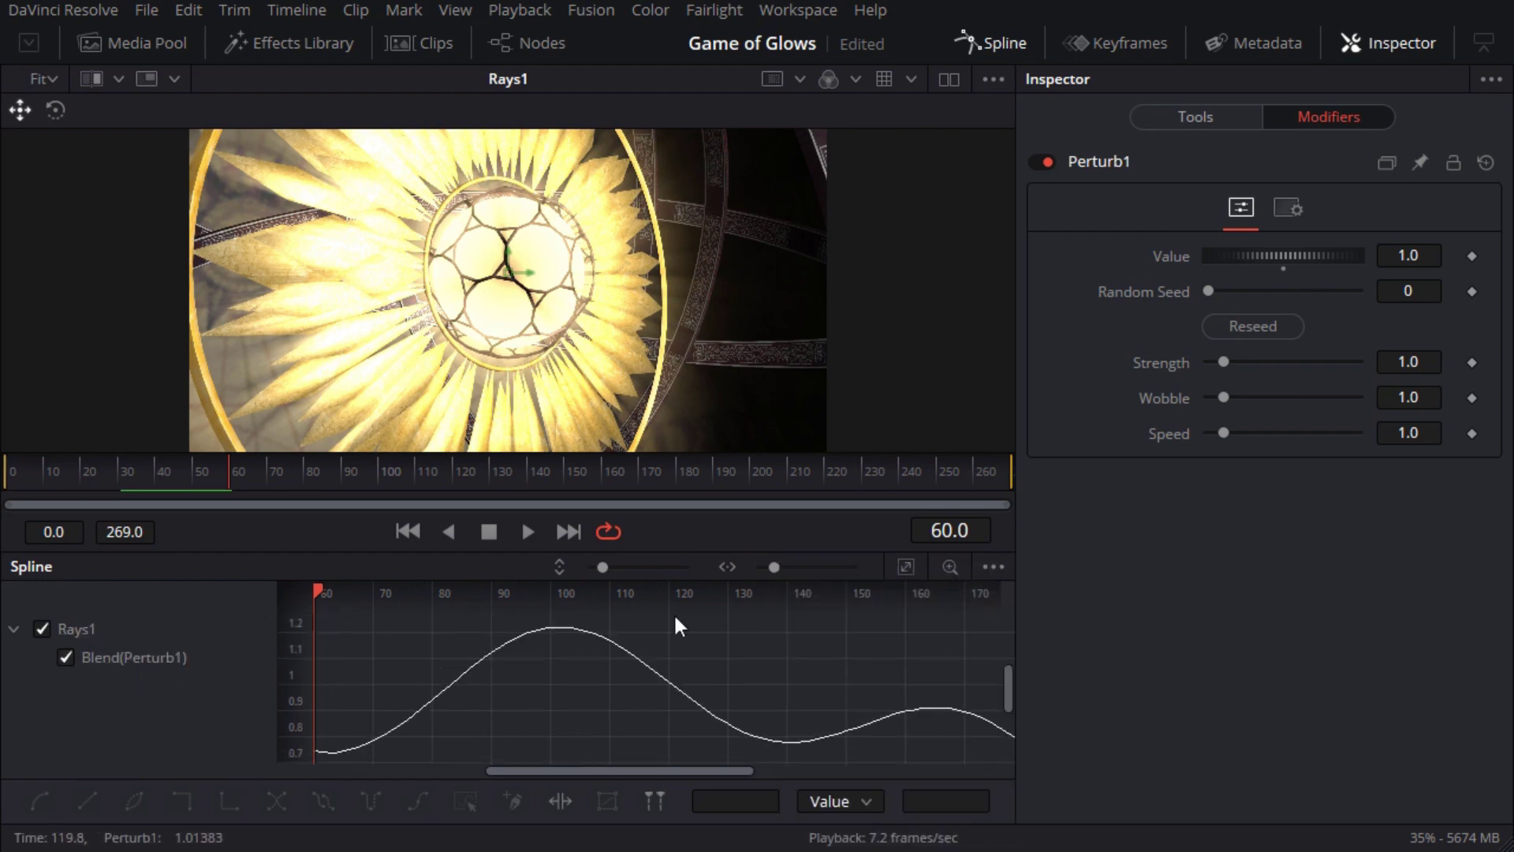
left_click_drag(673, 611, 328, 781)
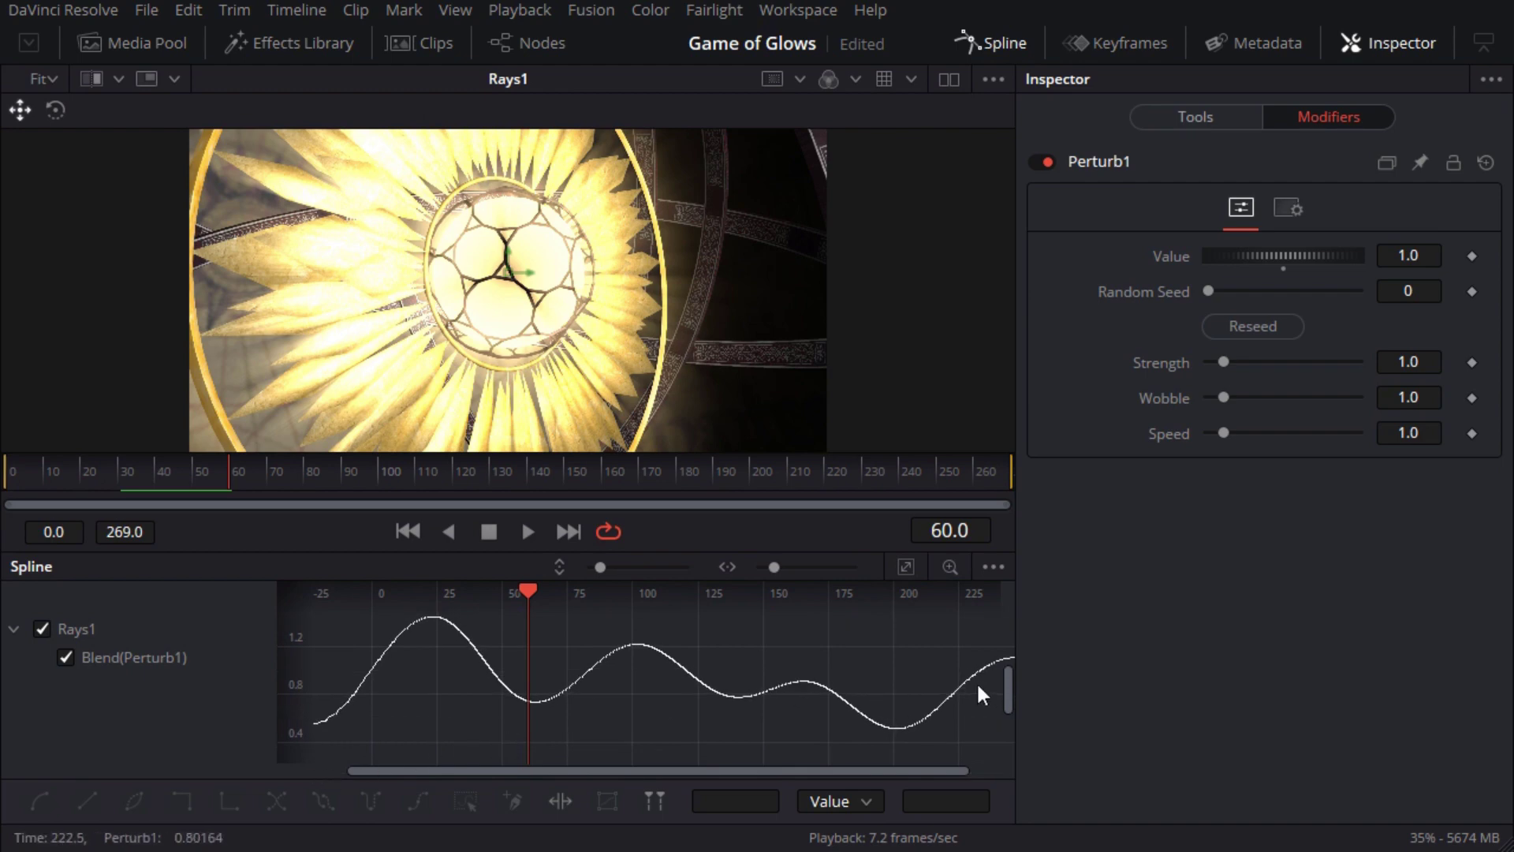
Set Perturb1 to Value 0.4, Strength 0.4 and Speed 15, then enlarge the viewer.
left_click_drag(1223, 432, 1386, 453)
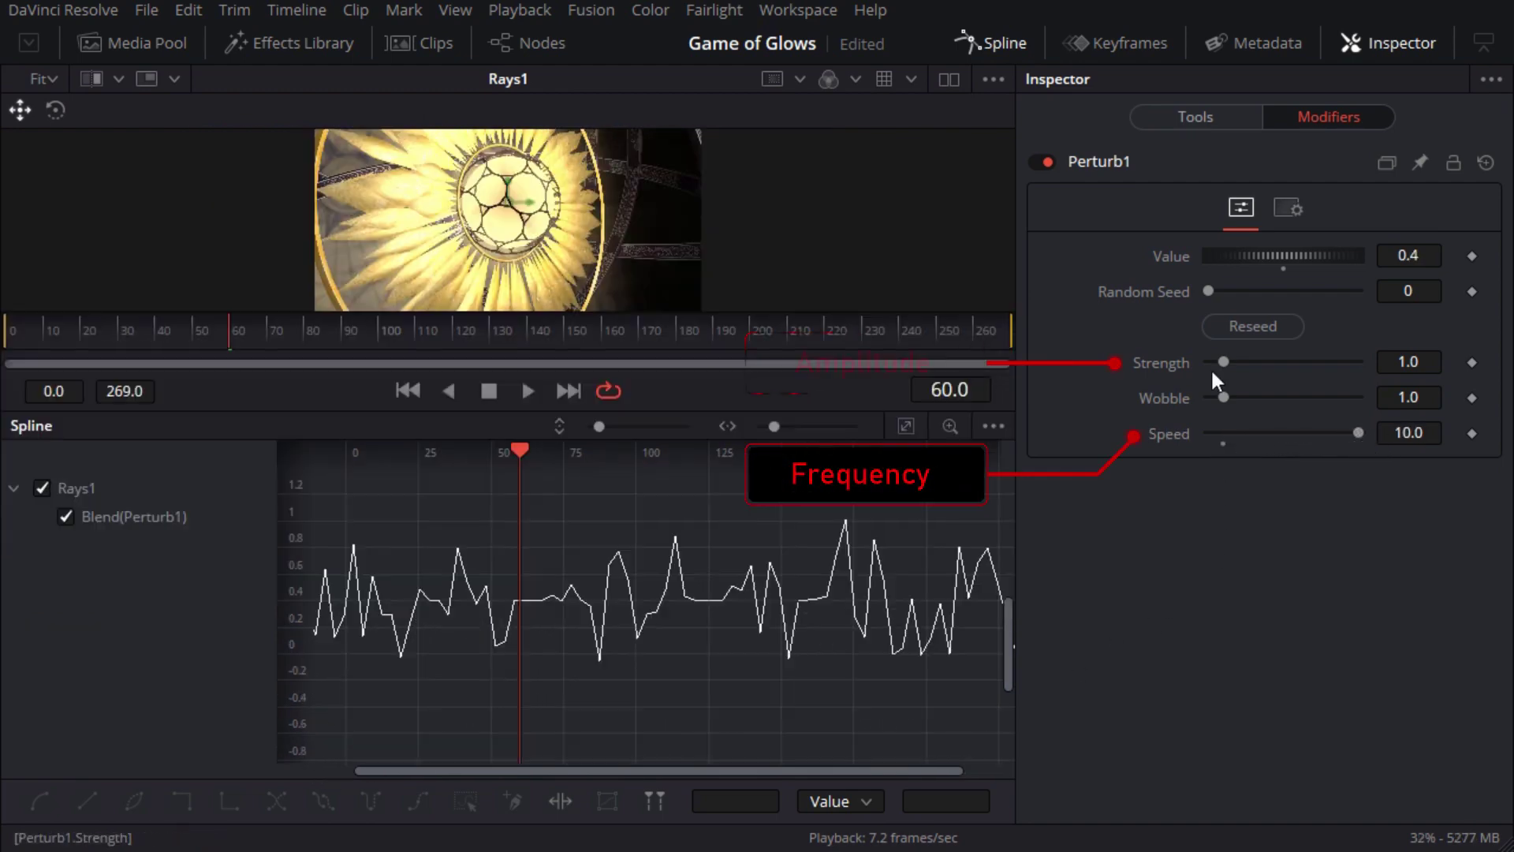
left_click_drag(1224, 361, 1224, 361)
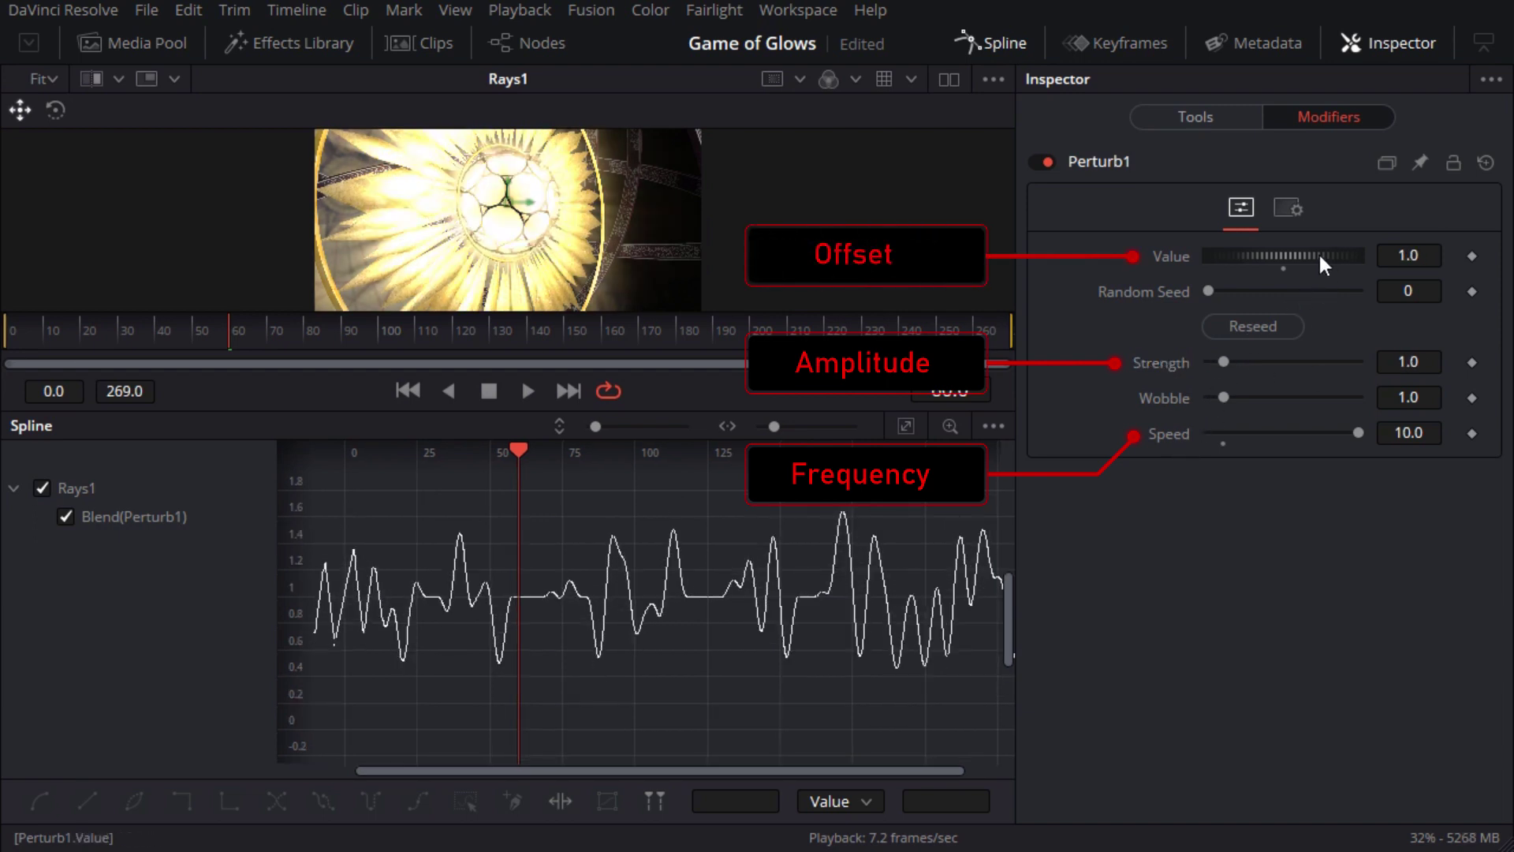
mouse_move(1318, 253)
left_mouse_down()
mouse_move(1239, 256)
mouse_move(1298, 257)
left_mouse_up()
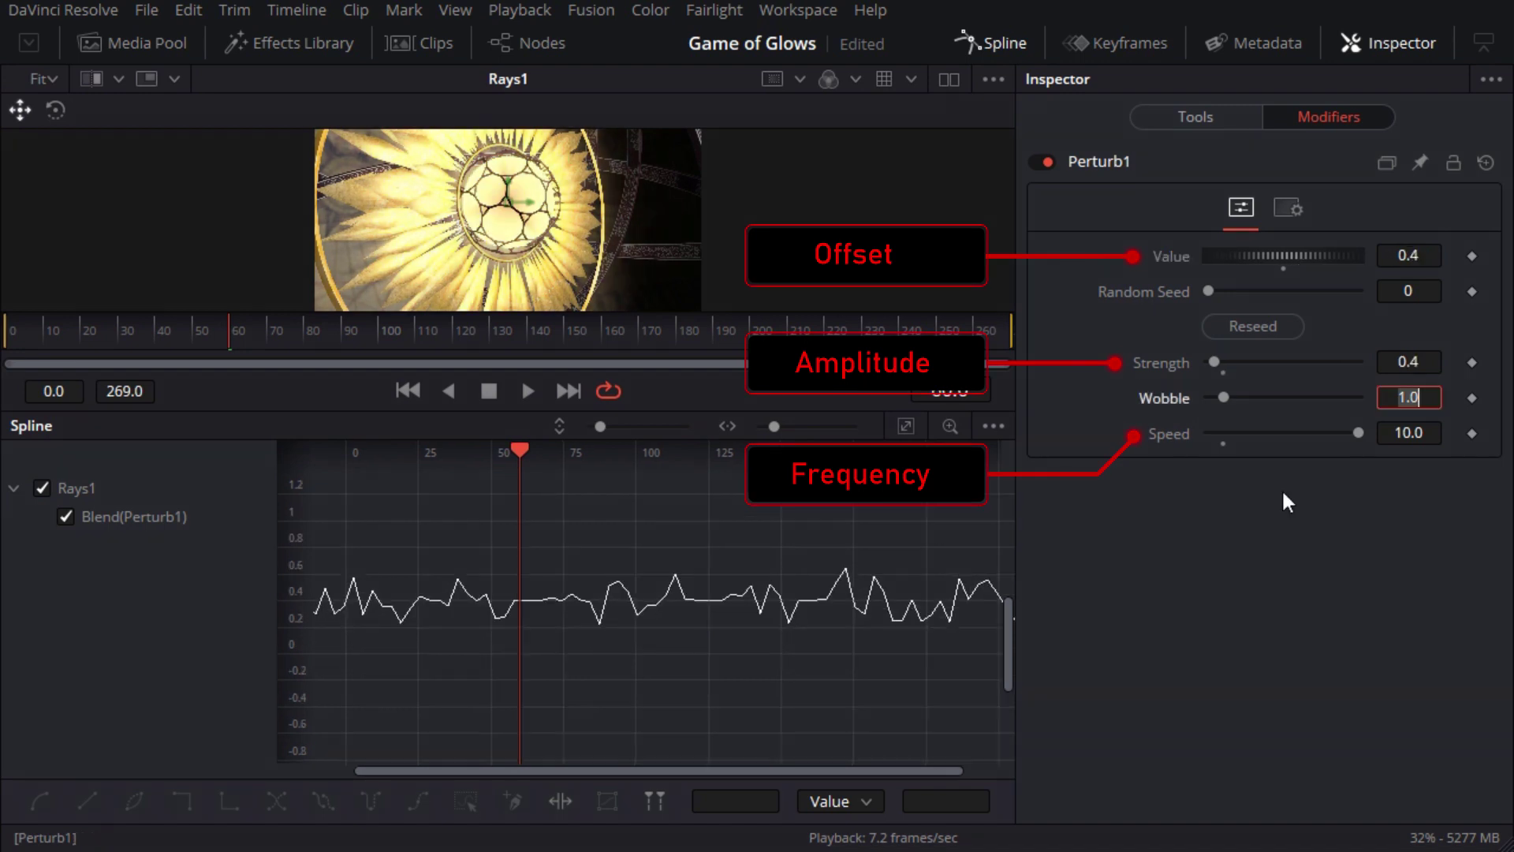
mouse_move(1358, 432)
left_mouse_down()
mouse_move(1235, 444)
mouse_move(1222, 437)
mouse_move(1243, 392)
mouse_move(1336, 399)
mouse_move(1195, 386)
mouse_move(1281, 433)
mouse_move(1400, 436)
left_mouse_up()
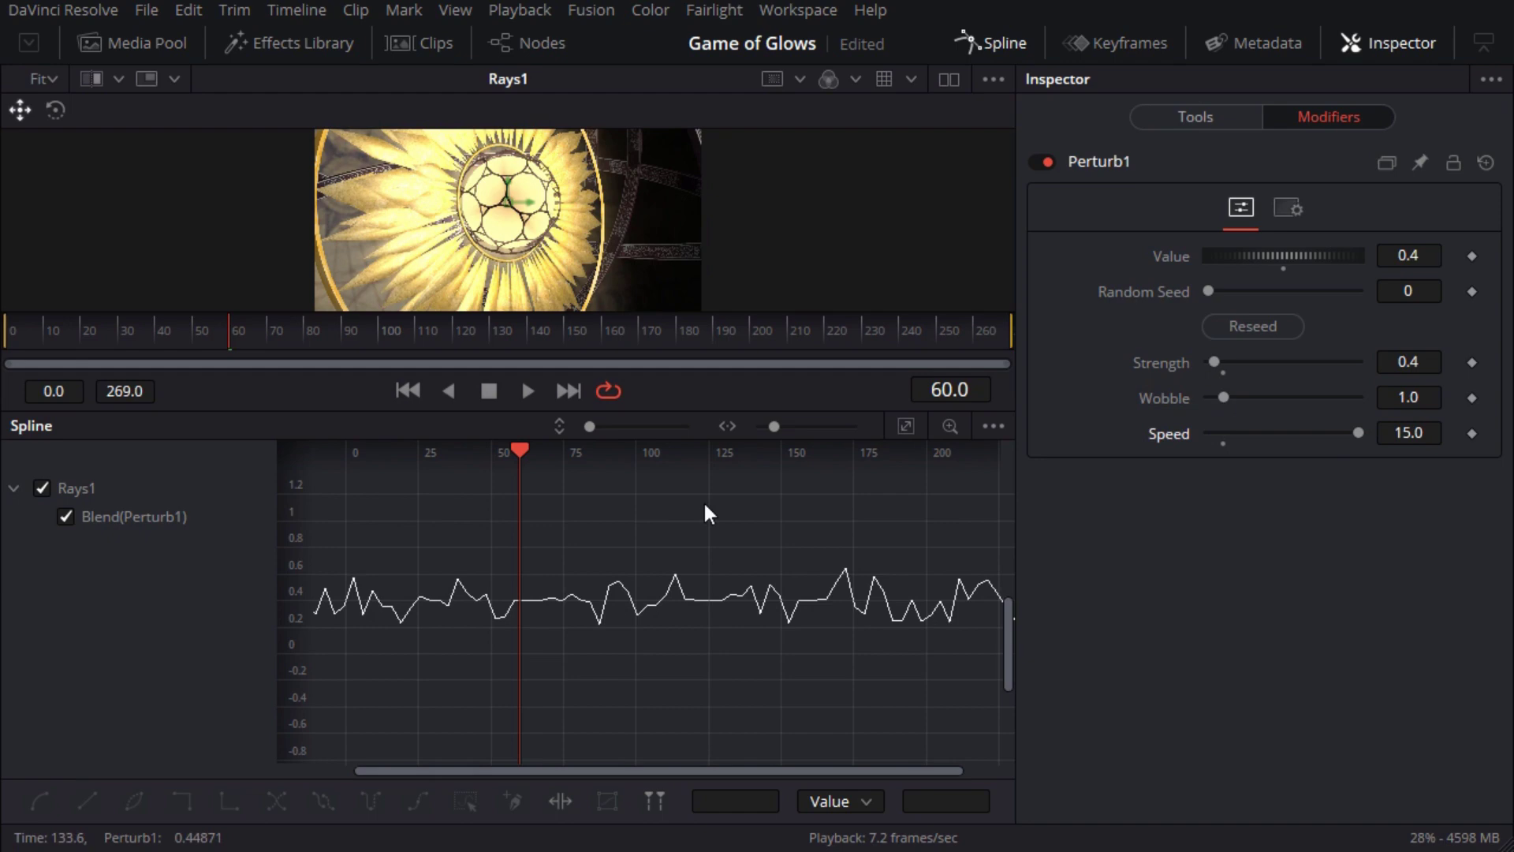
left_click_drag(447, 412, 406, 568)
Preview the flicker, then add a Glow after Rays1 with Glow Size 6.0 and Glow 0.25.
key("space")
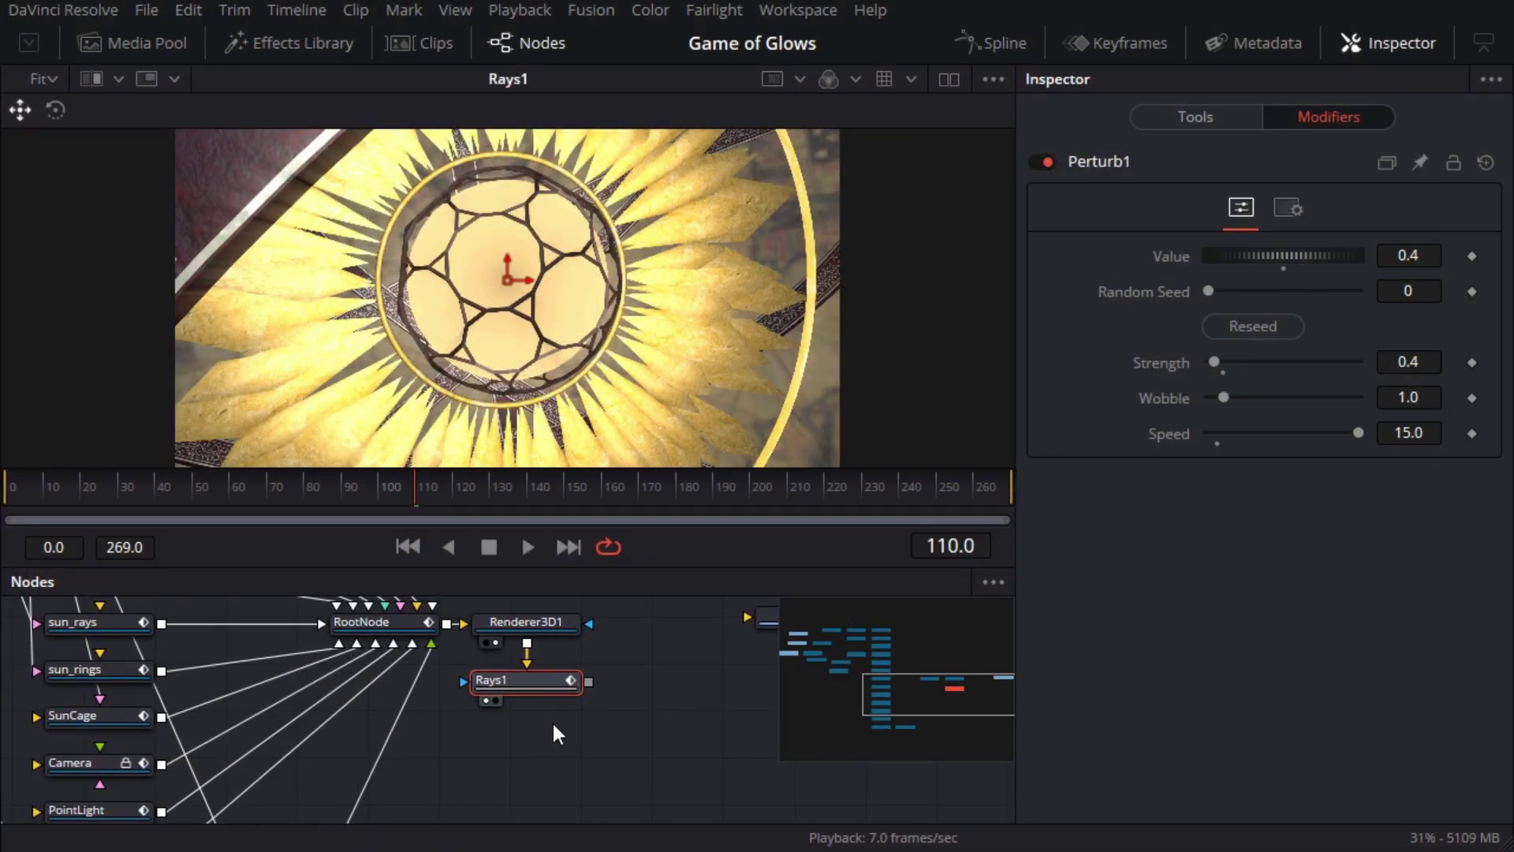
key("shift+space")
type("rays")
key("BackSpace")
key("BackSpace")
key("BackSpace")
key("BackSpace")
type("glow")
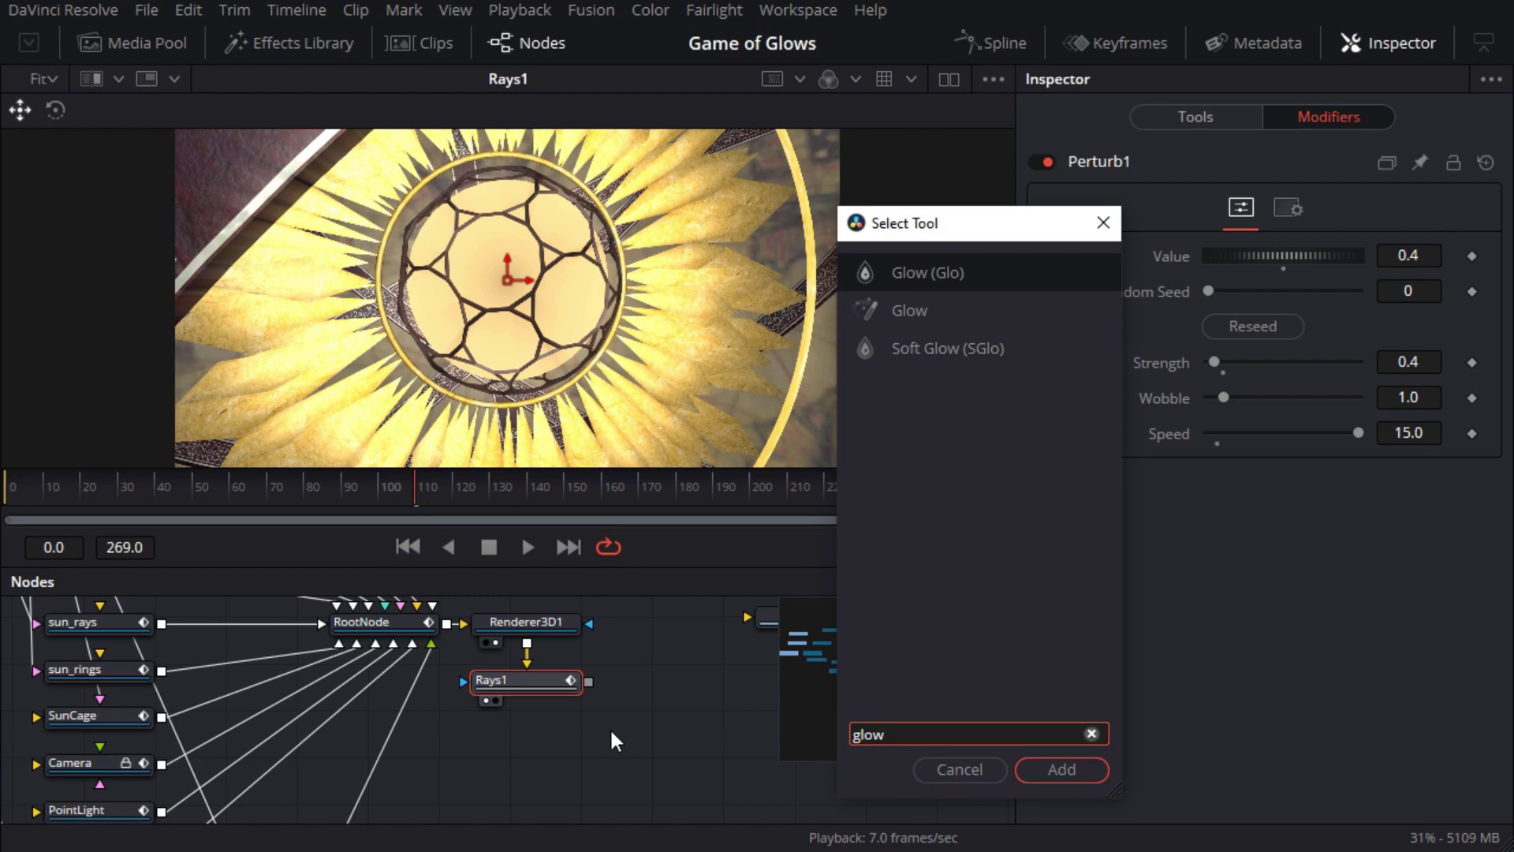
left_click(1073, 768)
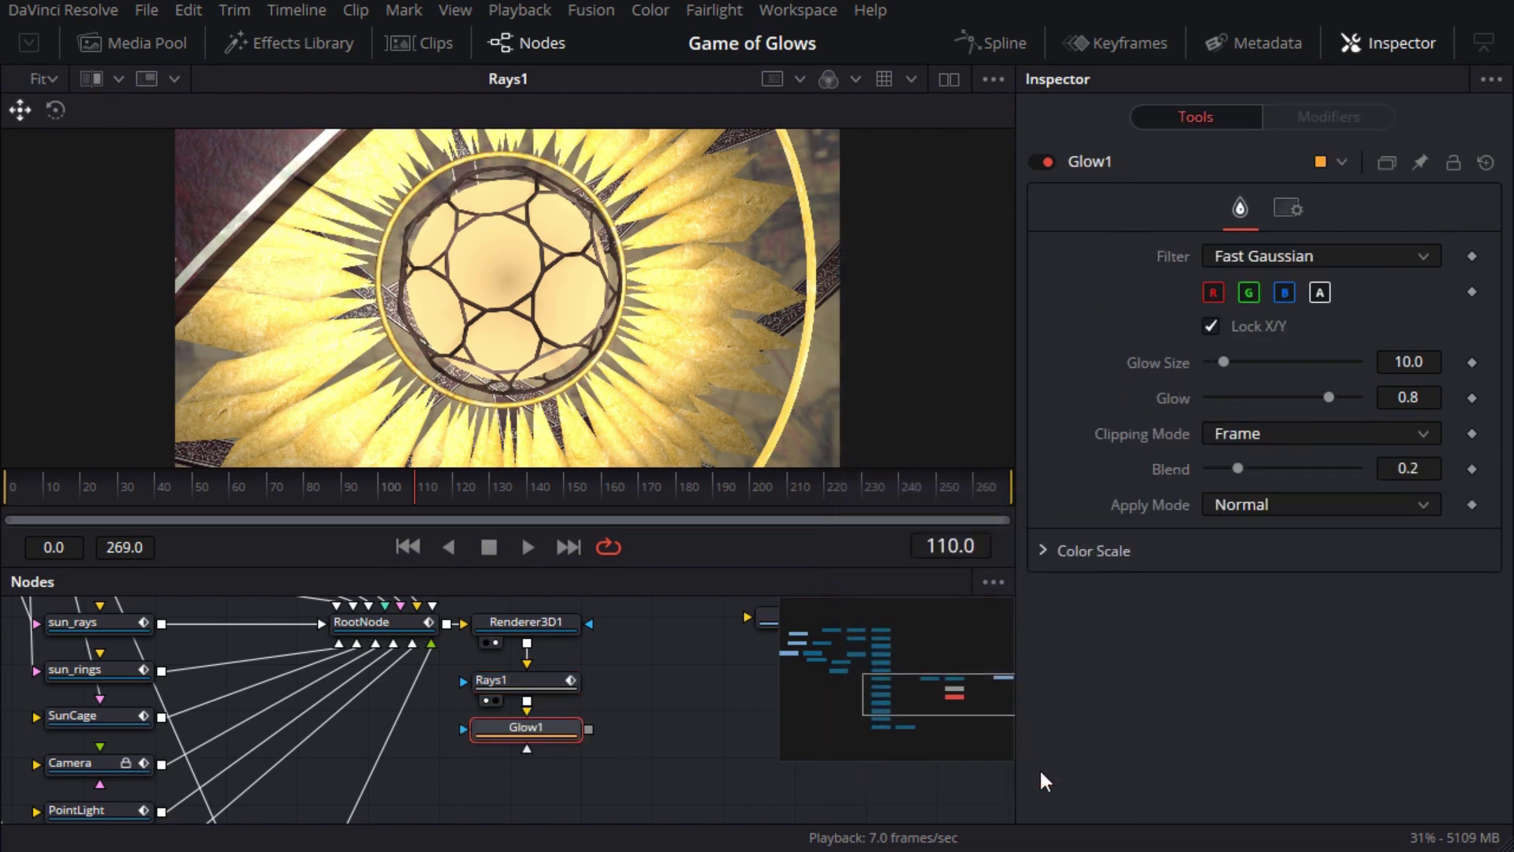
left_click(487, 748)
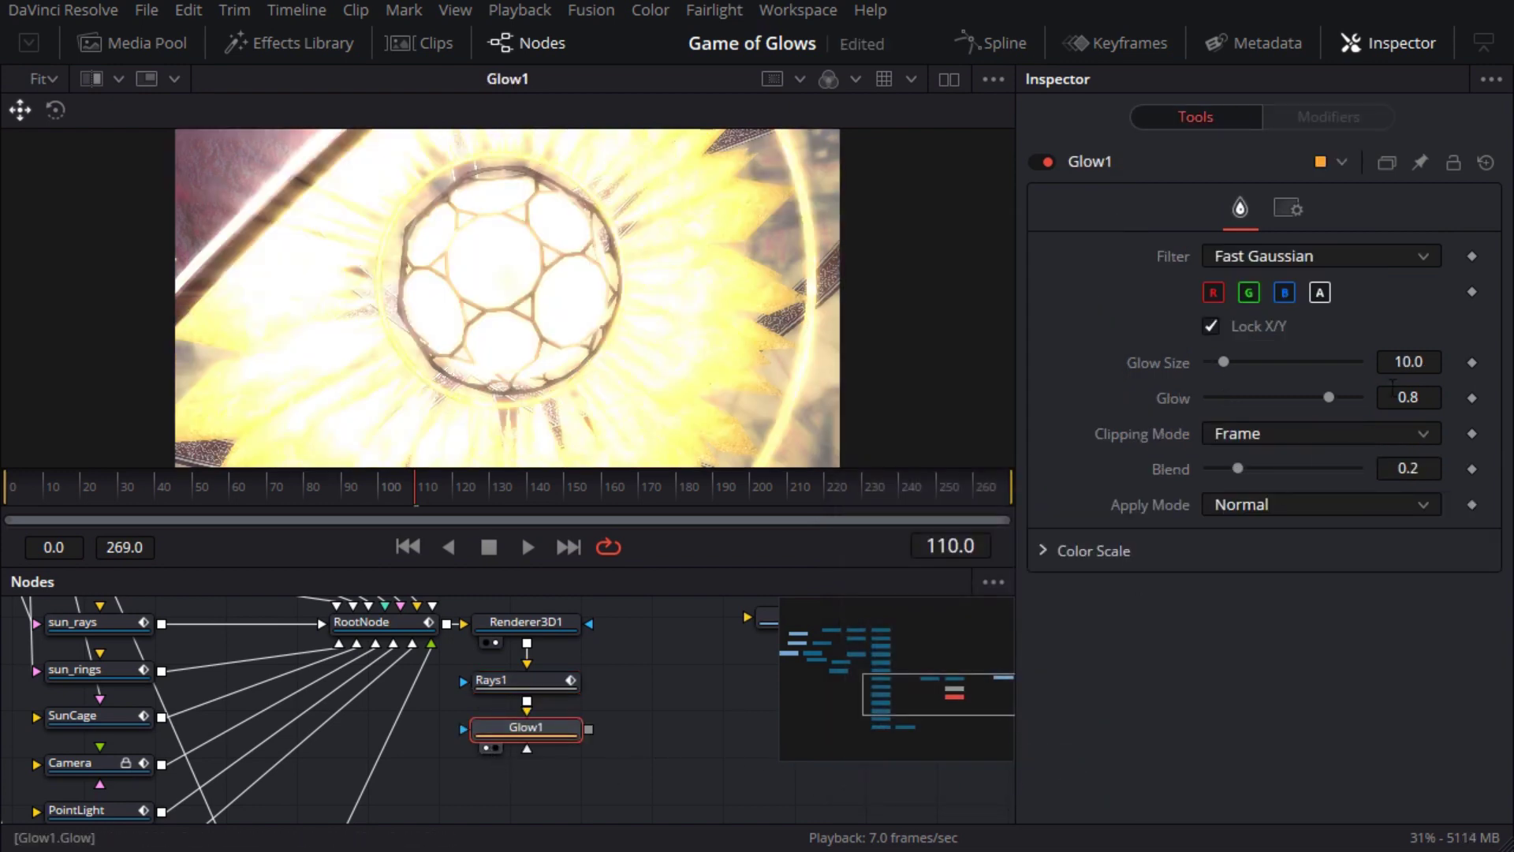
type("6")
key("Tab")
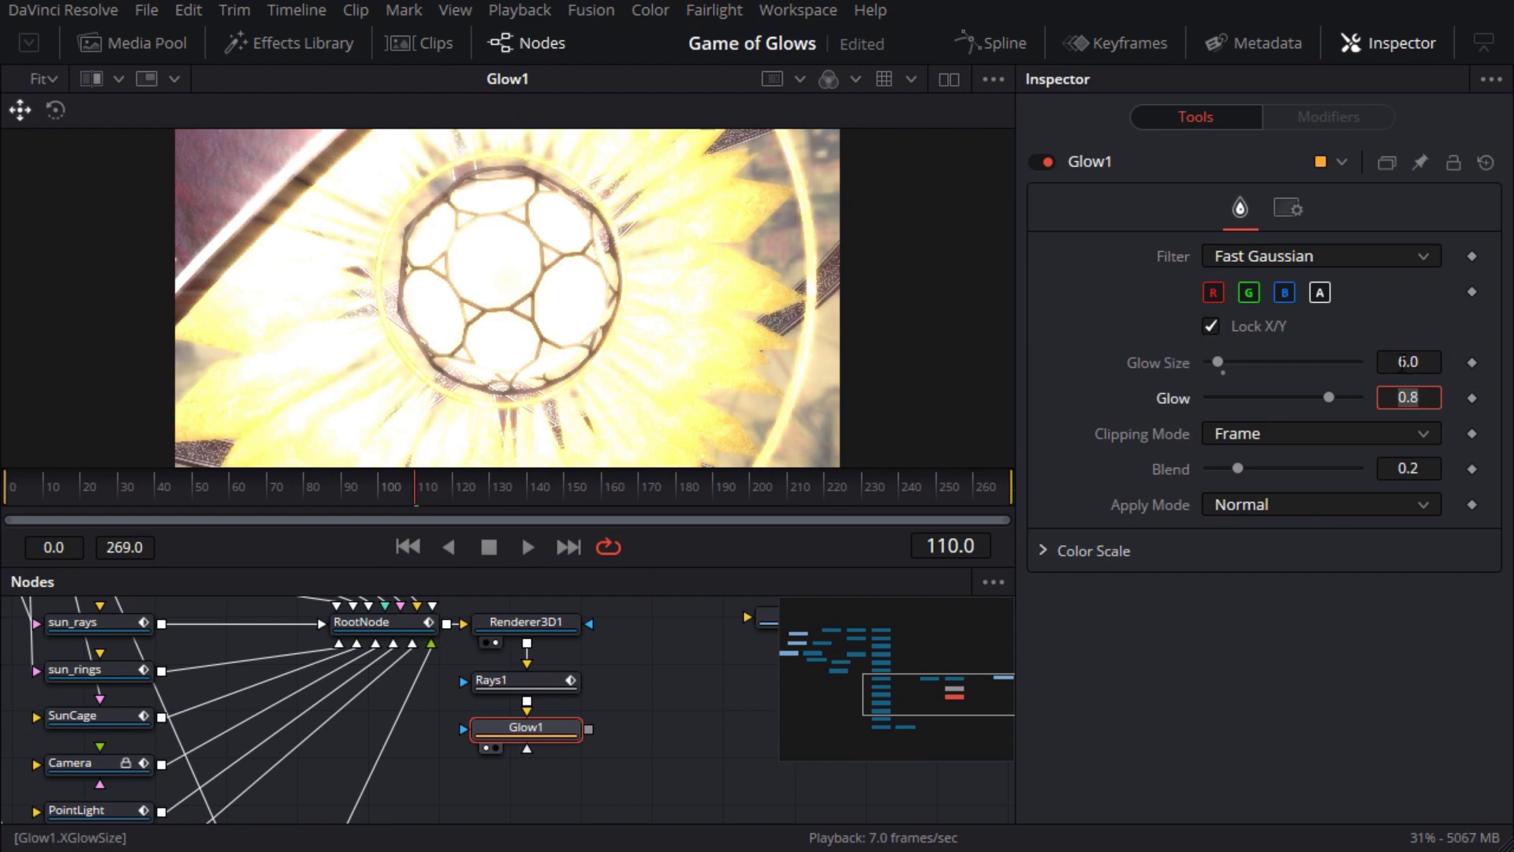
key("Return")
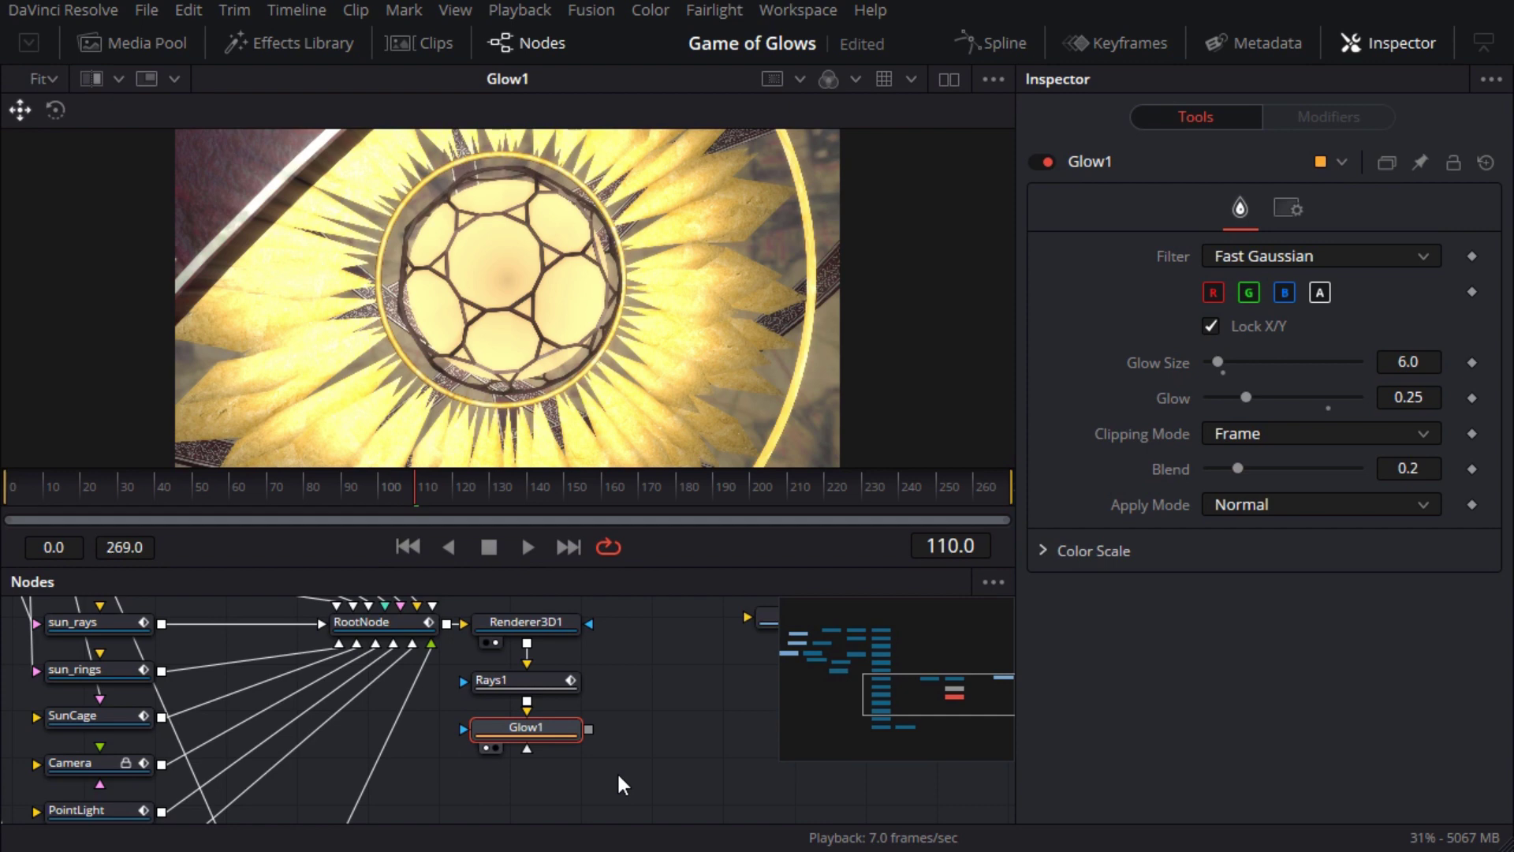
Add a SoftGlow node after Glow1 and view its output.
key("shift+space")
type("glow")
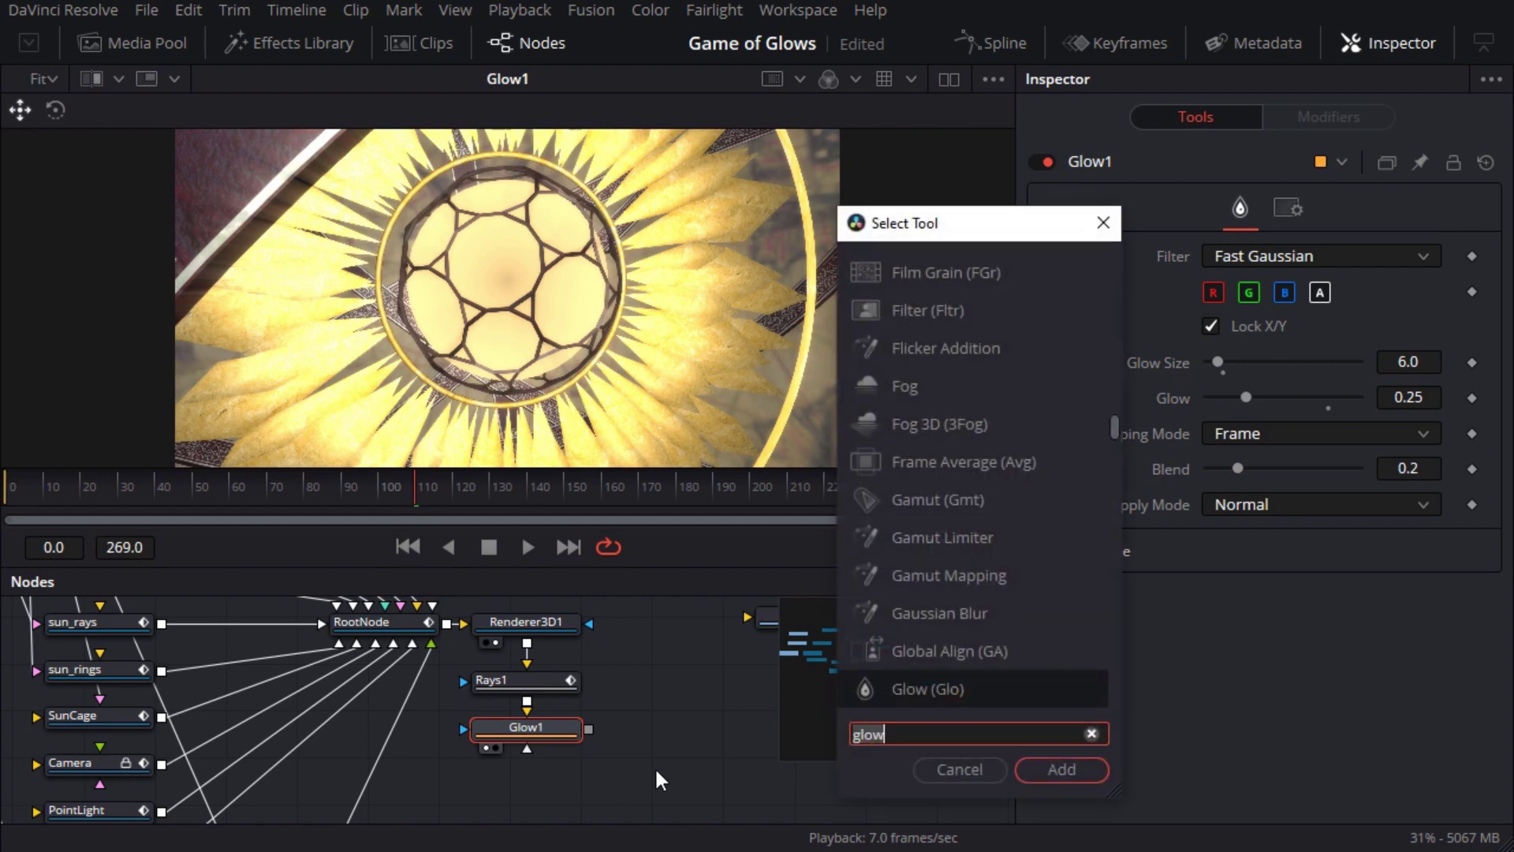
key("BackSpace")
key("BackSpace")
key("BackSpace")
key("BackSpace")
type("soft")
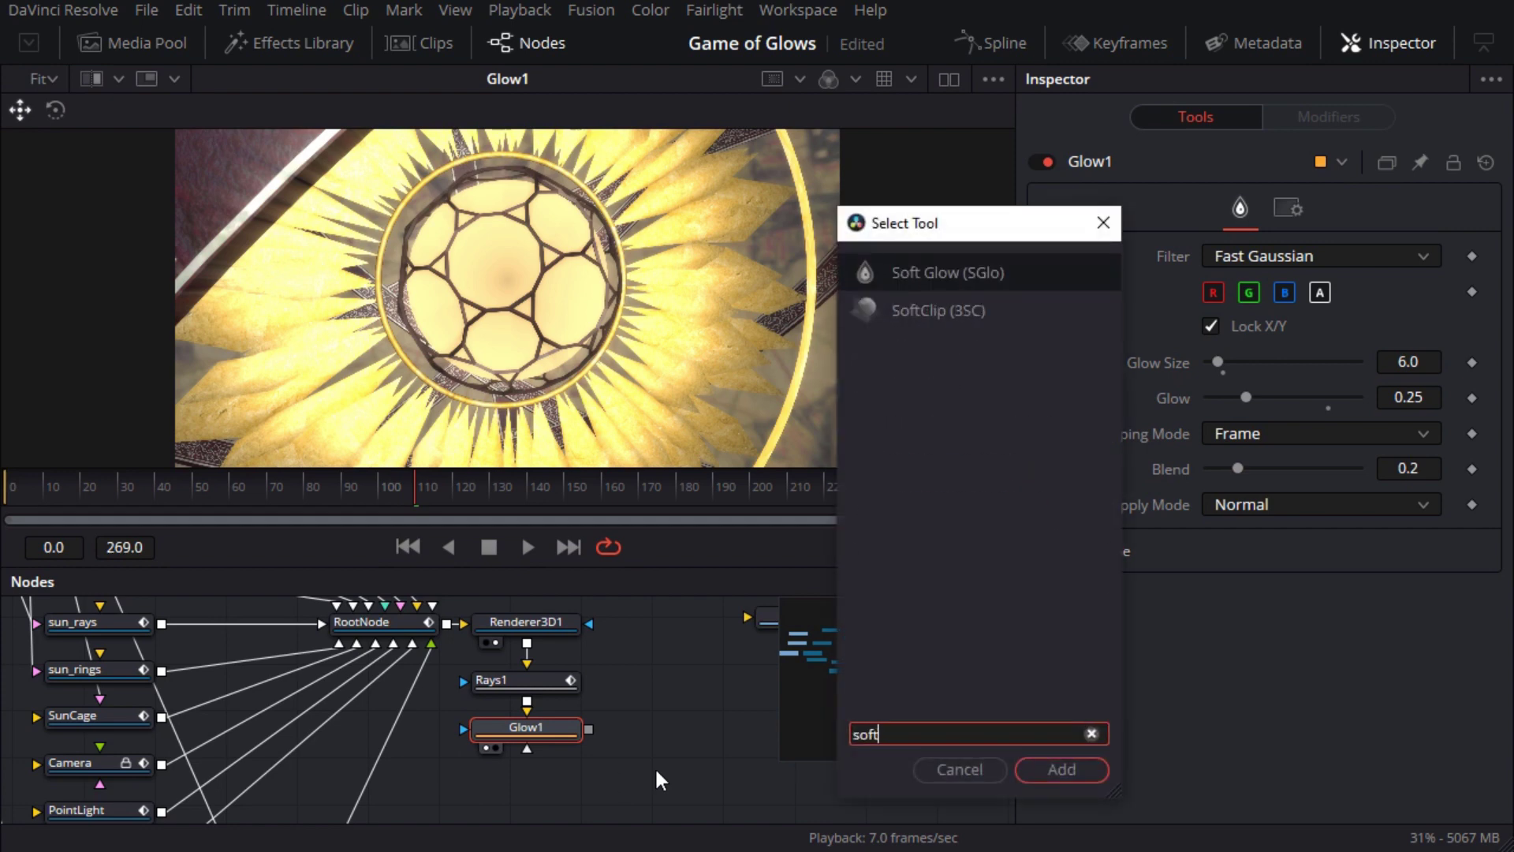
left_click(1060, 770)
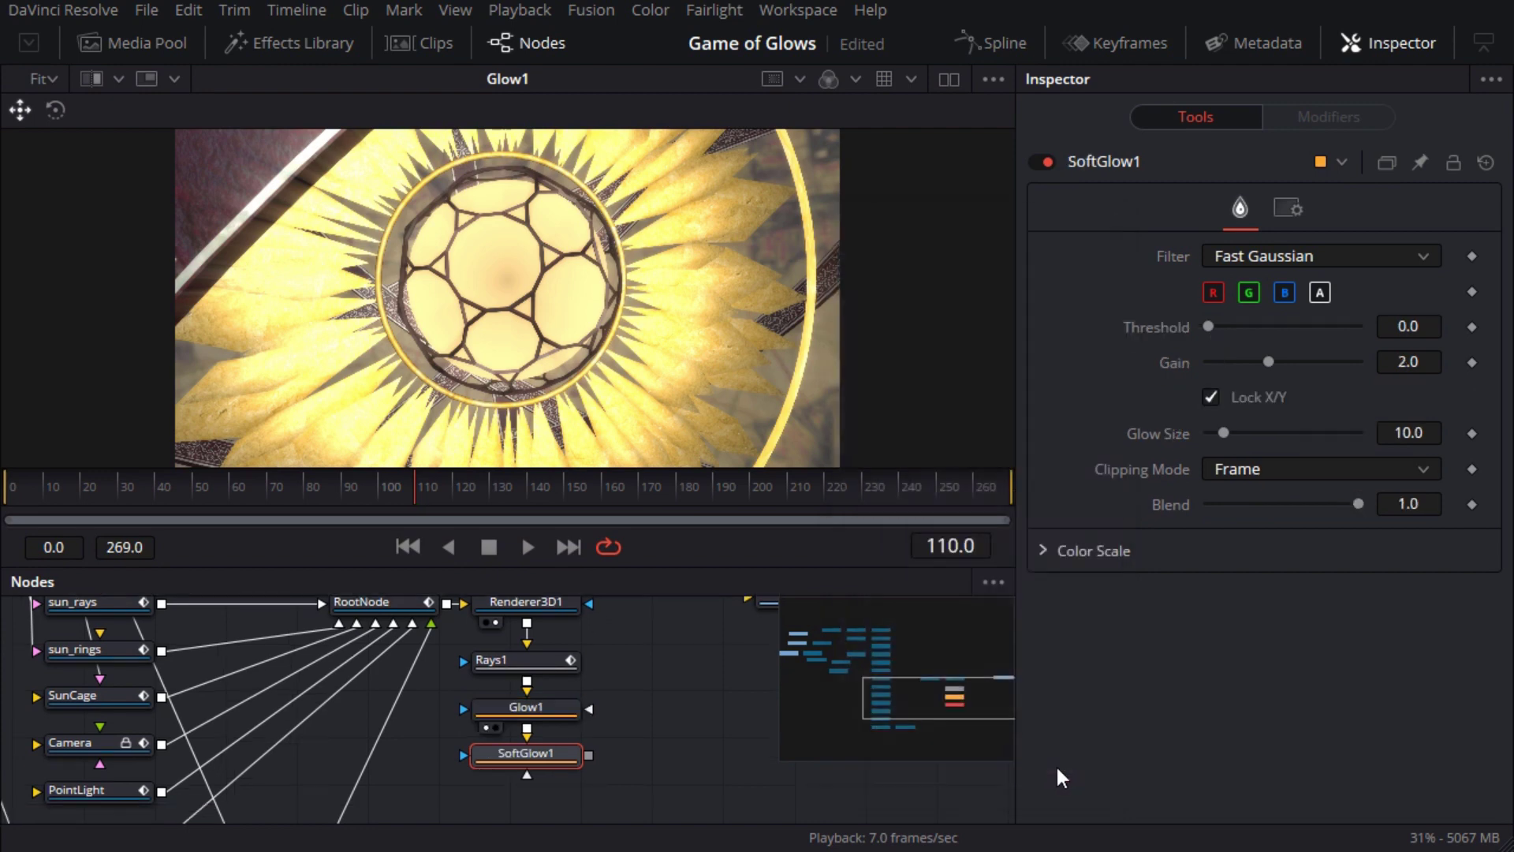
left_click(486, 775)
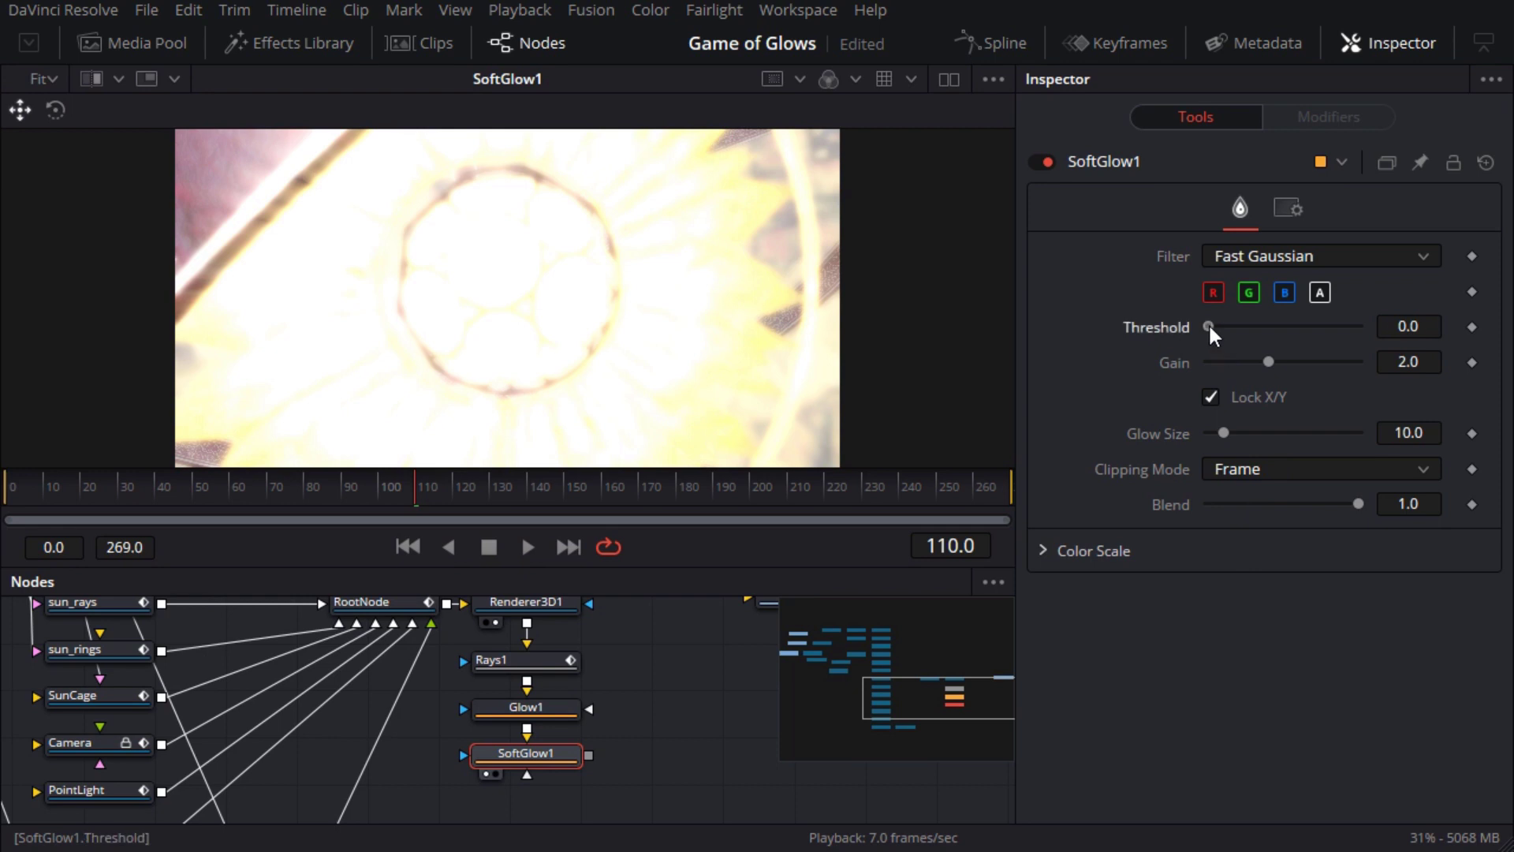
Set SoftGlow1 Threshold 0.402, Blend 0.197, Glow Size 62 and Gain 2.795, then scrub back.
left_click_drag(1208, 326, 1270, 336)
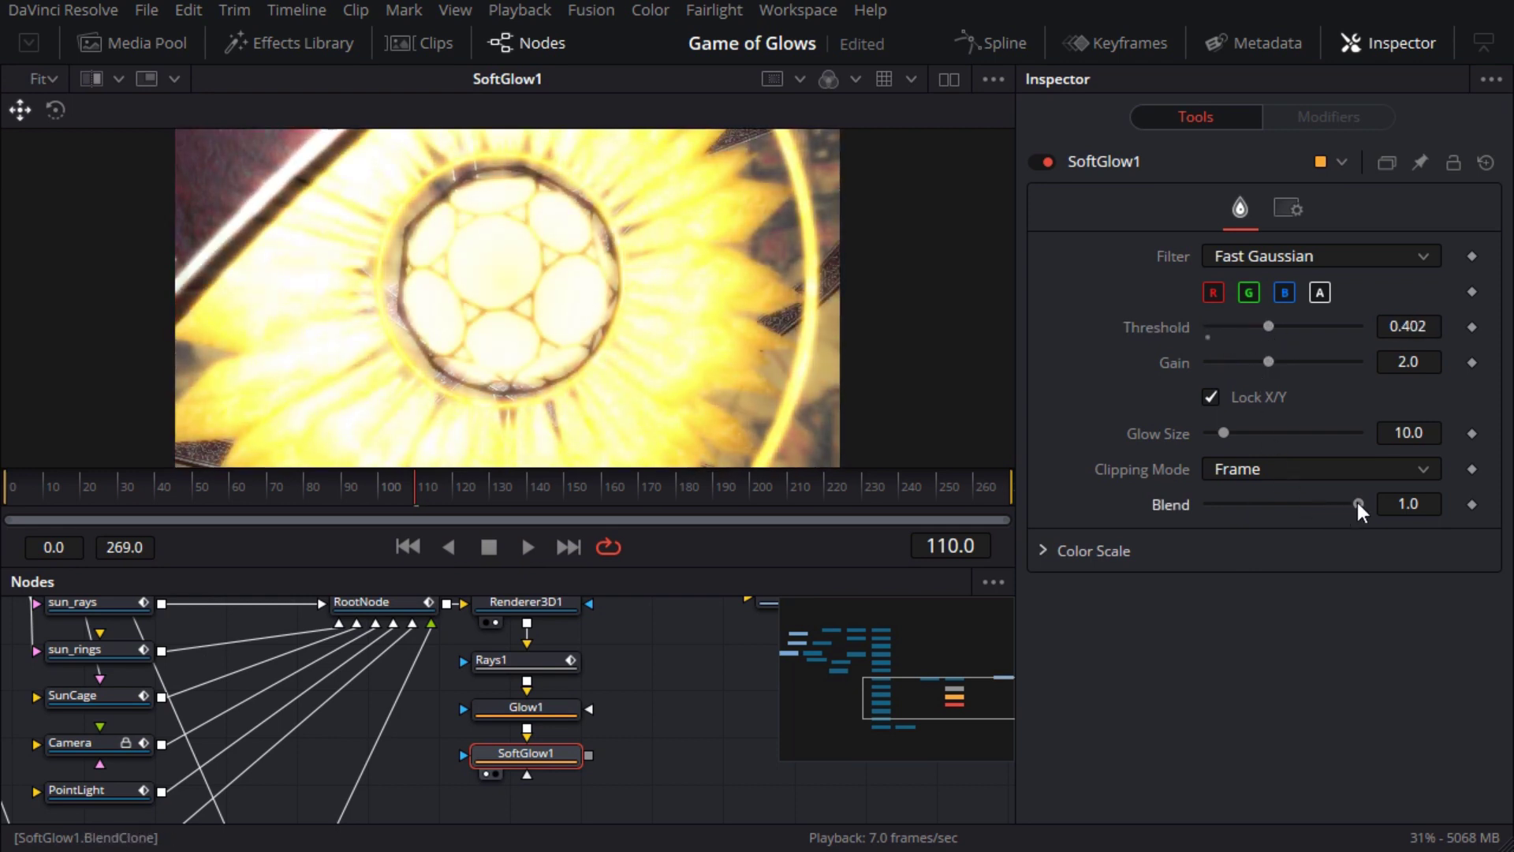
left_click_drag(1357, 504, 1237, 513)
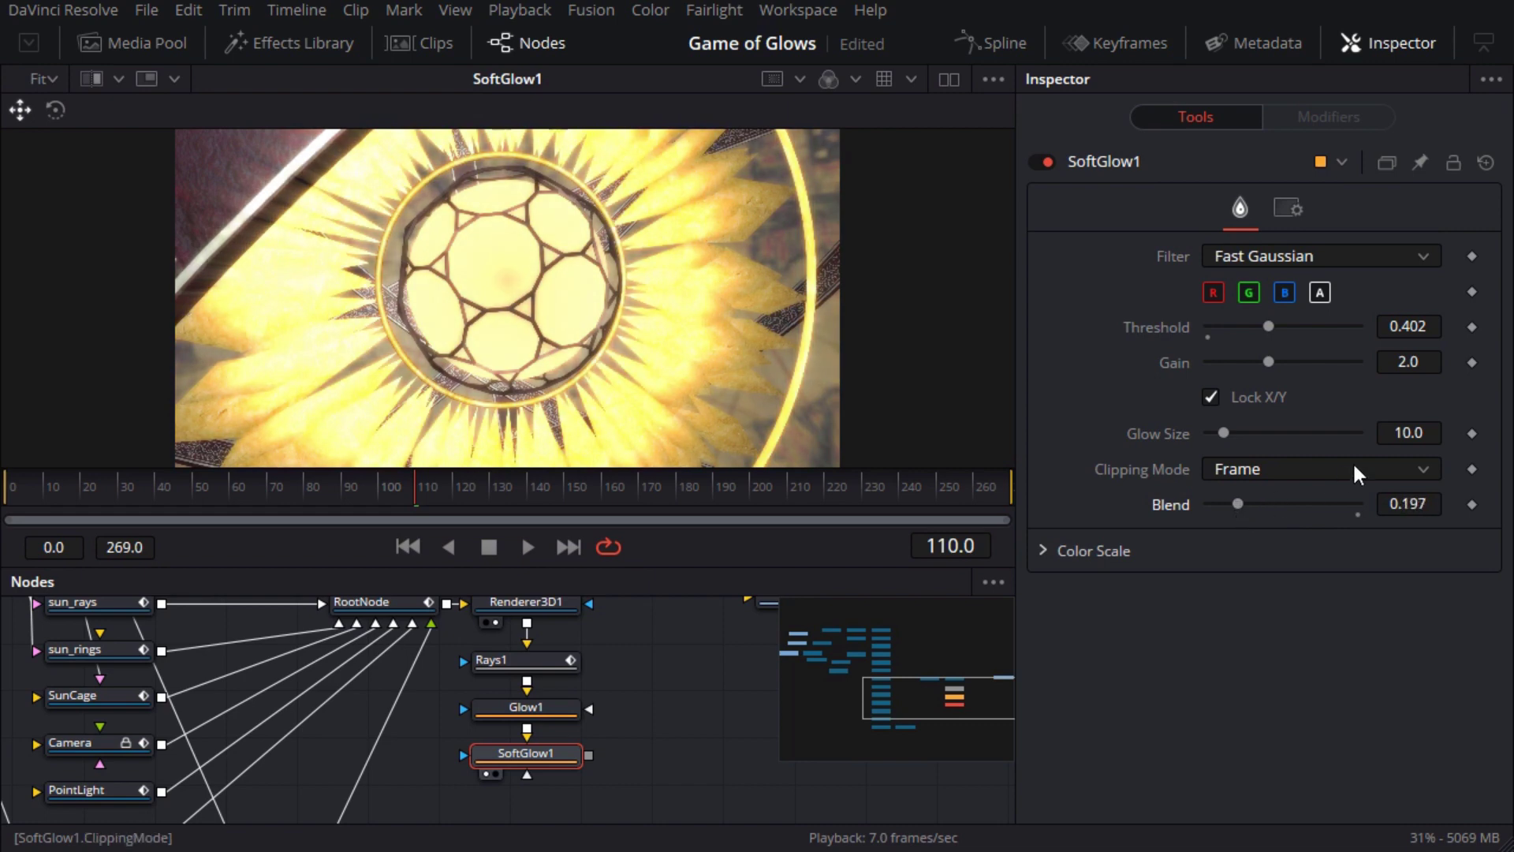
left_click(1410, 433)
double_click(1409, 433)
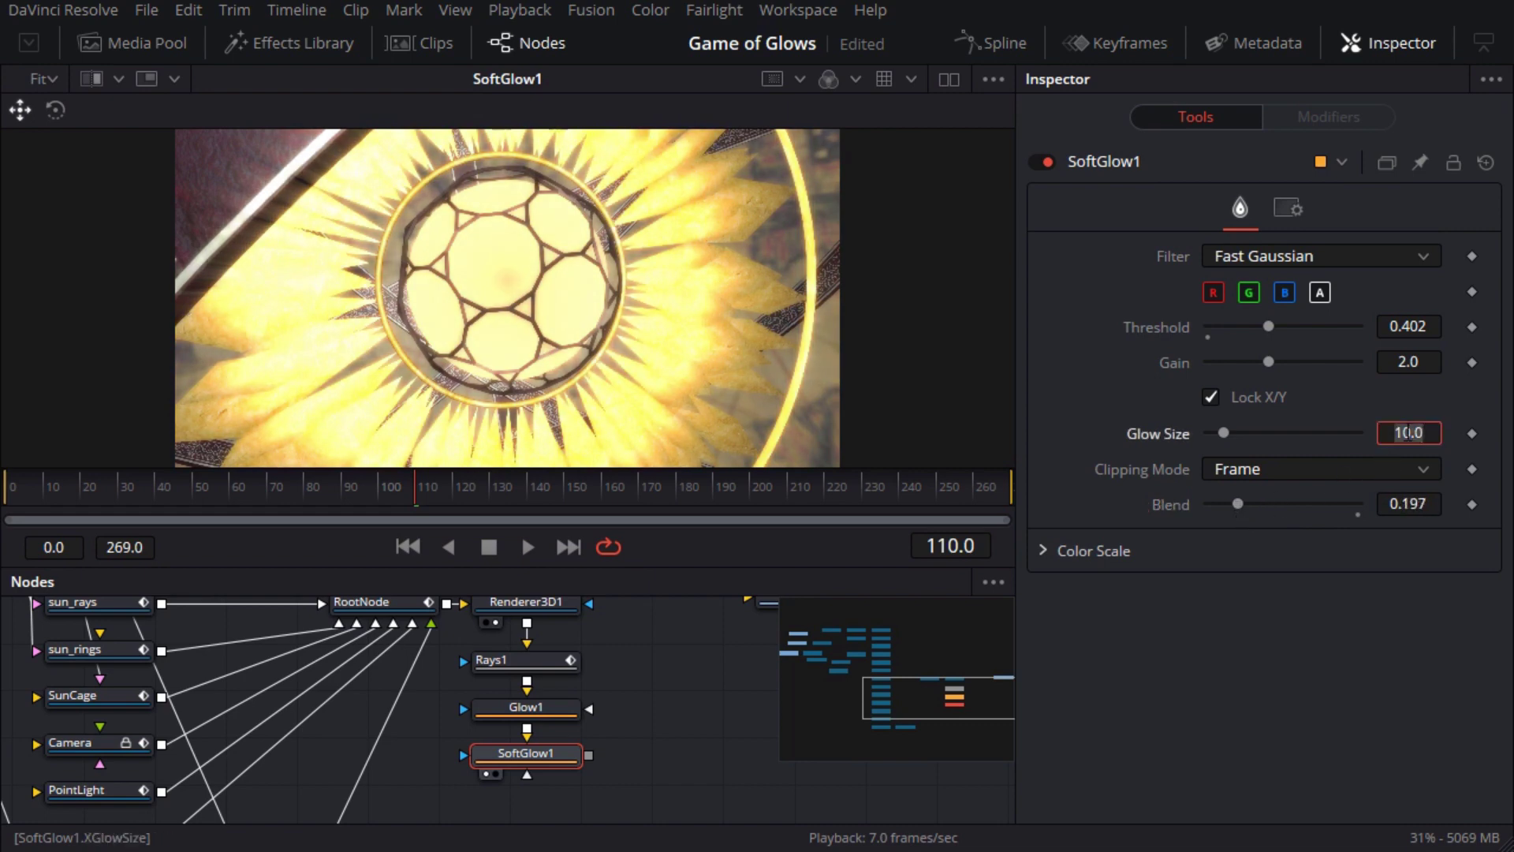
type("62")
key("Tab")
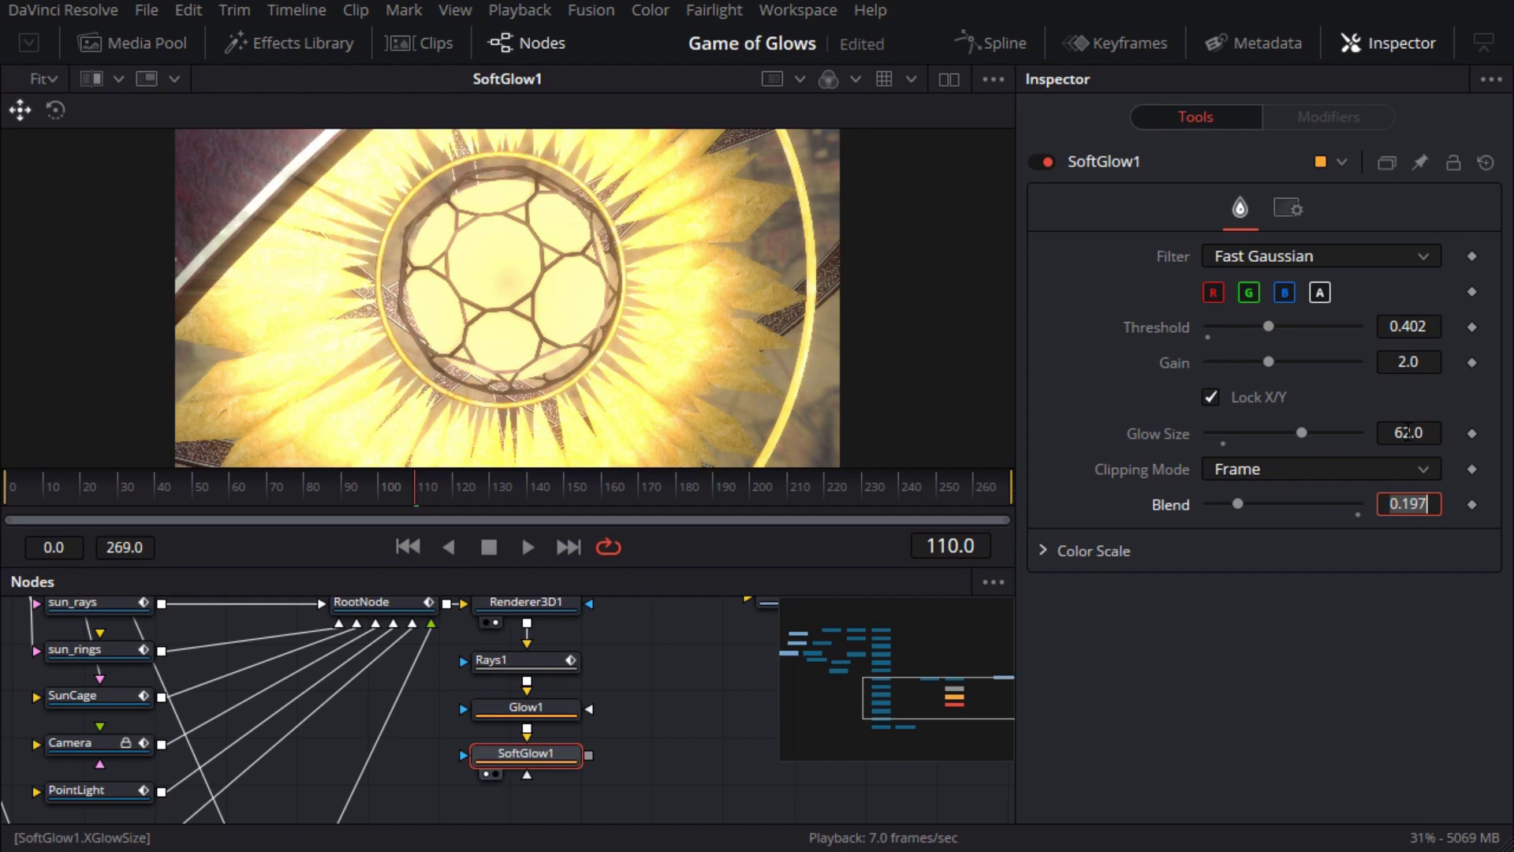
left_click_drag(1269, 362, 1289, 361)
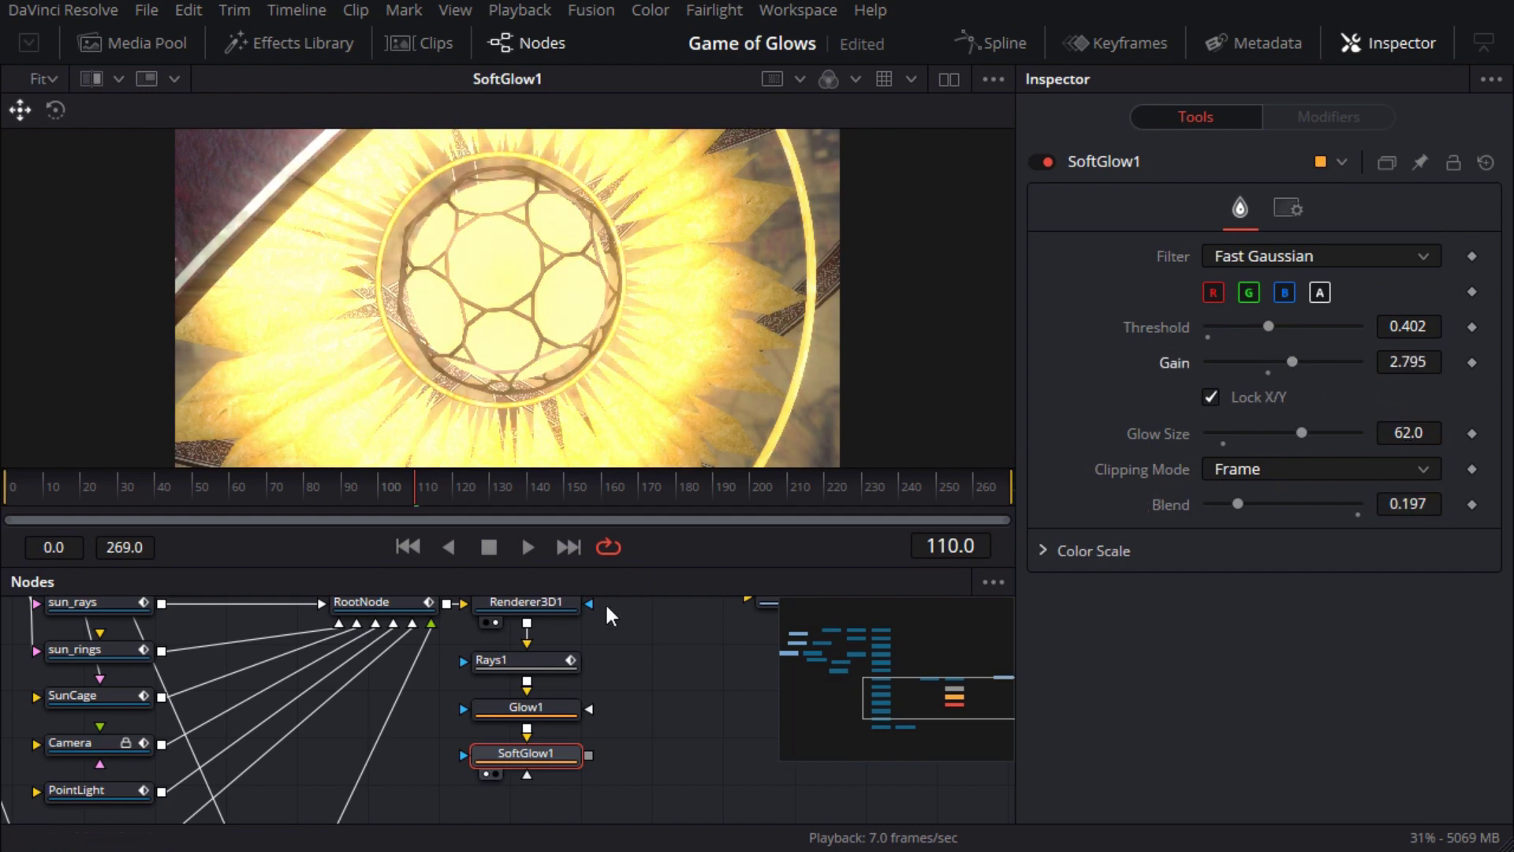
left_click_drag(398, 494, 135, 484)
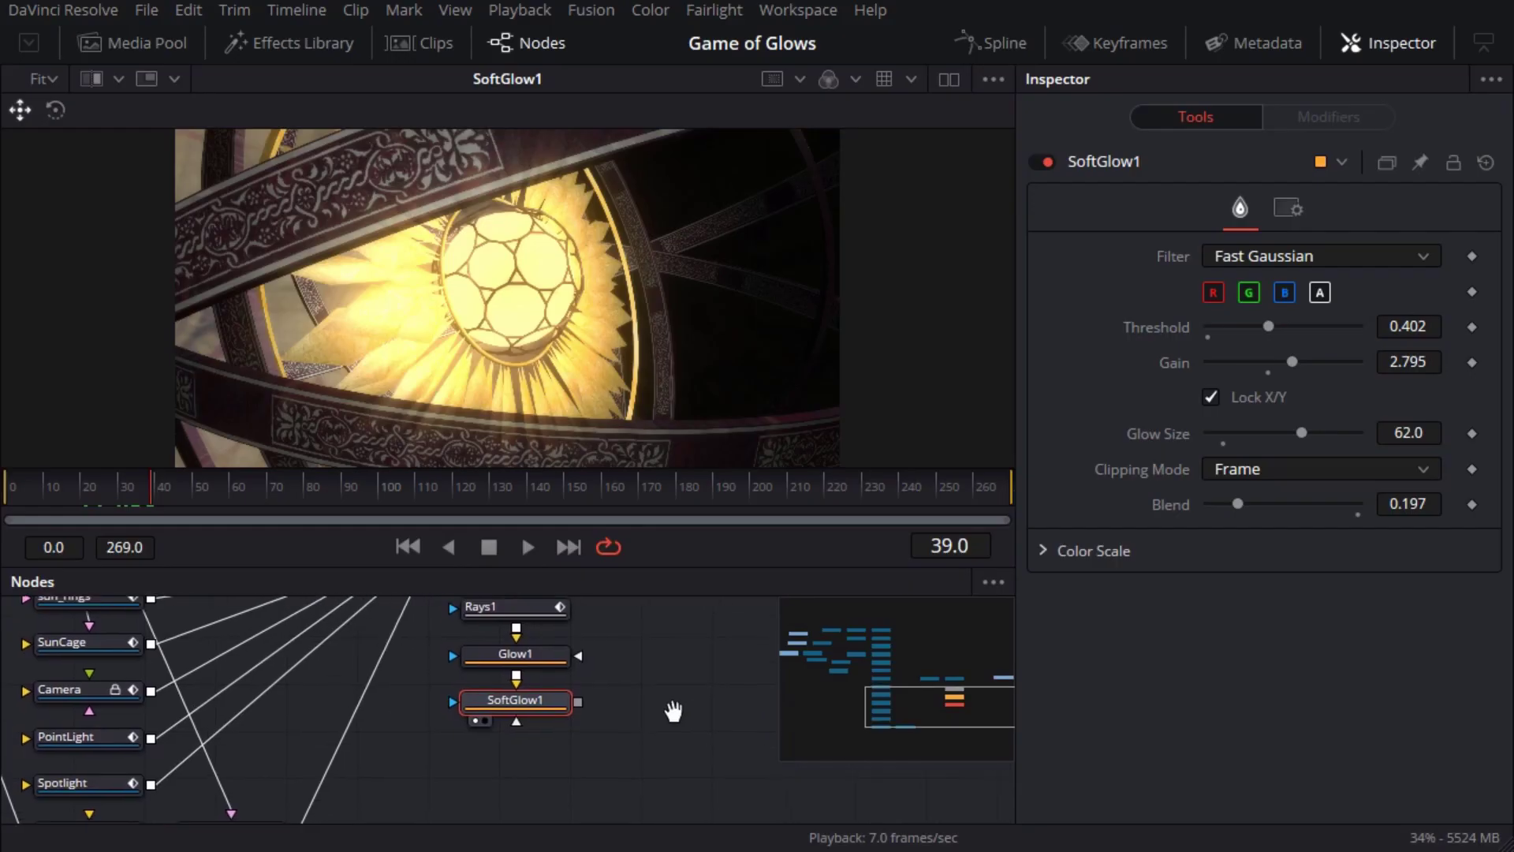
List the Warp tools in the Effects Library and pick the Displace tool.
left_click_drag(676, 712, 655, 684)
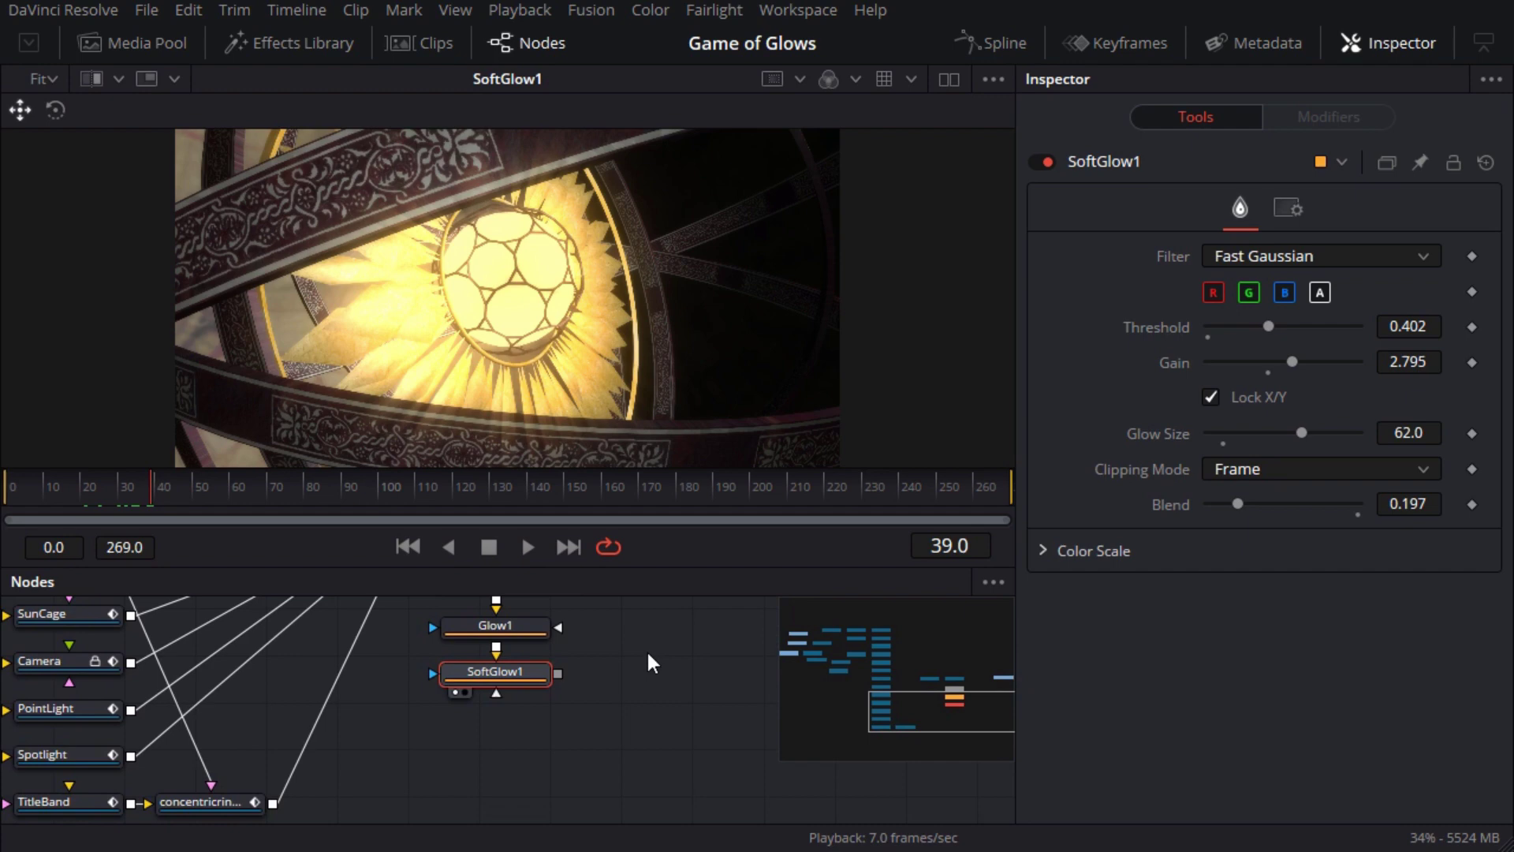
left_click(288, 43)
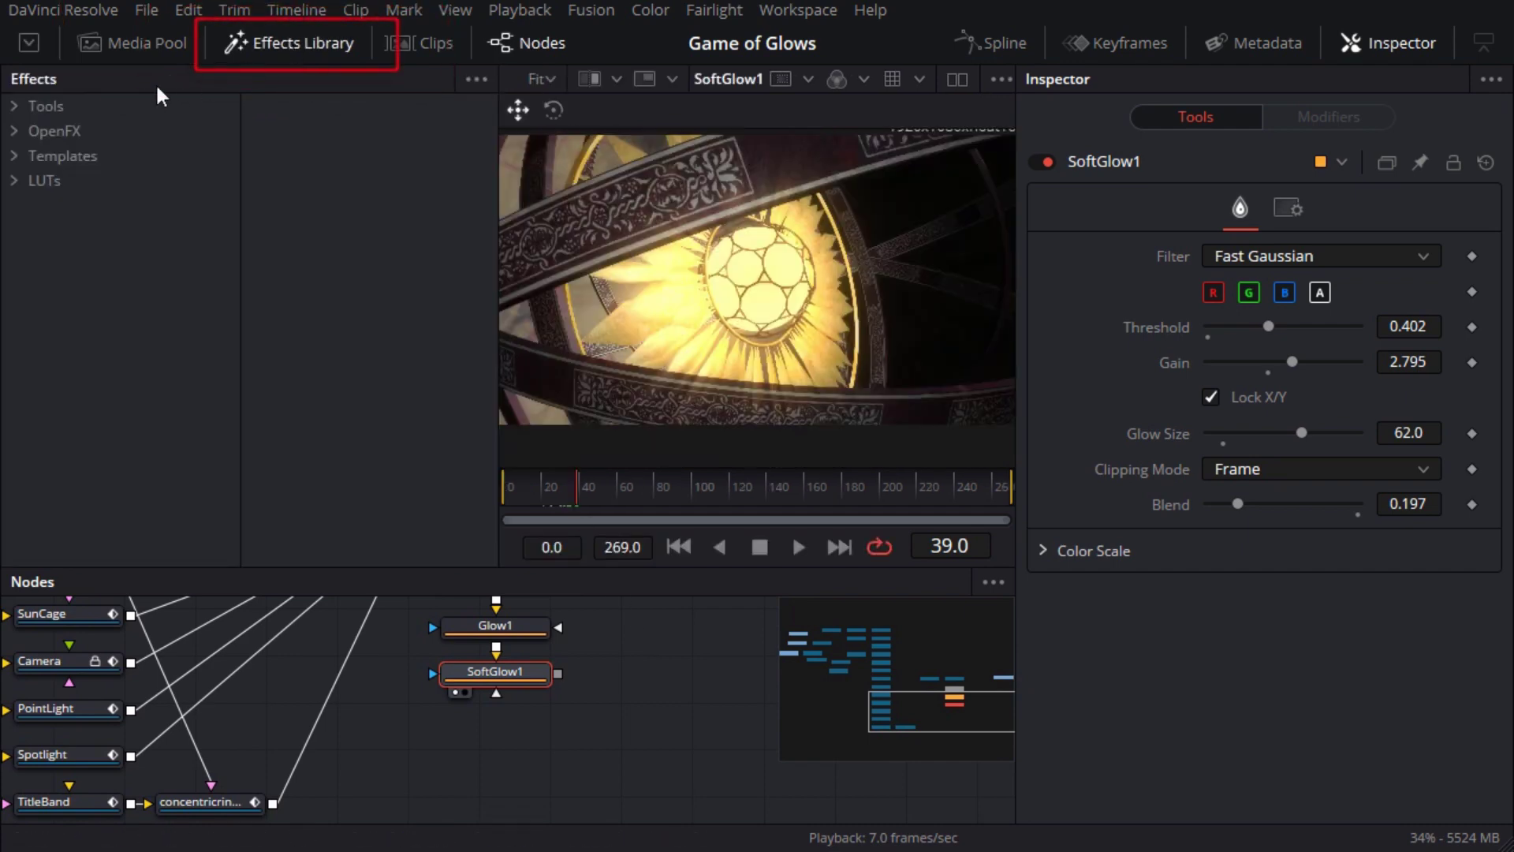
left_click(14, 106)
scroll(125, 382, "down", 3)
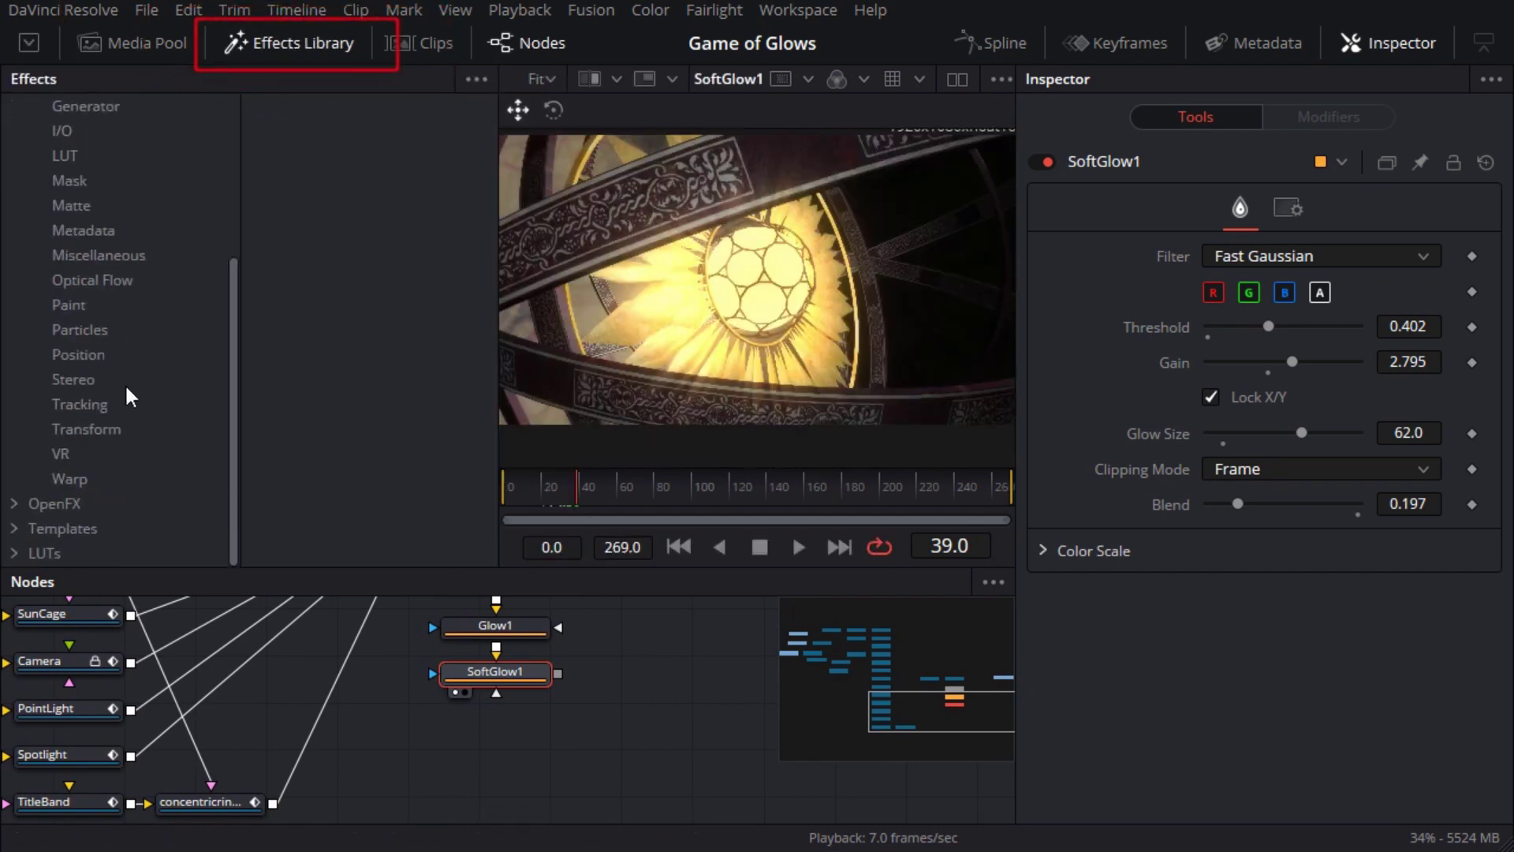
left_click(71, 479)
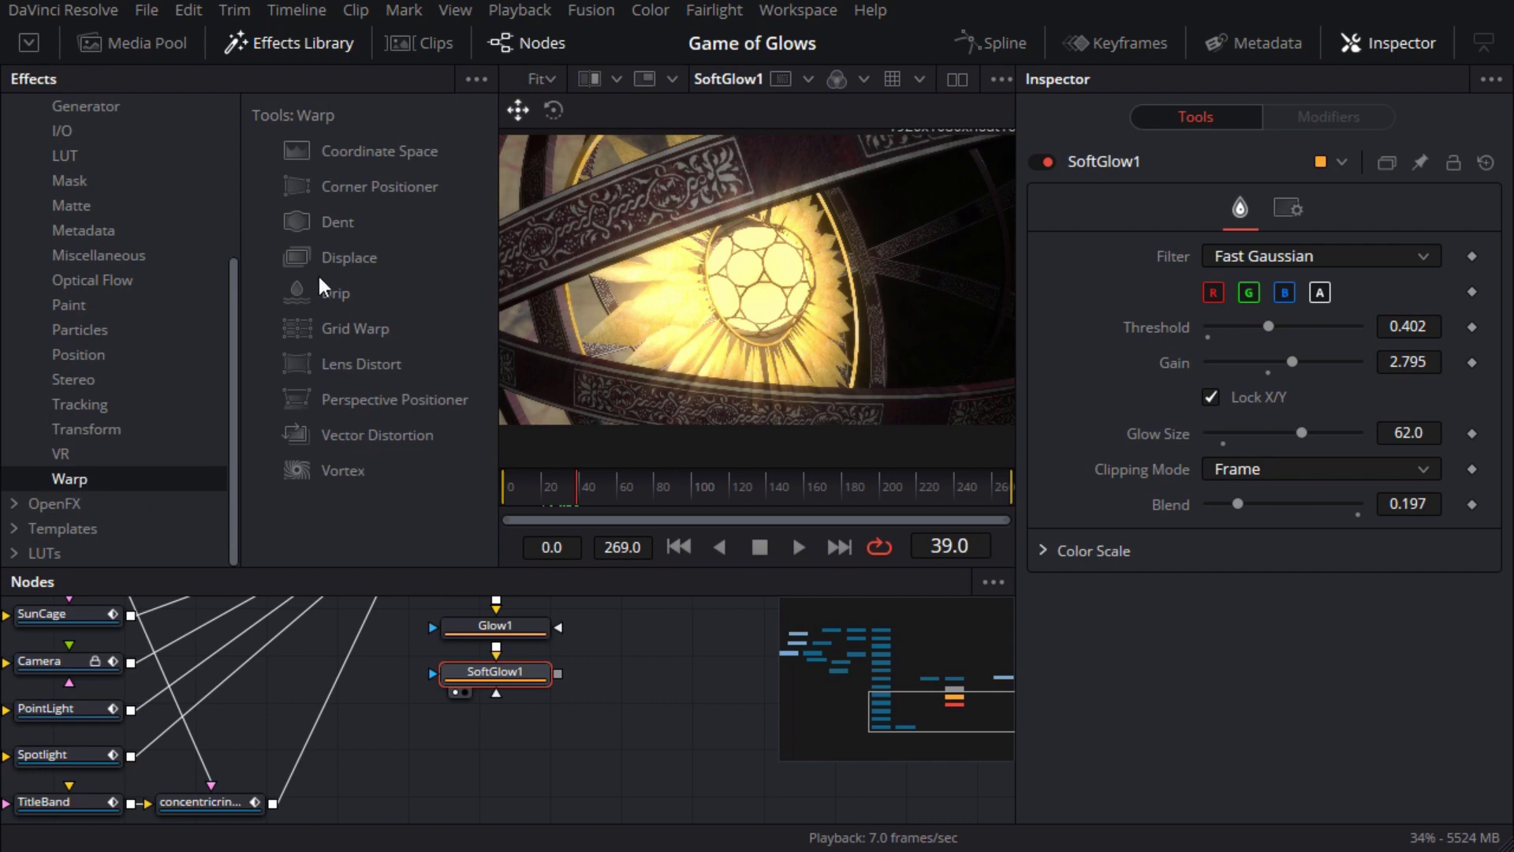
left_click(302, 252)
Add a Displace node fed by SoftGlow1, plus a FastNoise node beside it.
left_click_drag(451, 609, 496, 730)
left_click(273, 37)
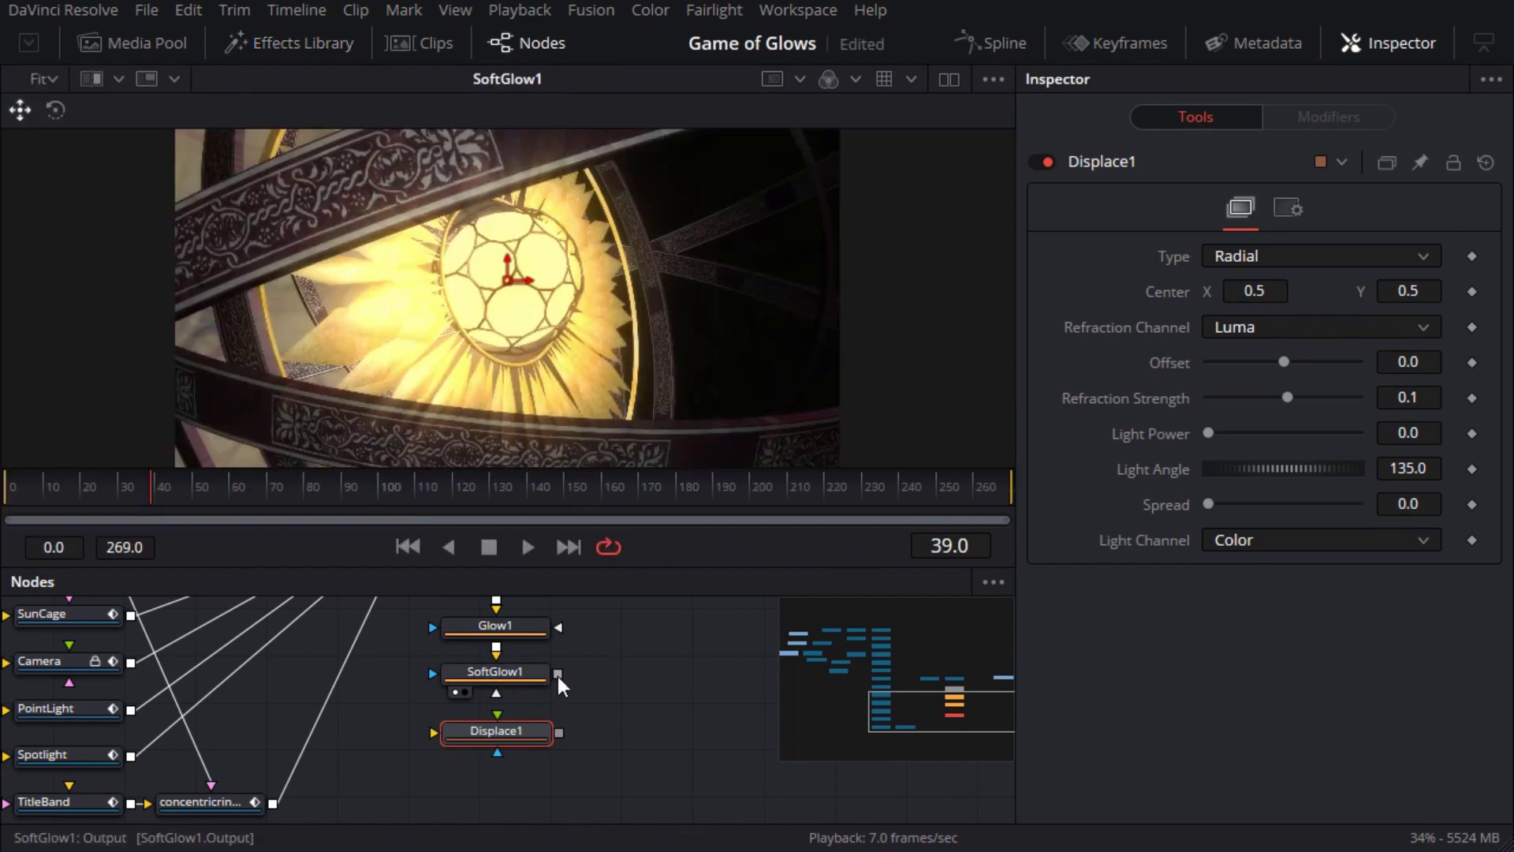
left_click_drag(557, 675, 514, 727)
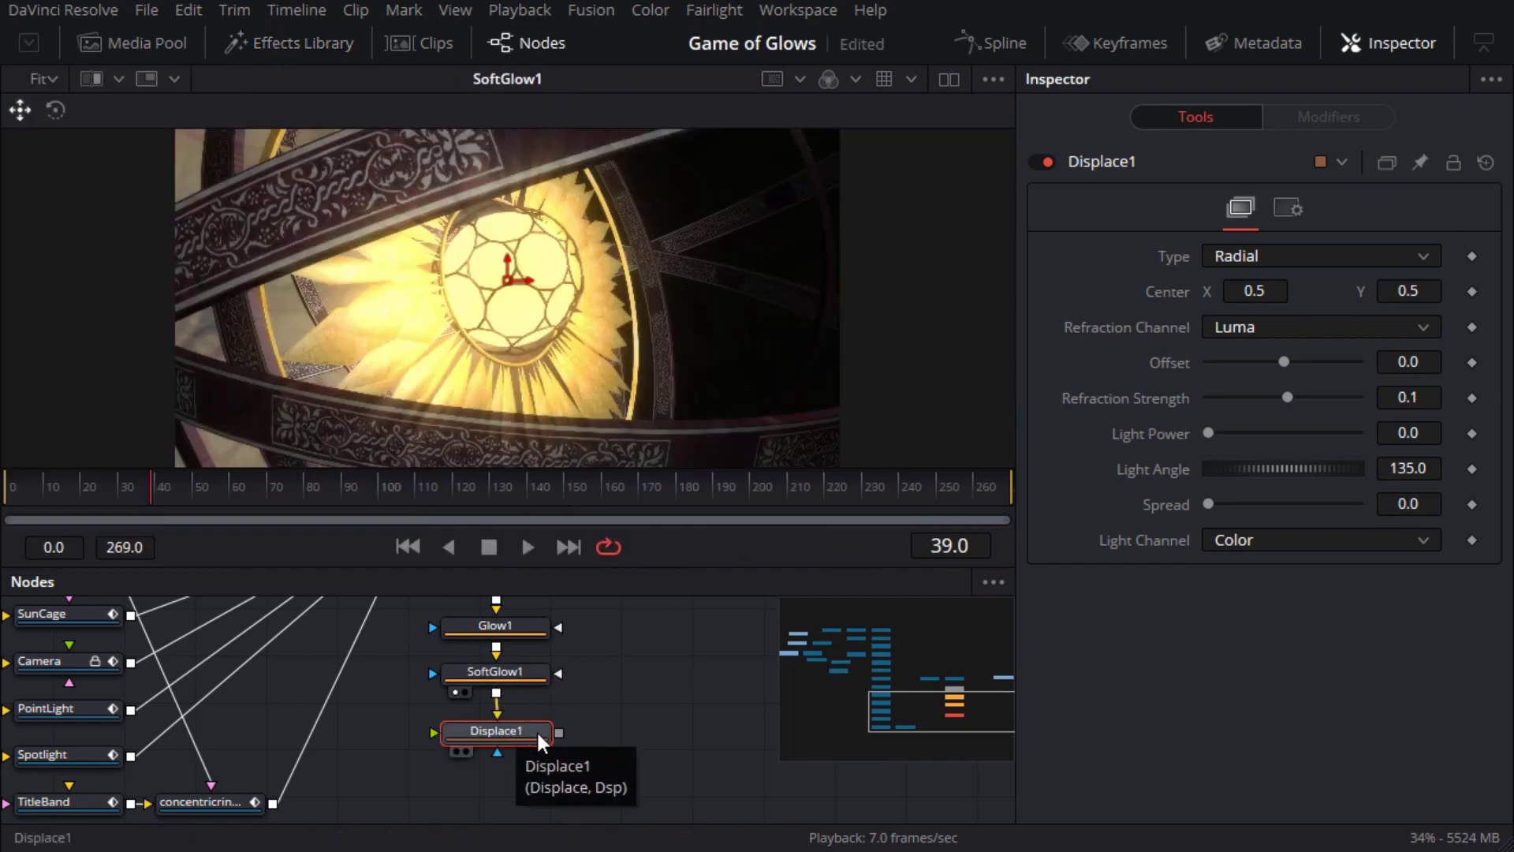
key("shift+space")
type("fn")
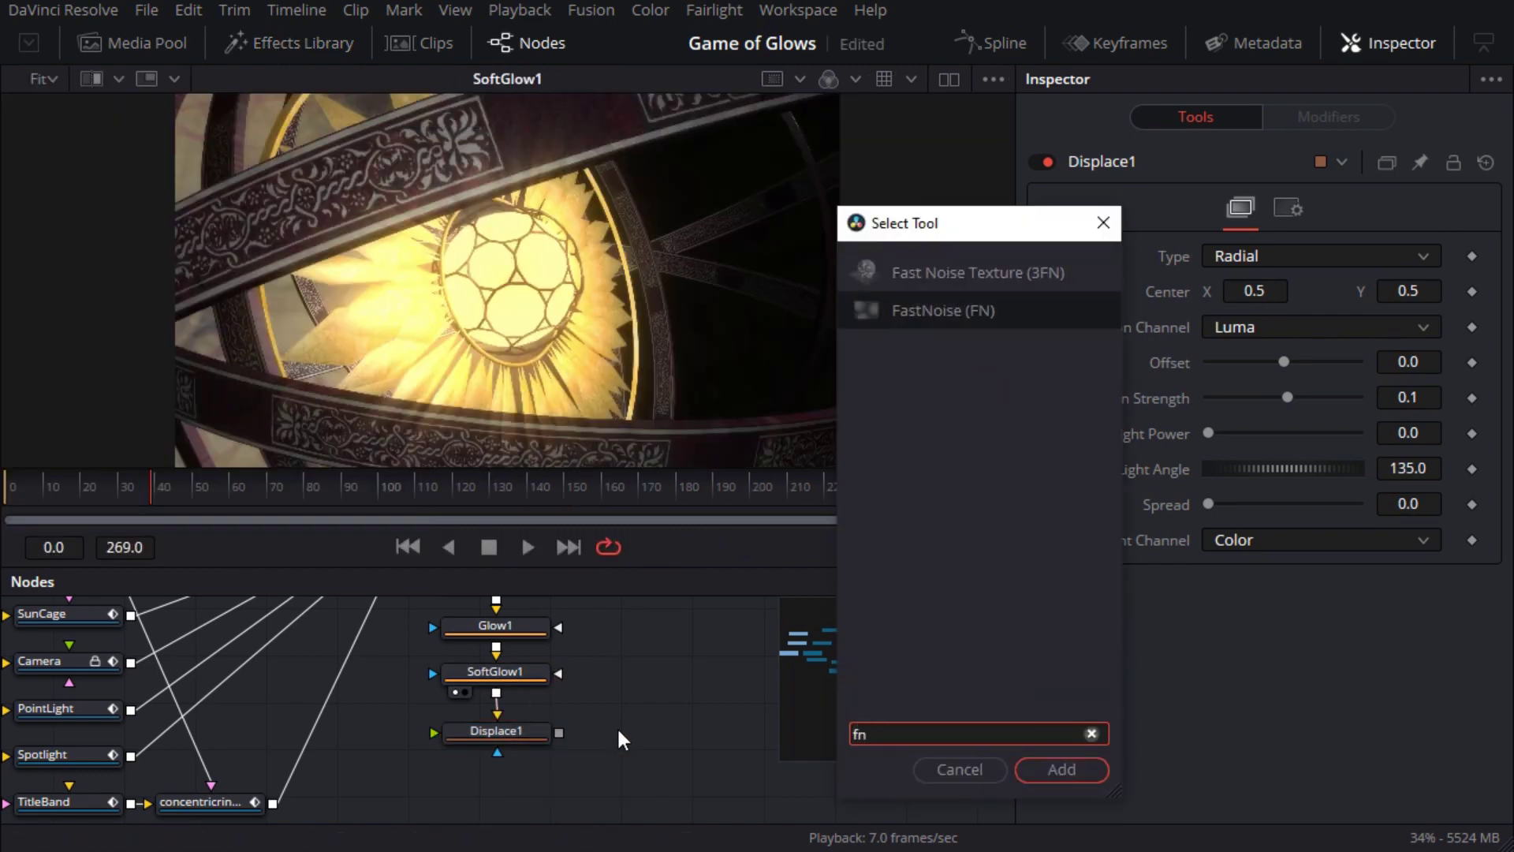
left_click(1057, 771)
left_click_drag(593, 737, 353, 778)
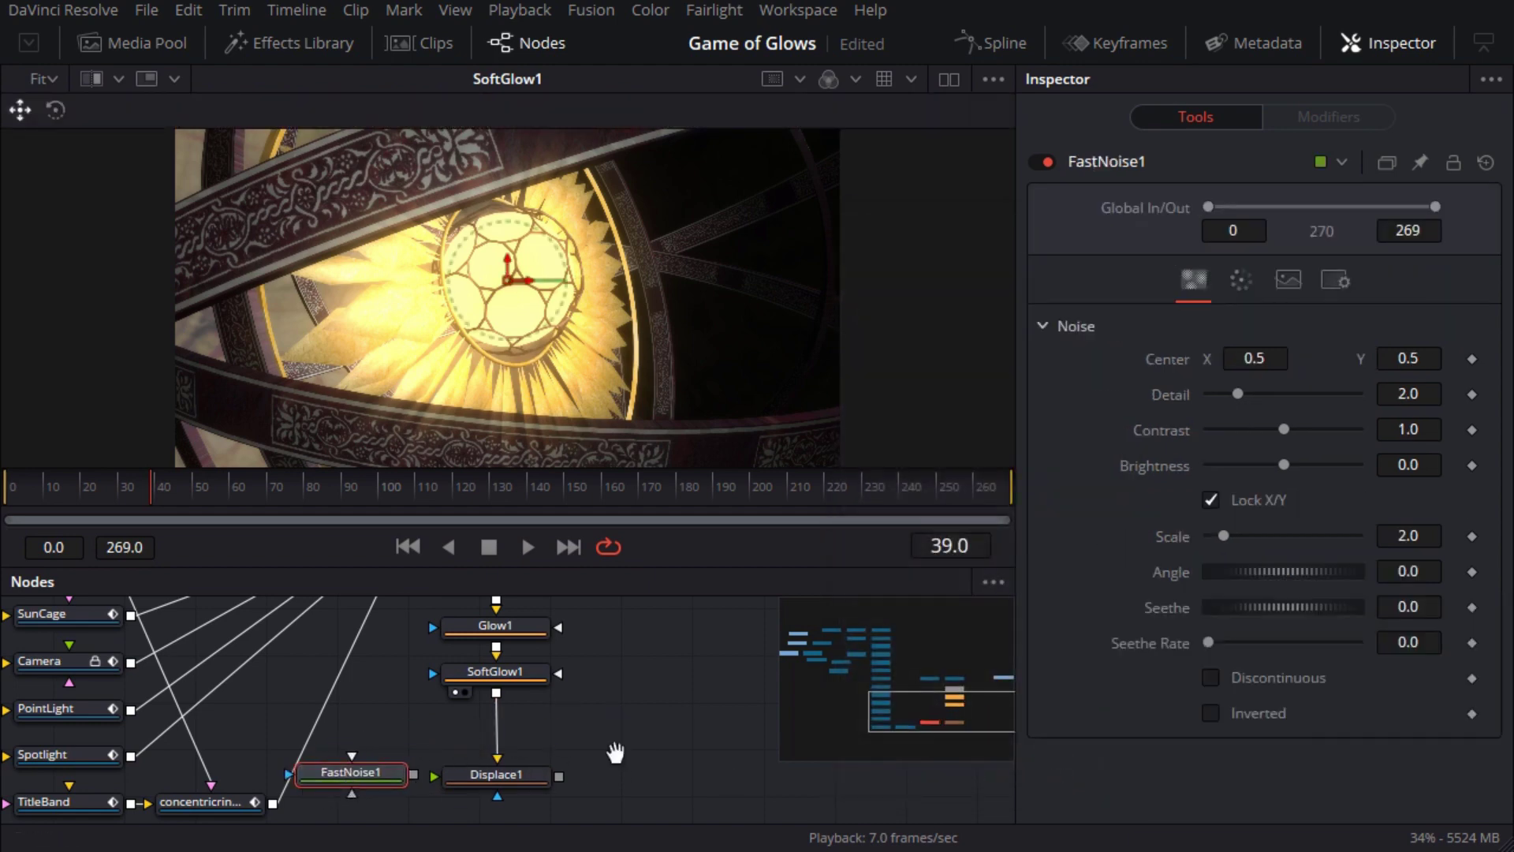
Switch to dual viewers, wire FastNoise1 into Displace1, and raise noise Scale to 10.24.
scroll(618, 750, "down", 1)
left_click(949, 80)
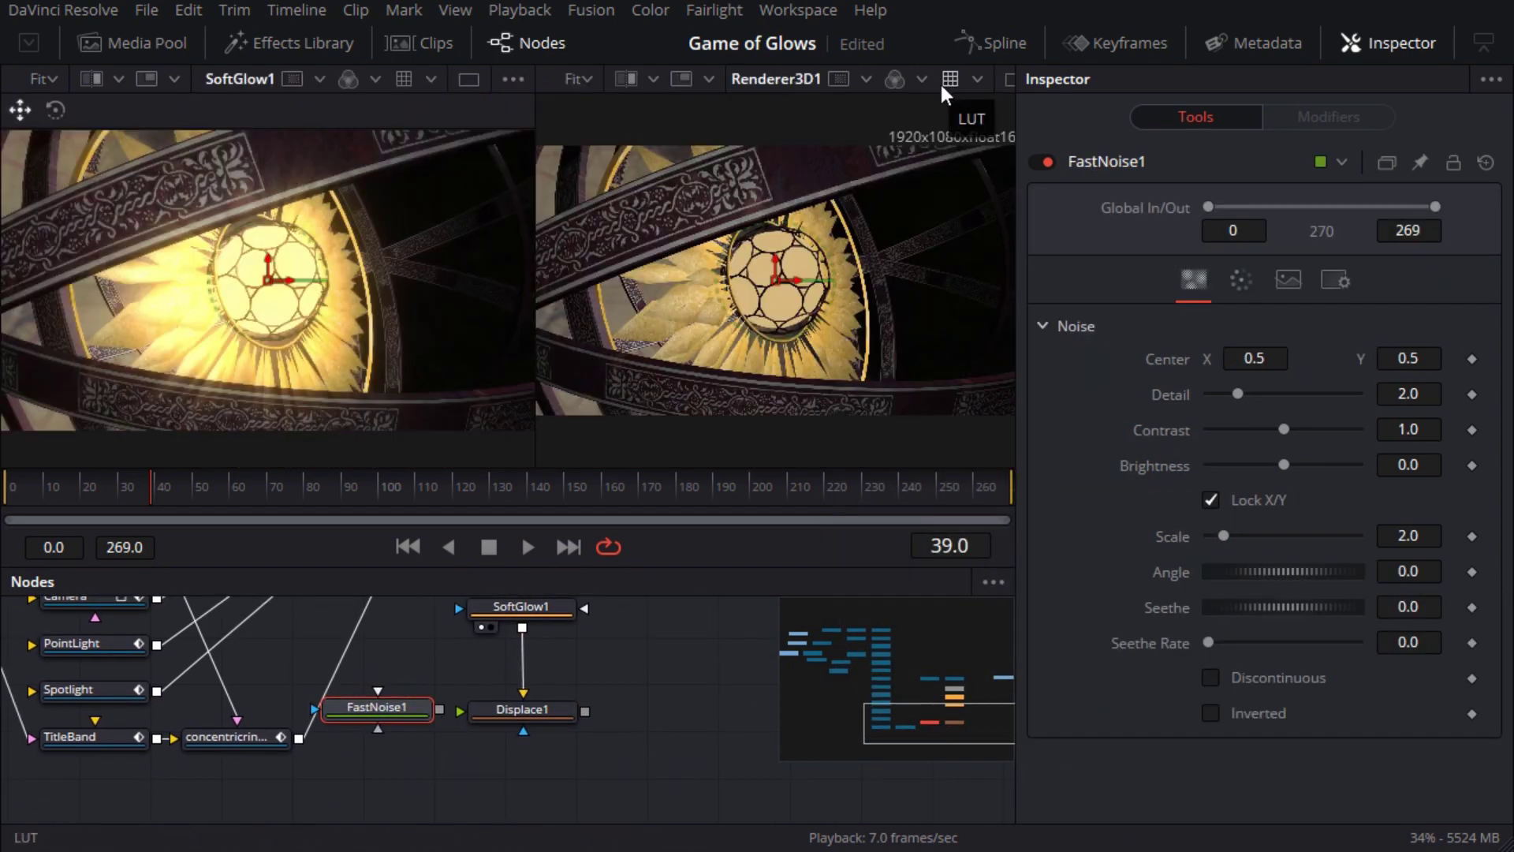
left_click(336, 727)
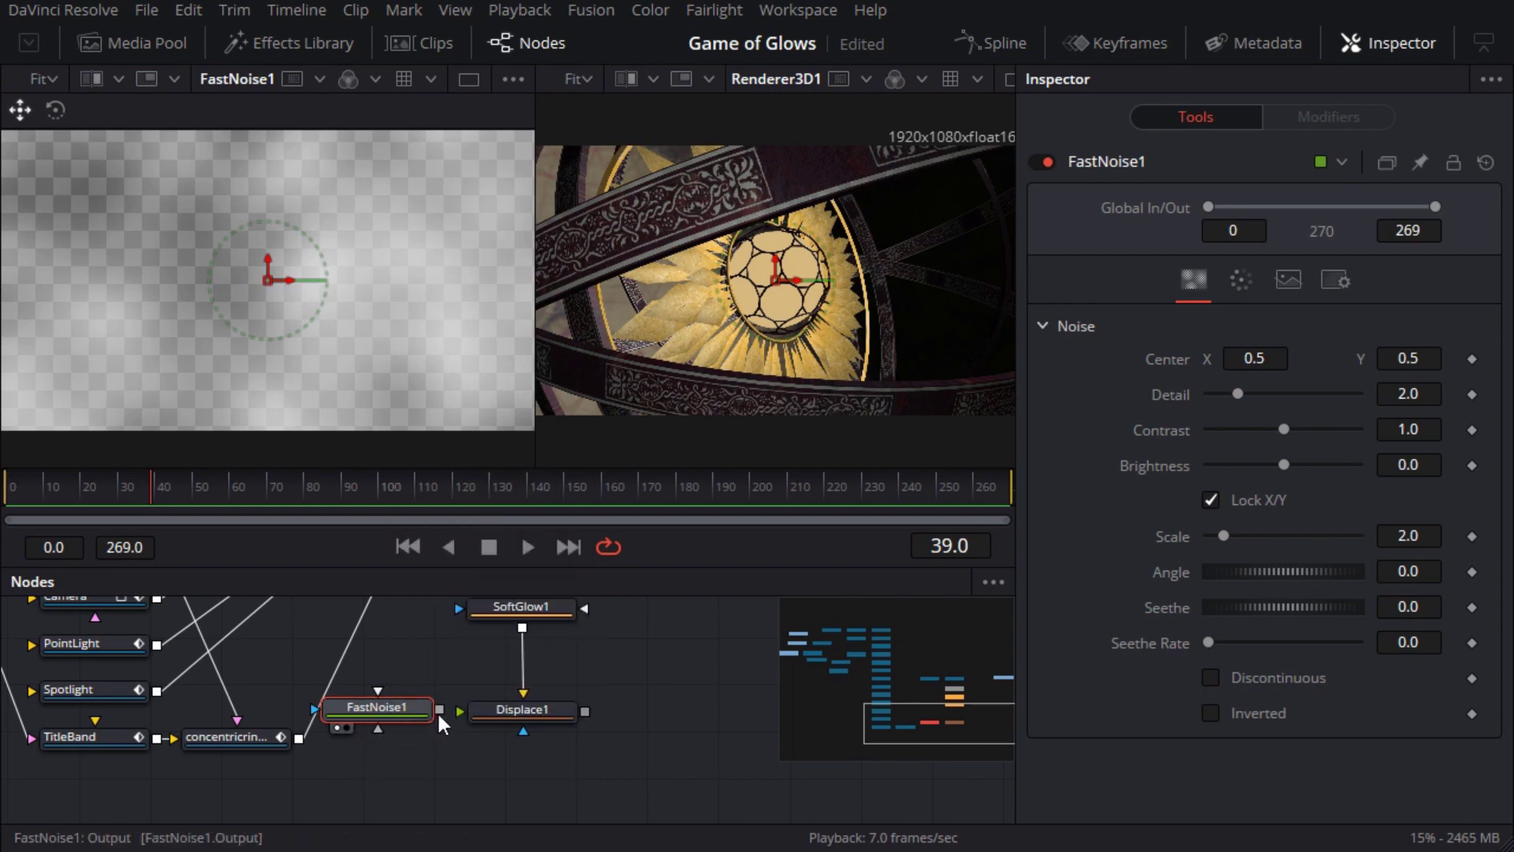
left_click_drag(438, 711, 499, 711)
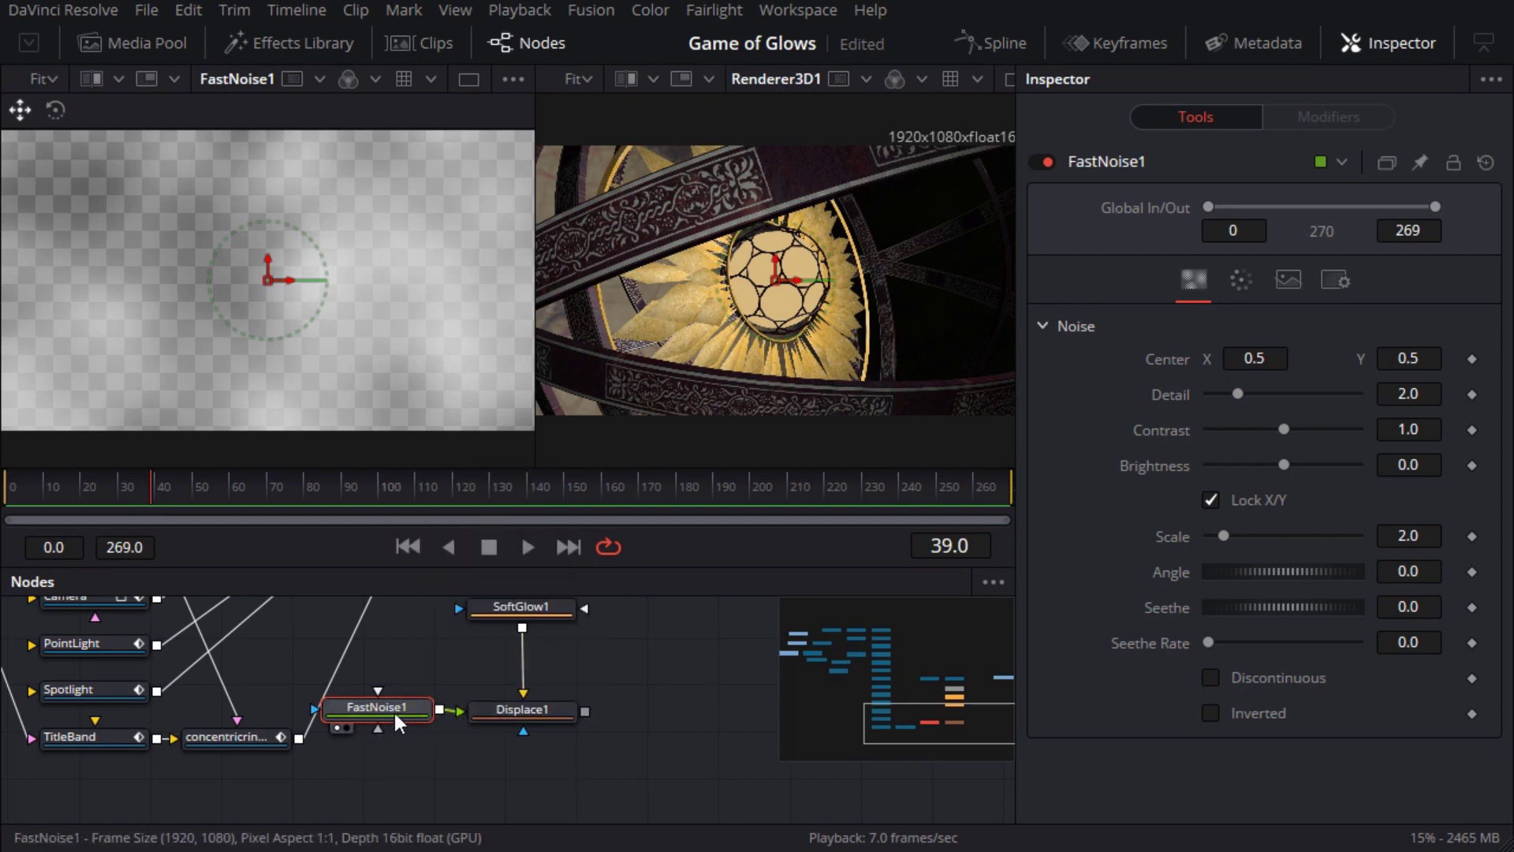
left_click_drag(1223, 536, 1286, 538)
left_click_drag(536, 284, 399, 316)
scroll(575, 395, "up", 2)
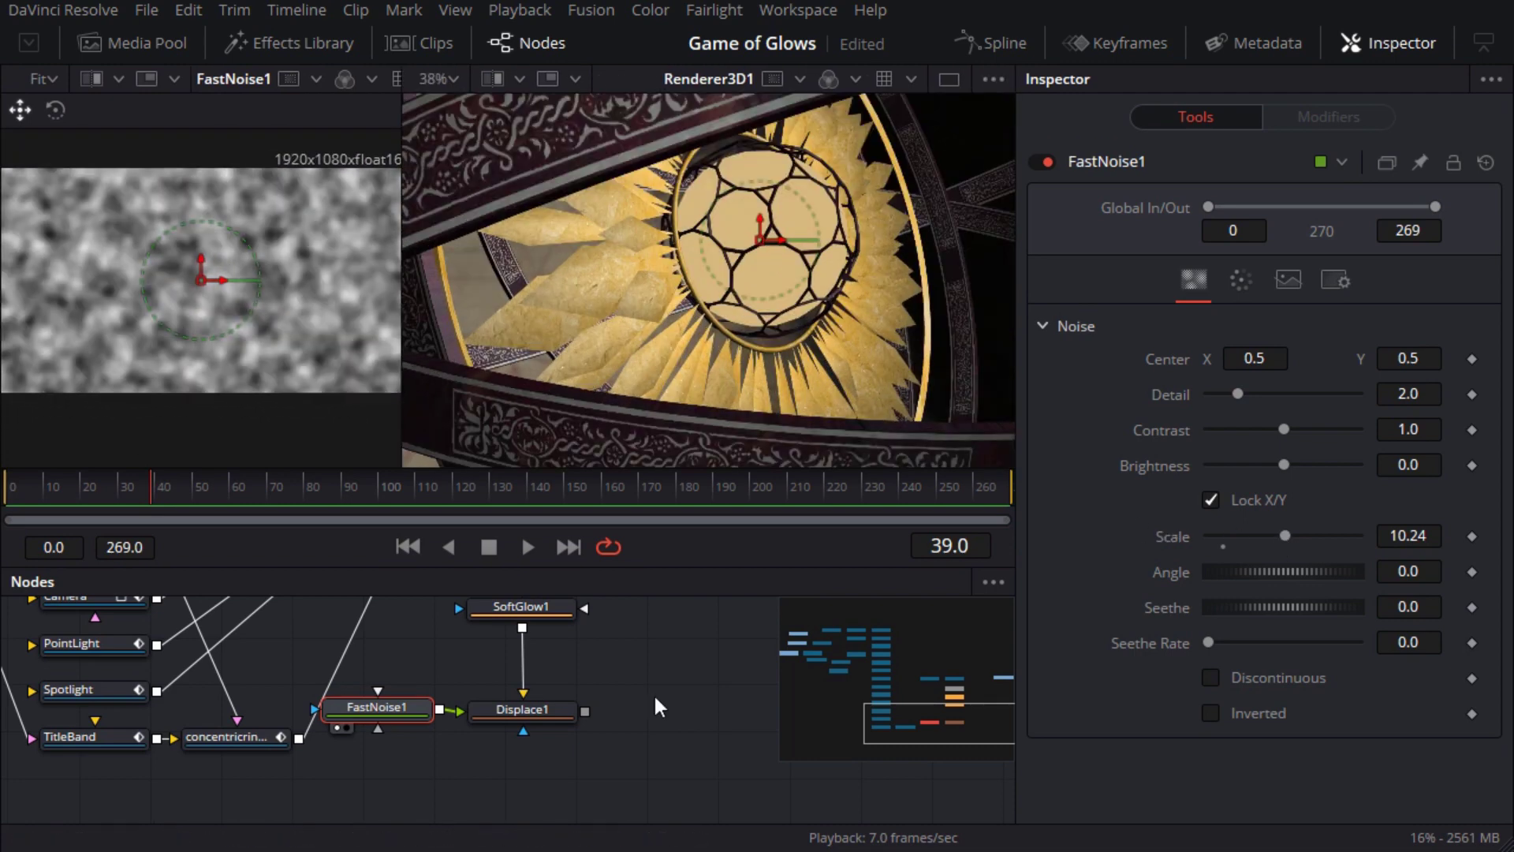
Set Displace1's Refraction Strength to 0.3 and fit its result in the right viewer.
left_click(555, 707)
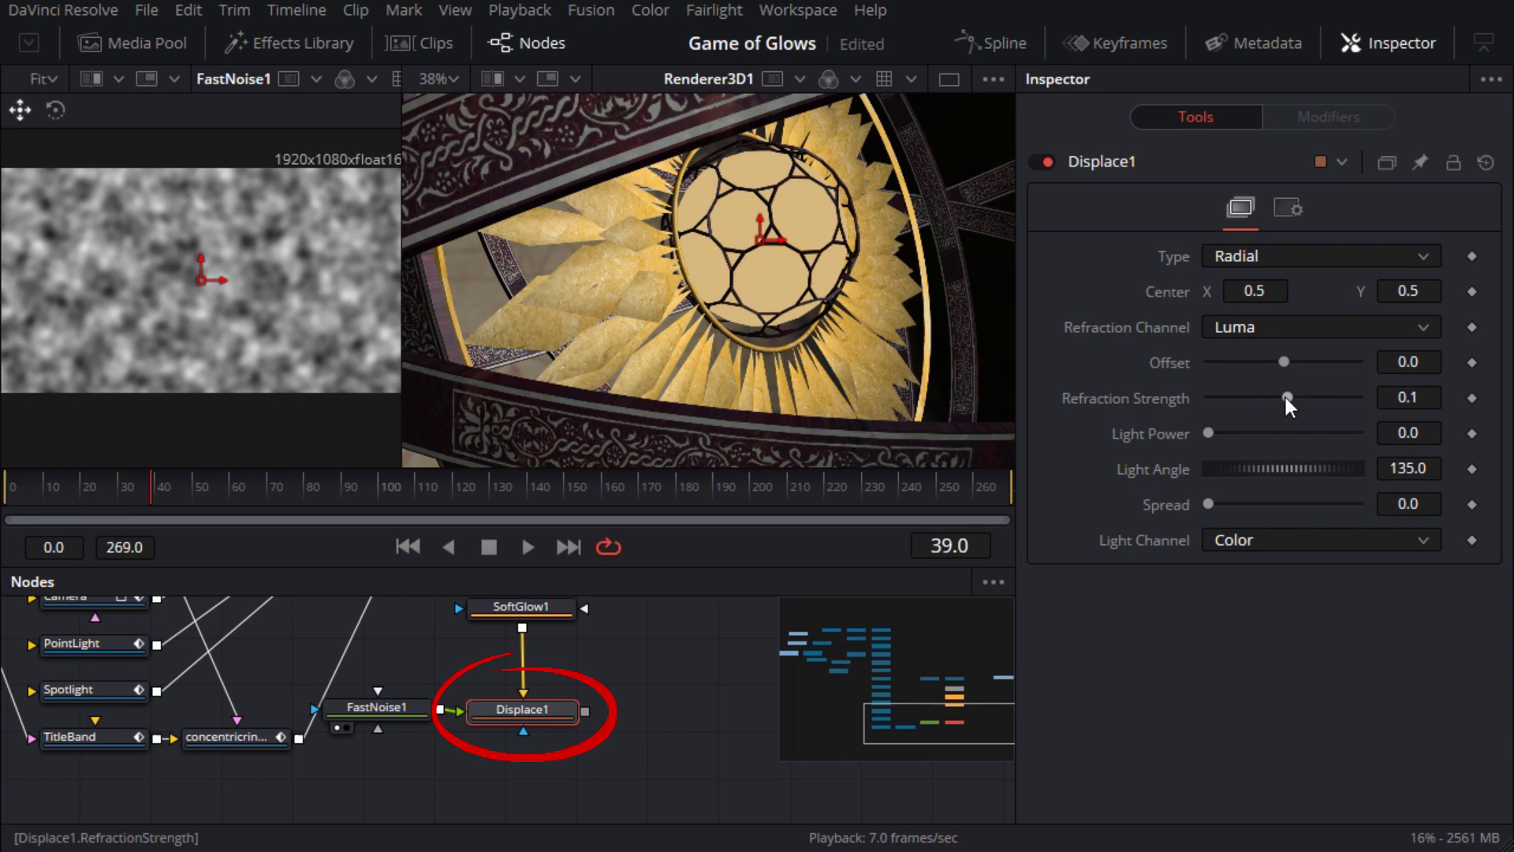
left_click_drag(1286, 396, 1306, 396)
left_click(488, 731)
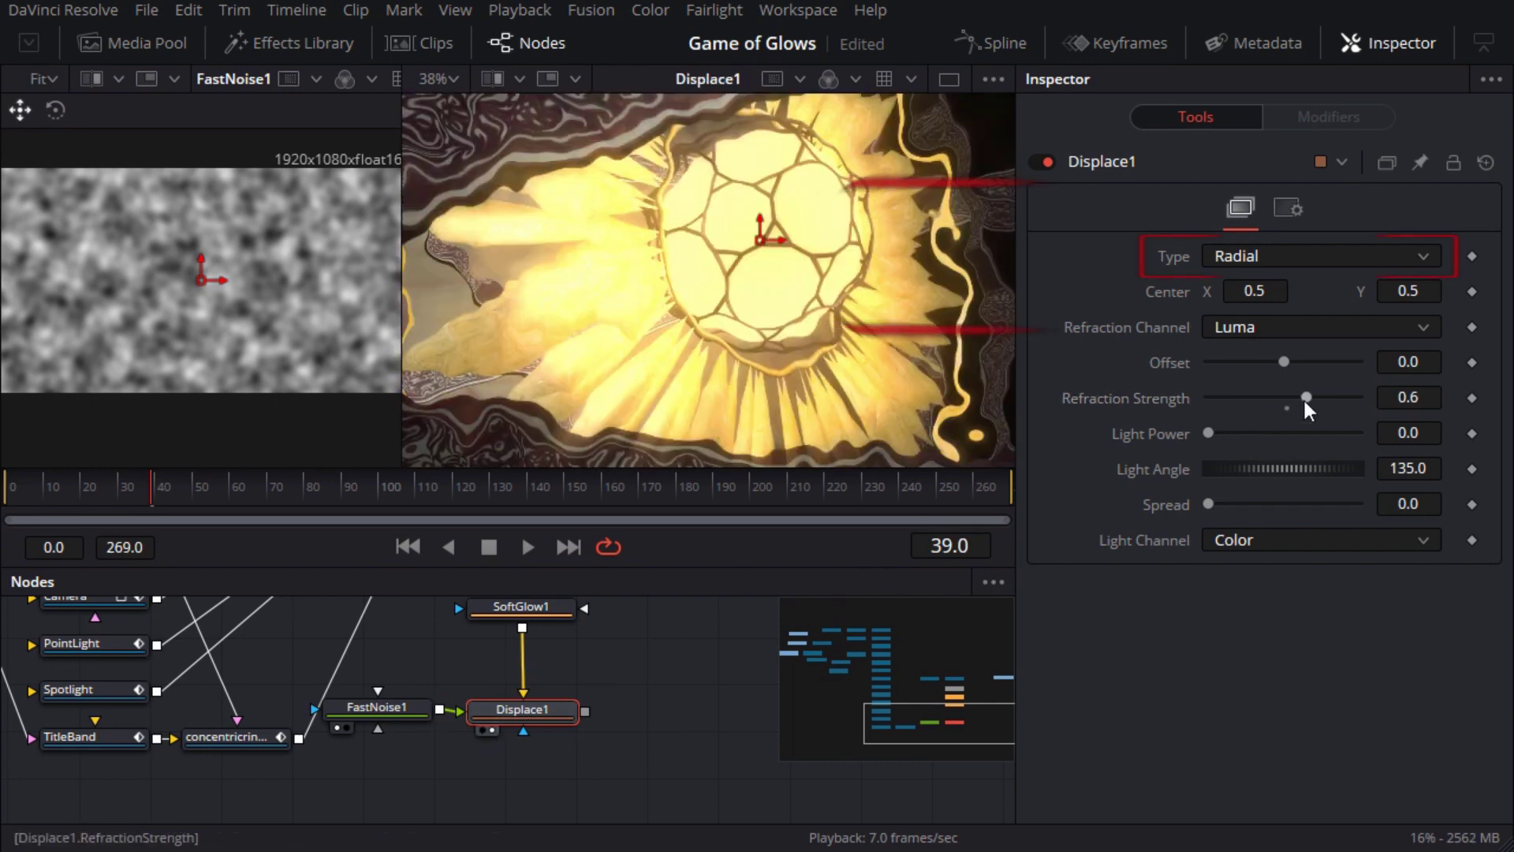
mouse_move(1306, 396)
left_mouse_down()
mouse_move(1252, 400)
mouse_move(1309, 400)
mouse_move(1283, 399)
left_mouse_up()
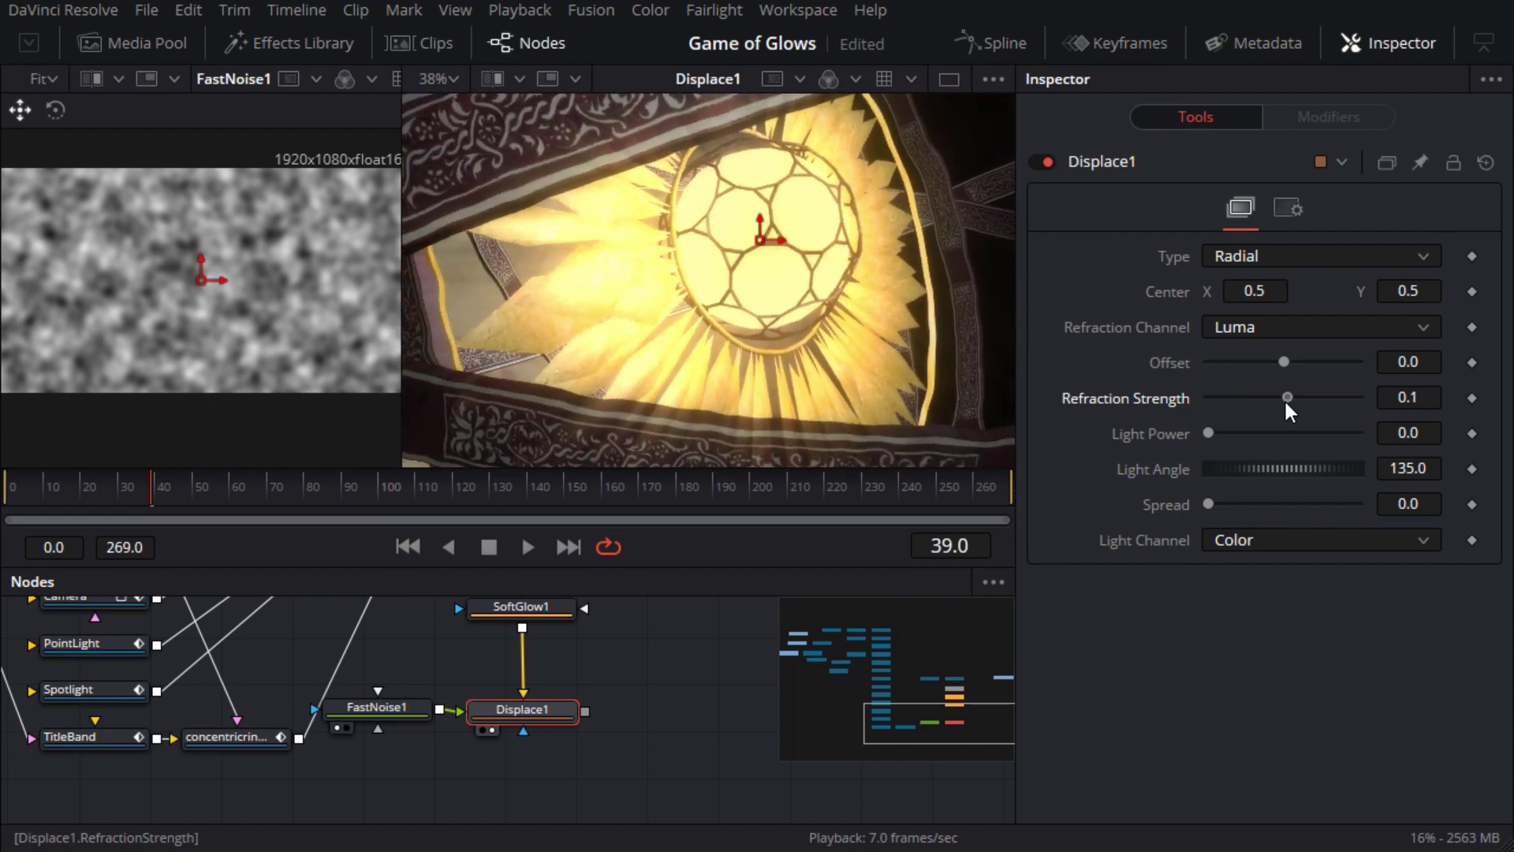
left_click(1424, 399)
type("0.3")
key("Tab")
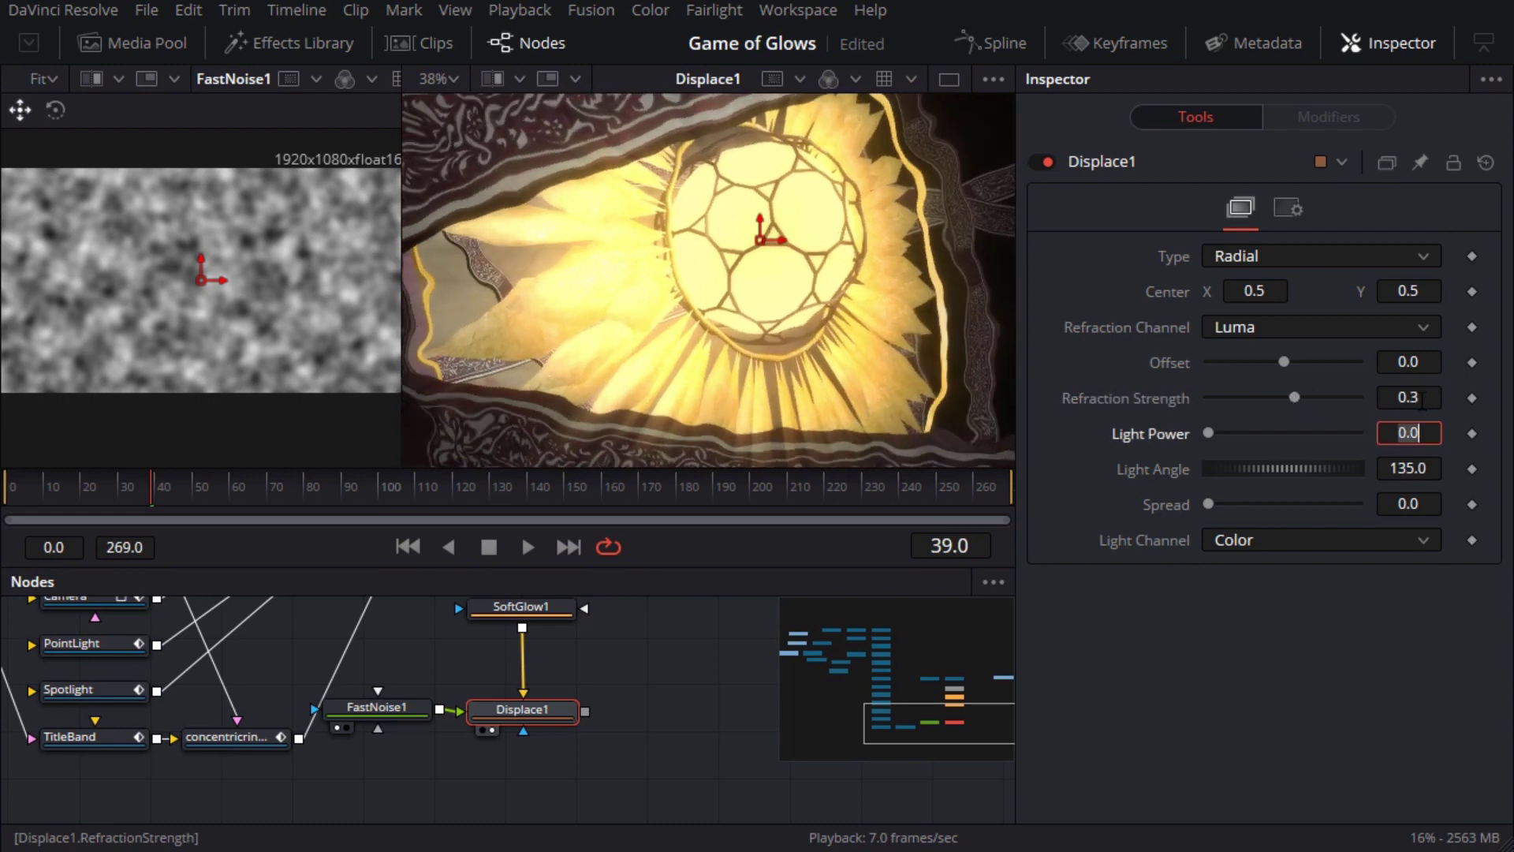
left_click(778, 342)
key("ctrl+f")
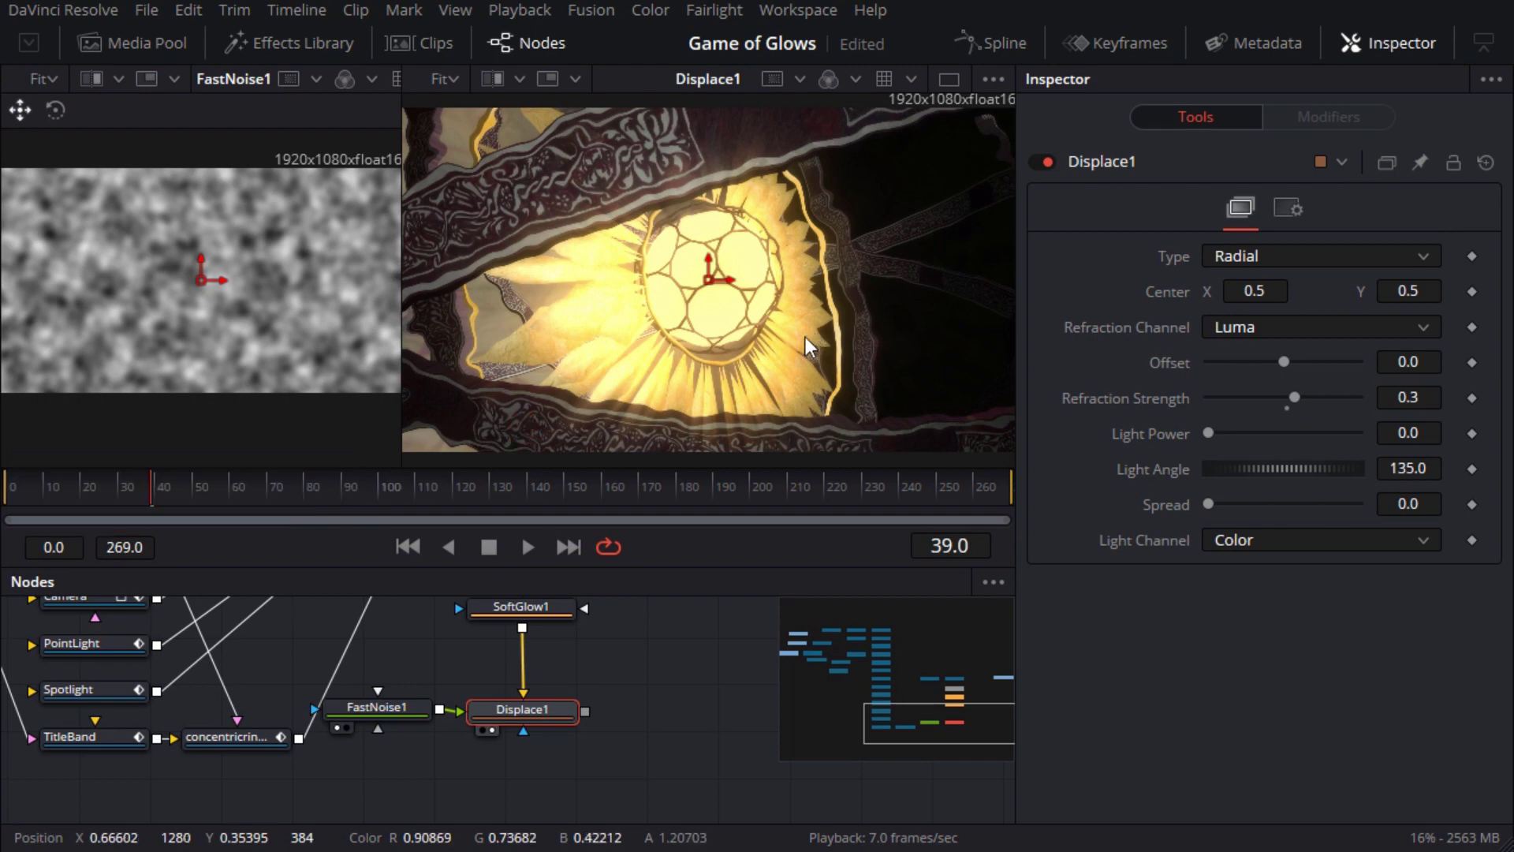
Mask FastNoise1 with an Ellipse of Soft Edge 0.2, enlarged around the sun, and scrub forward.
left_click(374, 707)
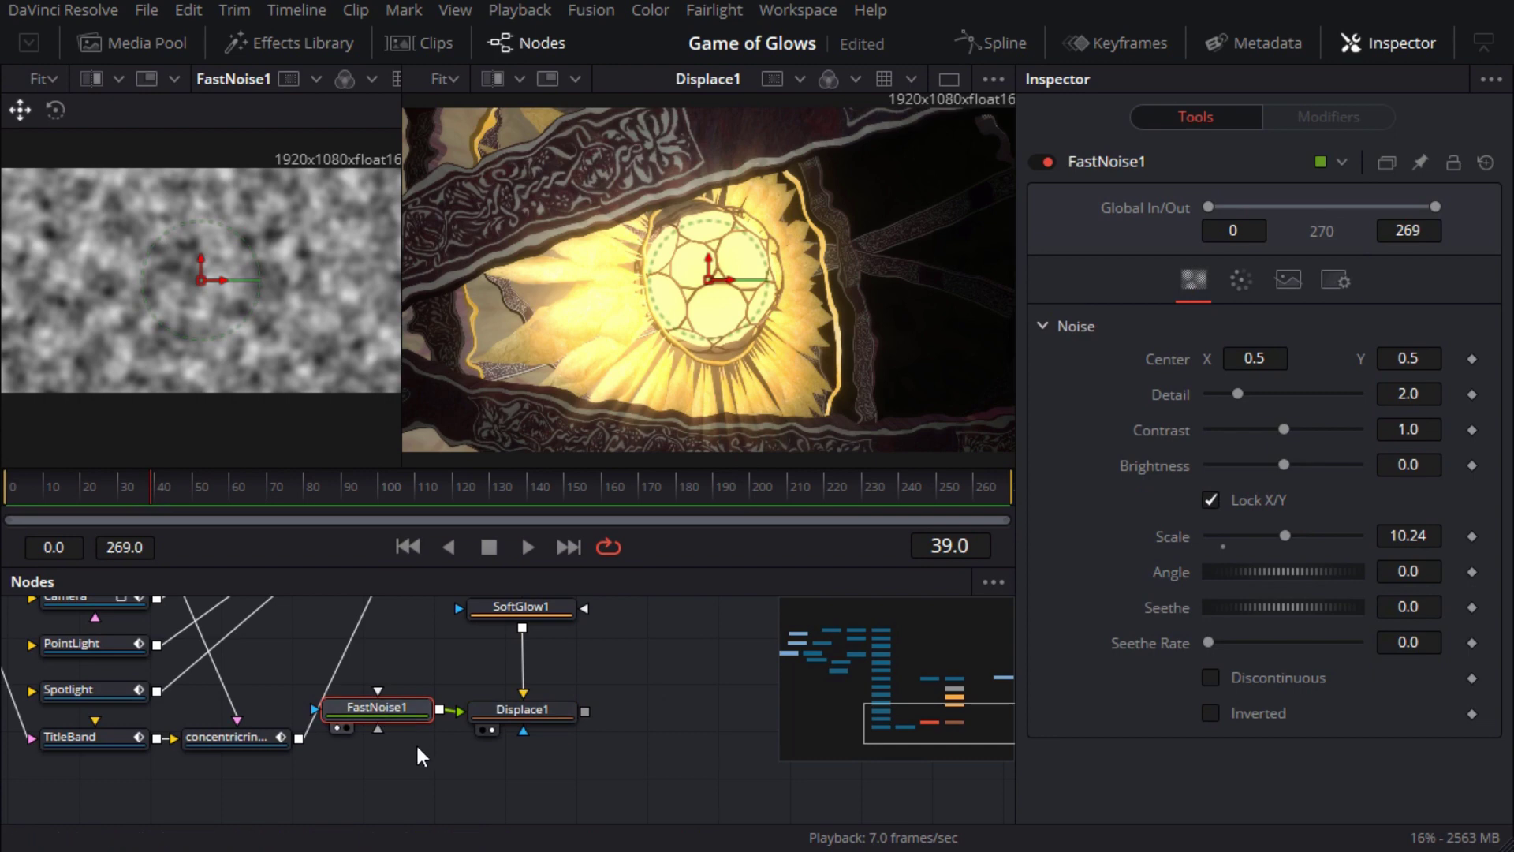
key("shift+space")
type("ell")
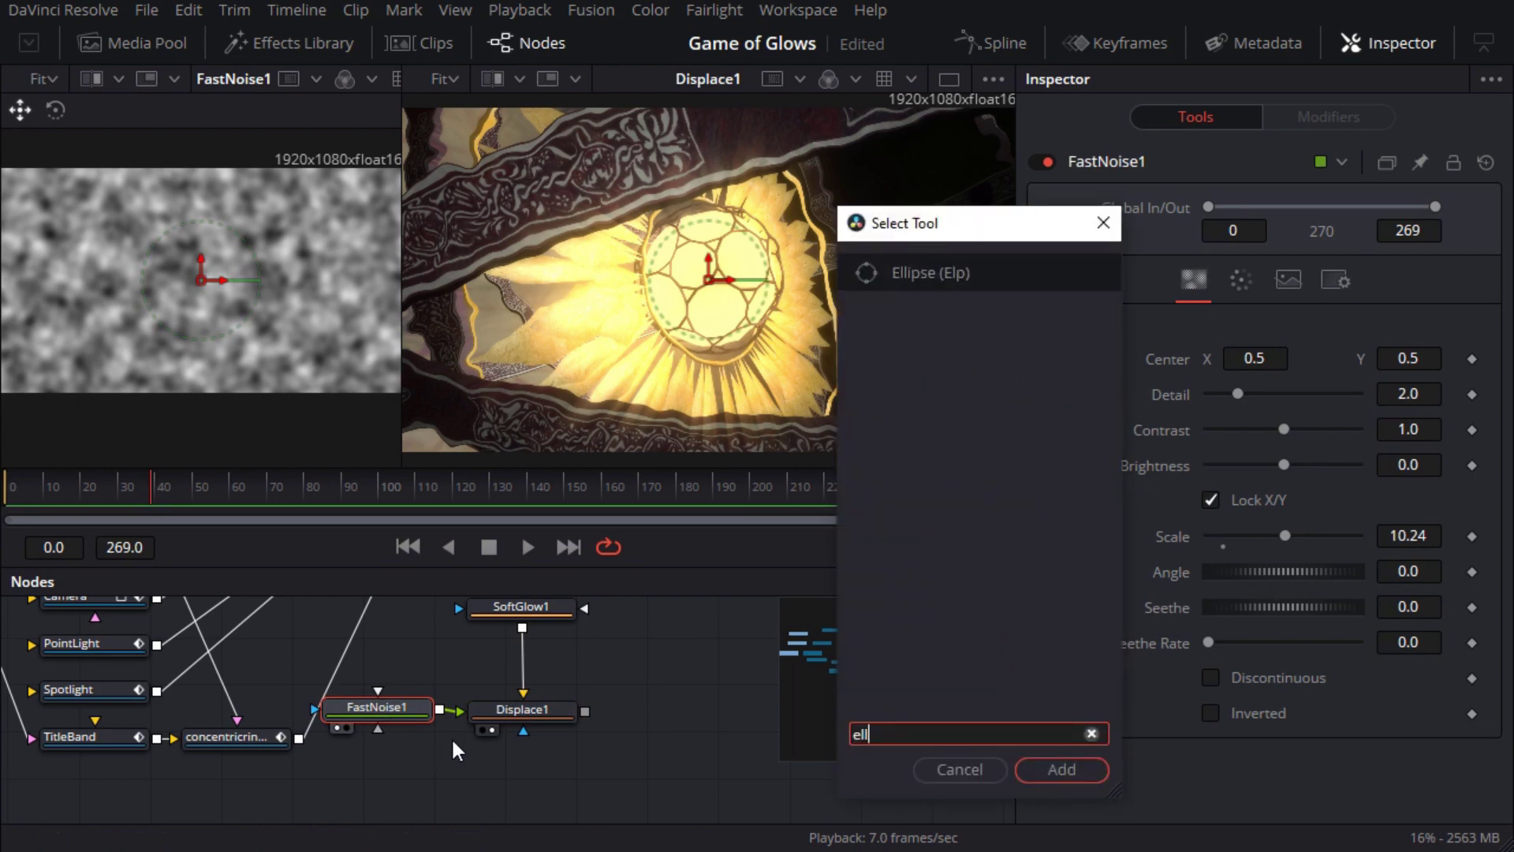
left_click(1058, 768)
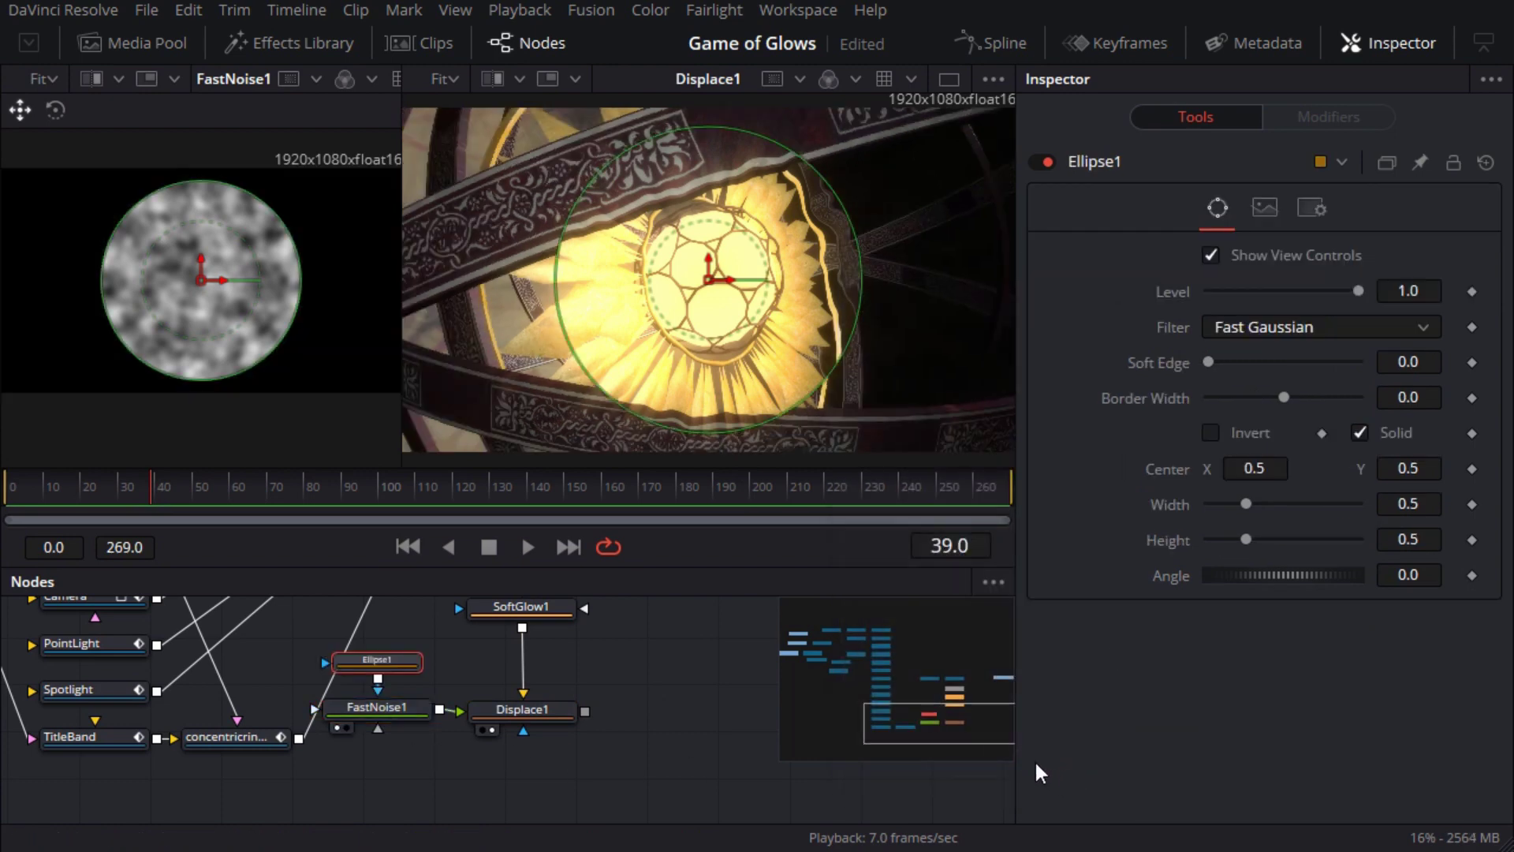
left_click_drag(1208, 362, 1413, 387)
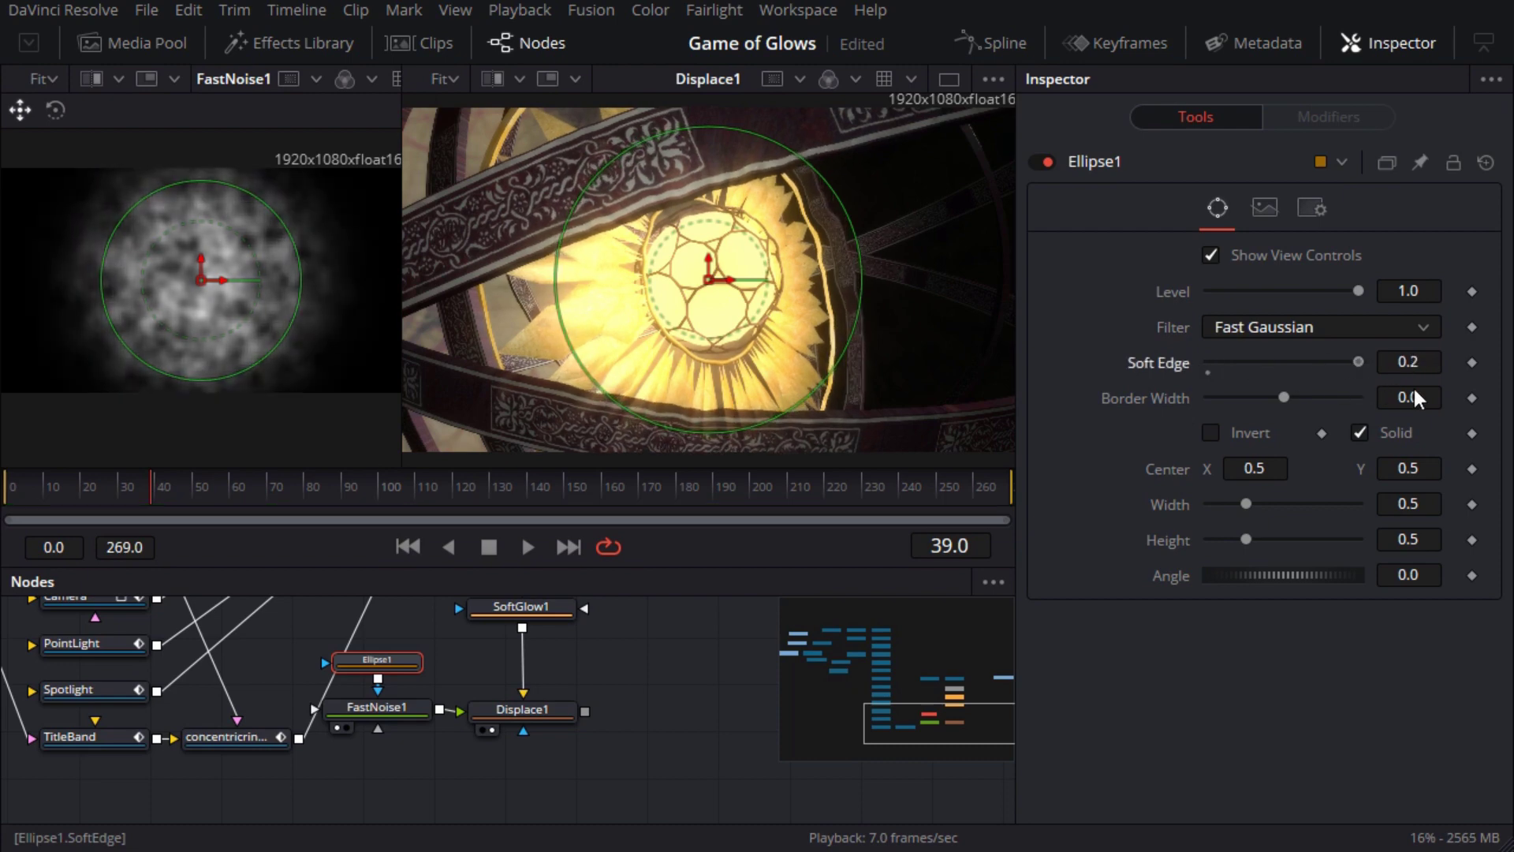
left_click_drag(803, 400, 817, 418)
left_click(268, 489)
left_click_drag(268, 485, 723, 518)
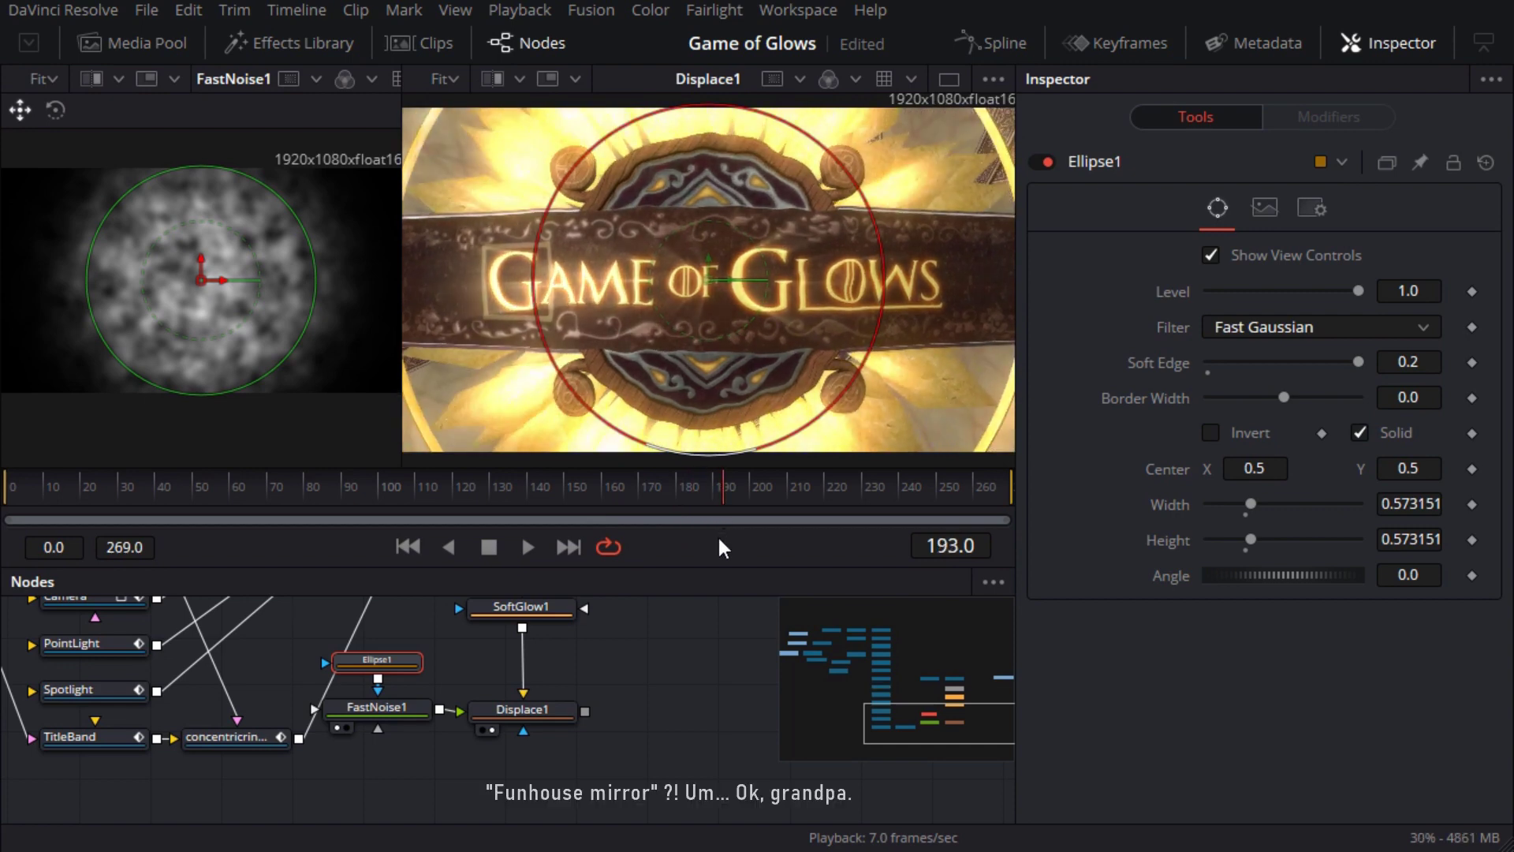
Keyframe Displace1's Refraction Strength at 0.3 on frame 50 and 0.15 on frame 150.
left_click(191, 481)
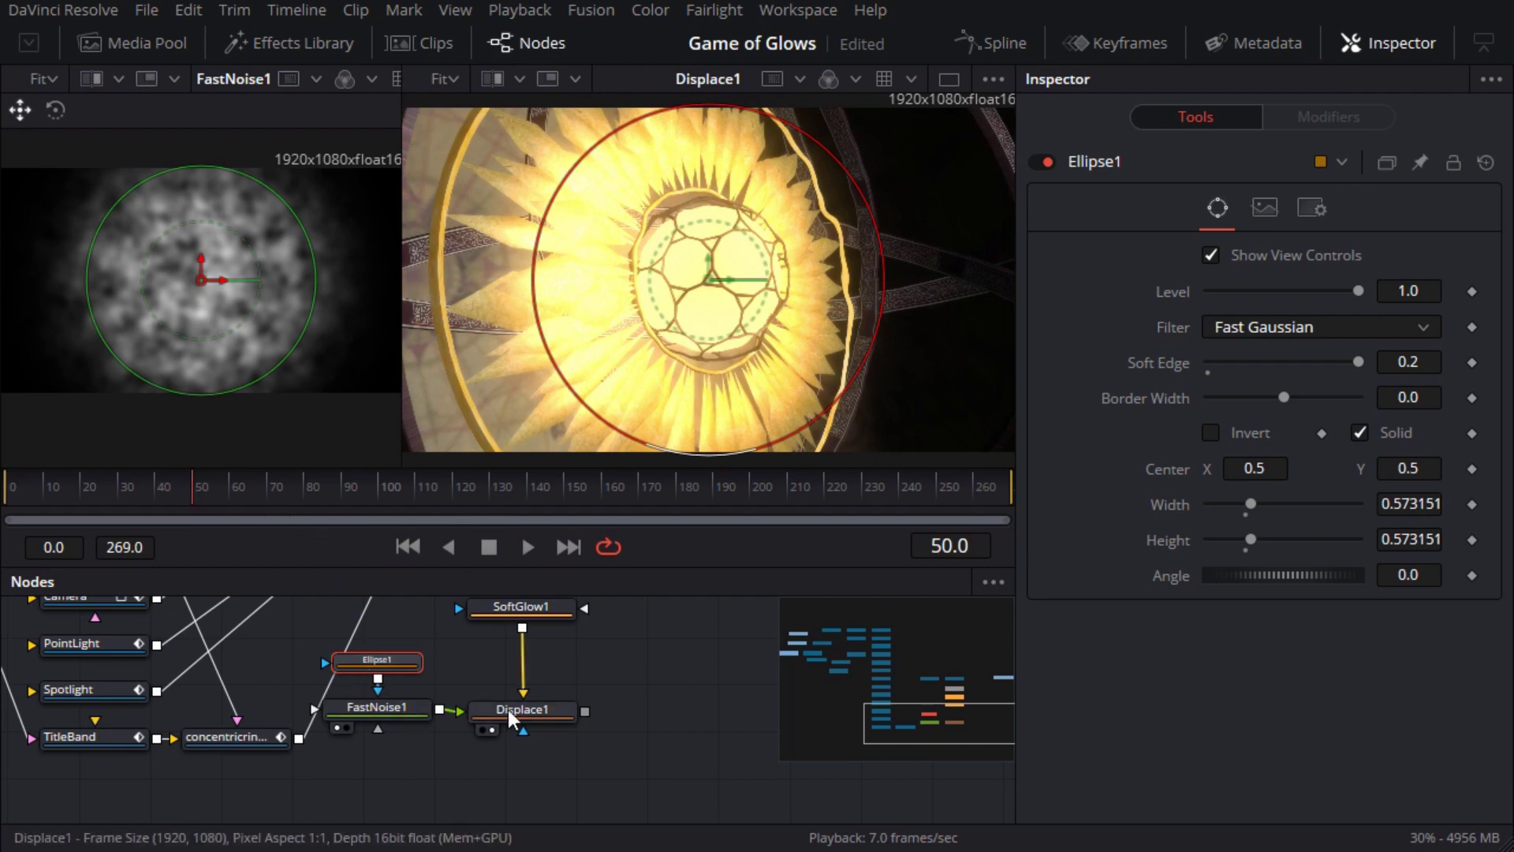
left_click(507, 708)
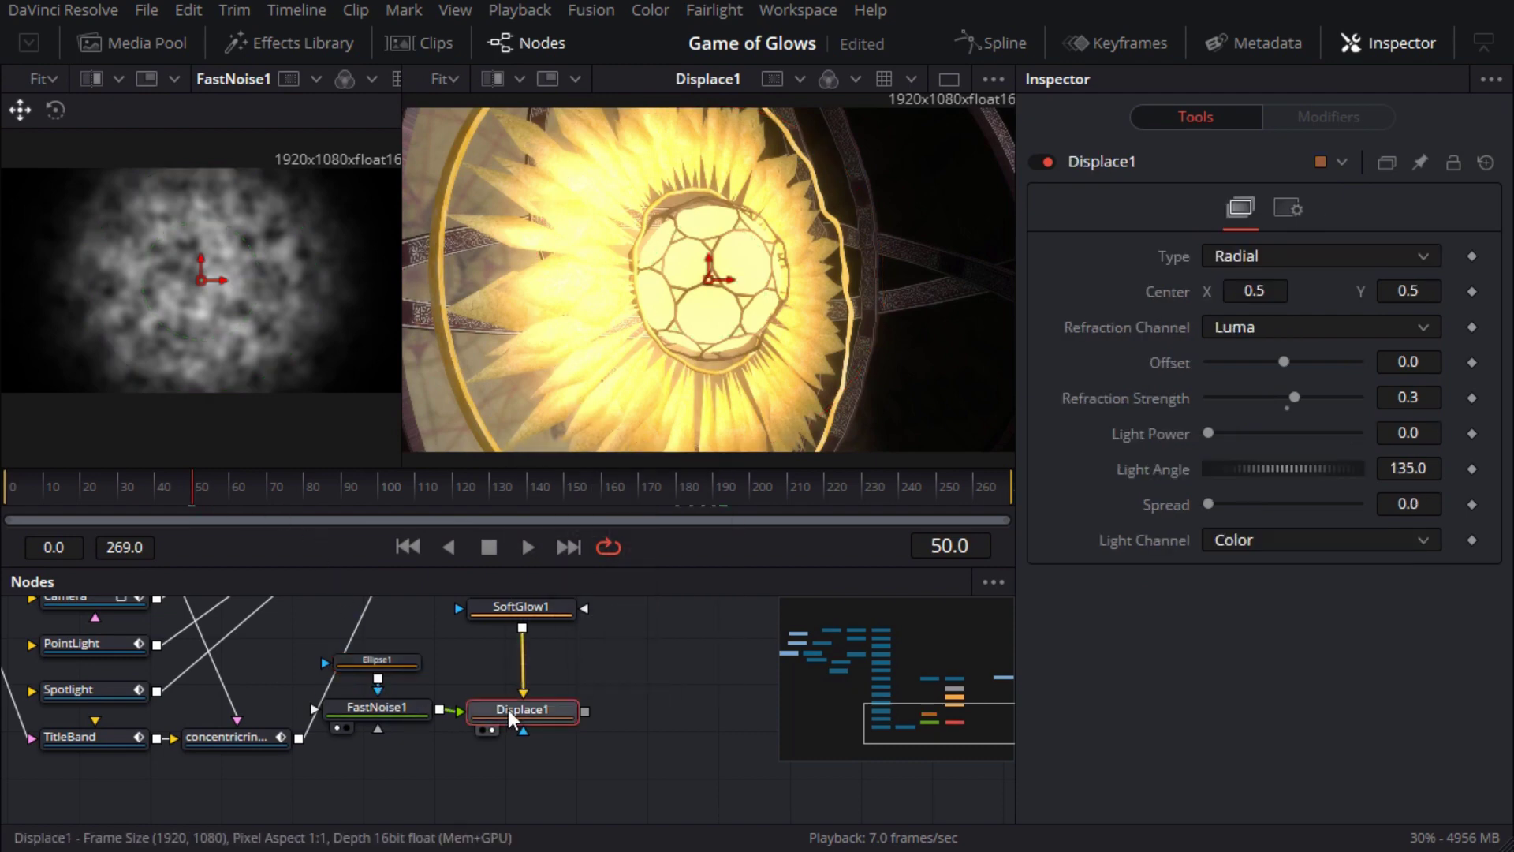
left_click(1471, 397)
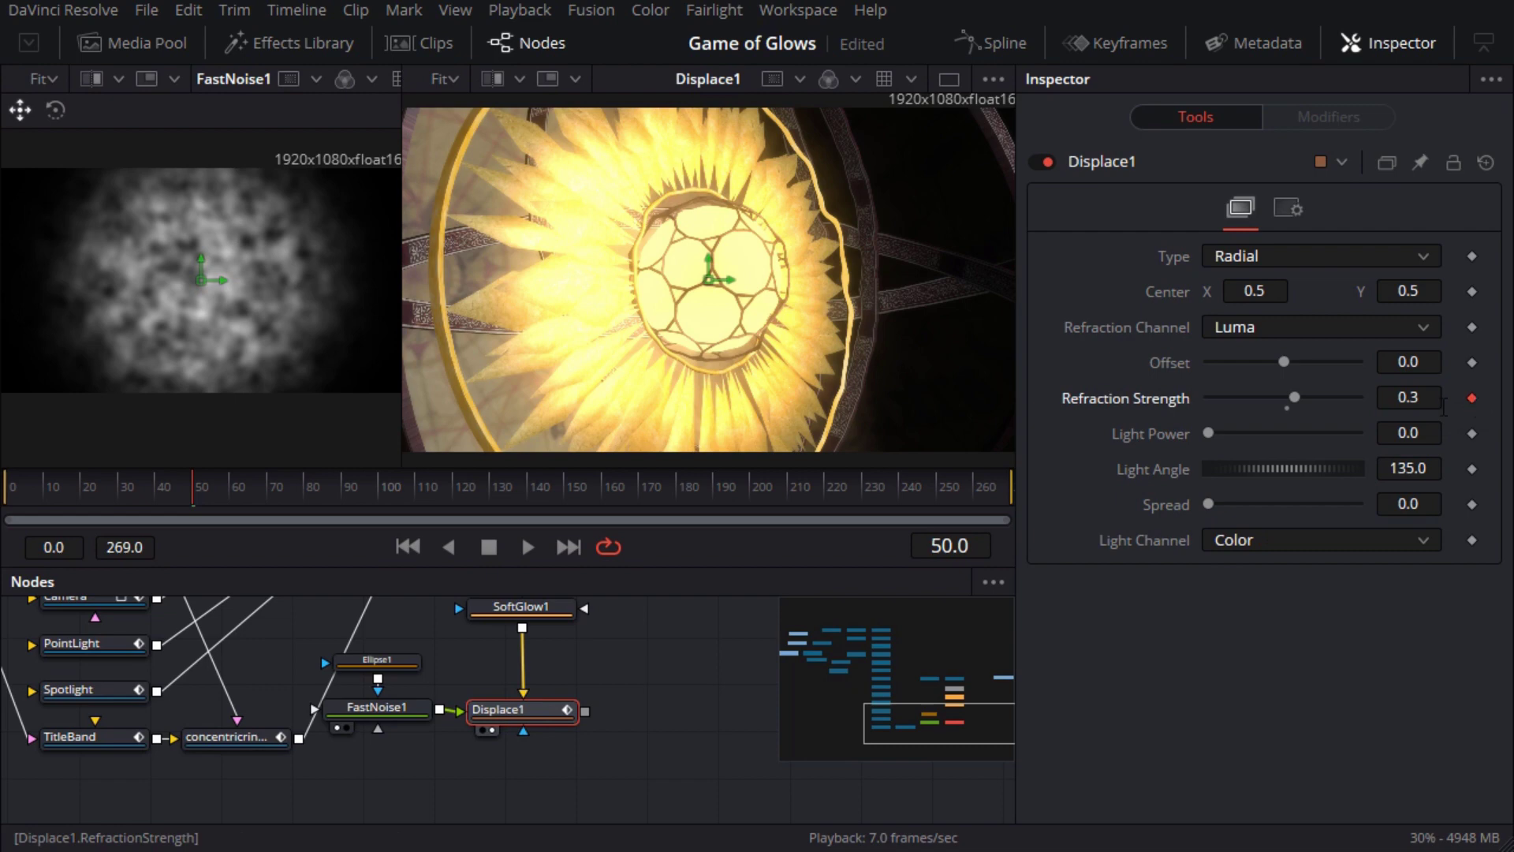
left_click(569, 494)
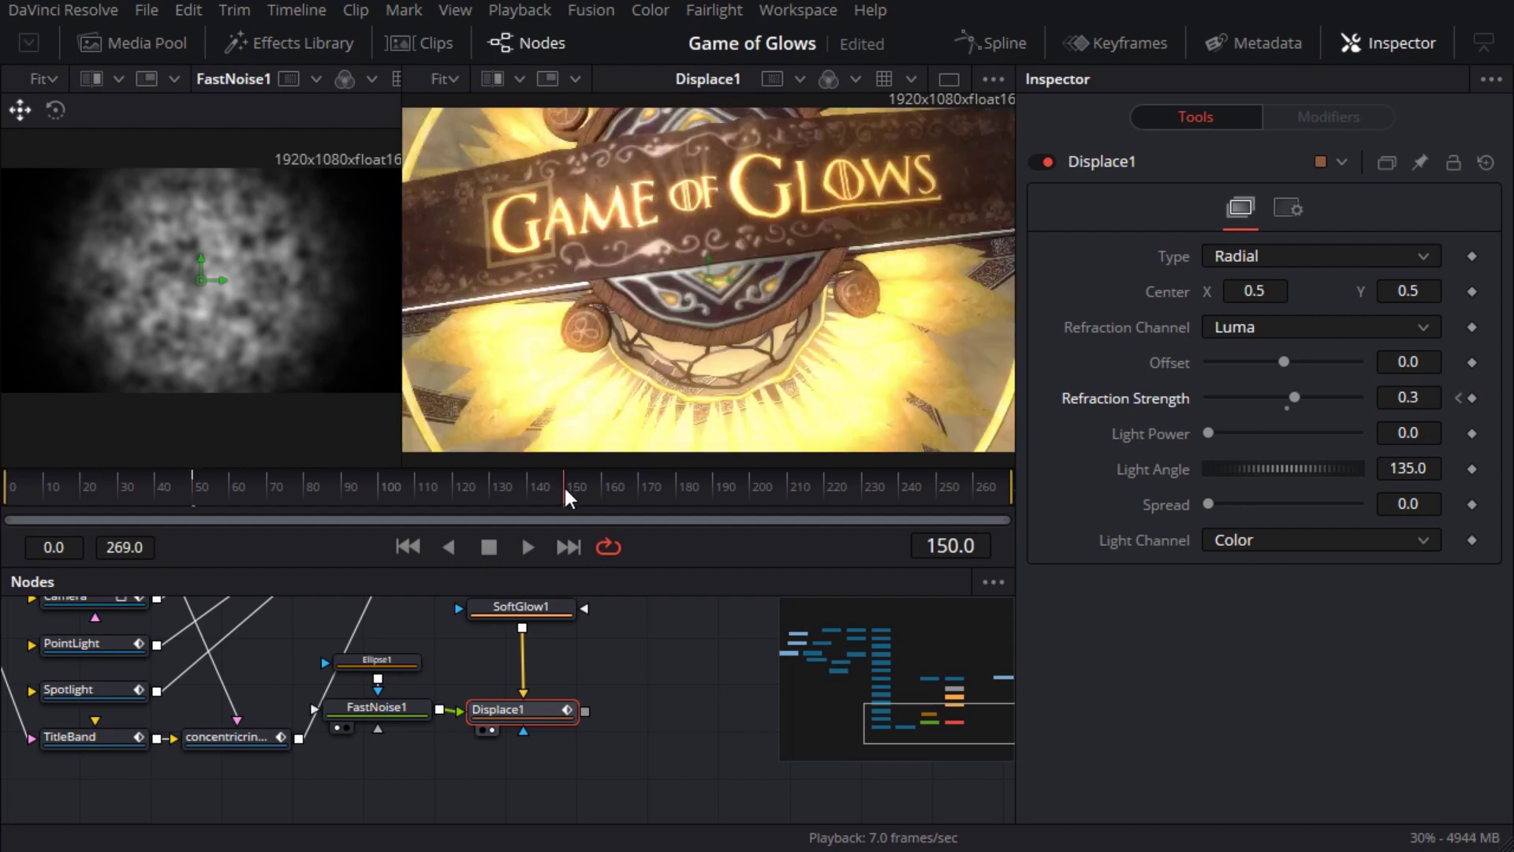
left_click(1409, 398)
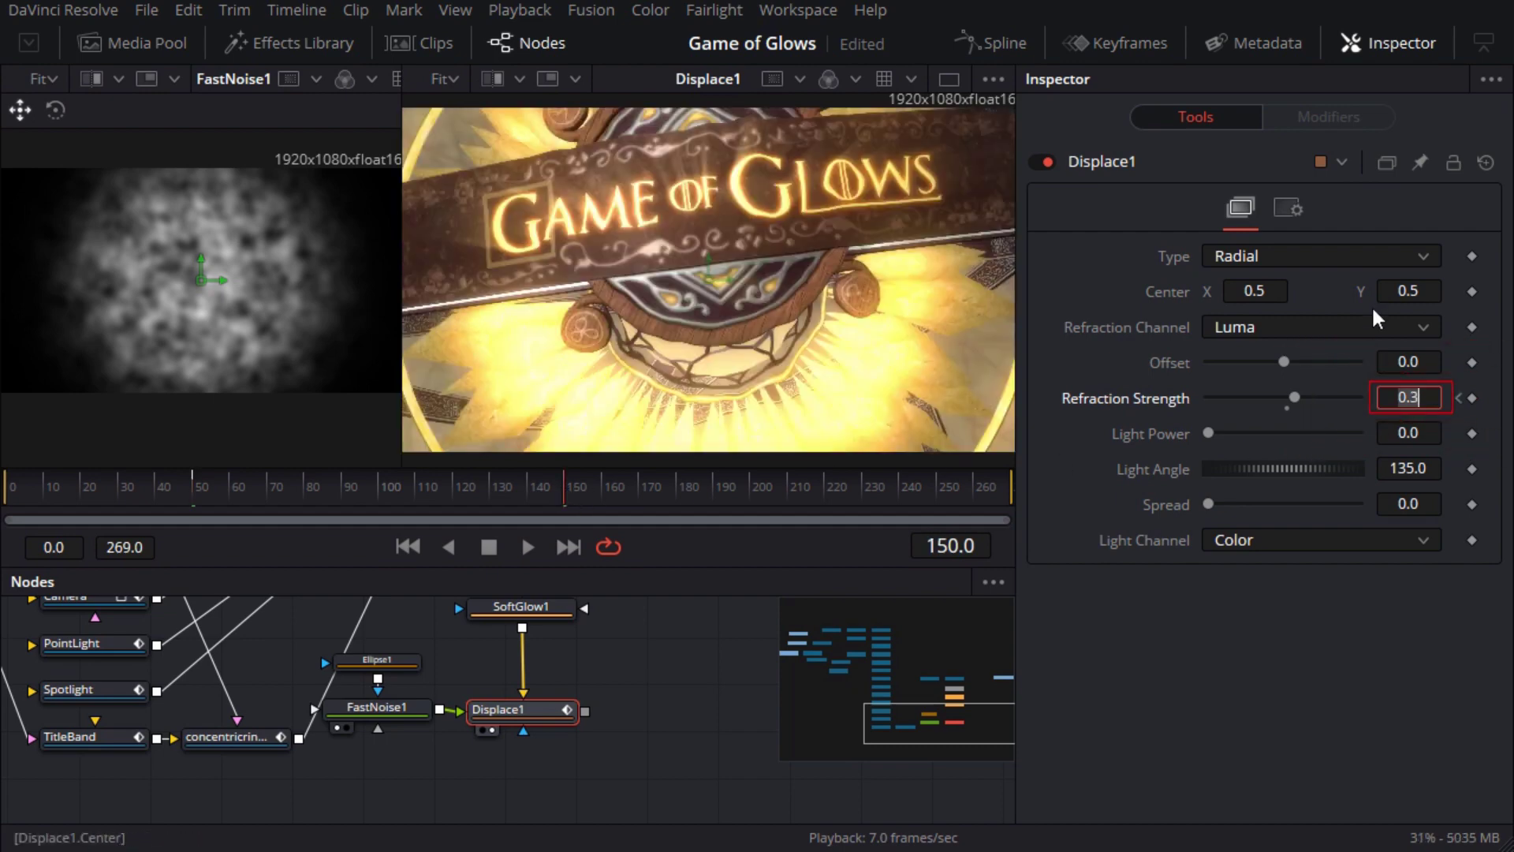
type(".15")
key("Tab")
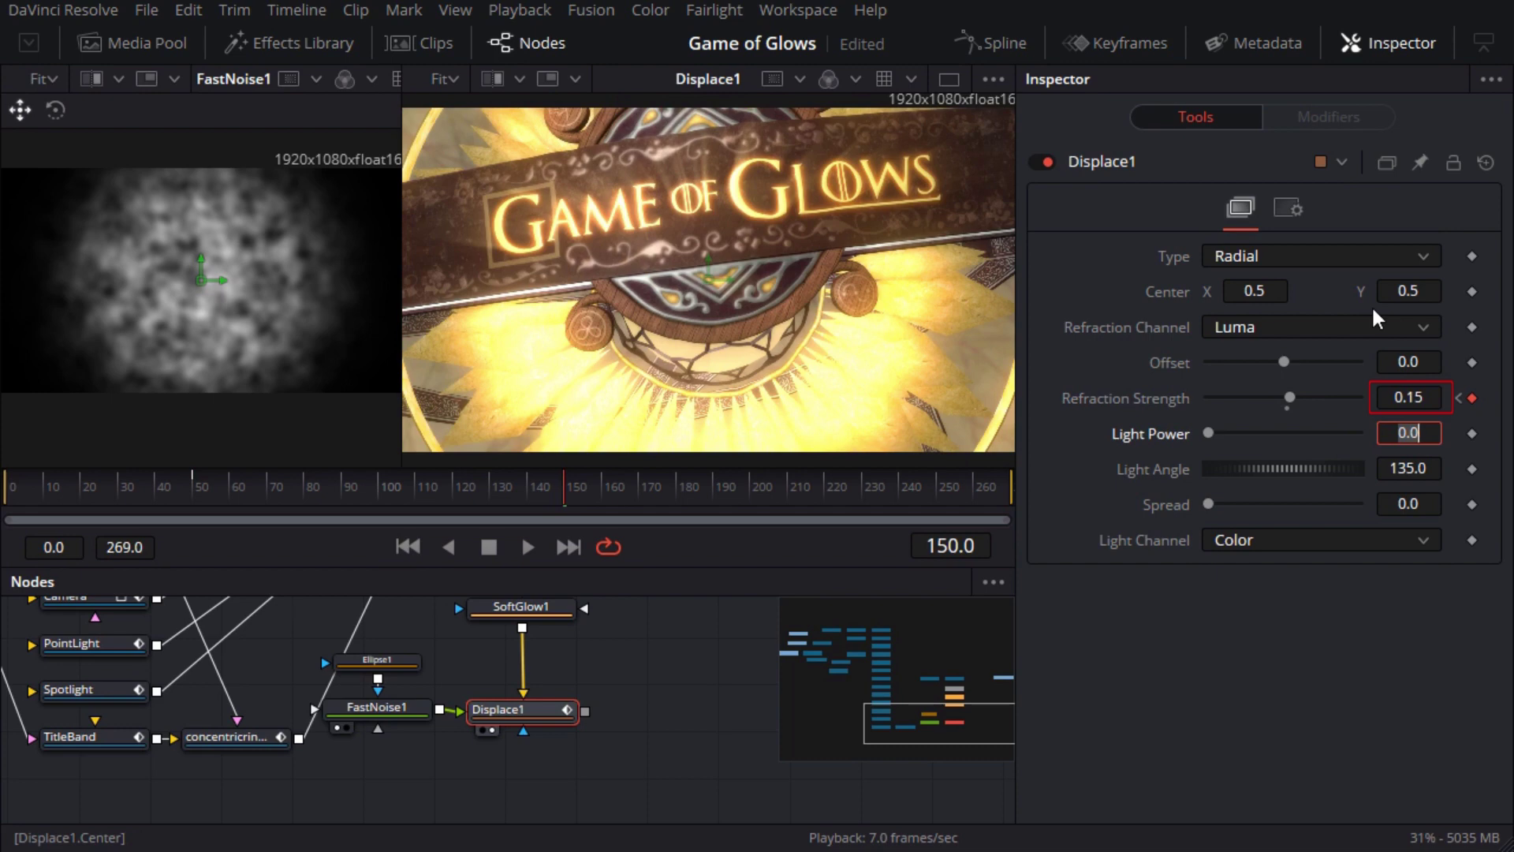
left_click_drag(676, 491, 733, 501)
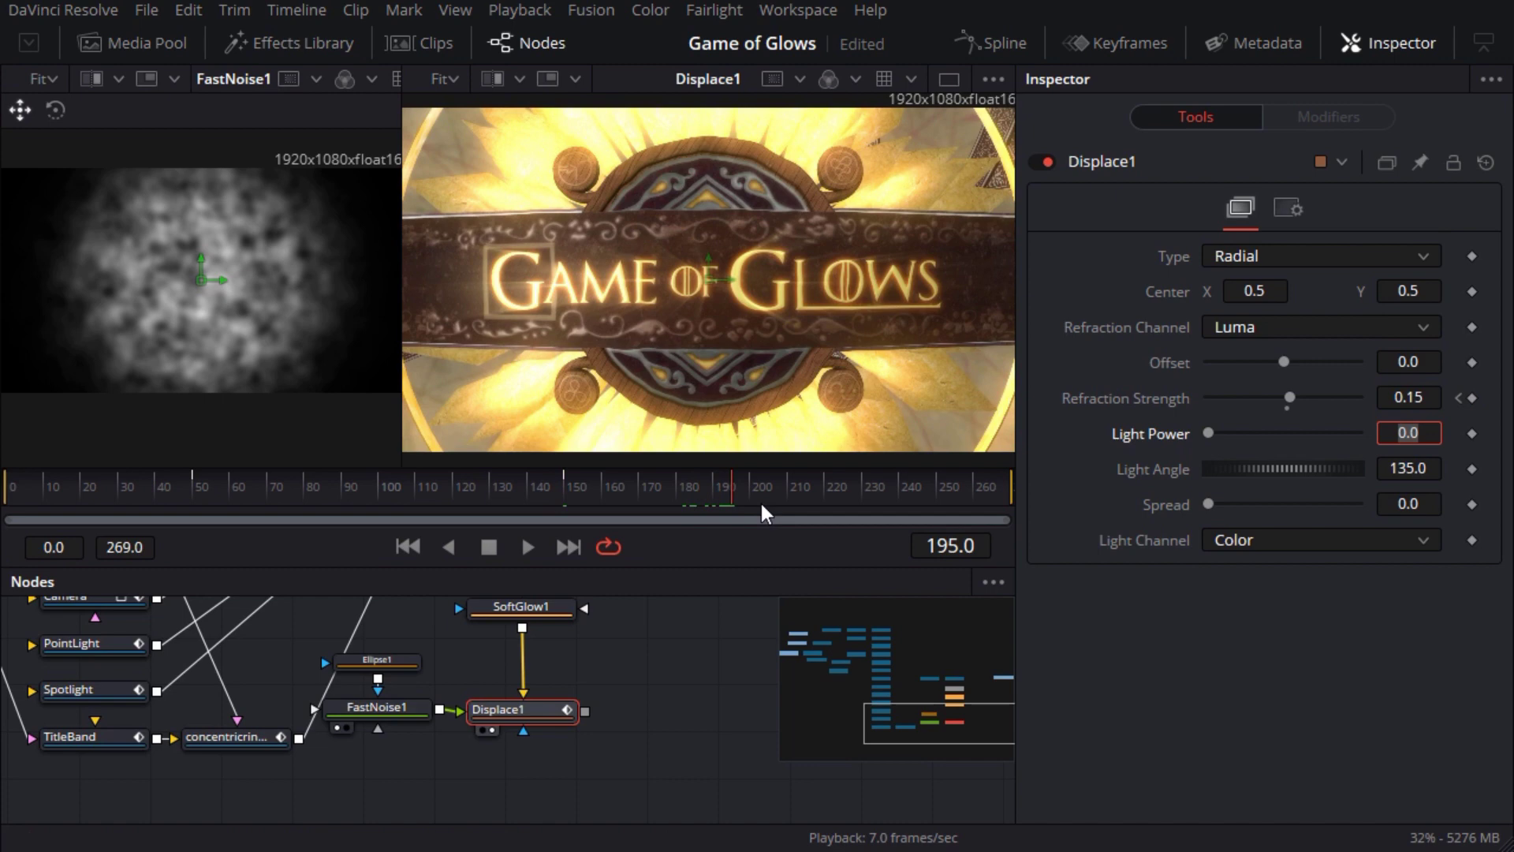
Reset FastNoise1's Seethe to 0 and set its Seethe Rate to 0.2.
left_click(386, 712)
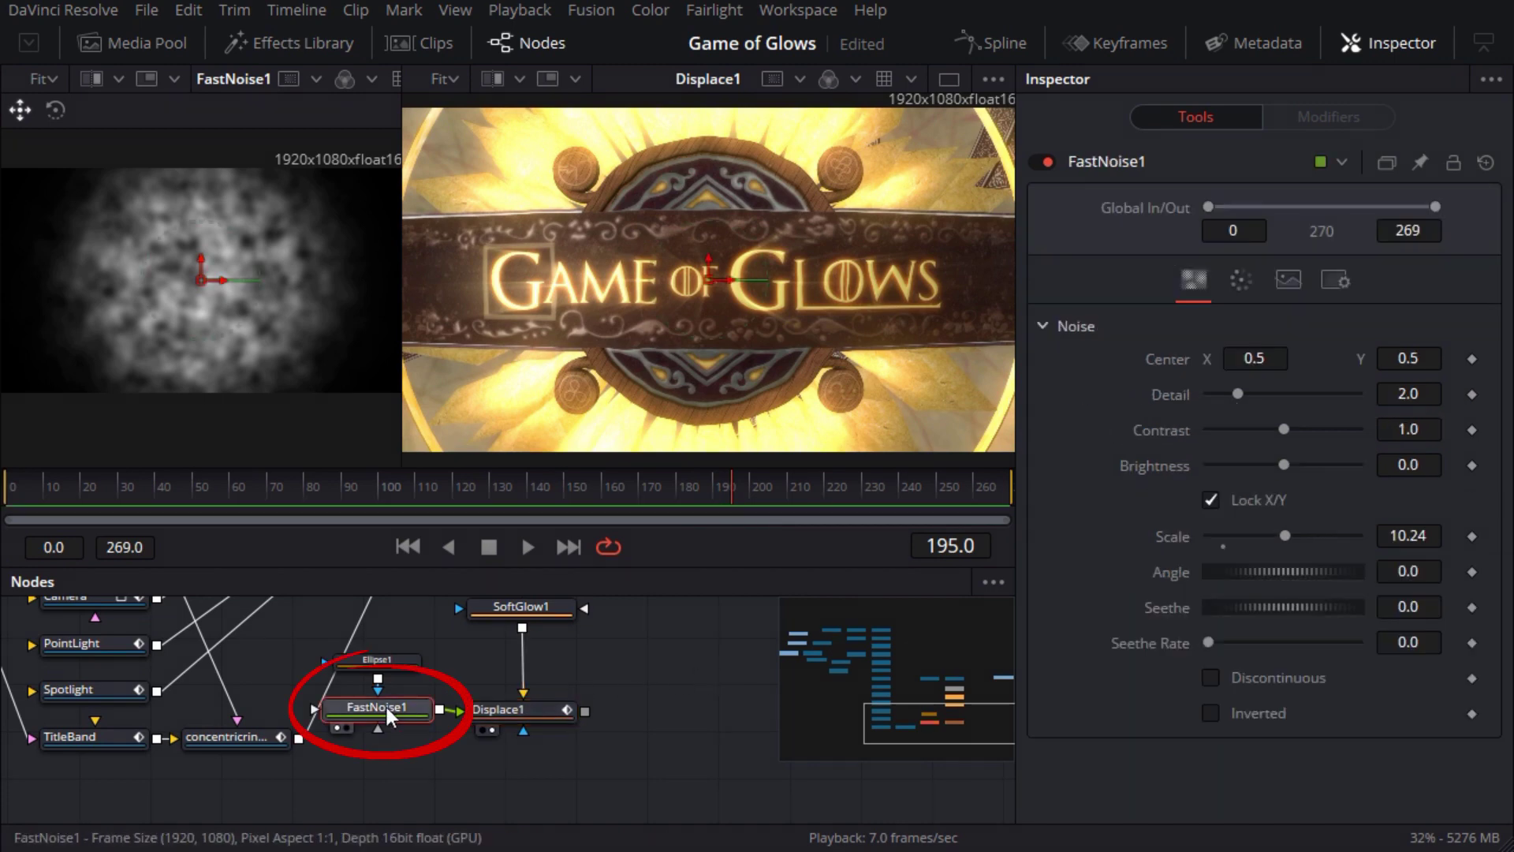
left_click_drag(1244, 608, 1341, 646)
double_click(1287, 621)
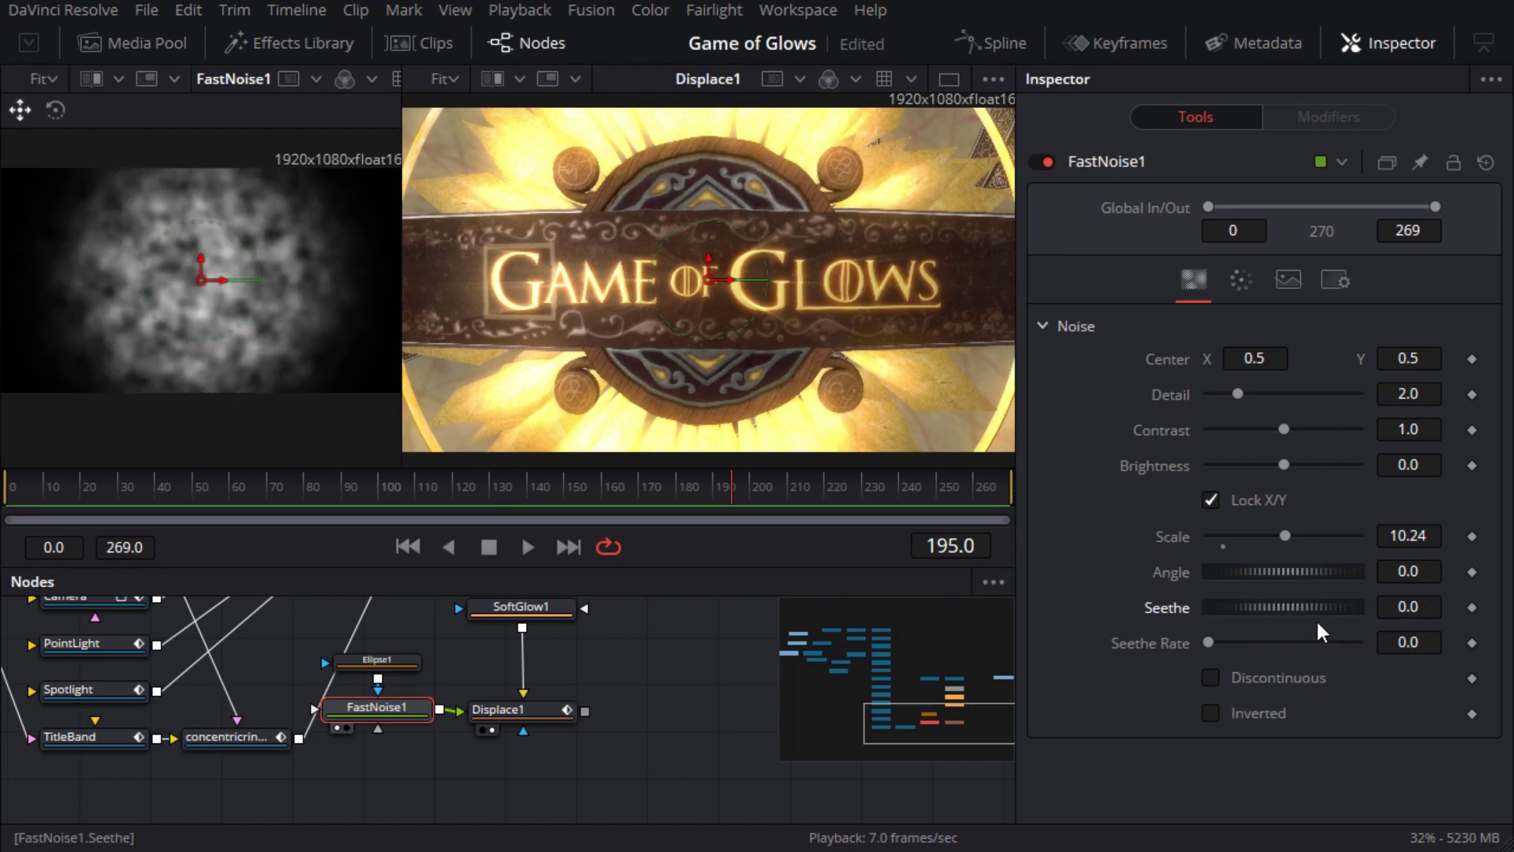
left_click(1408, 641)
type(".2")
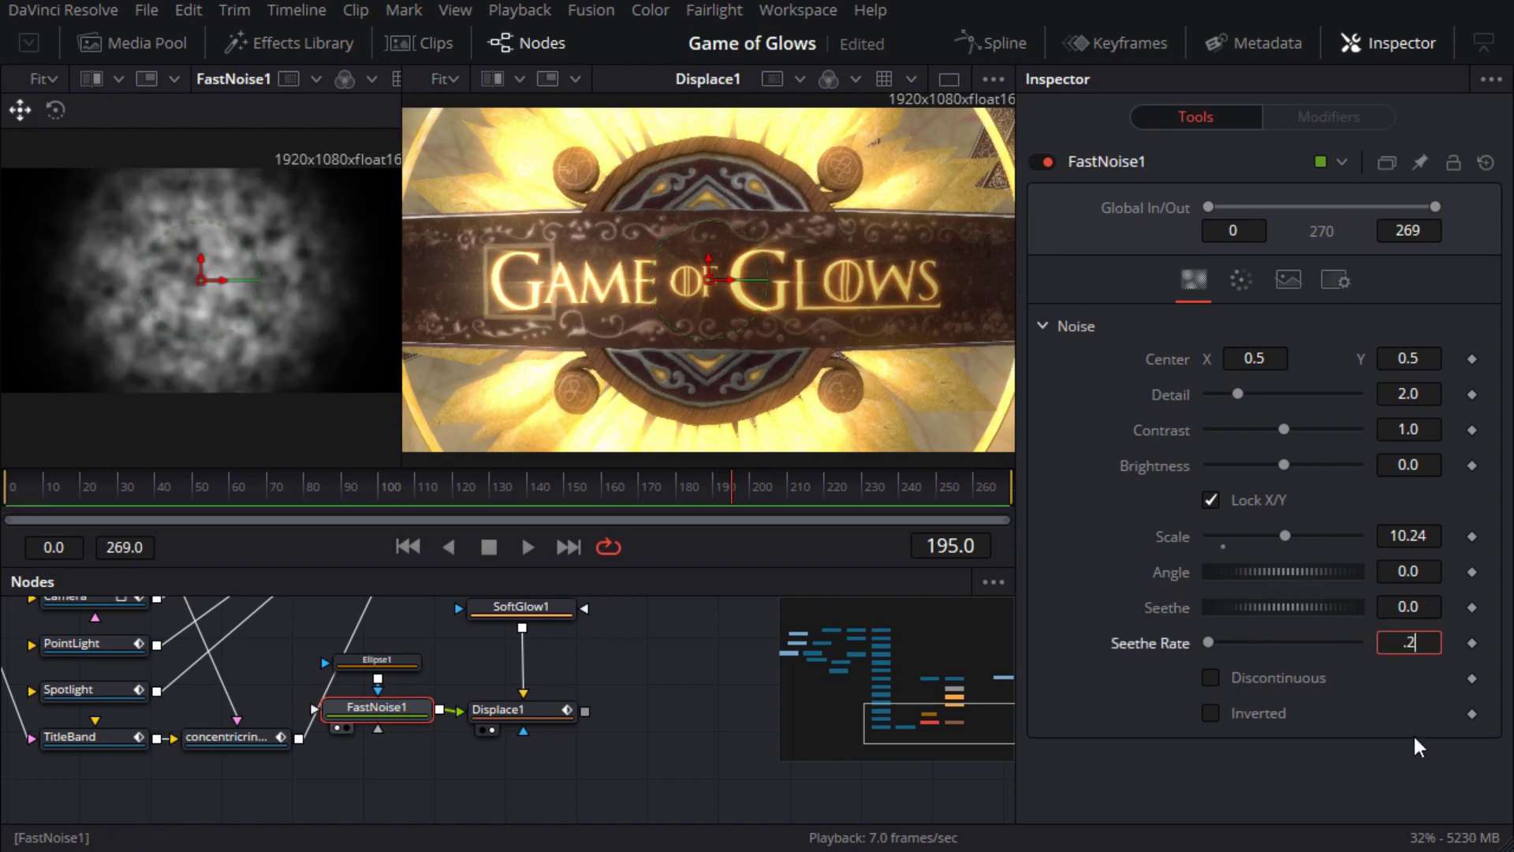
key("Tab")
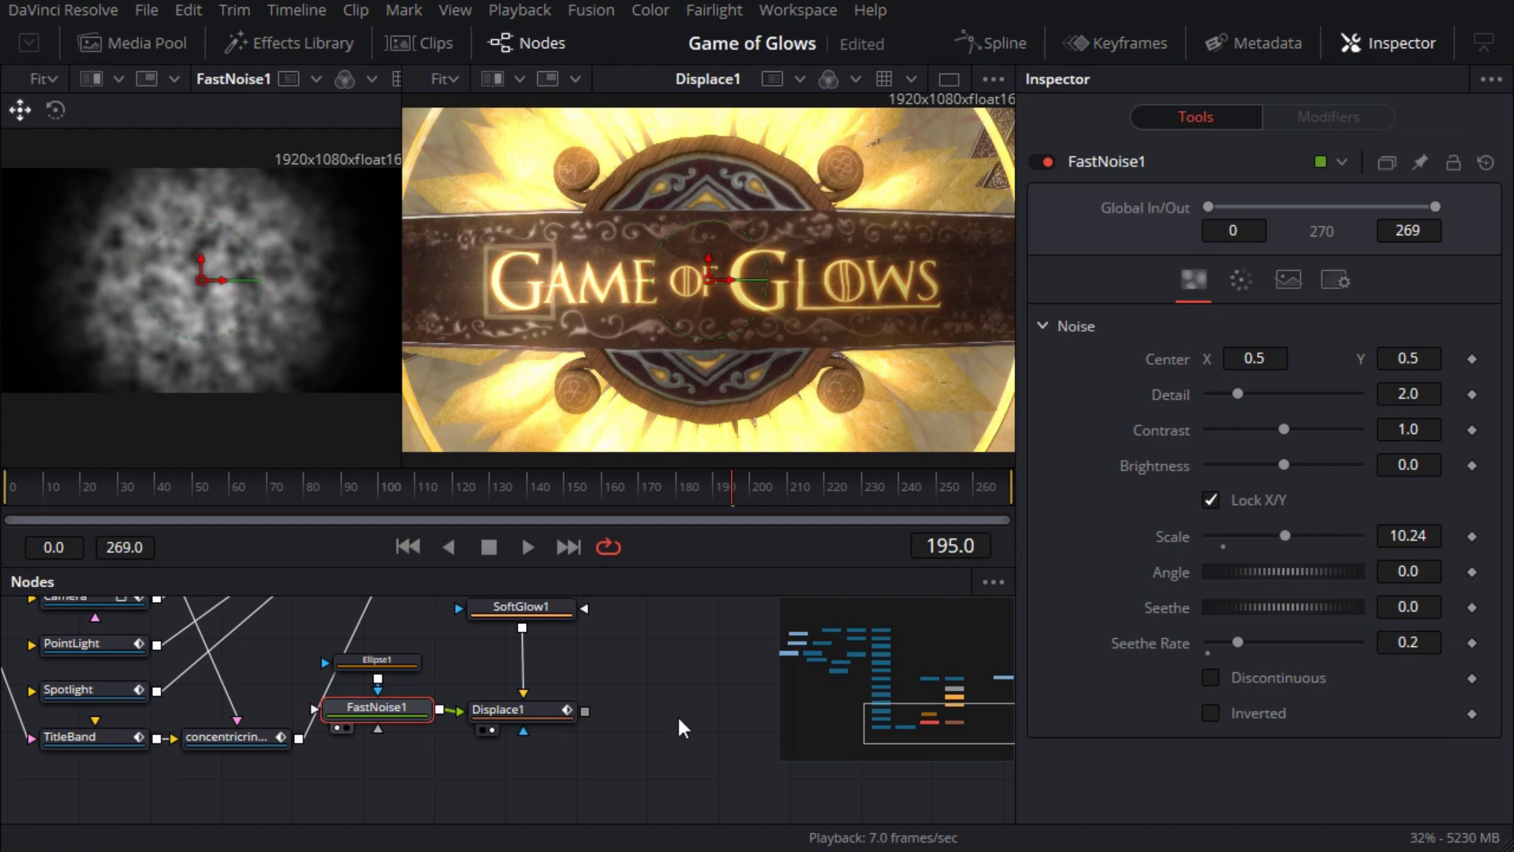
Insert a Blur1 node after Displace1, view it, and set Blur Size to 4.0.
left_click(534, 710)
key("shift+space")
type("ell")
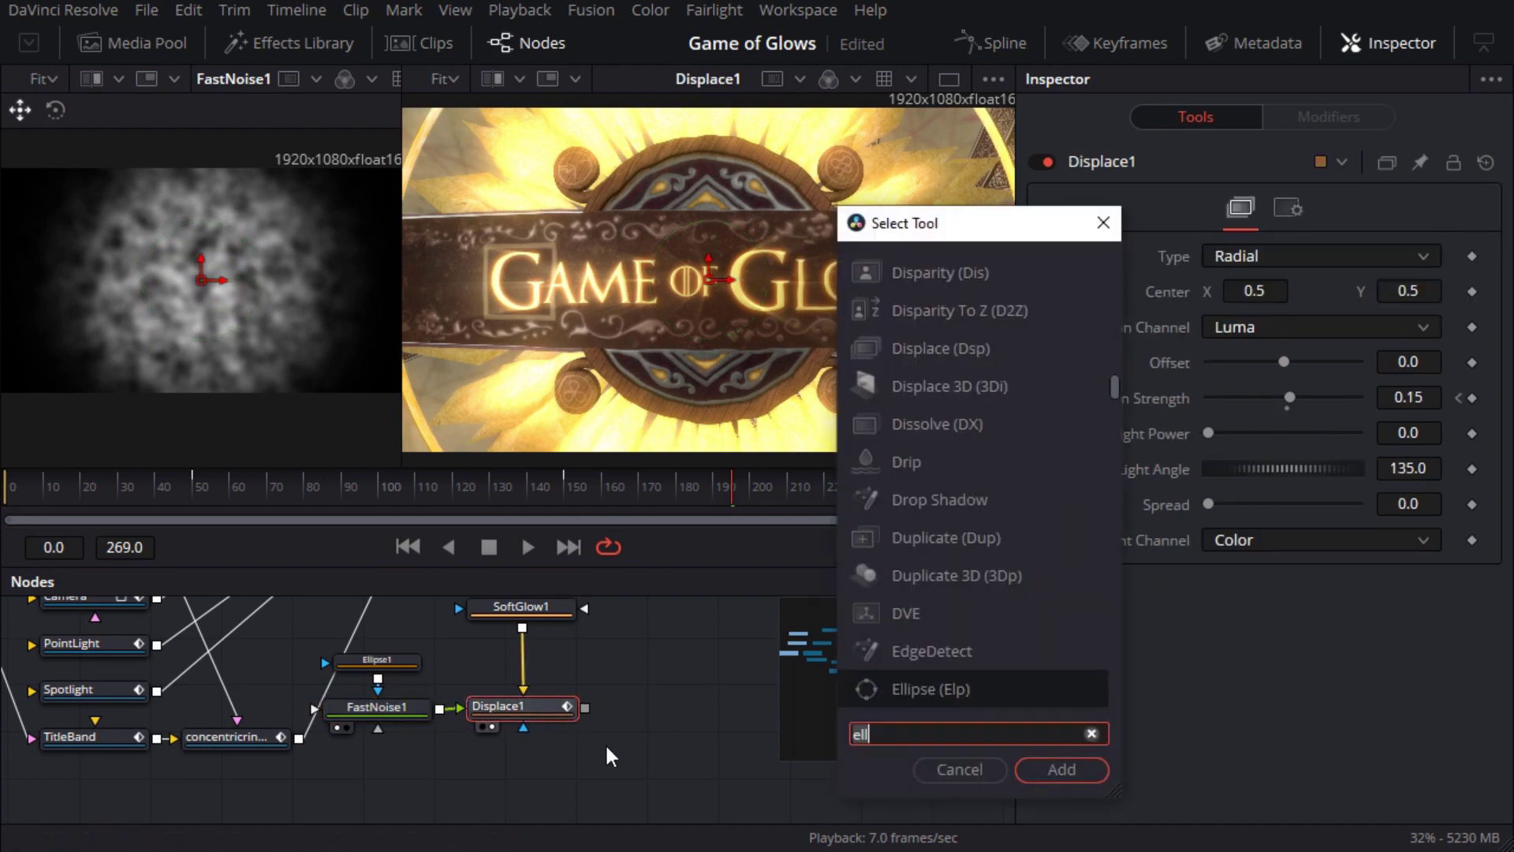
key("BackSpace")
key("BackSpace")
key("BackSpace")
type("blur")
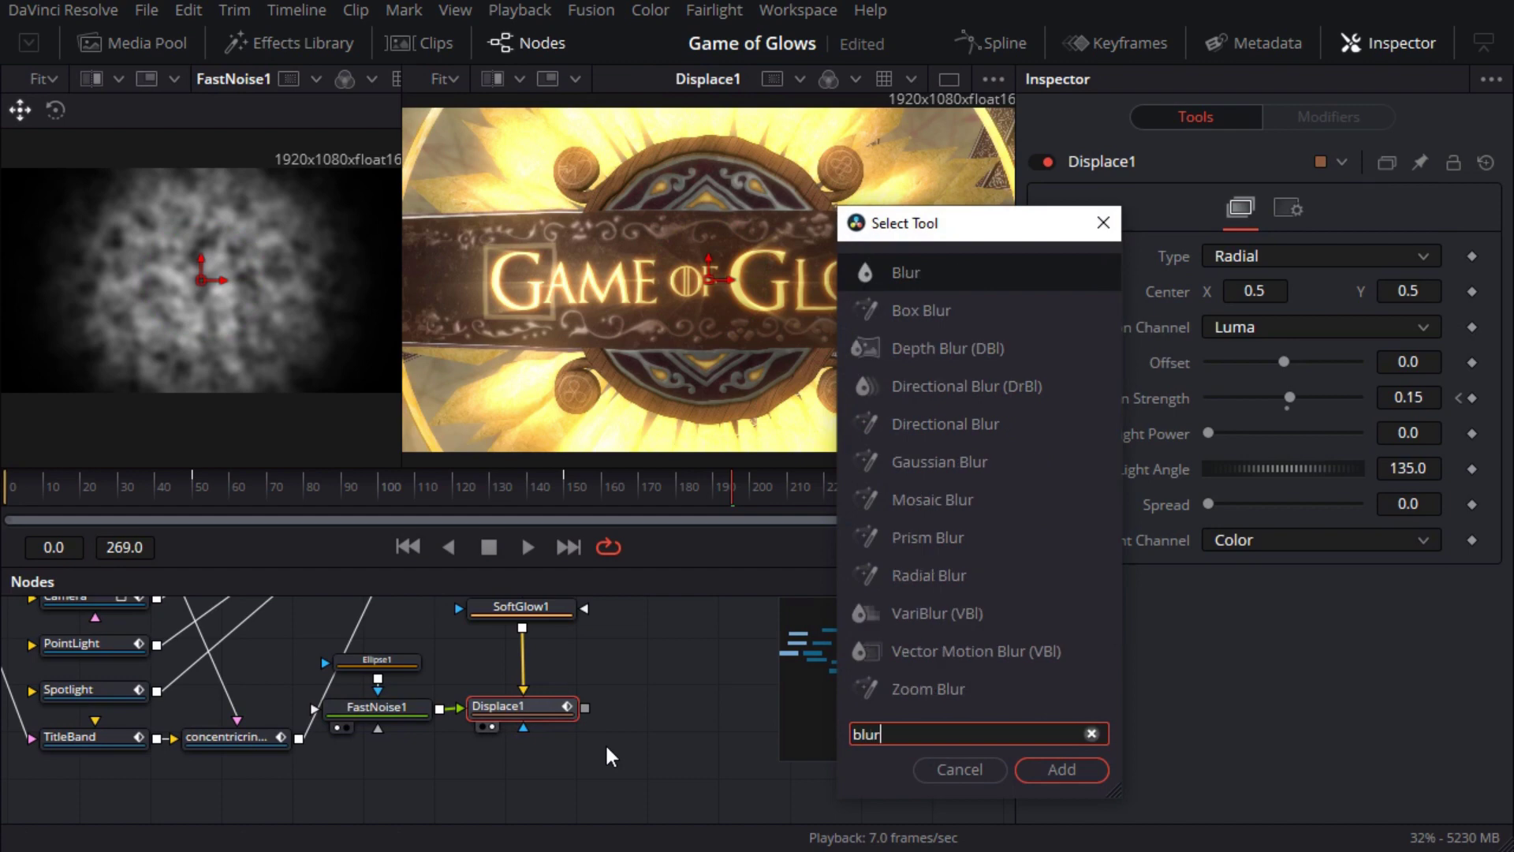
key("Return")
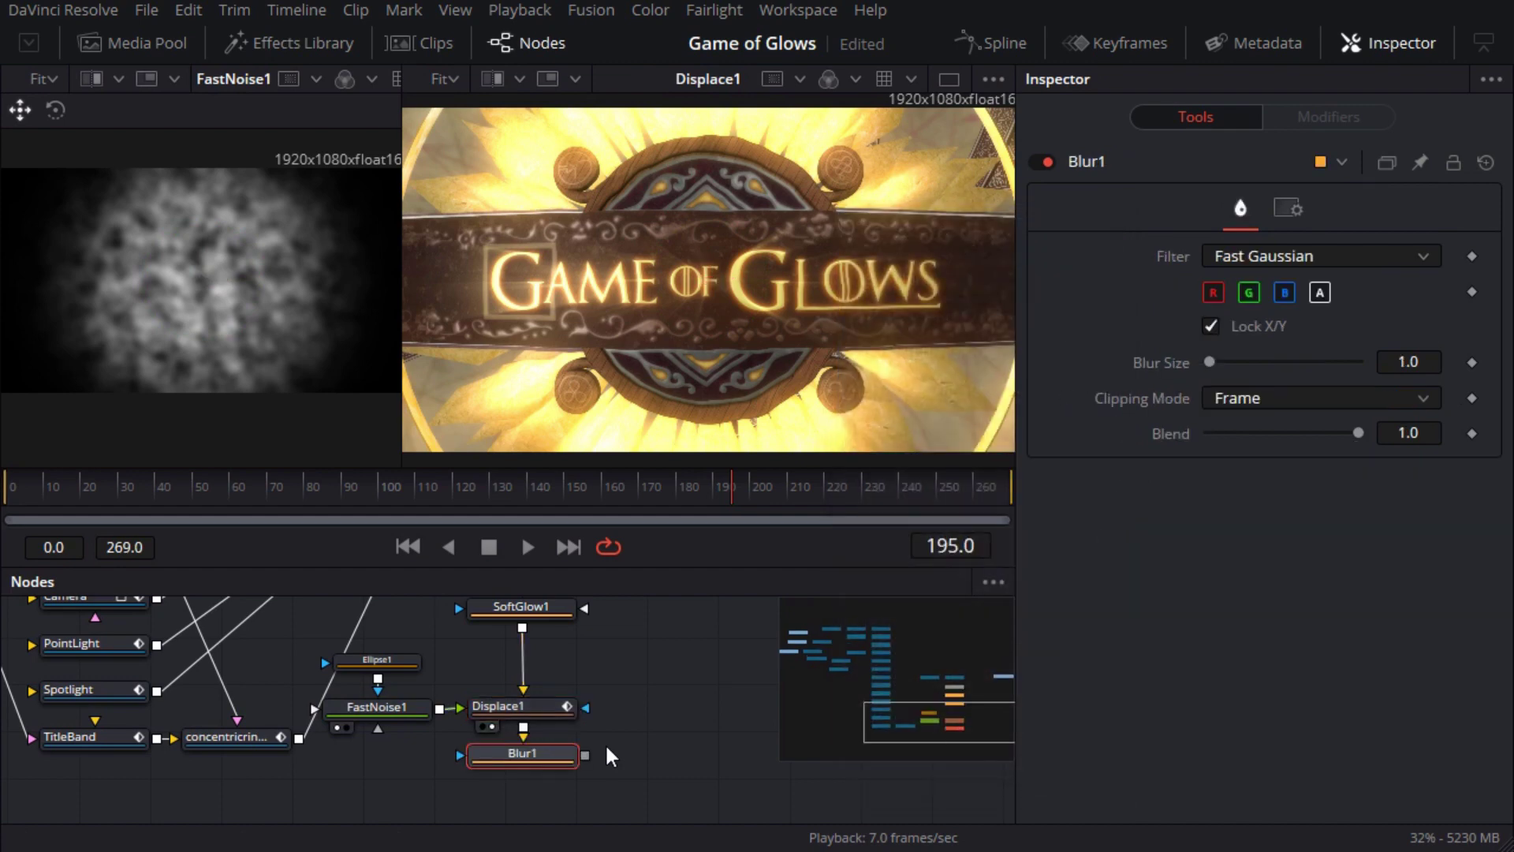
left_click(492, 774)
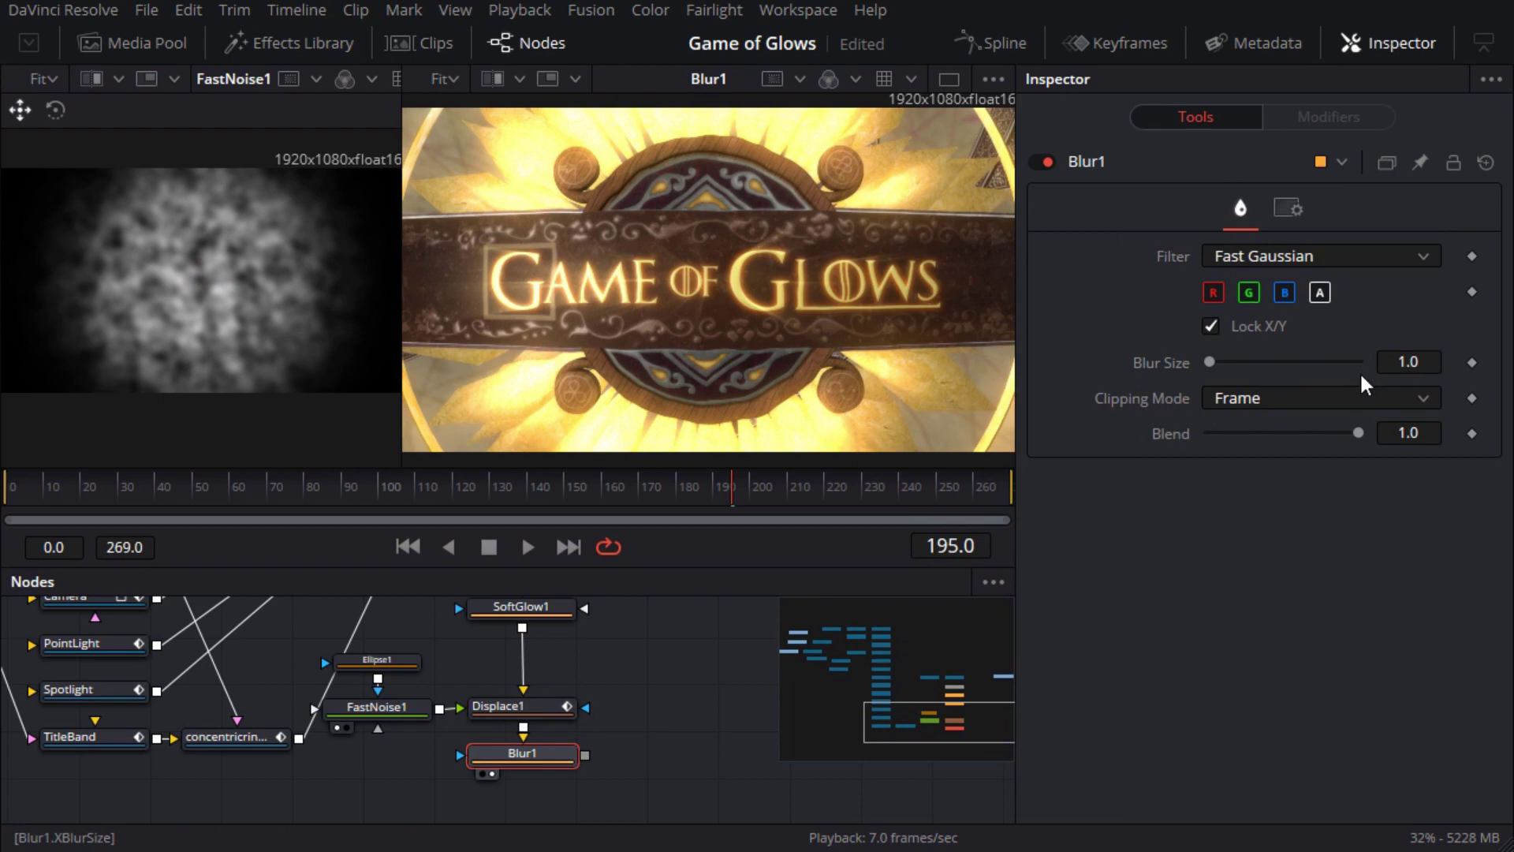
left_click(1417, 362)
type("4")
key("Tab")
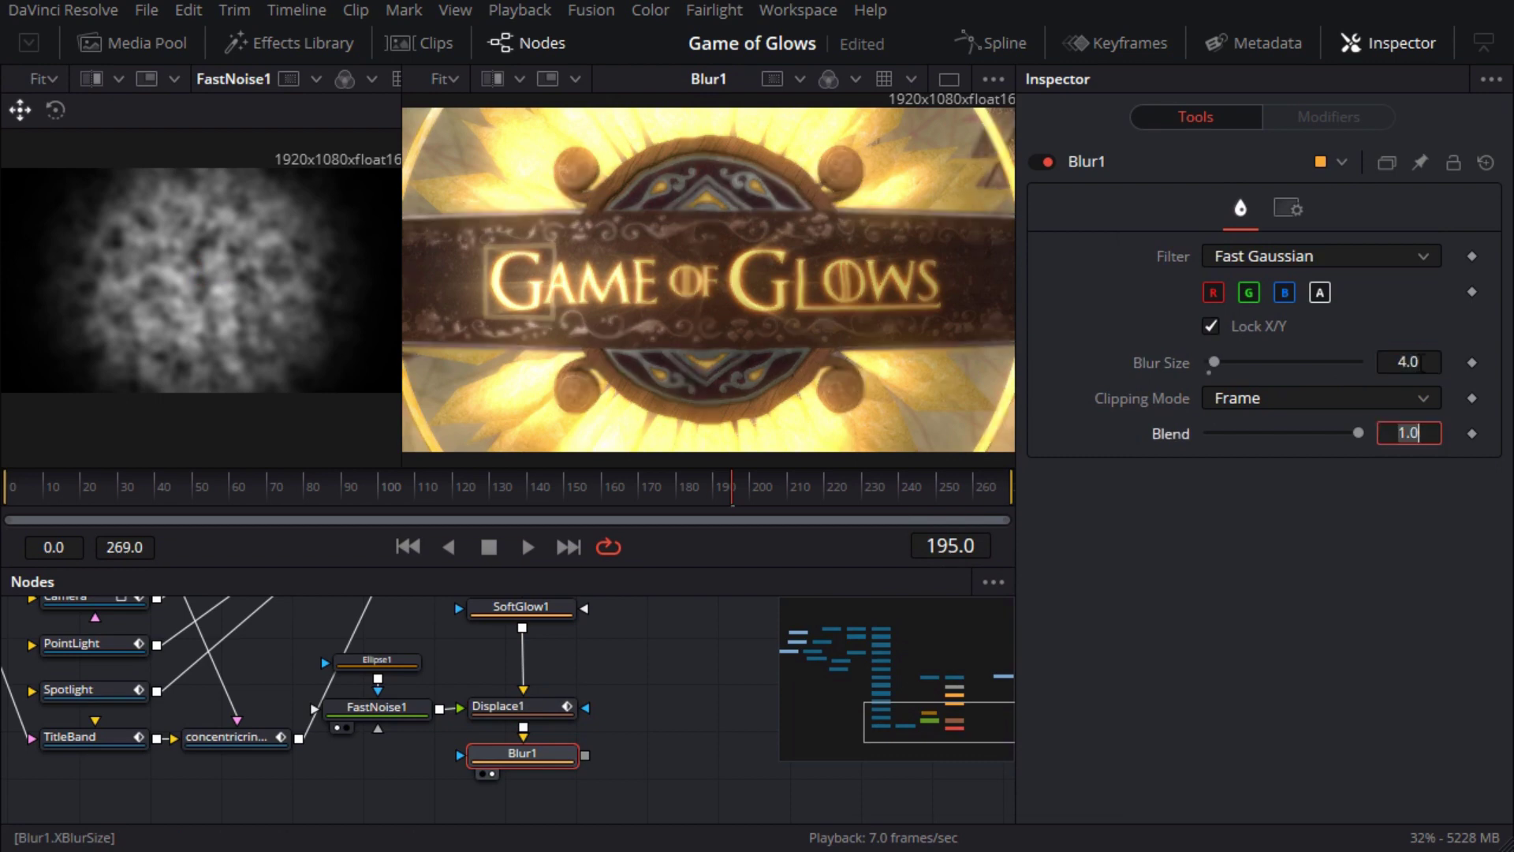
Add a FastNoise2 node near Blur1 and preview it in the side viewer.
left_click(334, 763)
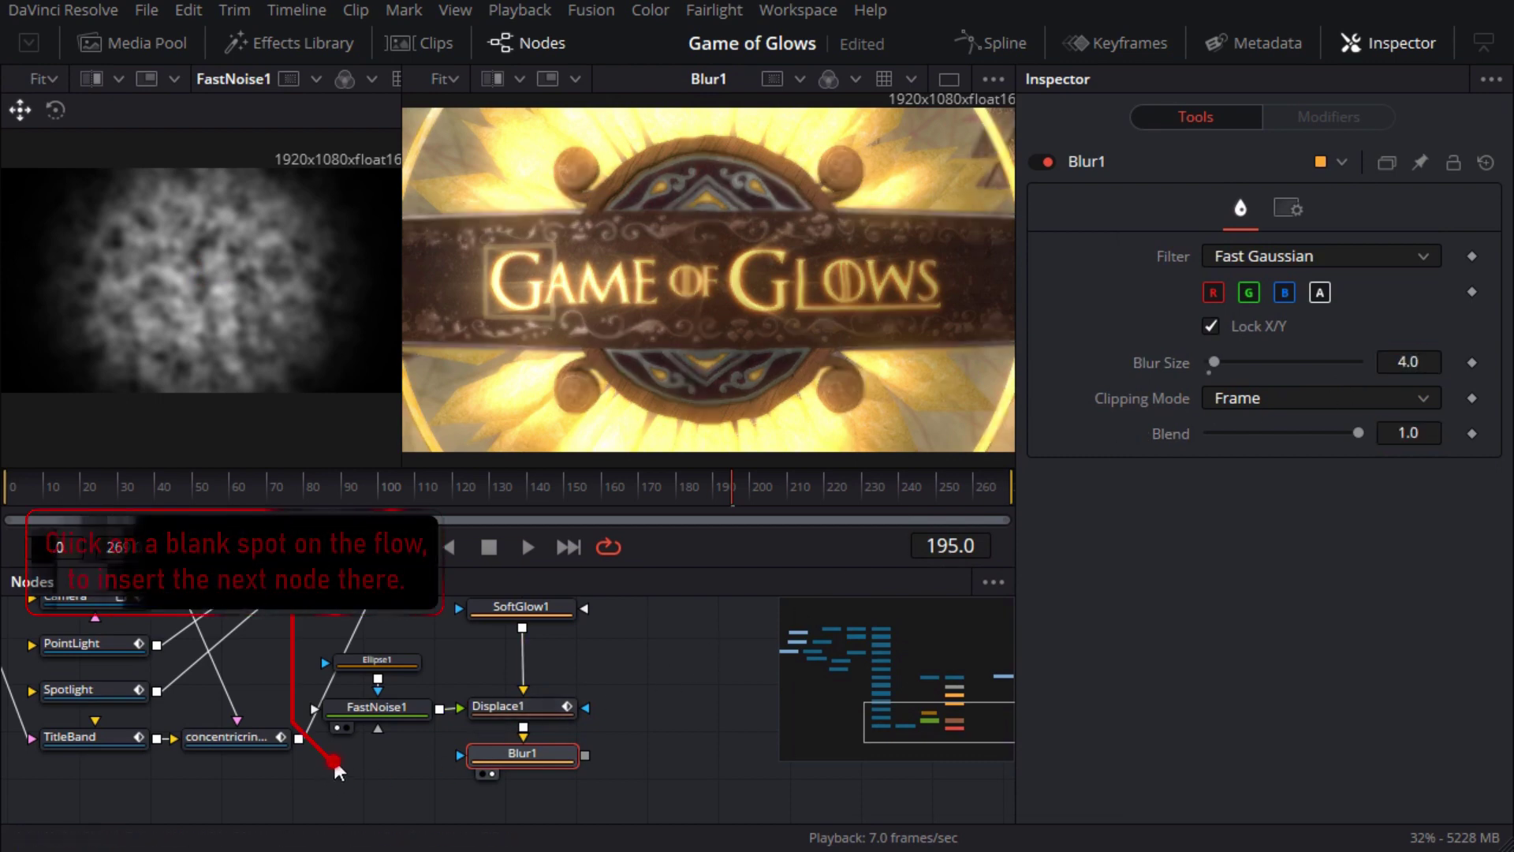
key("shift+space")
type("f")
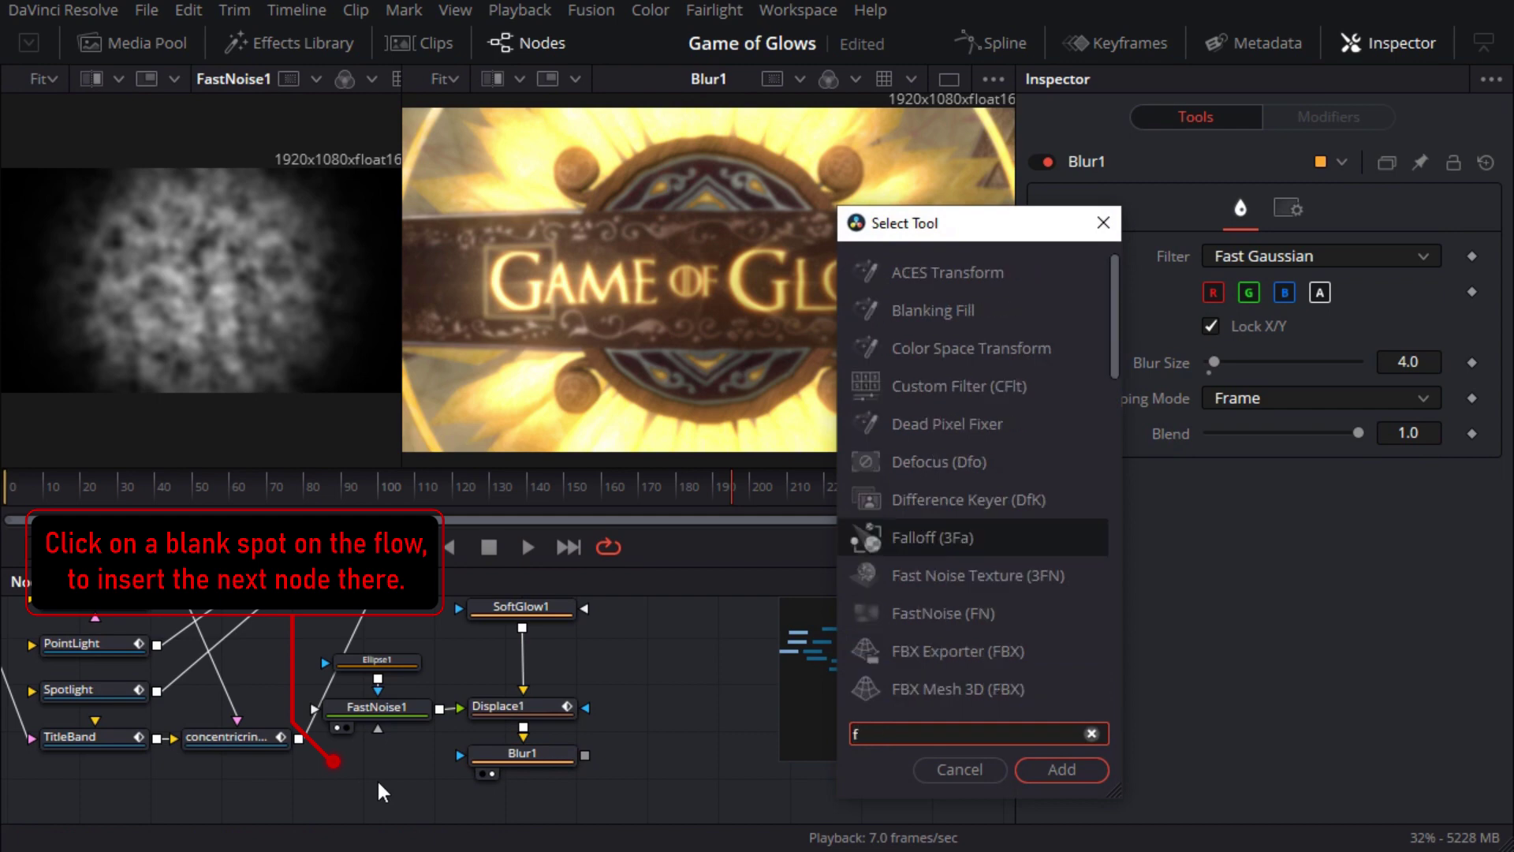
type("n")
left_click(1061, 770)
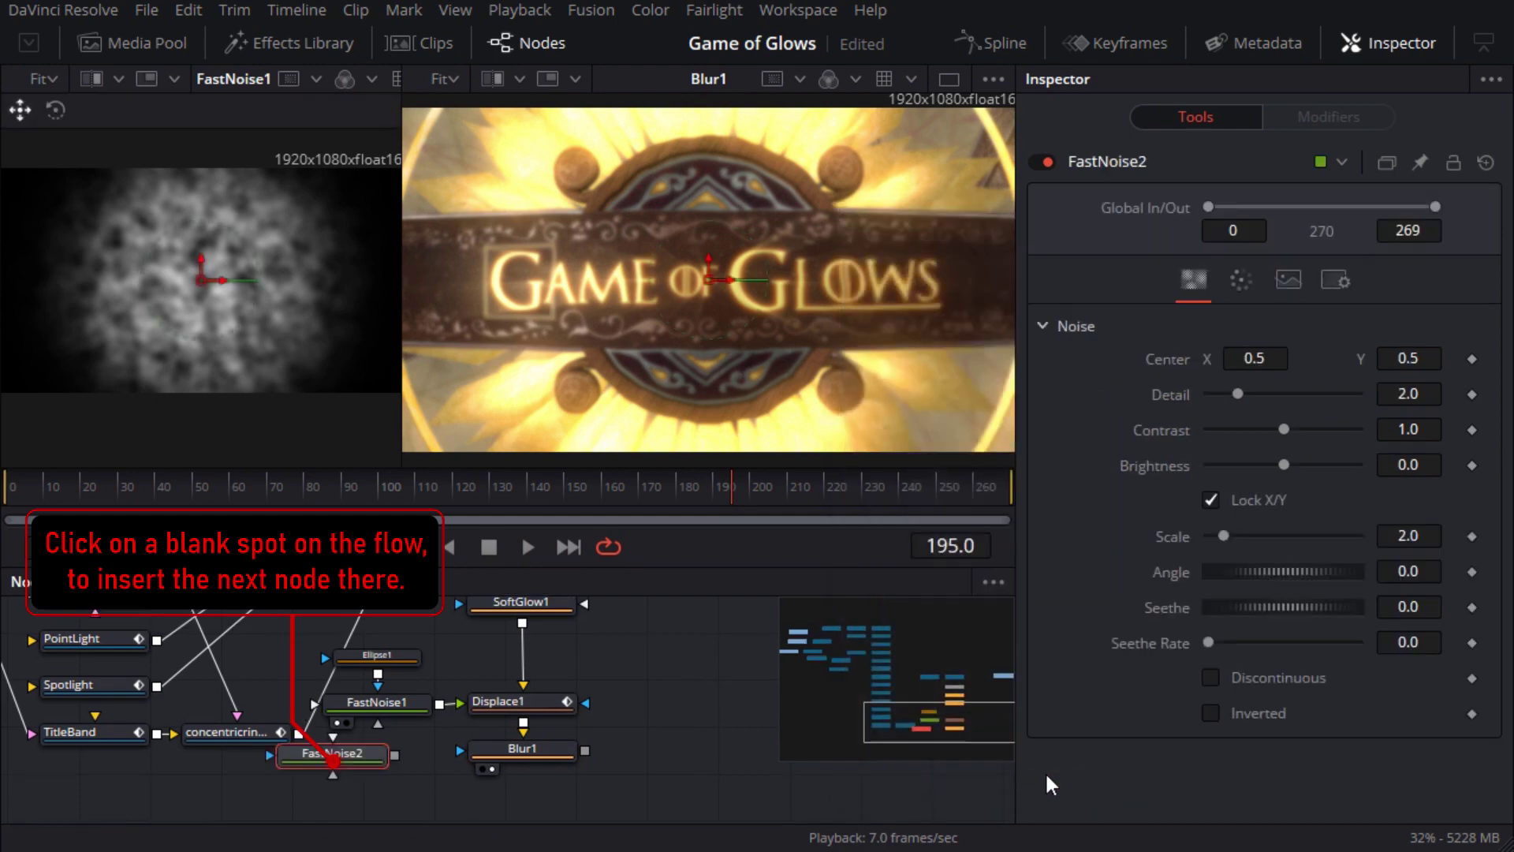
left_click_drag(359, 764, 459, 750)
left_click(329, 781)
Unlock X/Y on FastNoise2 and set X Scale 30 and Y Scale 3.31.
left_click(1210, 500)
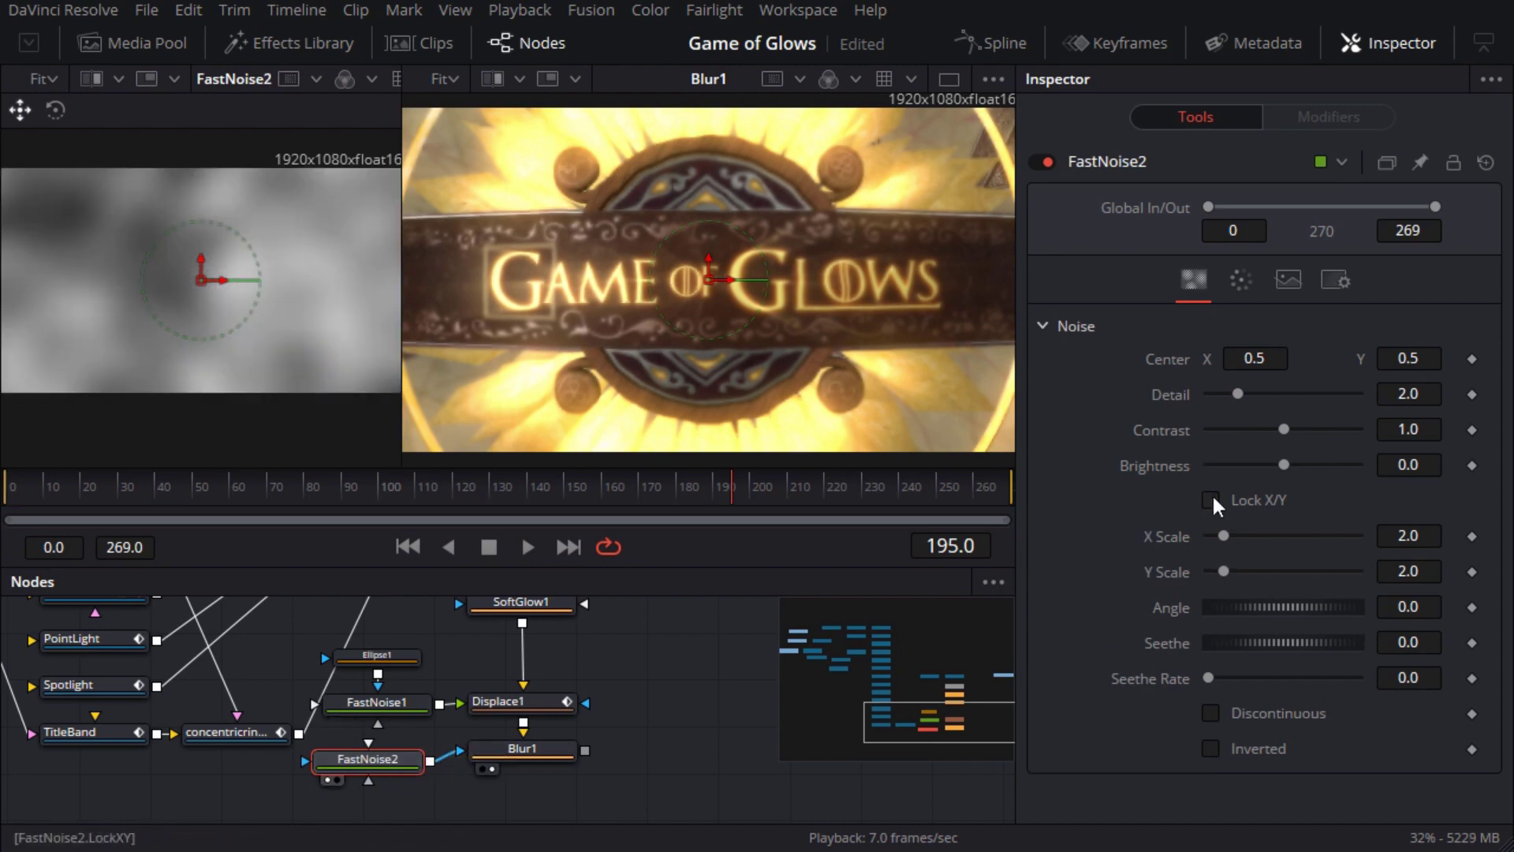
left_click_drag(1223, 535, 1358, 535)
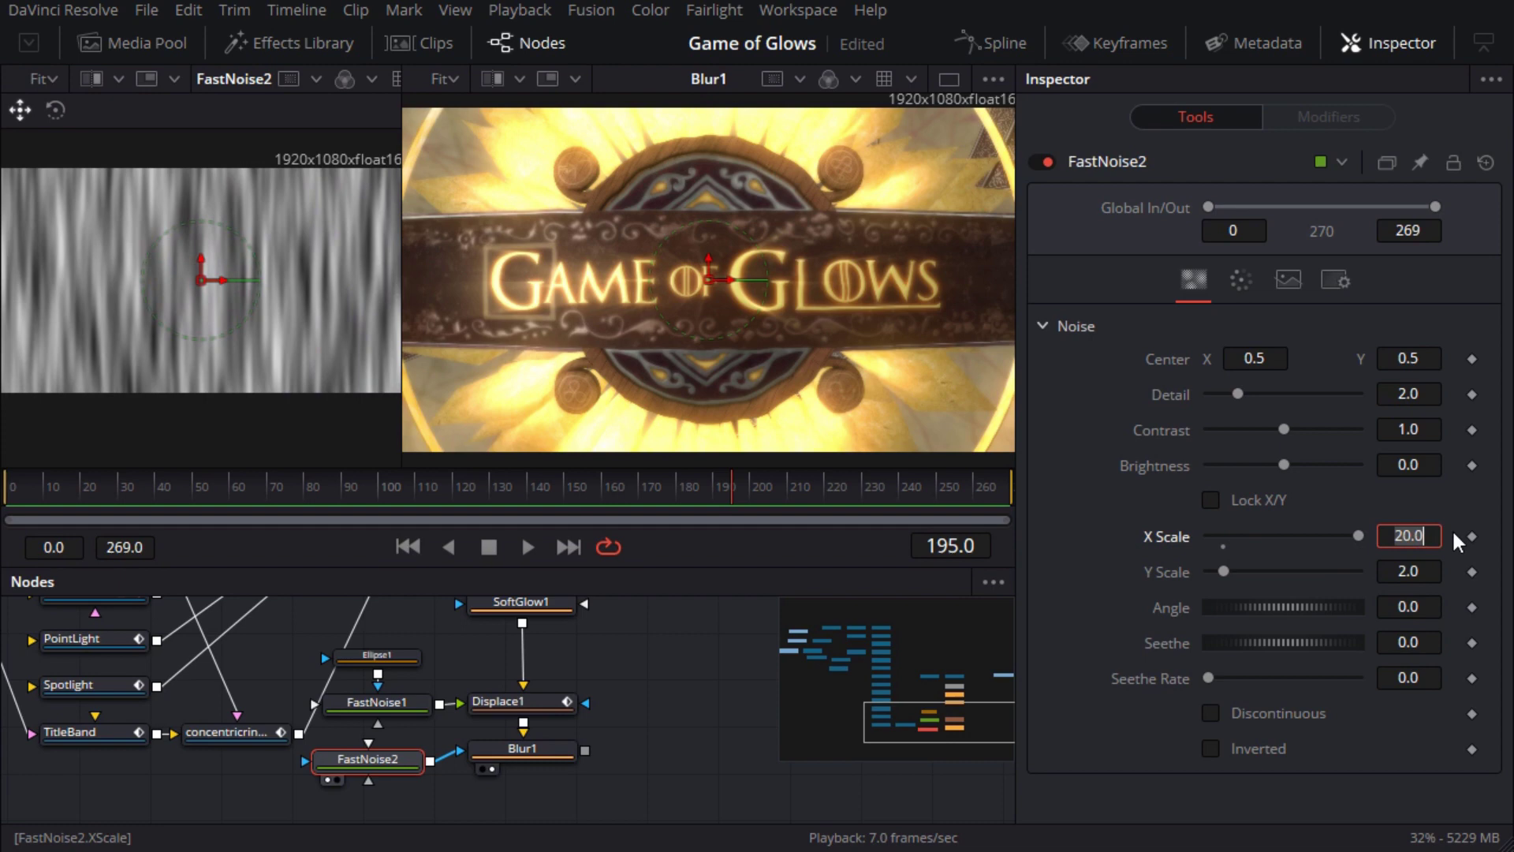
type("30")
key("Return")
left_click_drag(1223, 572, 1233, 571)
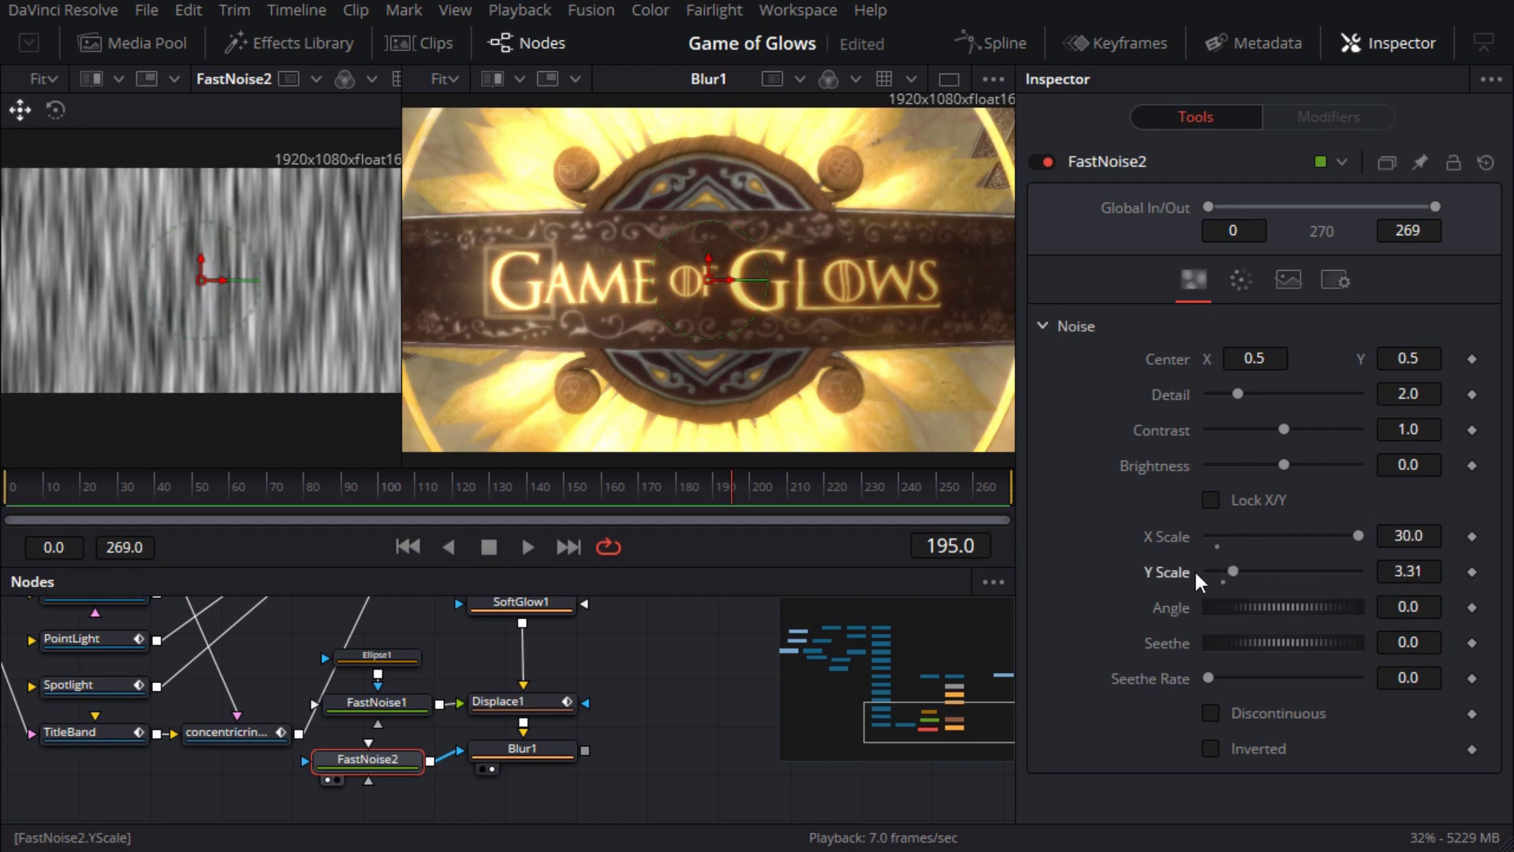
Set FastNoise2 Contrast 3, Brightness -0.8 and Seethe Rate 0.2, then view it.
left_click(1411, 429)
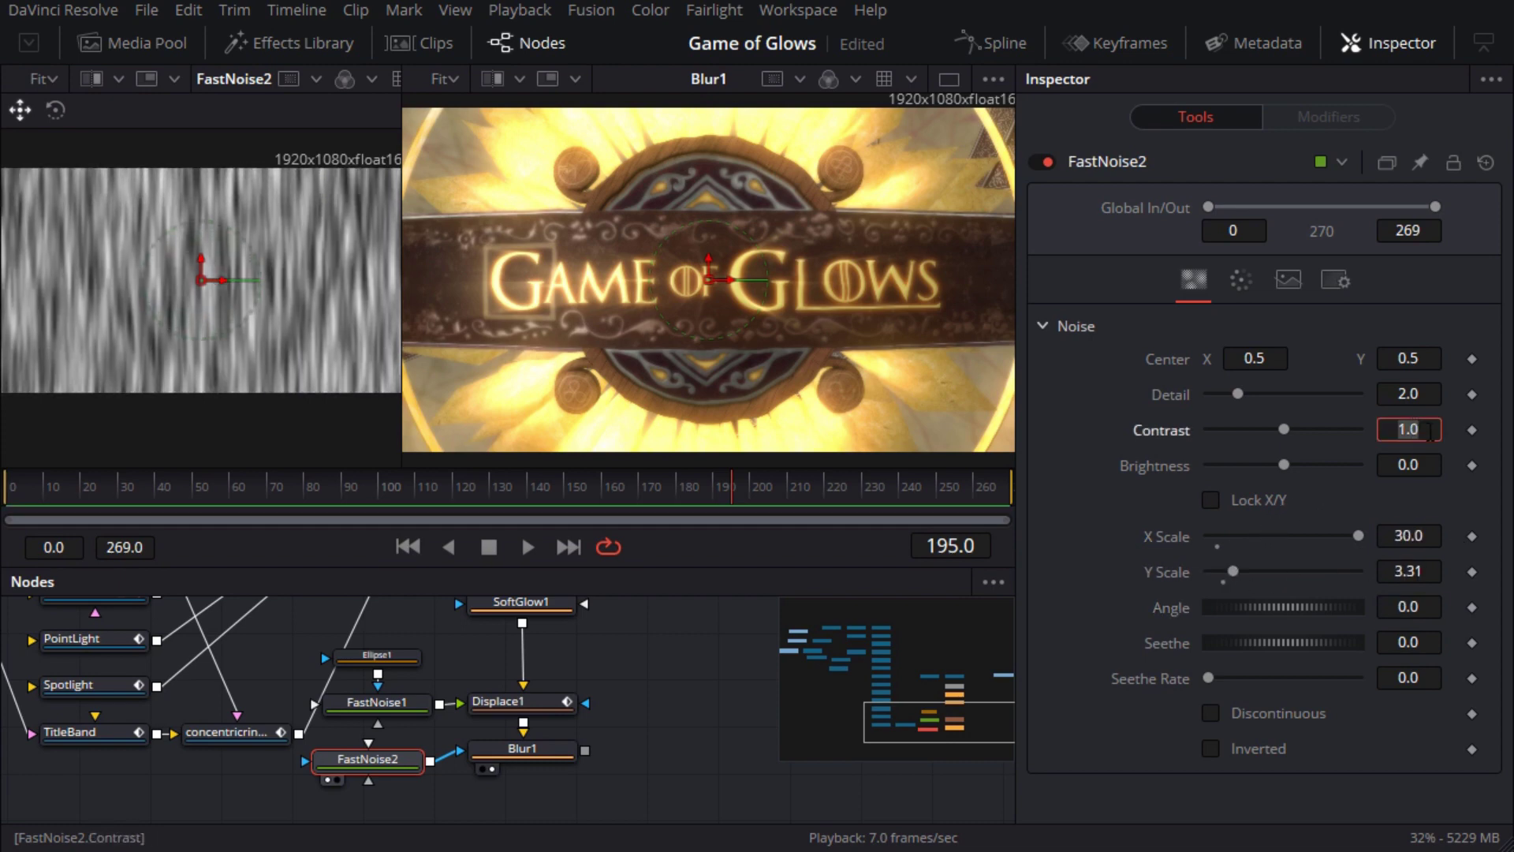
type("3")
left_click(1437, 454)
type("-0.8")
key("Tab")
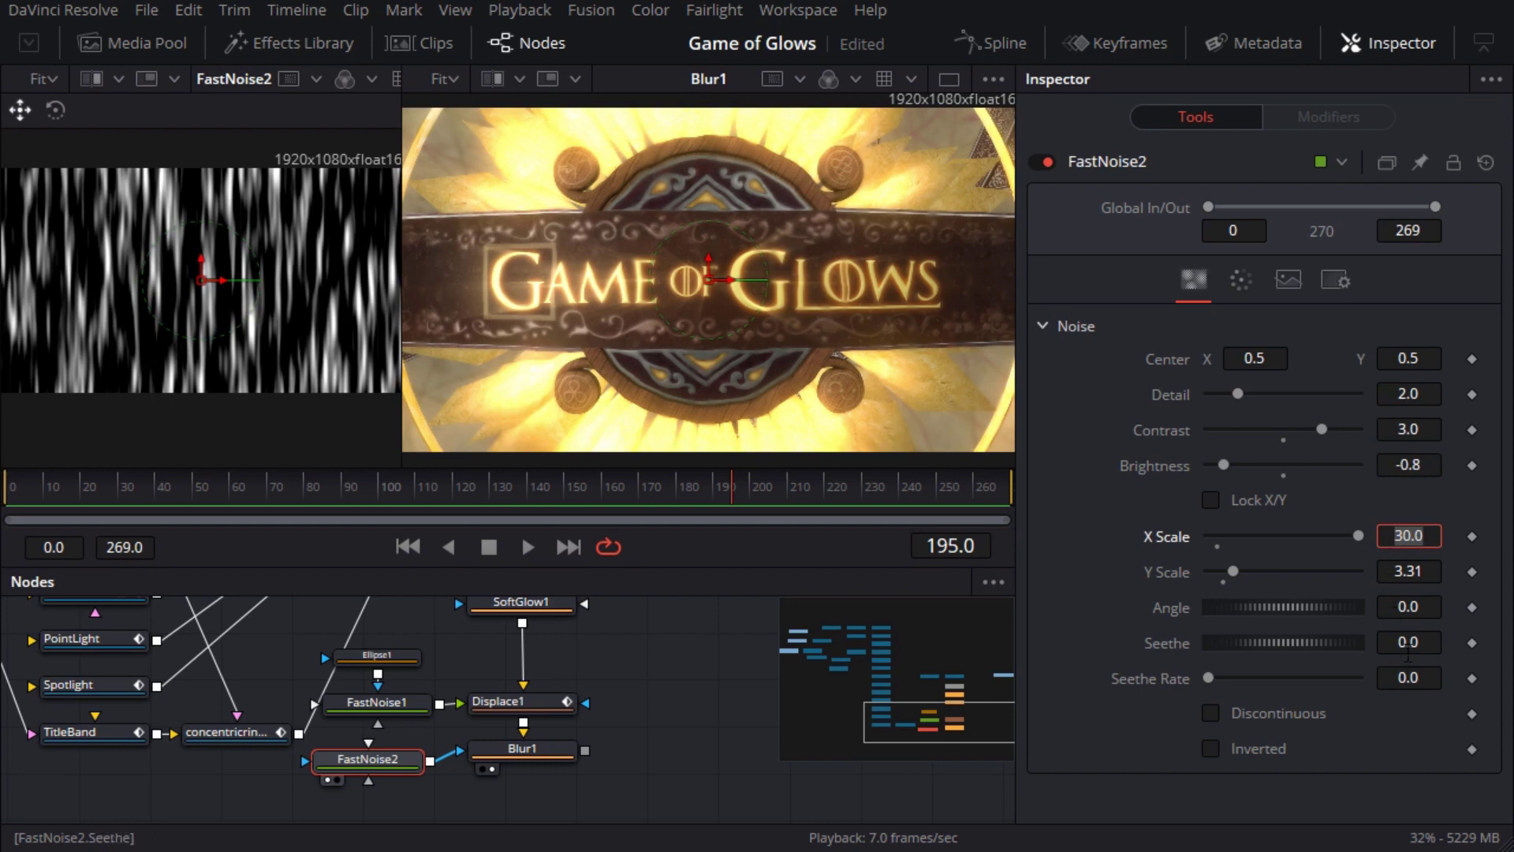
left_click(1419, 676)
type(".2")
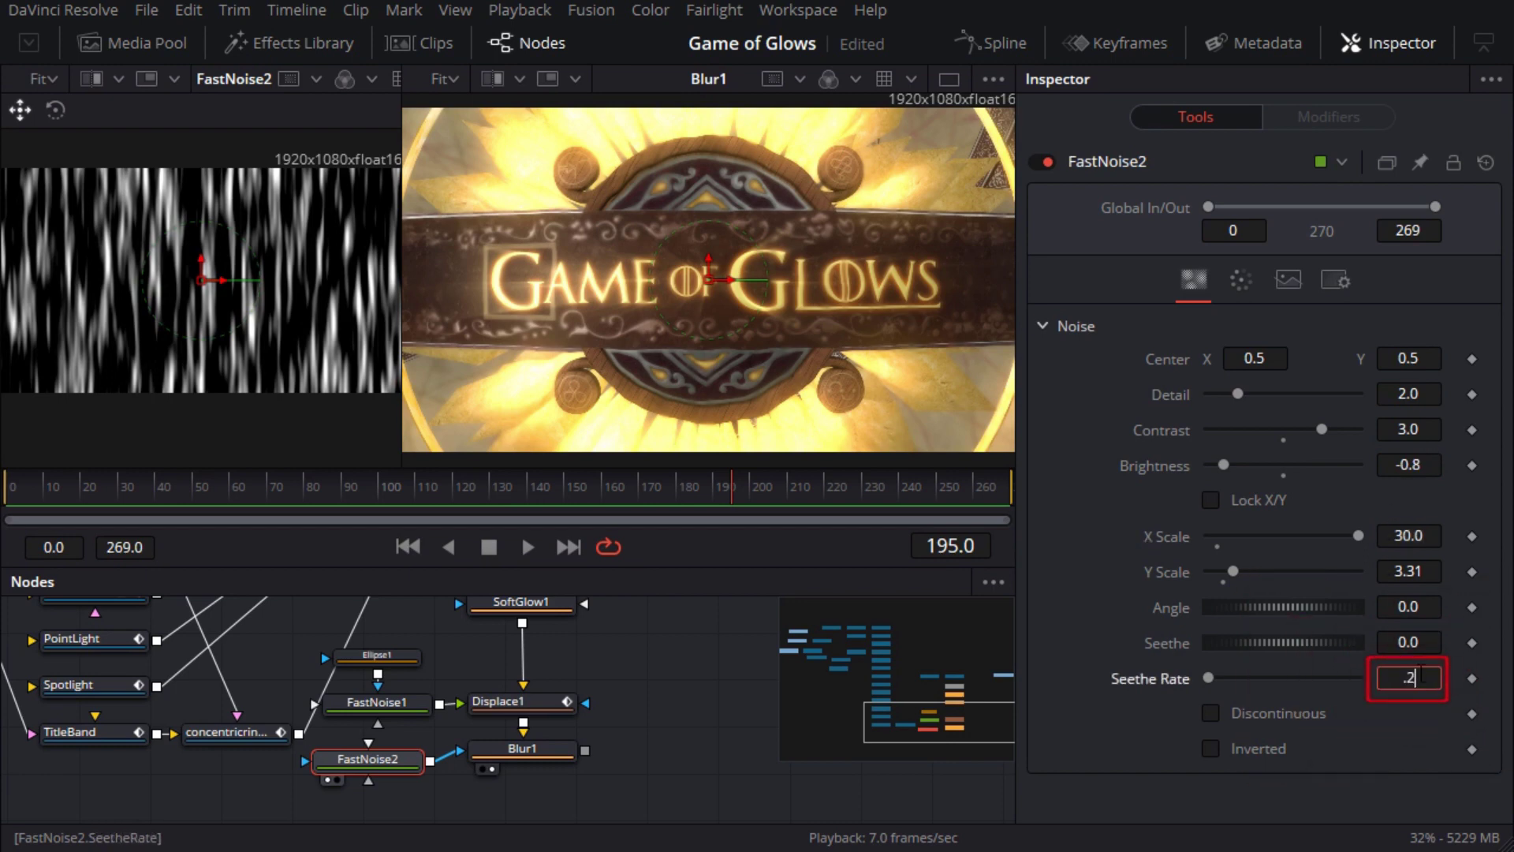
key("shift+Tab")
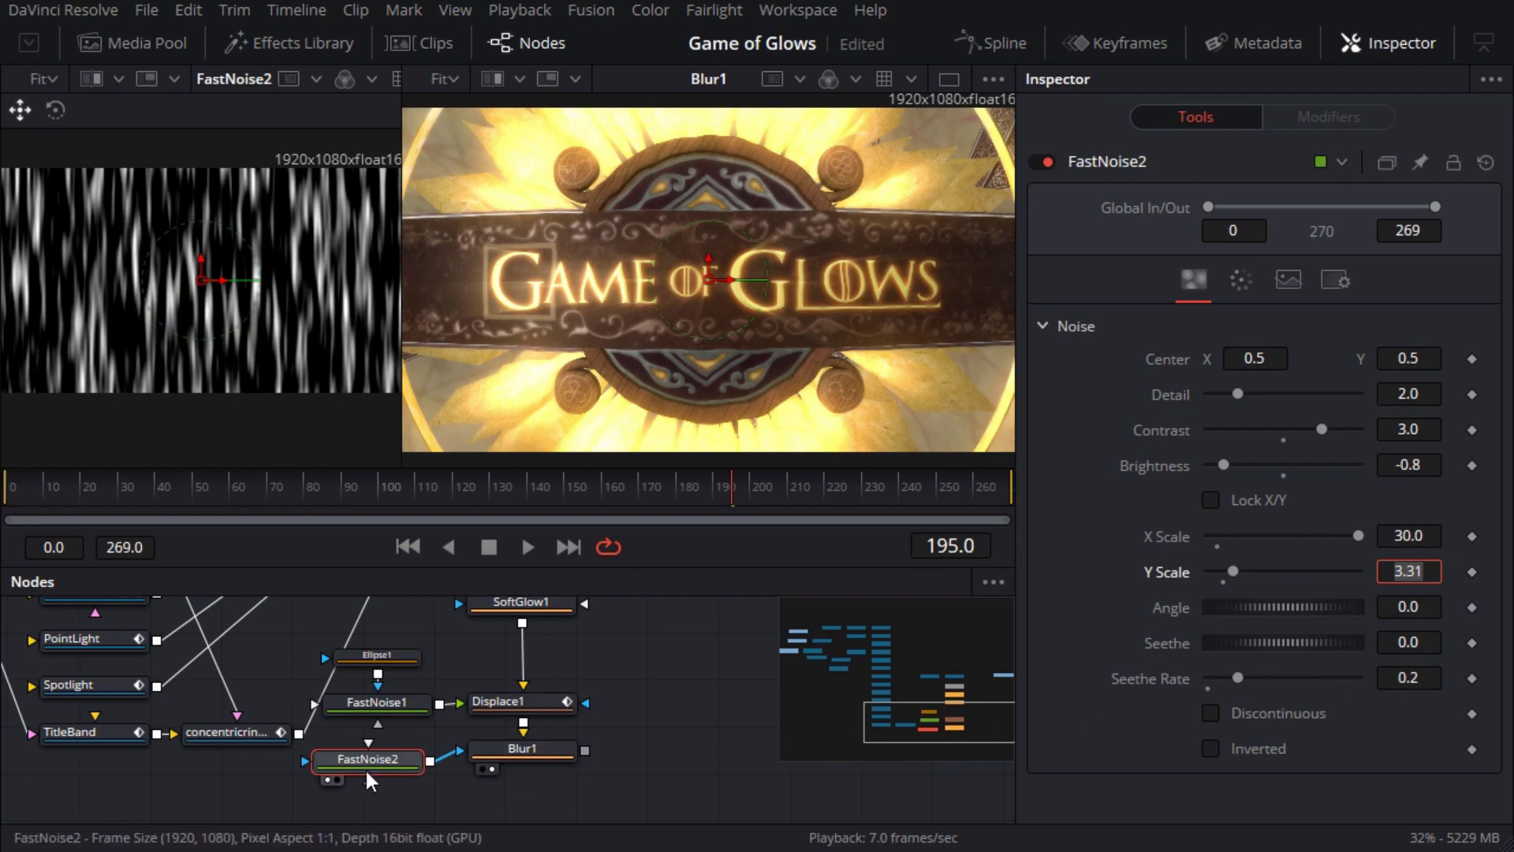
left_click(339, 779)
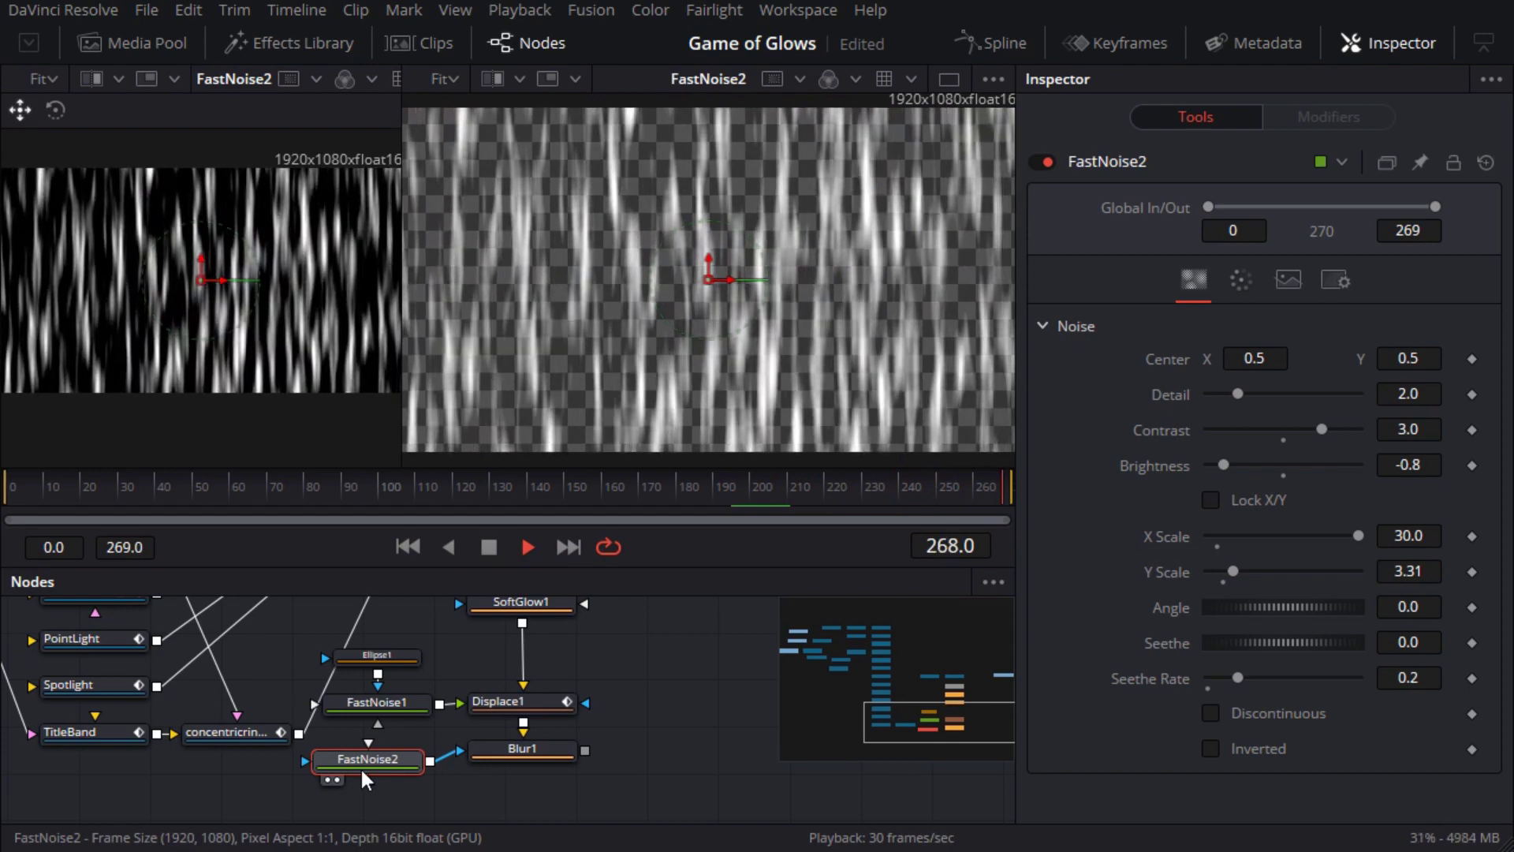
Show Blur1 in the main viewer and play the animation to check the blur.
key("space")
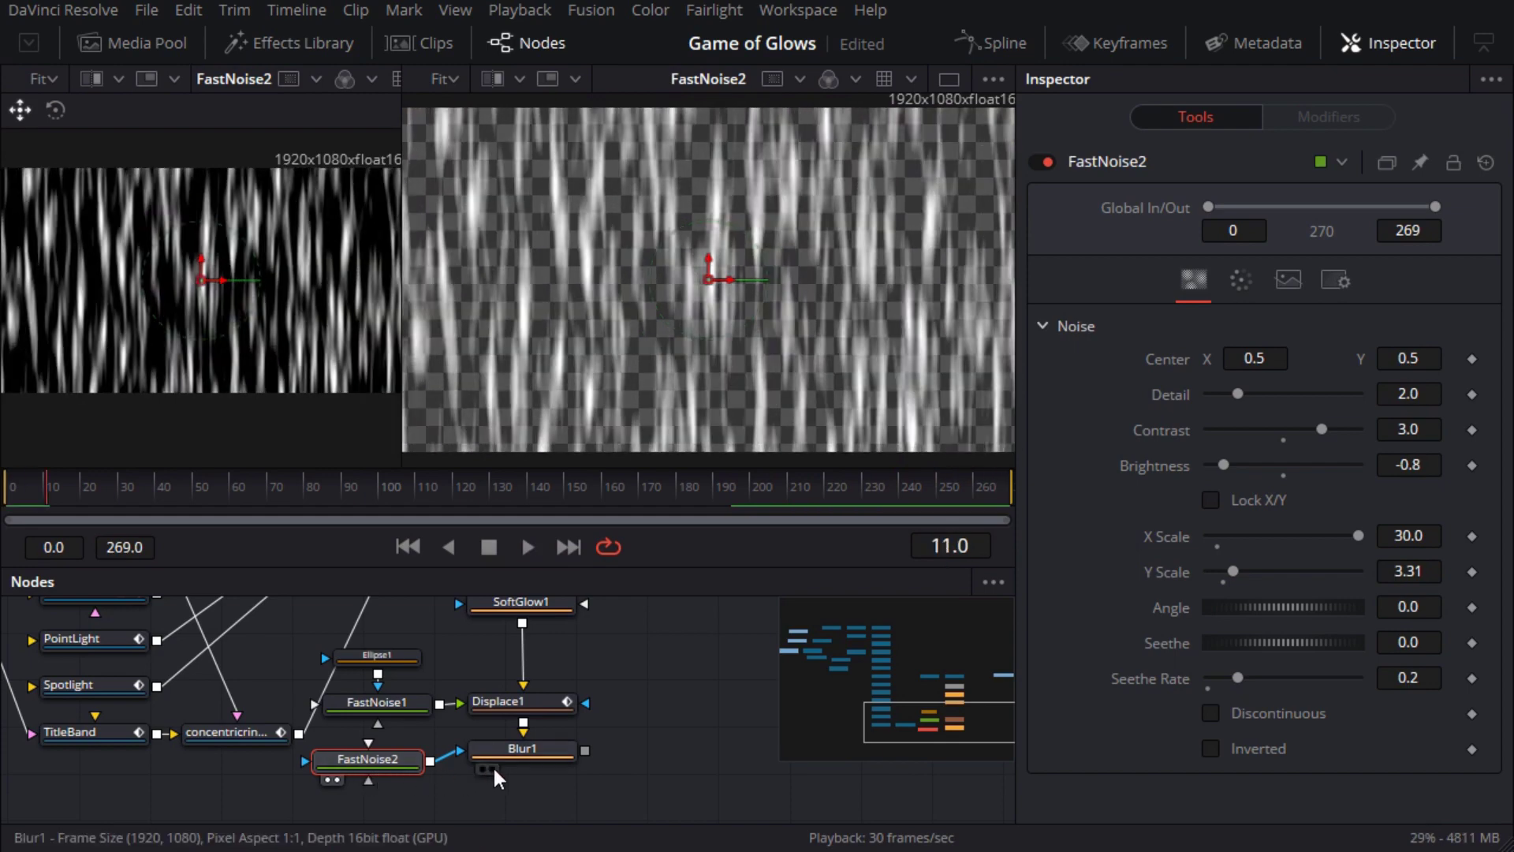
left_click(492, 770)
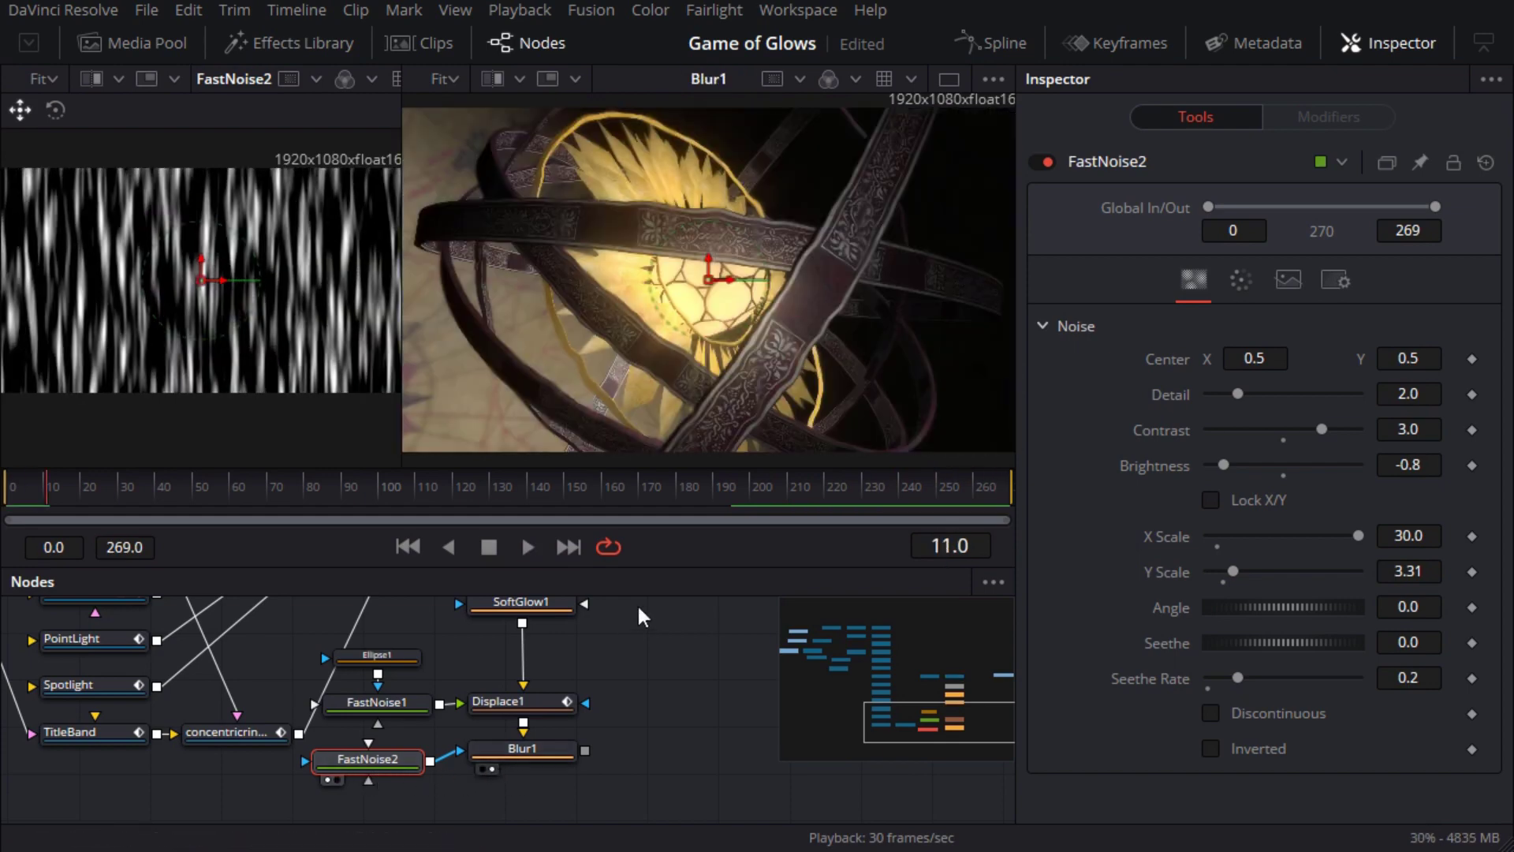
scroll(734, 395, "up", 2)
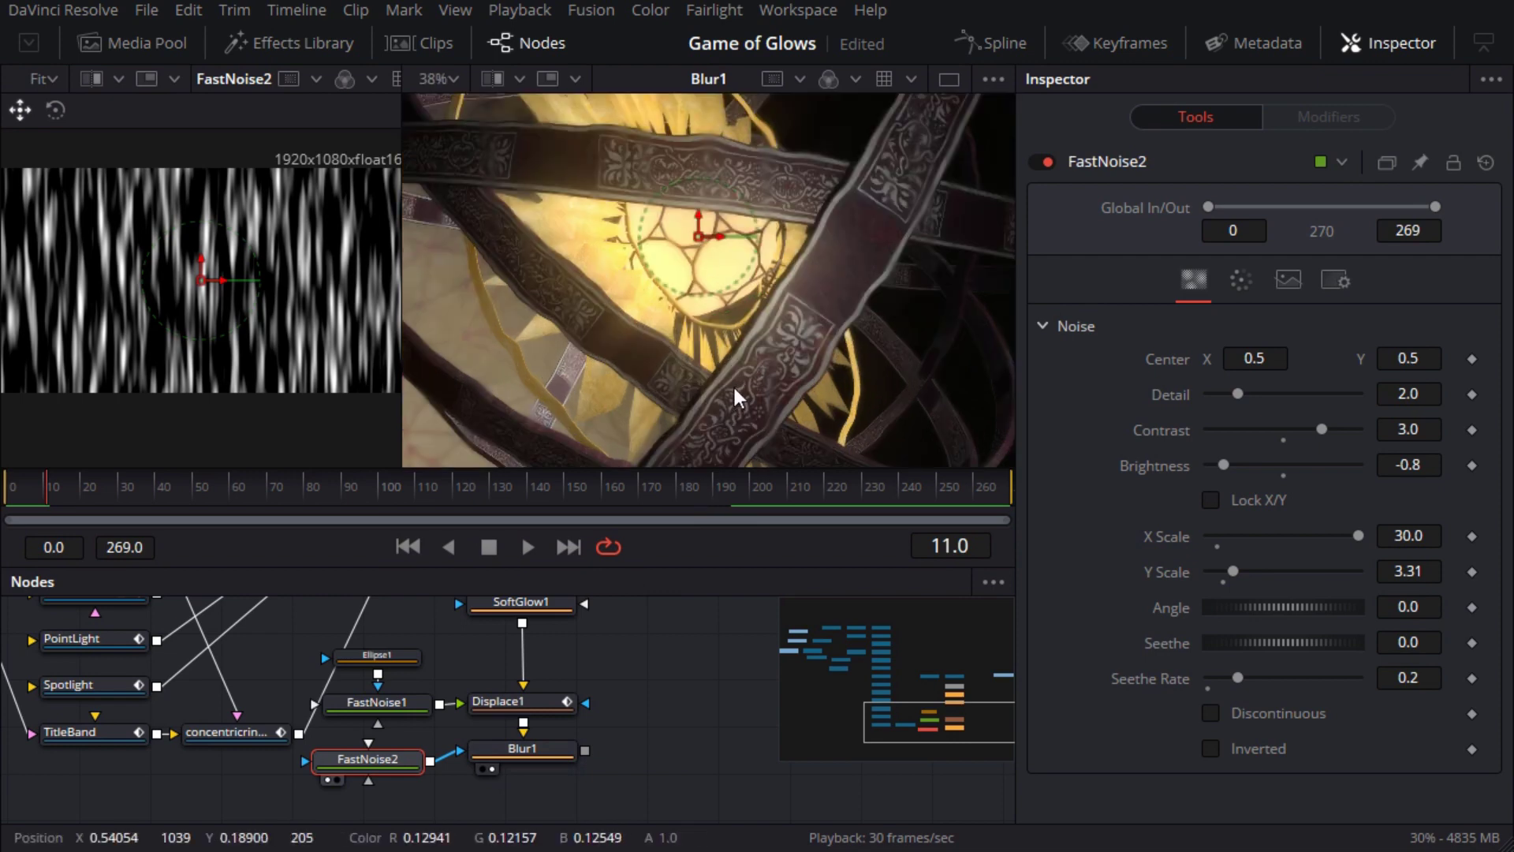
key("space")
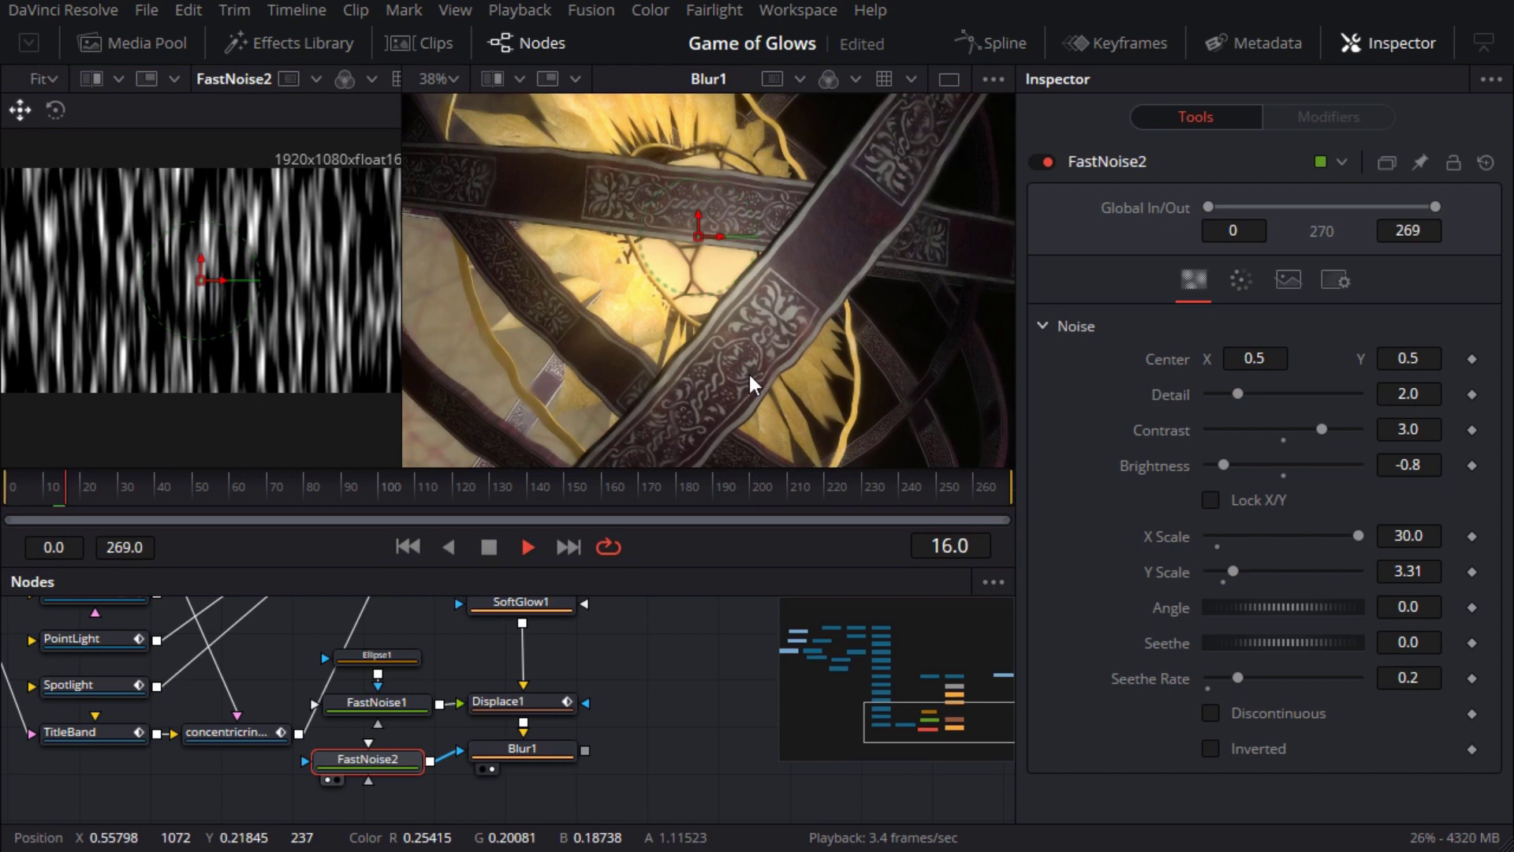
key("space")
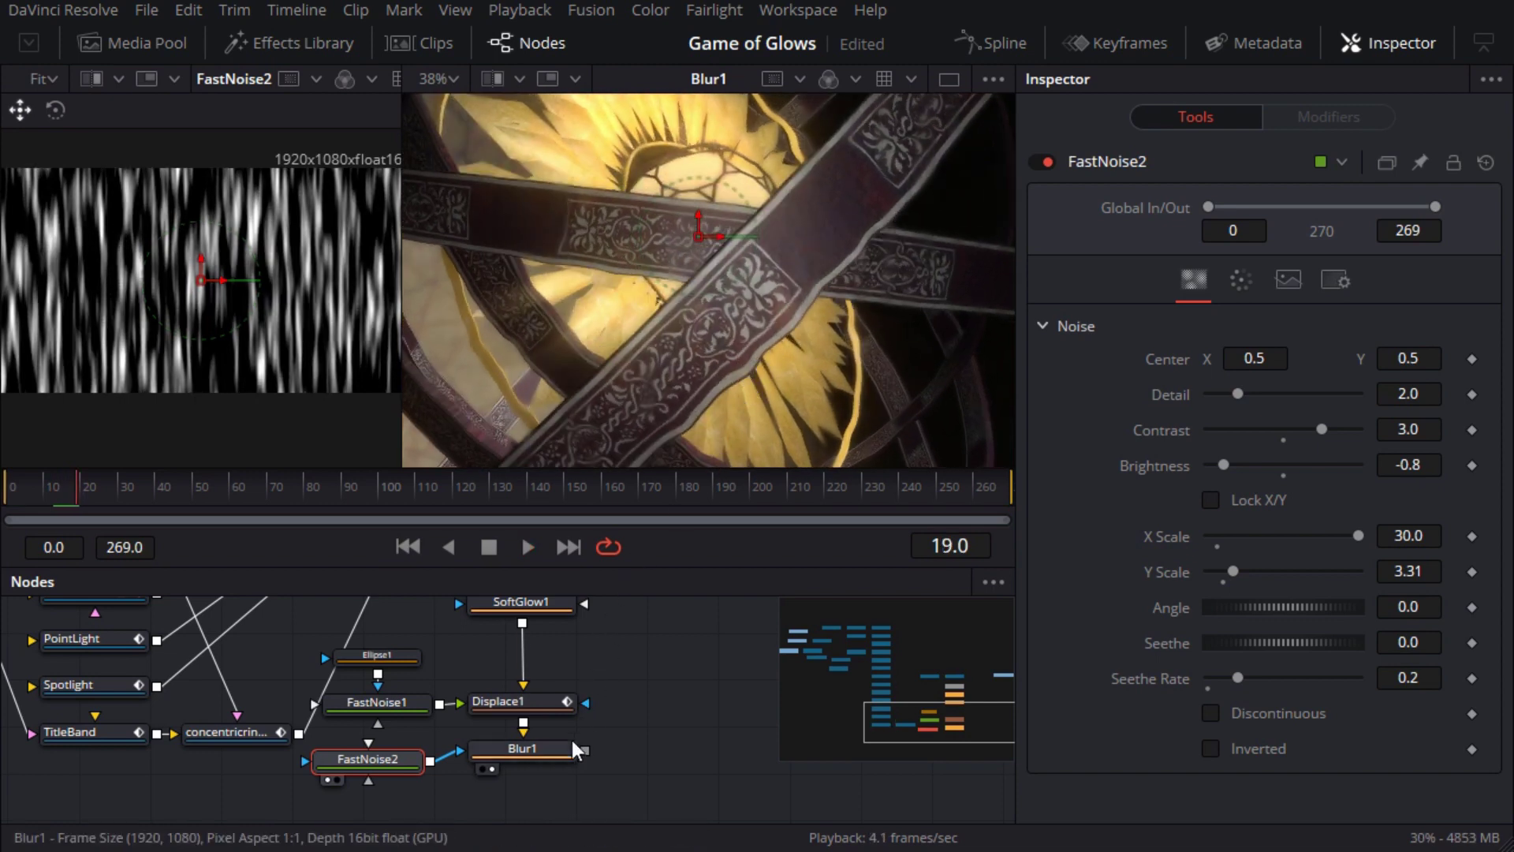
Toggle Blur1 passthrough to compare, then view frame 220 fitted to the window.
left_click(533, 757)
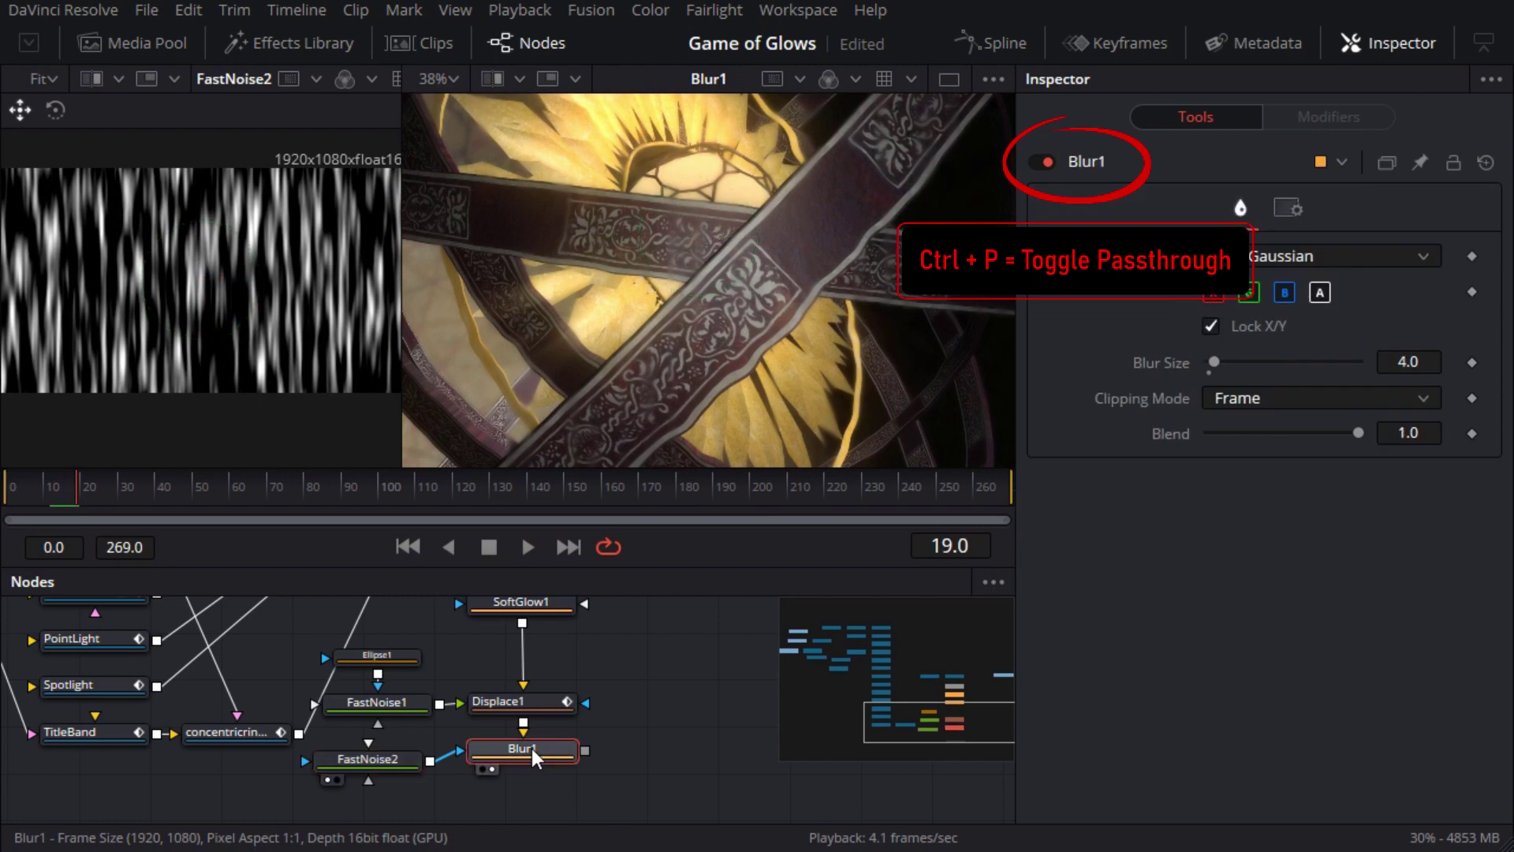
key("ctrl+p")
key("ctrl+p")
key("ctrl+p")
key("ctrl+p")
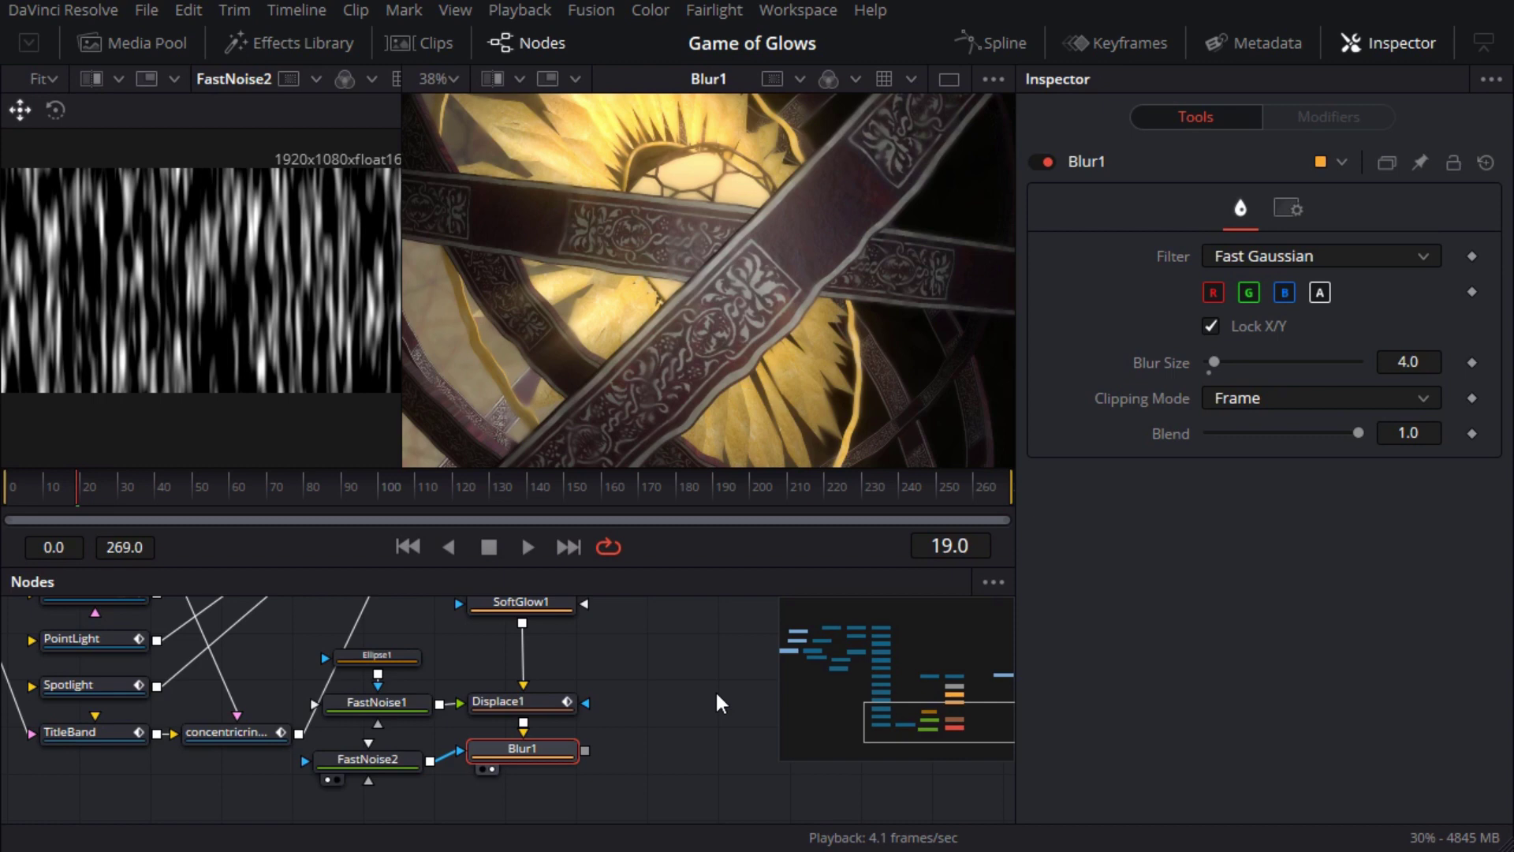
left_click(828, 490)
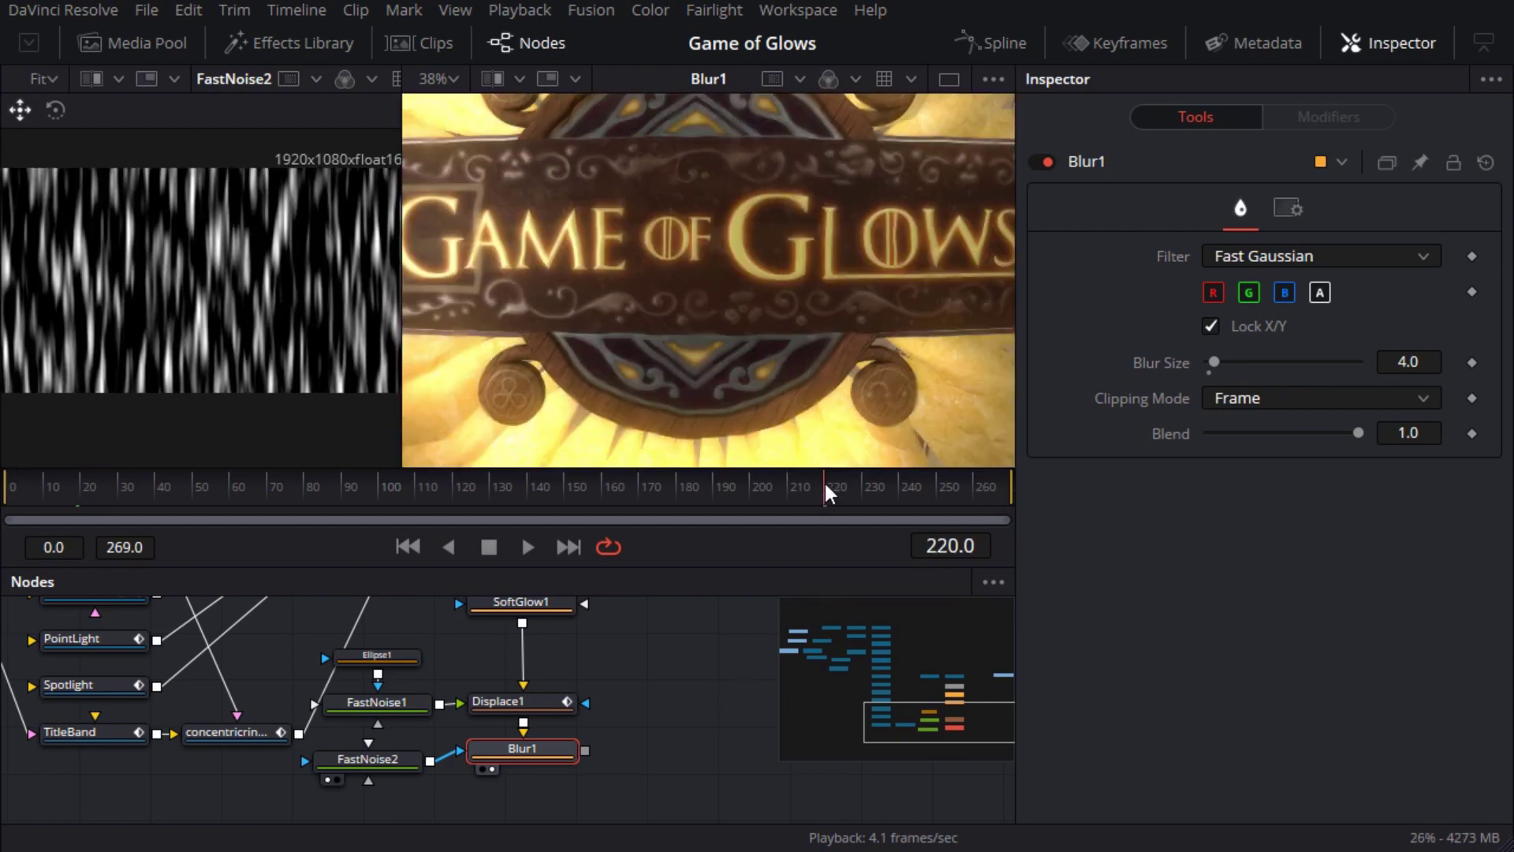
key("ctrl+f")
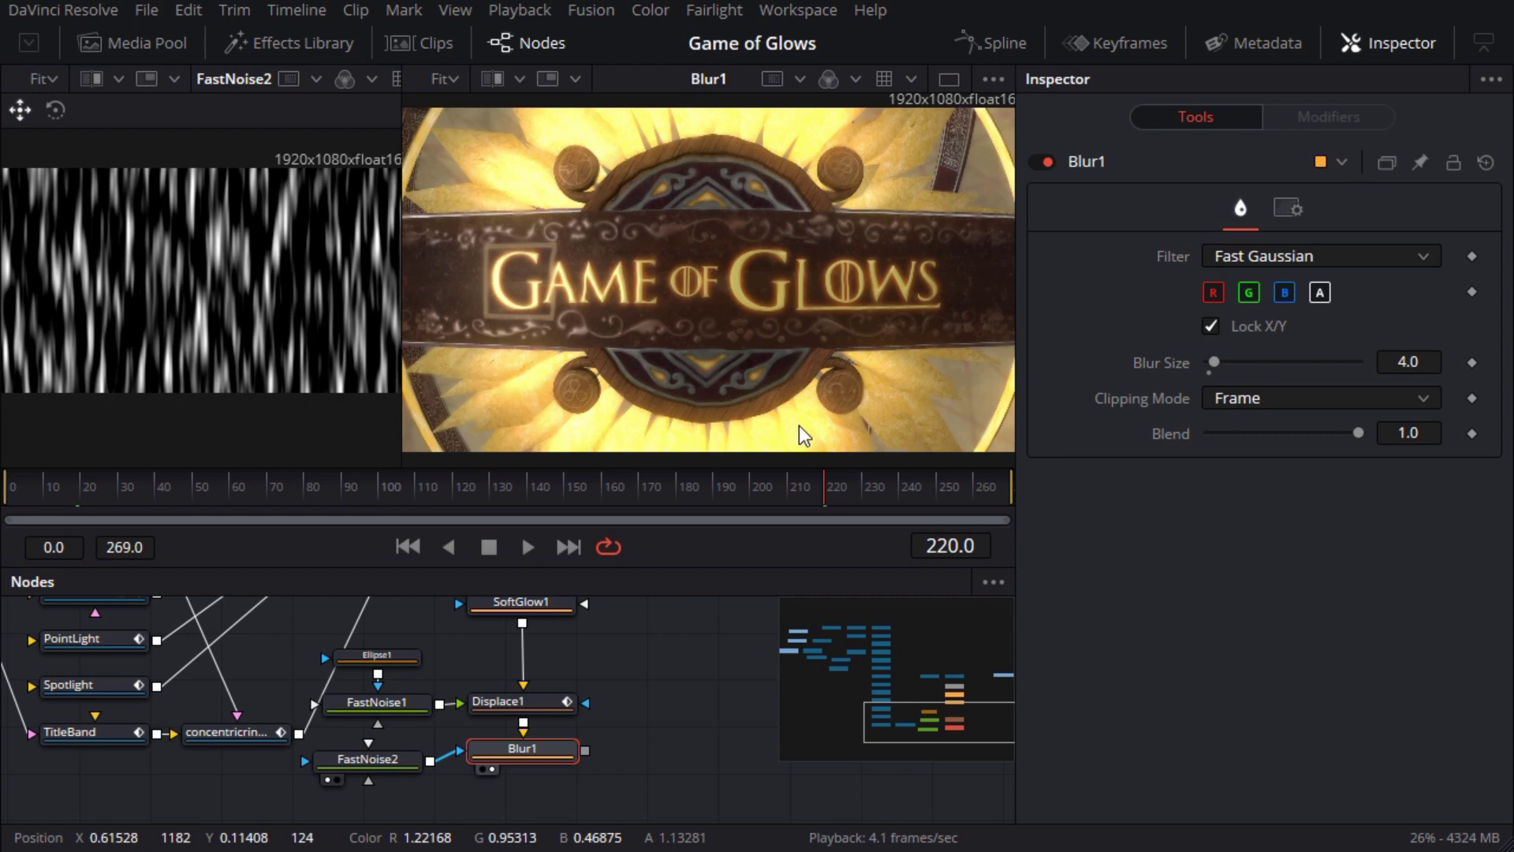
Add LensDistort1 after Blur1 using the 3DE4 Radial - Fisheye, Degree 8 model.
left_click_drag(660, 781, 667, 690)
key("shift+space")
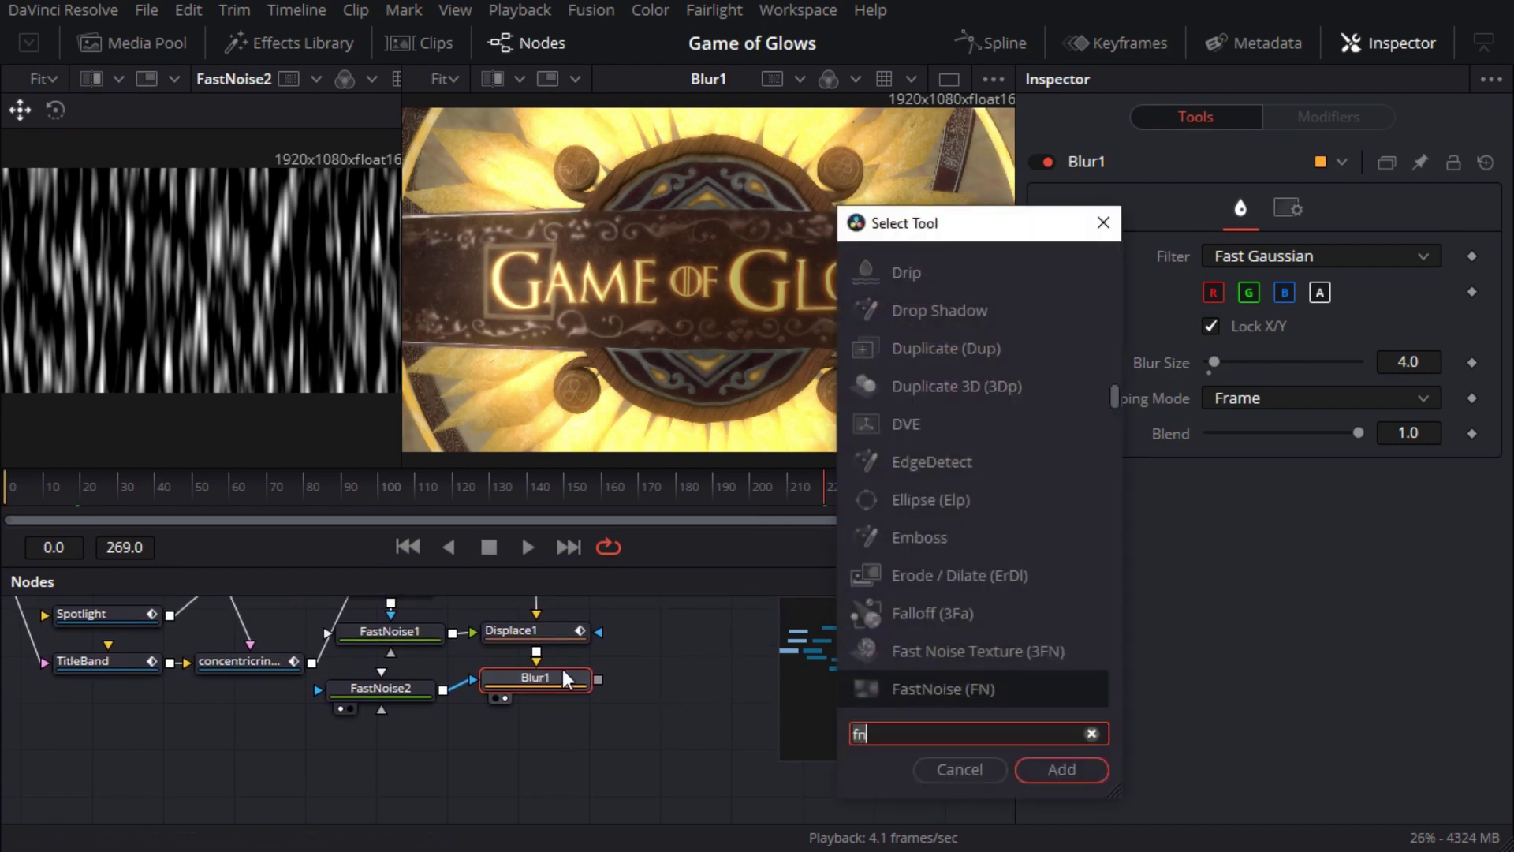
type("lens")
left_click(1041, 769)
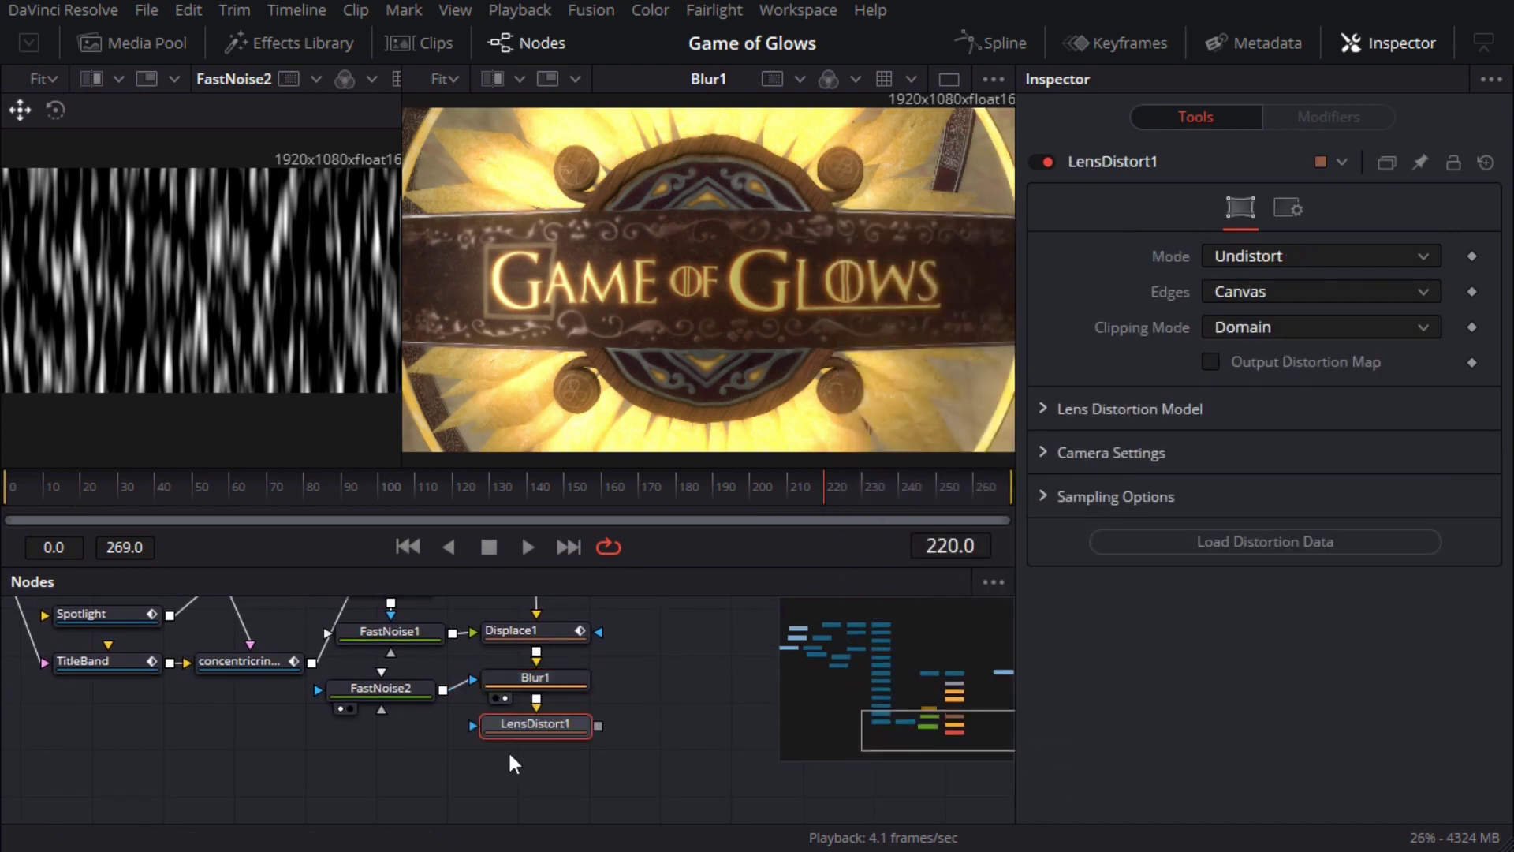
left_click(1045, 410)
left_click(1238, 444)
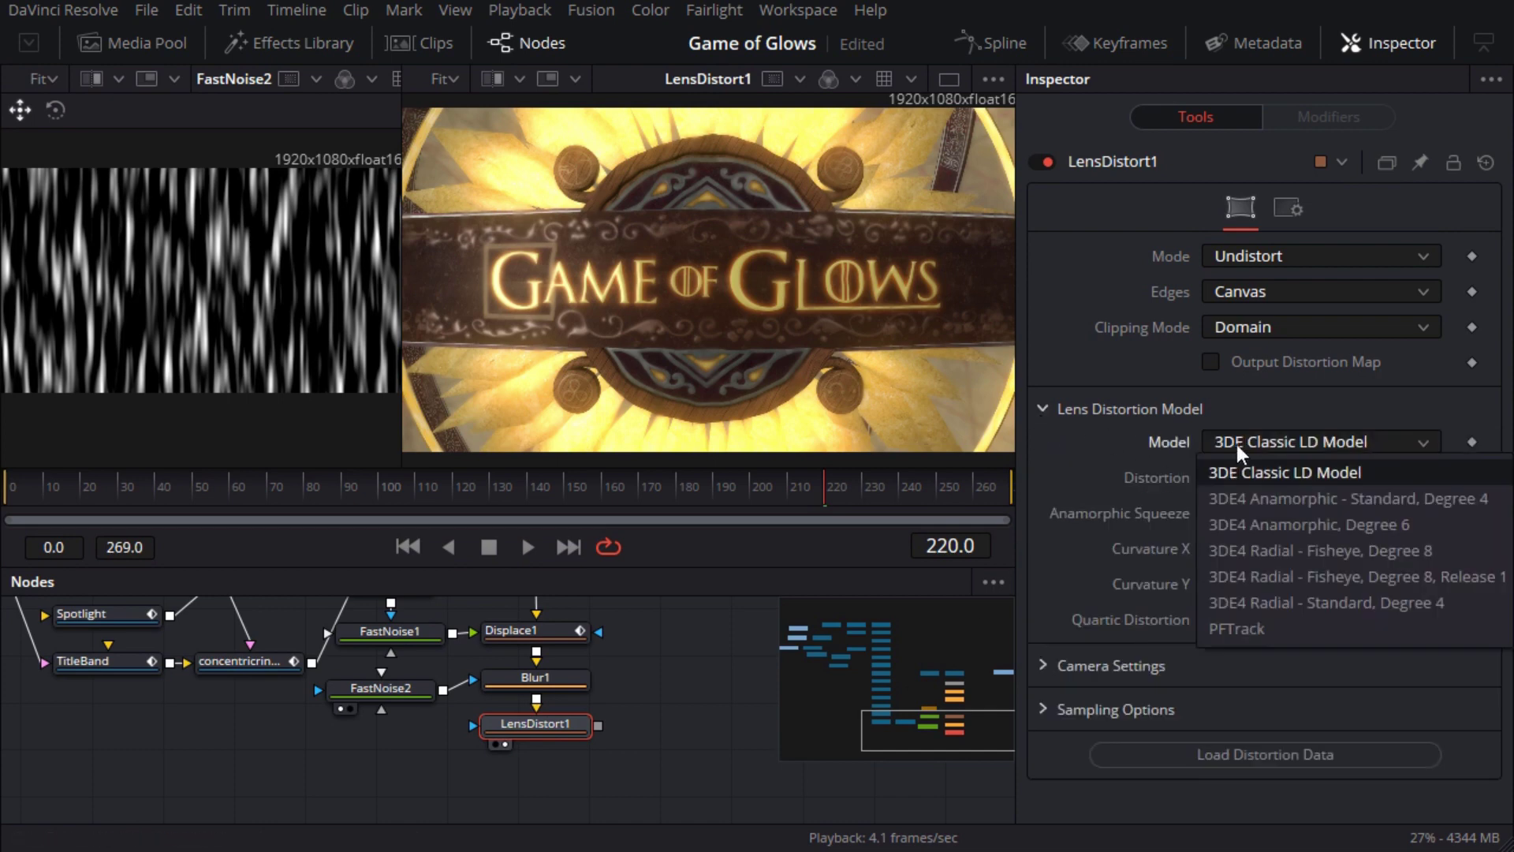
left_click(1325, 551)
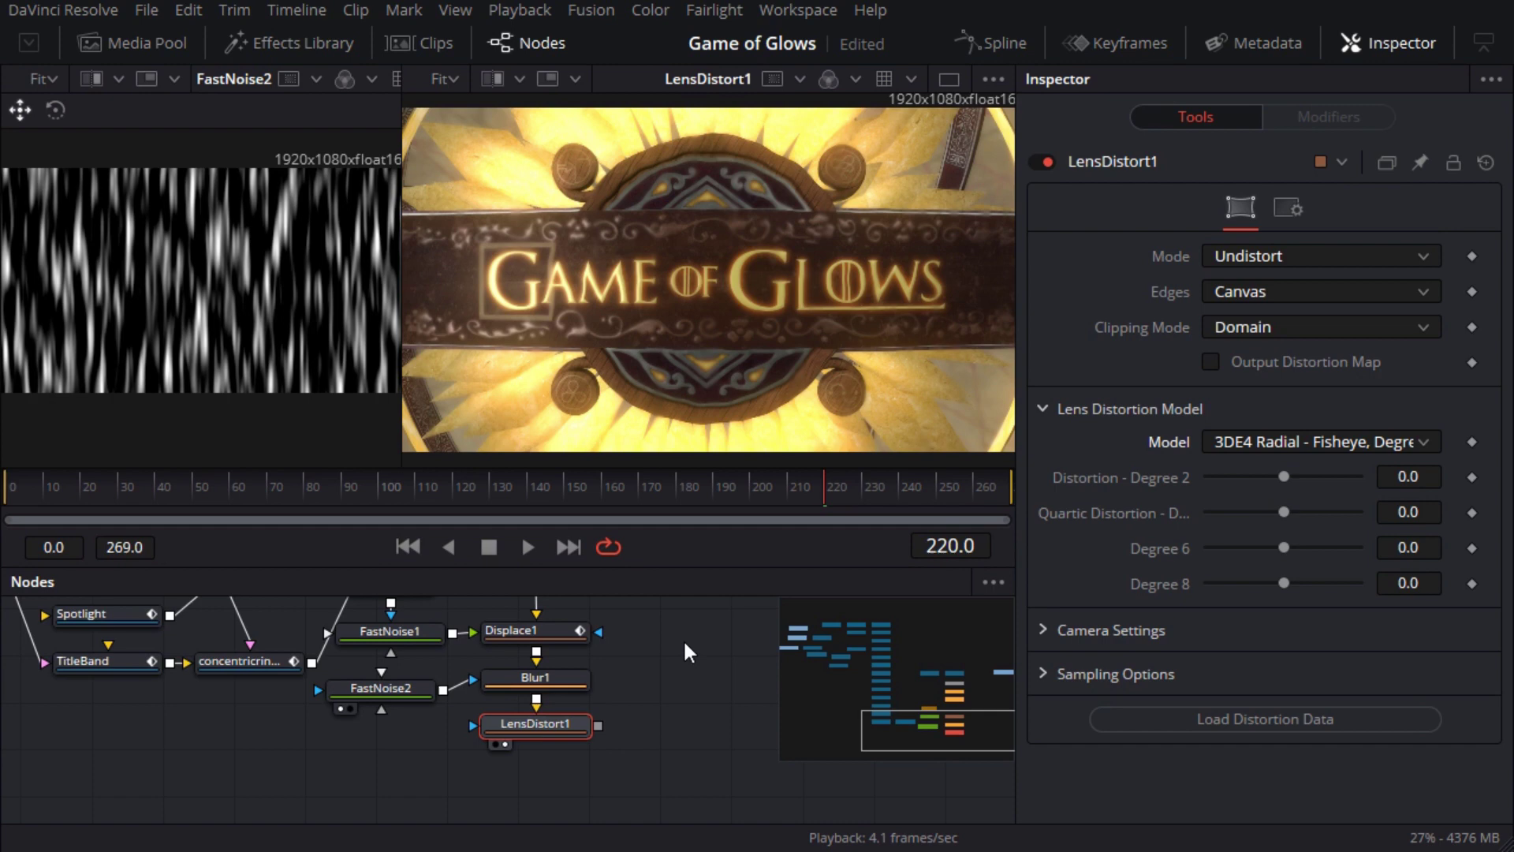
scroll(688, 651, "up", 3)
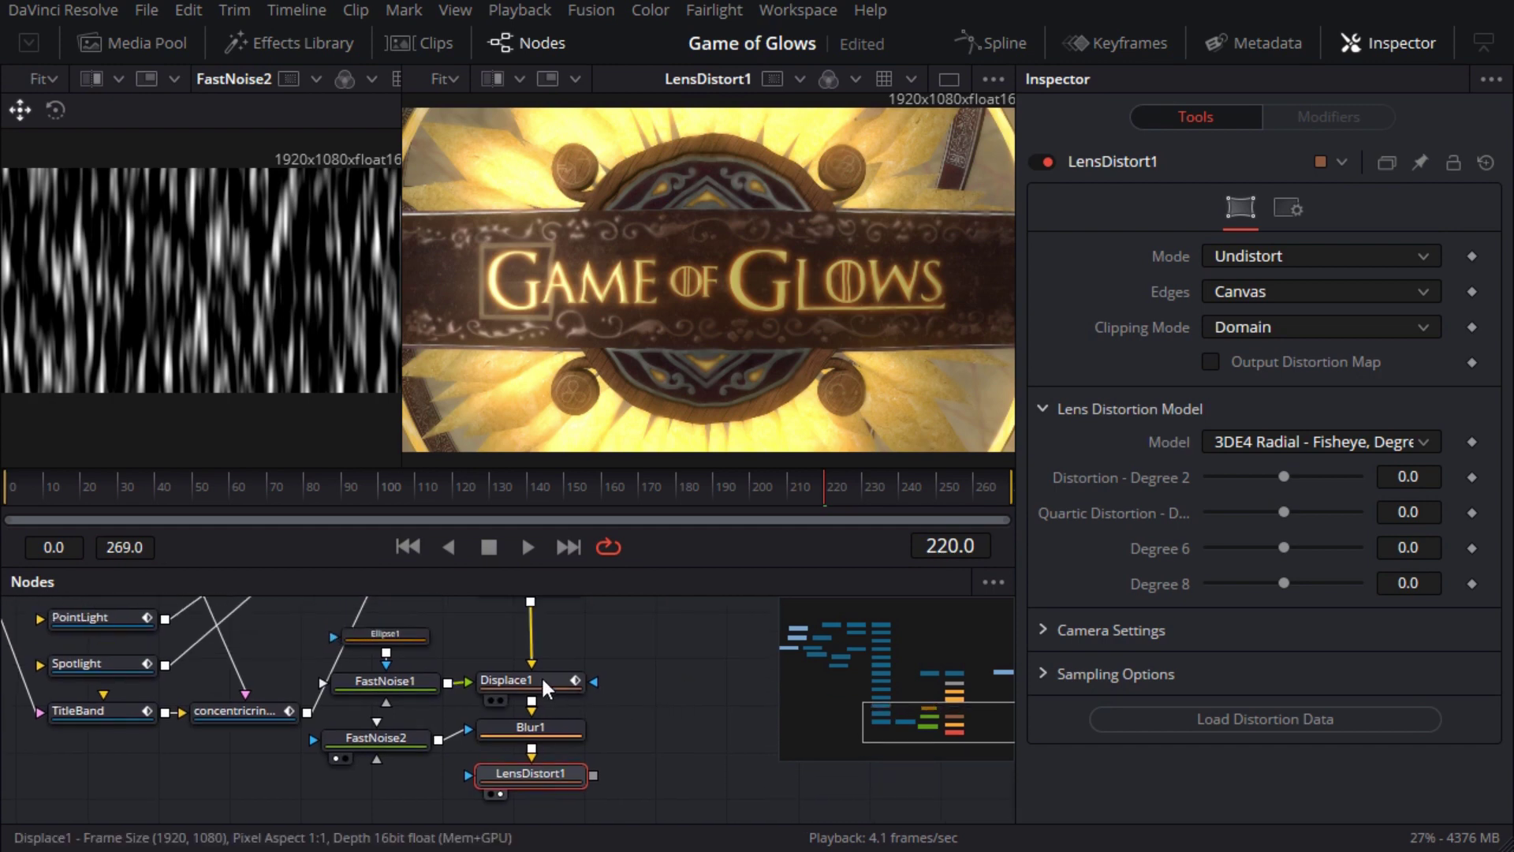
Change Displace1's frame-150 Refraction Strength keyframe to -0.15, then return to frame 220.
left_click(543, 683)
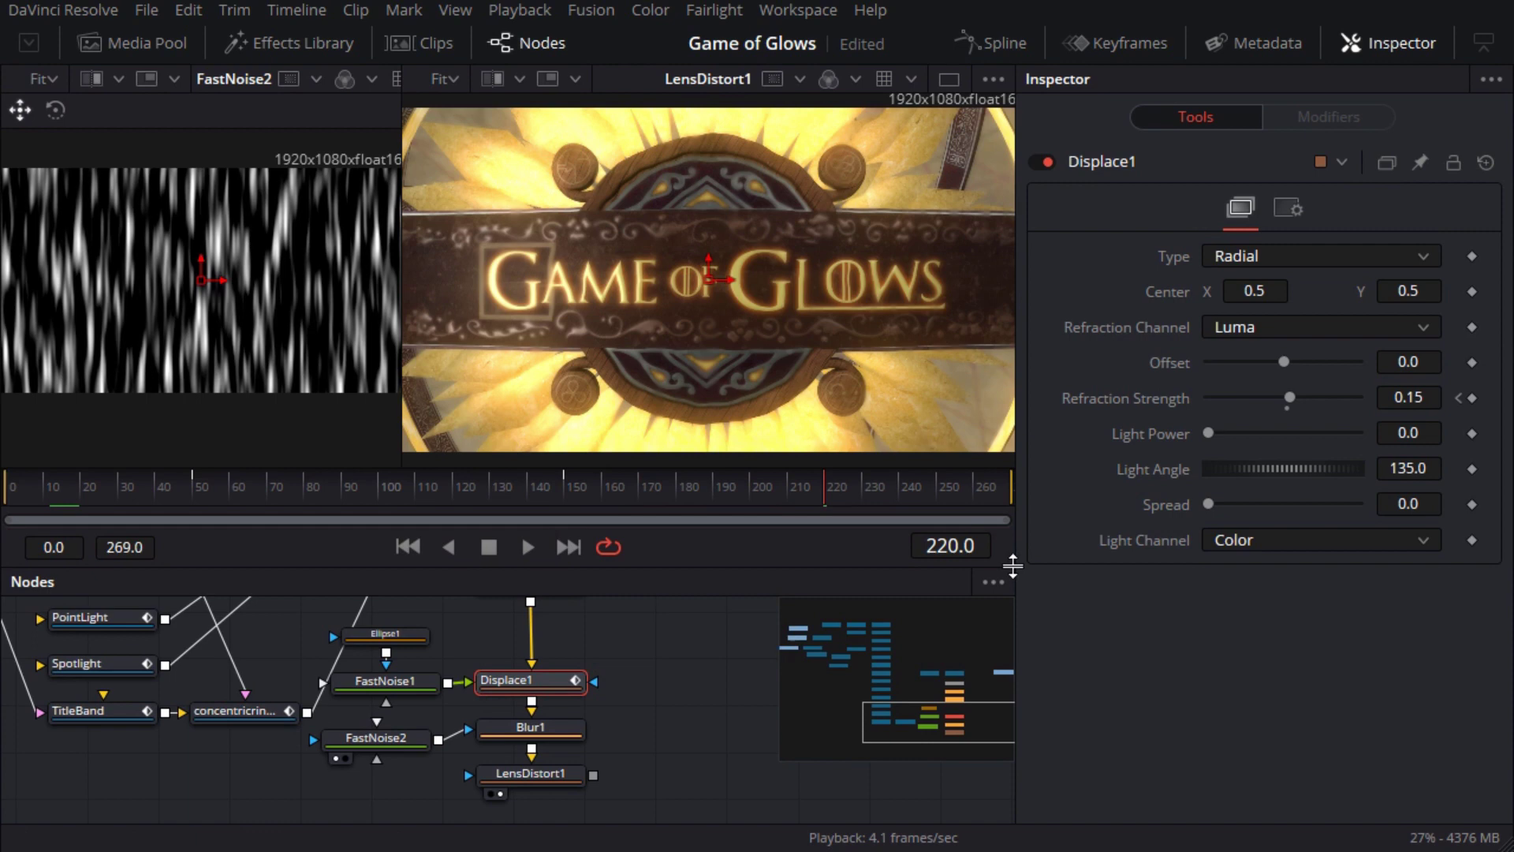
left_click(1459, 399)
left_click(1459, 399)
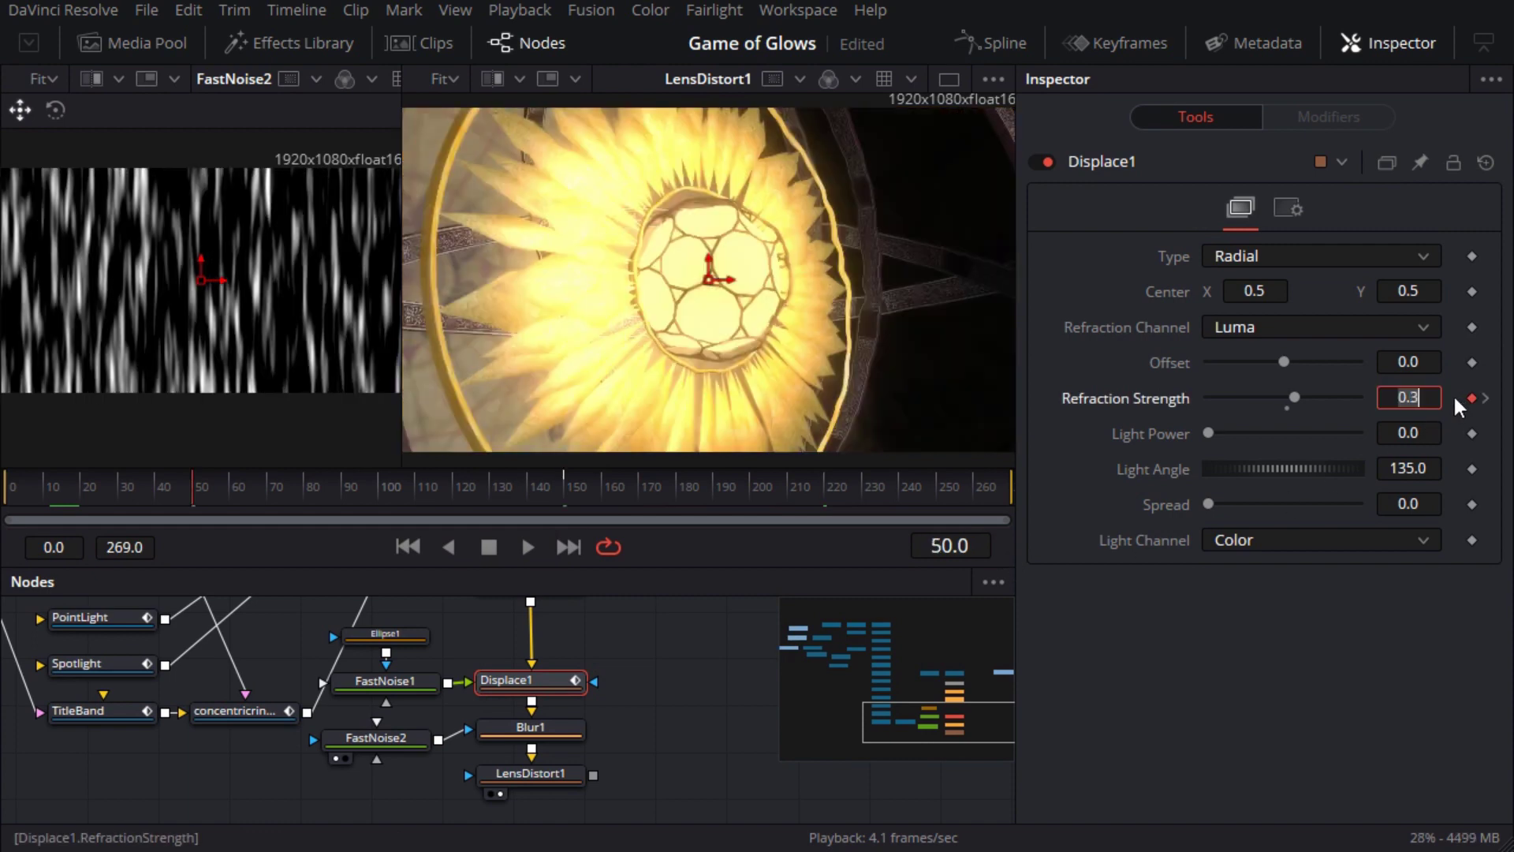
left_click(1411, 398)
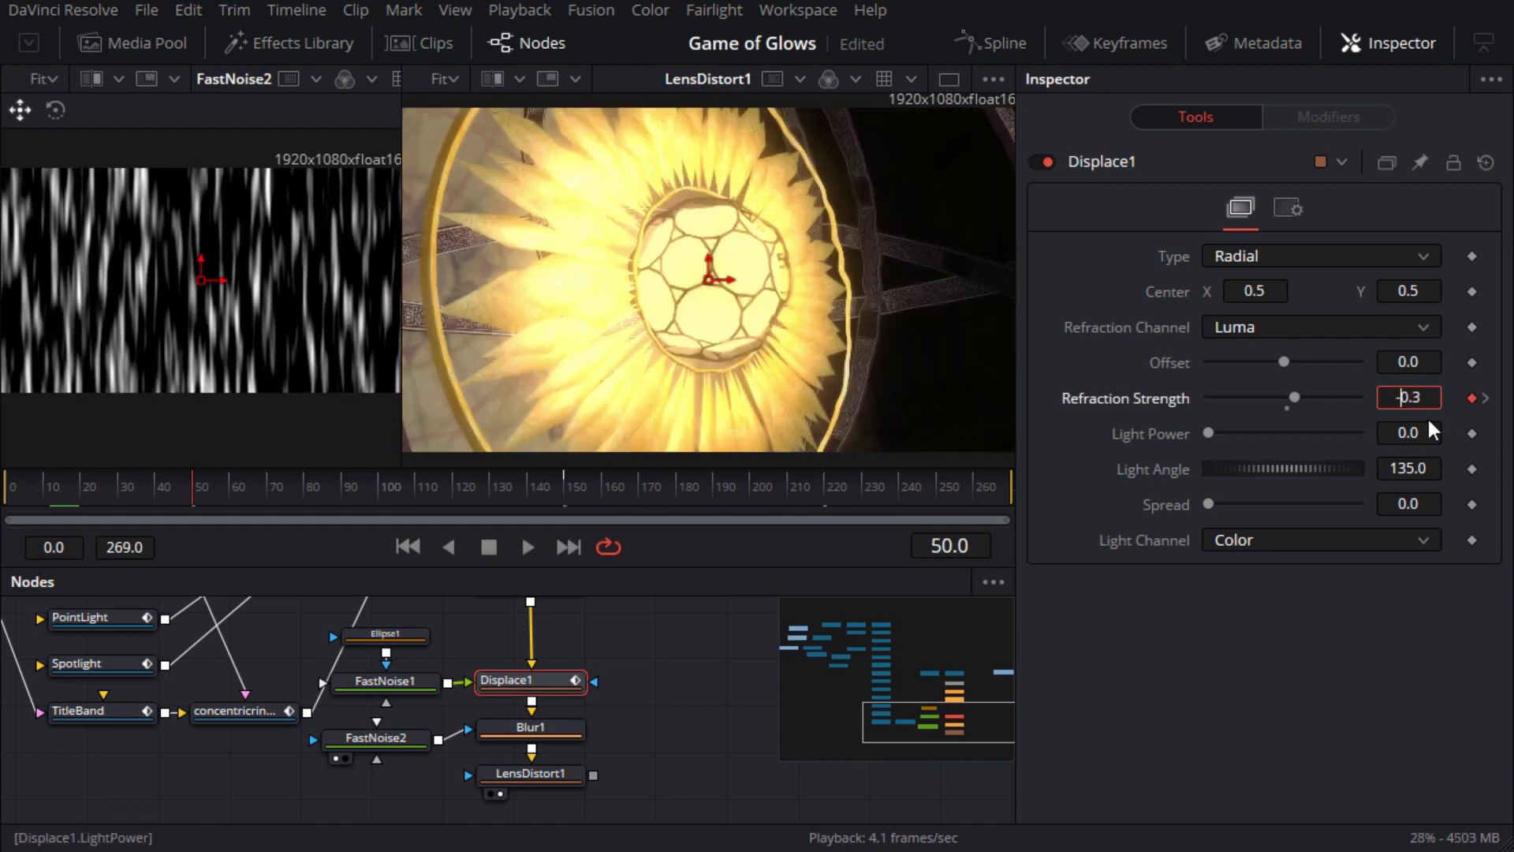
left_click(1486, 398)
key("Home")
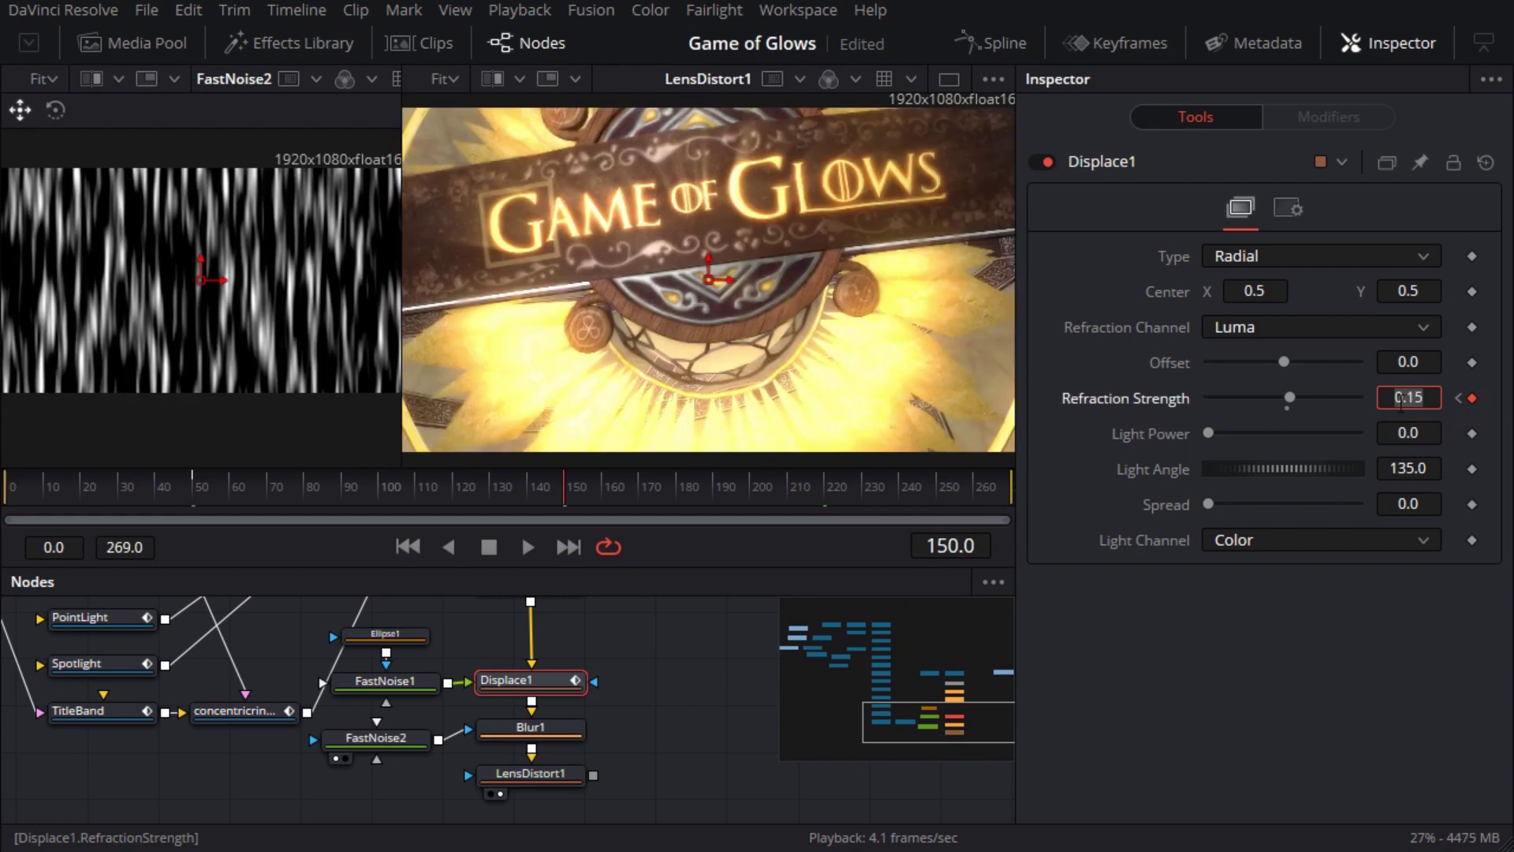
type("-")
key("Tab")
left_click(826, 484)
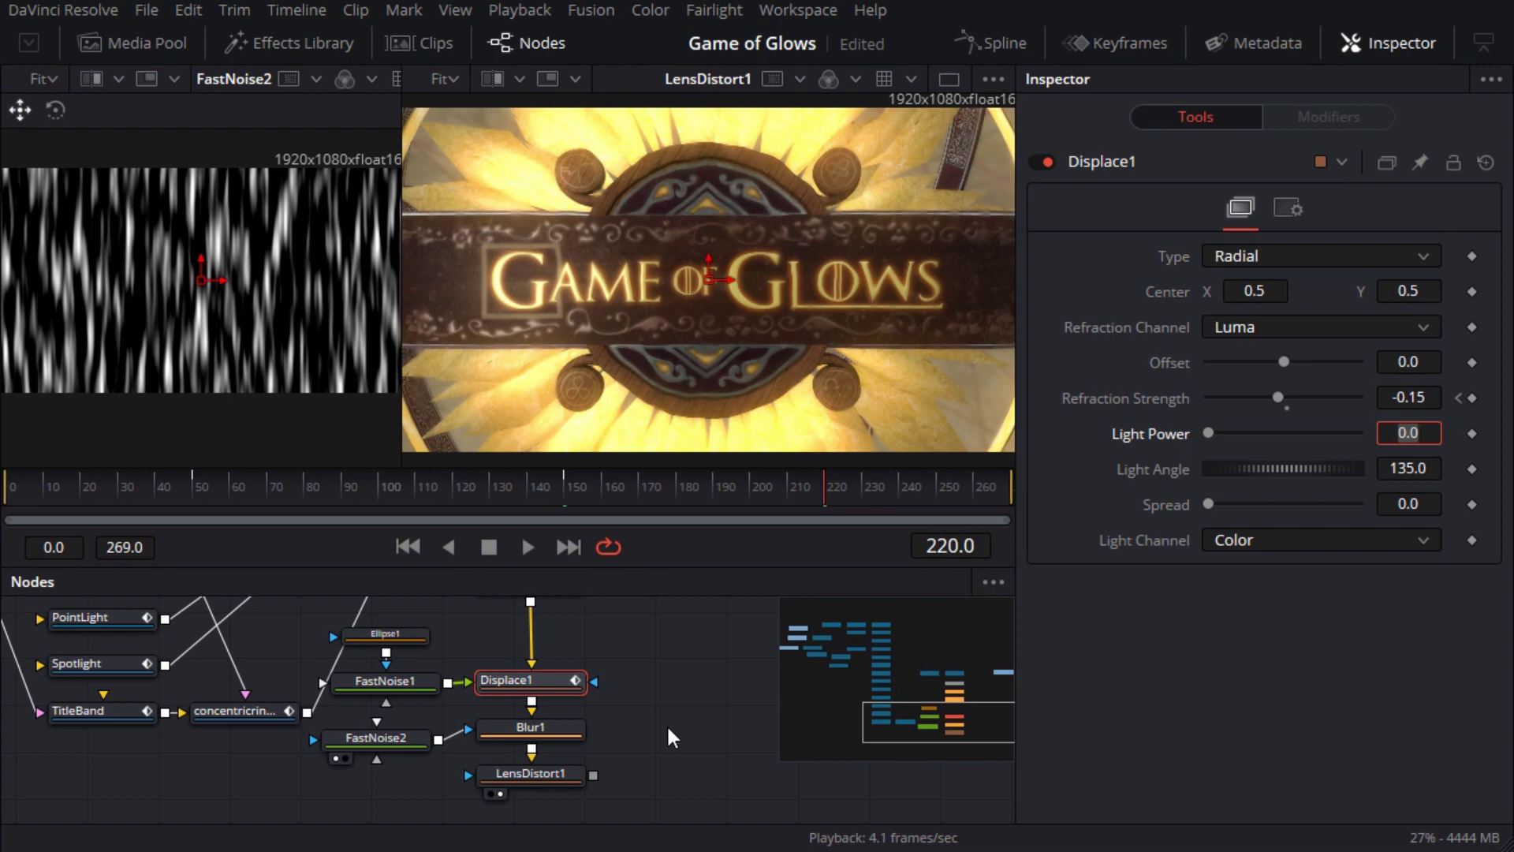
Put LensDistort1 into passthrough with Ctrl+P.
left_click(543, 771)
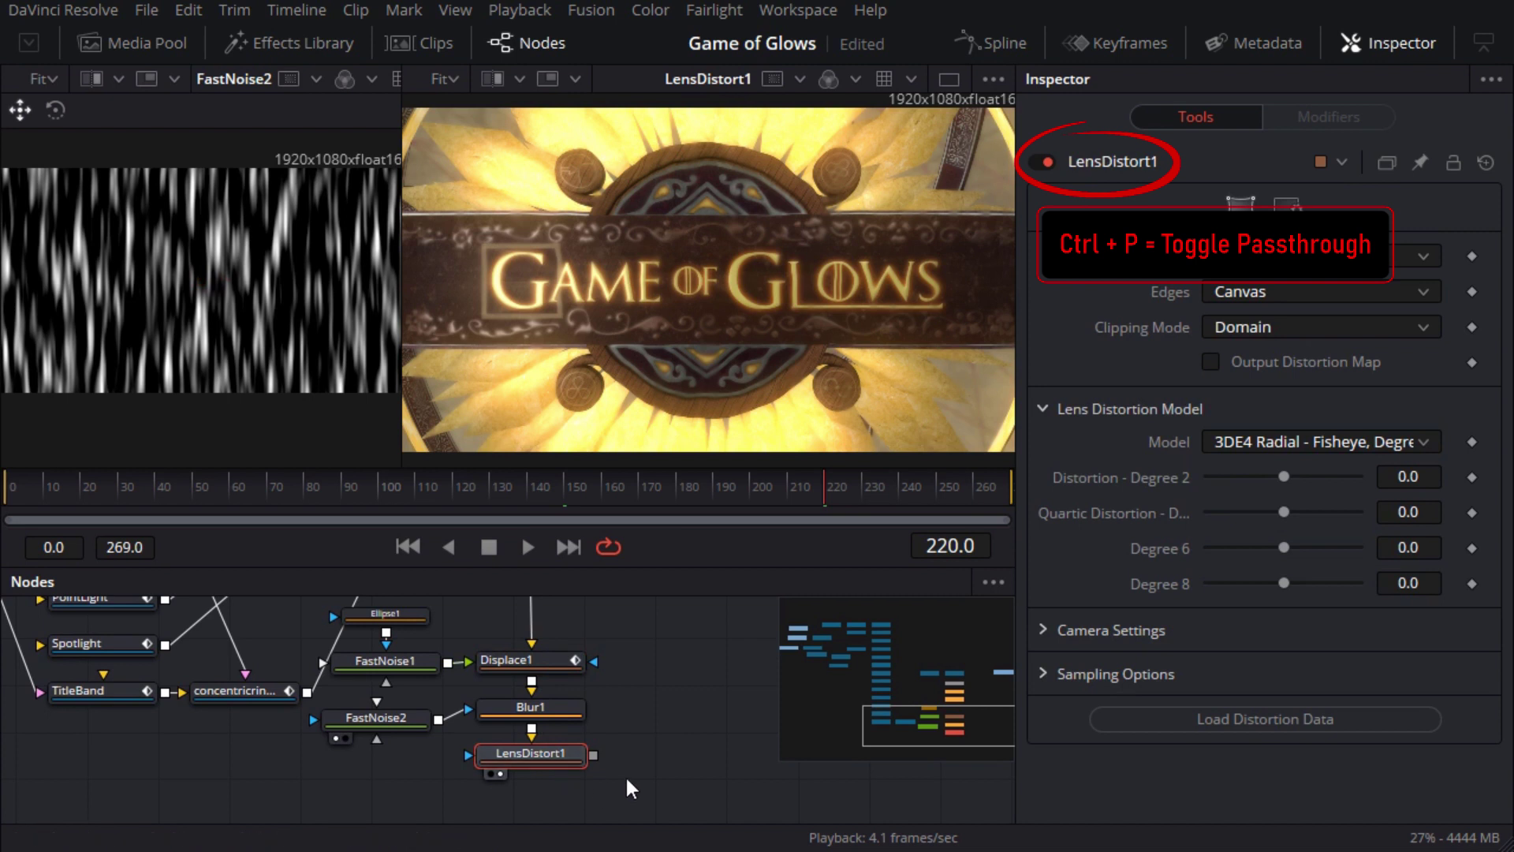
key("ctrl+p")
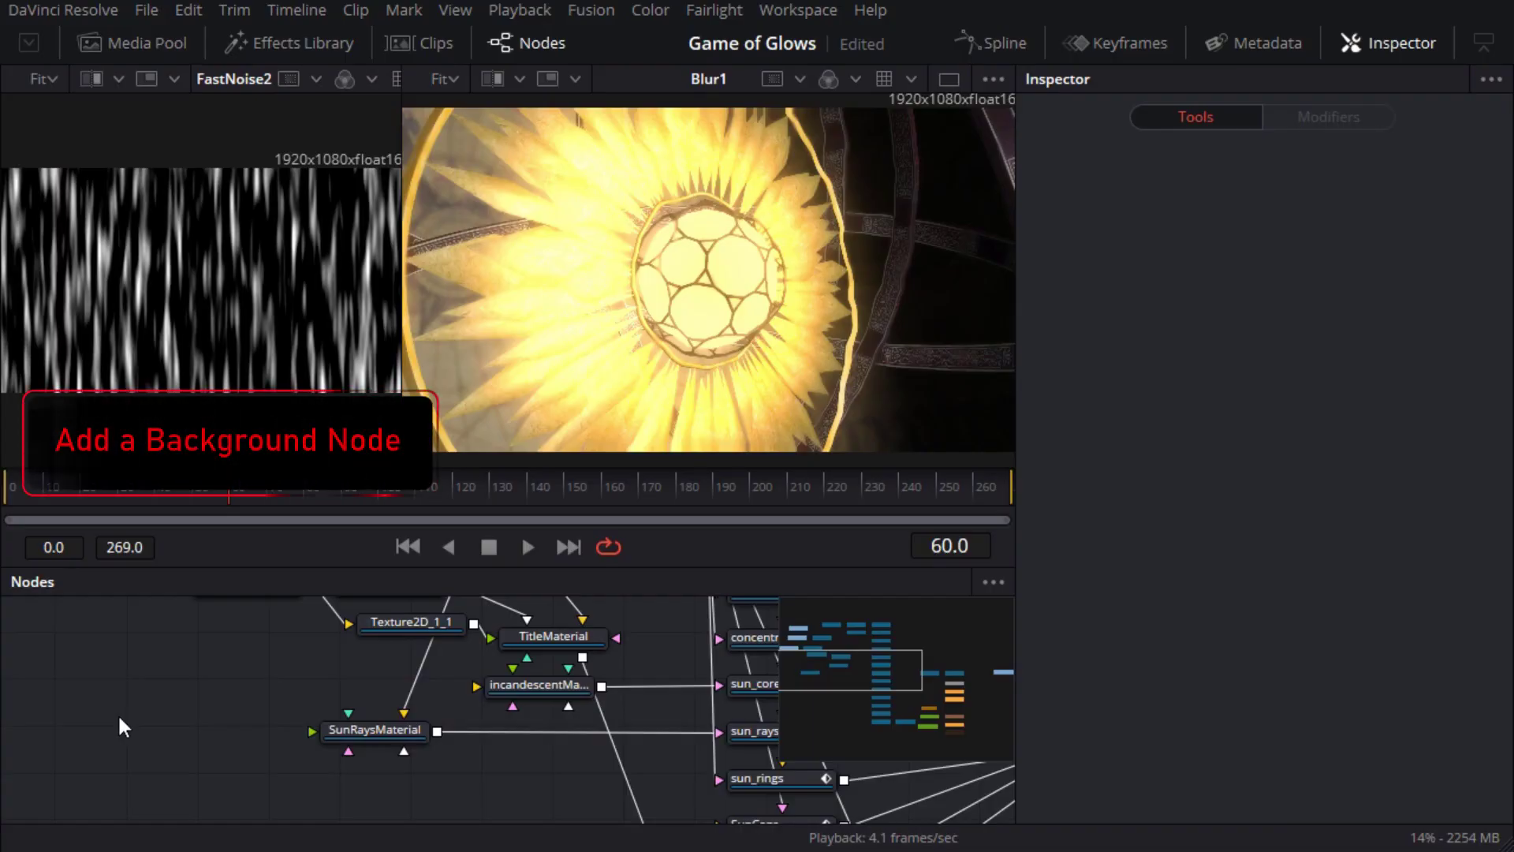
Add a vertical-type Background node and connect it into SunRaysMaterial.
key("shift+space")
type("bg")
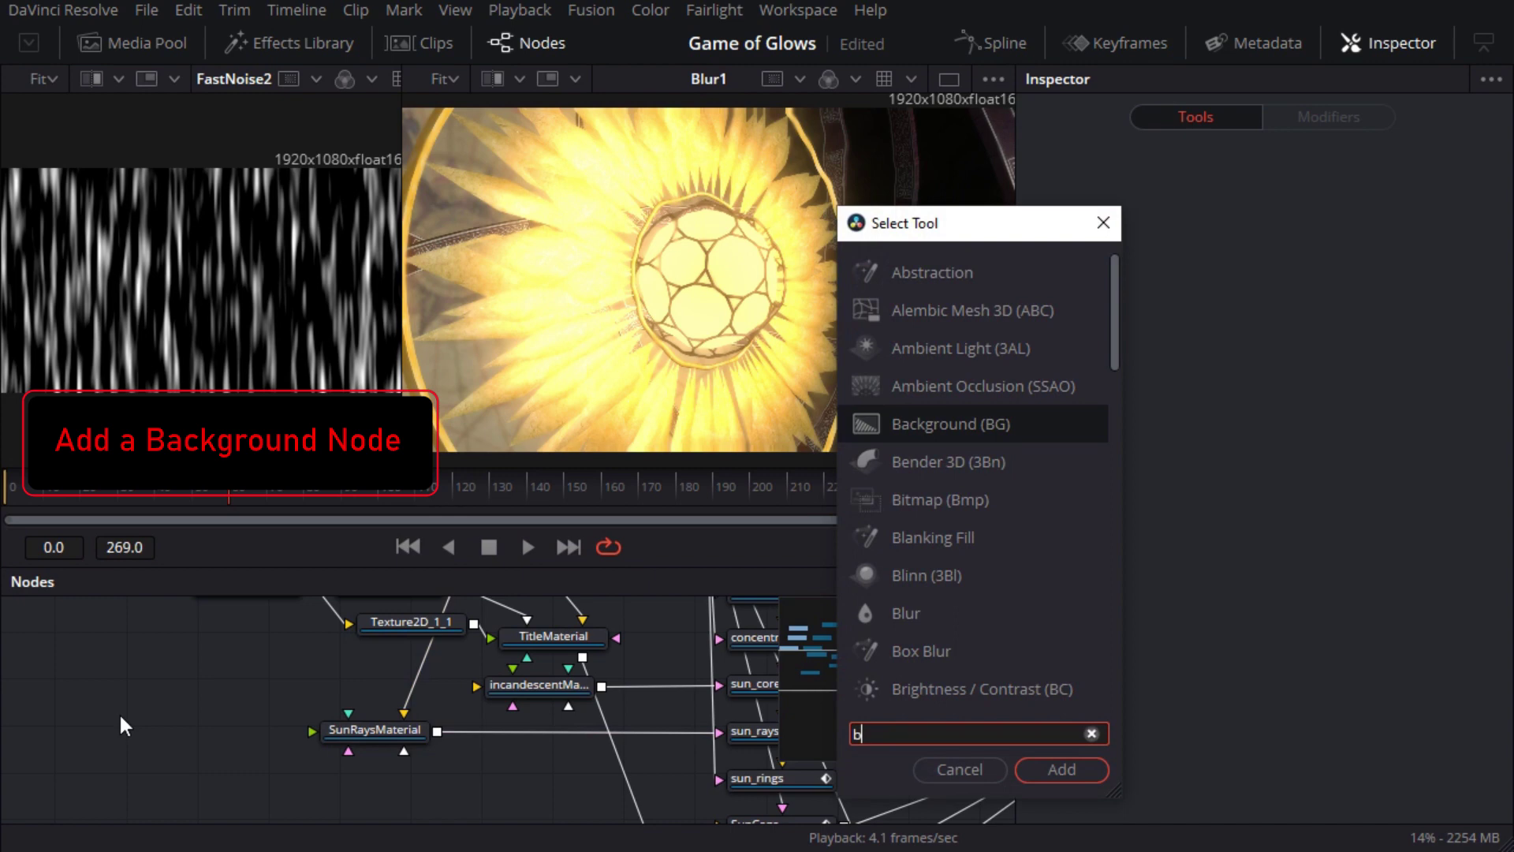
left_click(1054, 763)
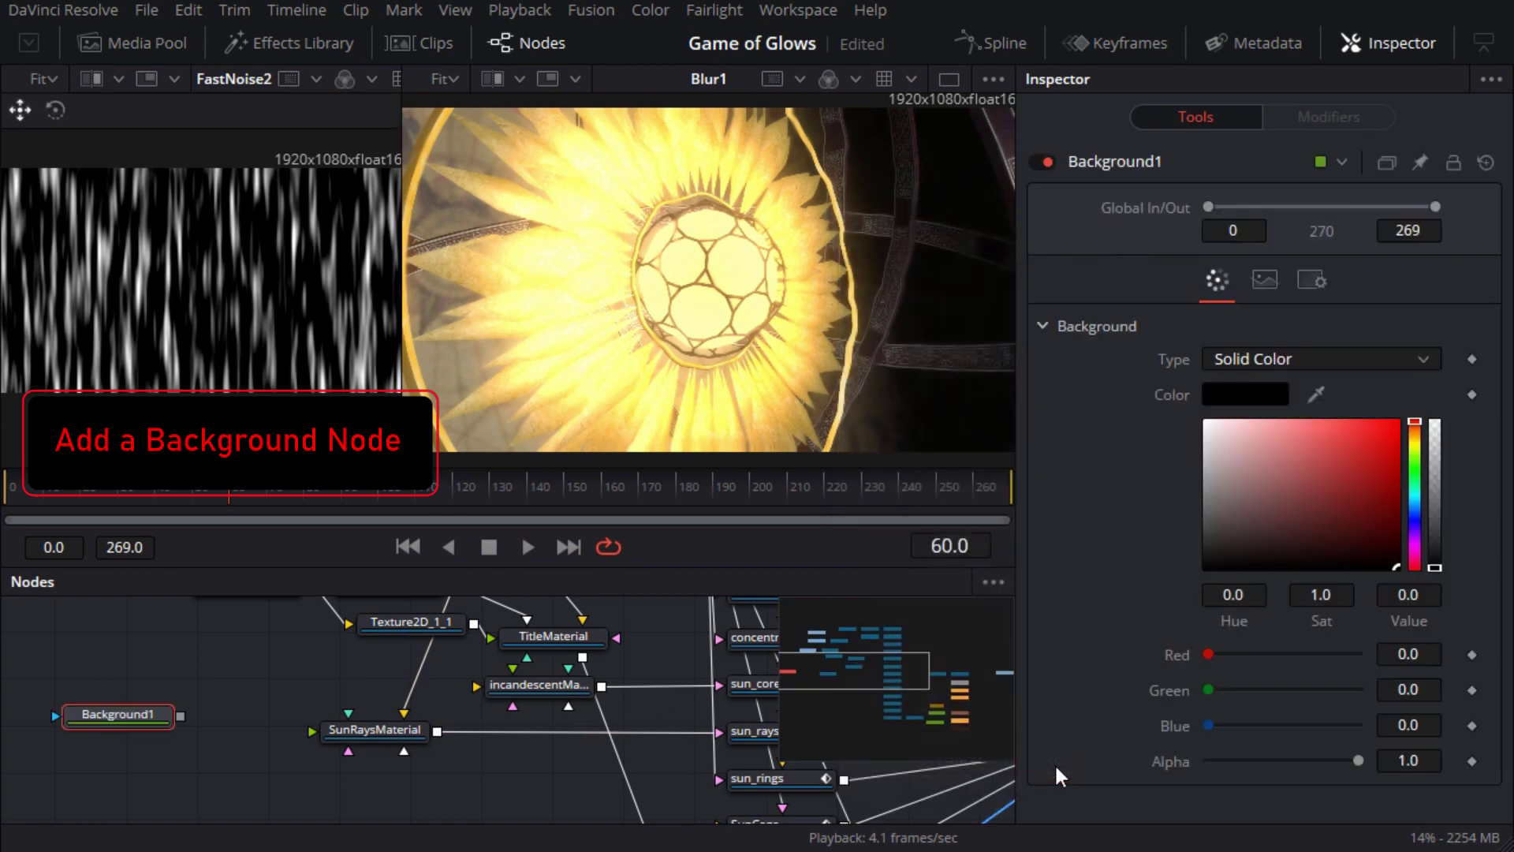
left_click(1247, 358)
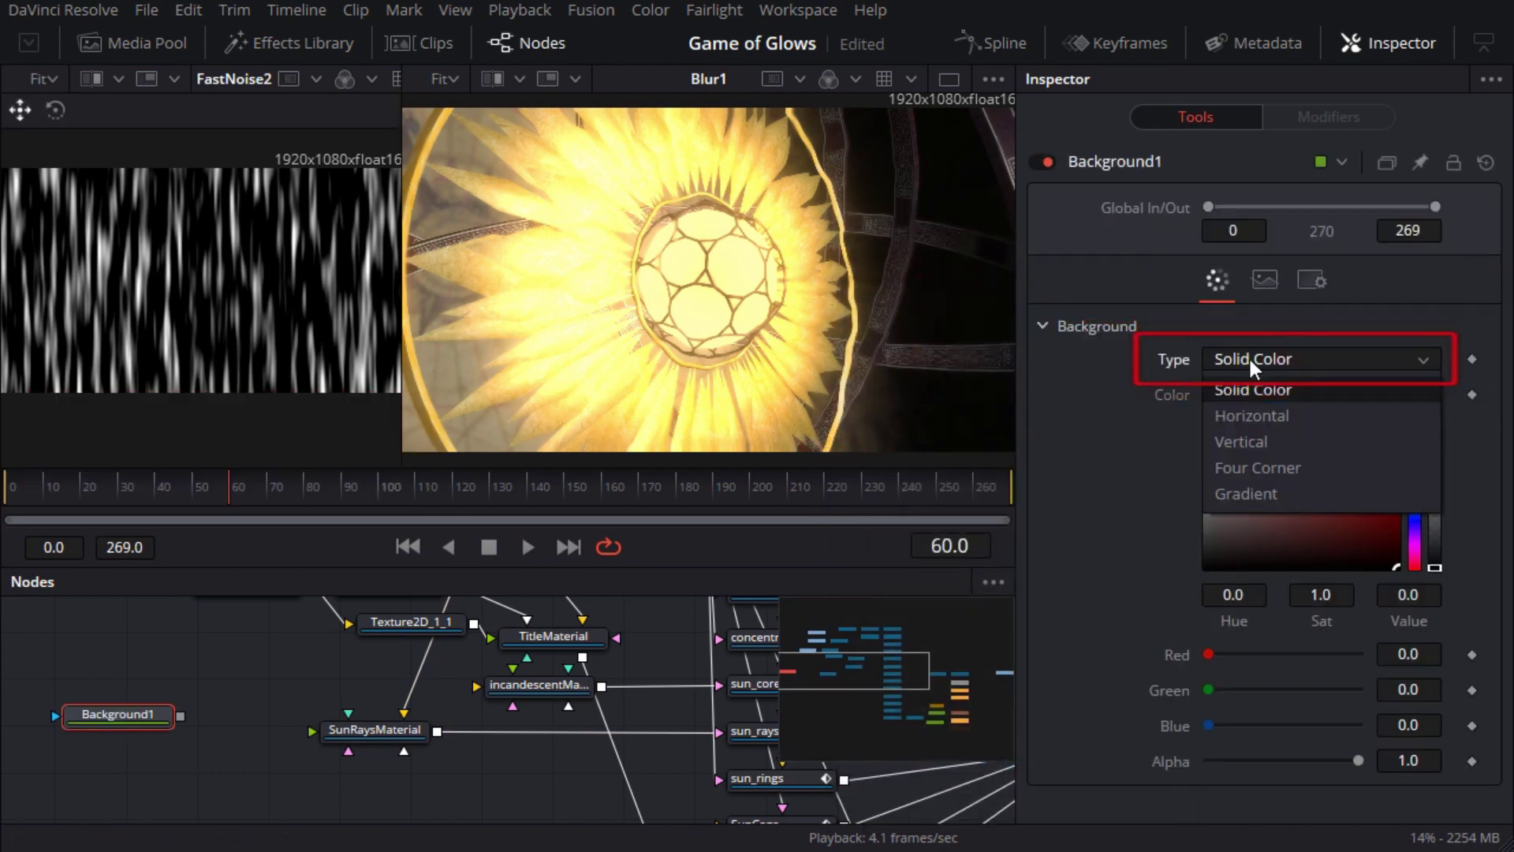
left_click(1251, 442)
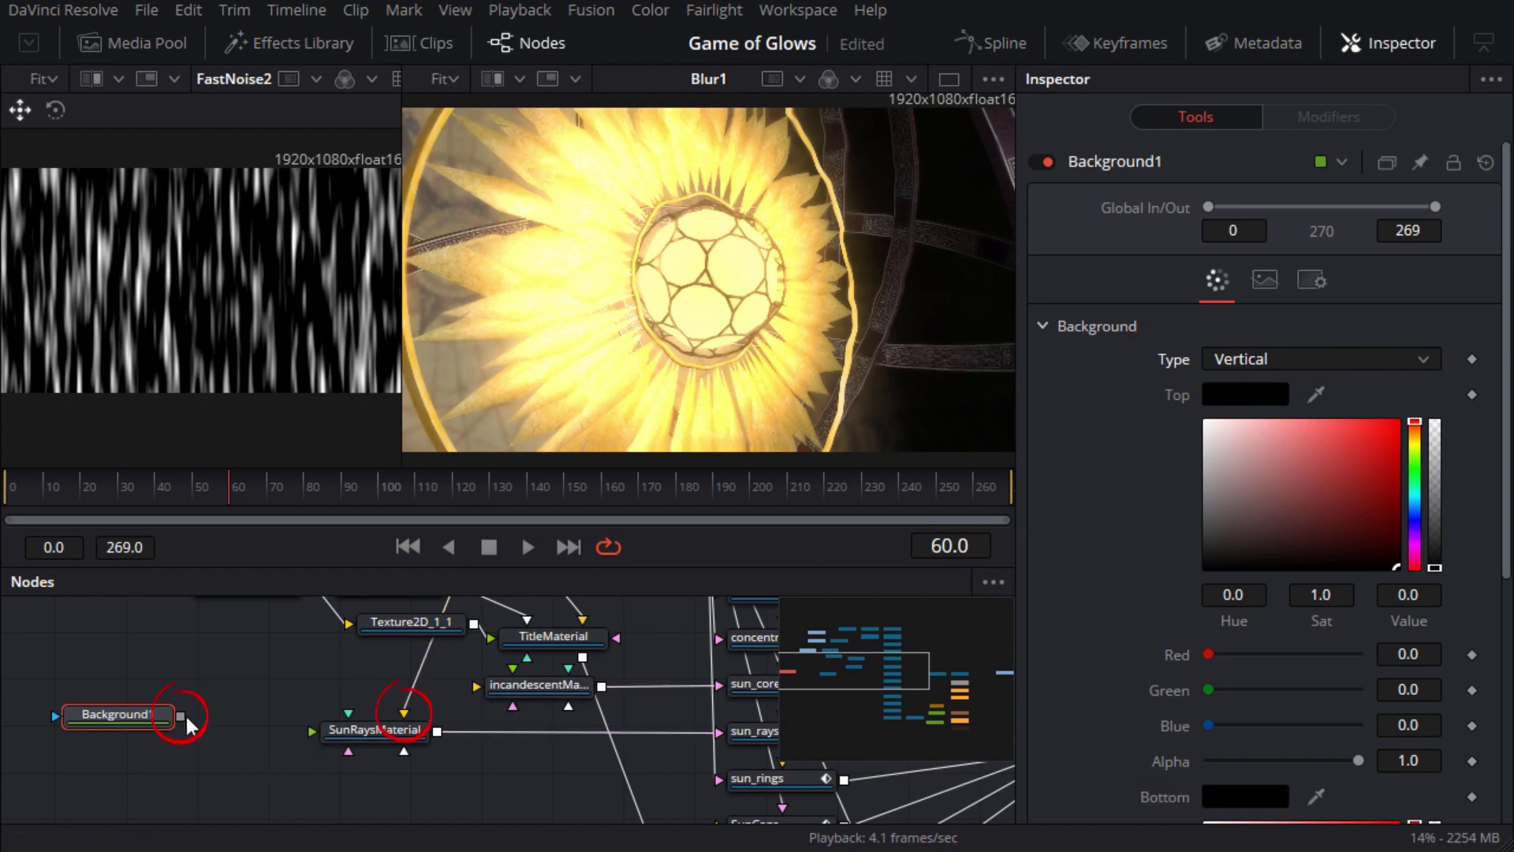
left_click_drag(180, 715, 350, 717)
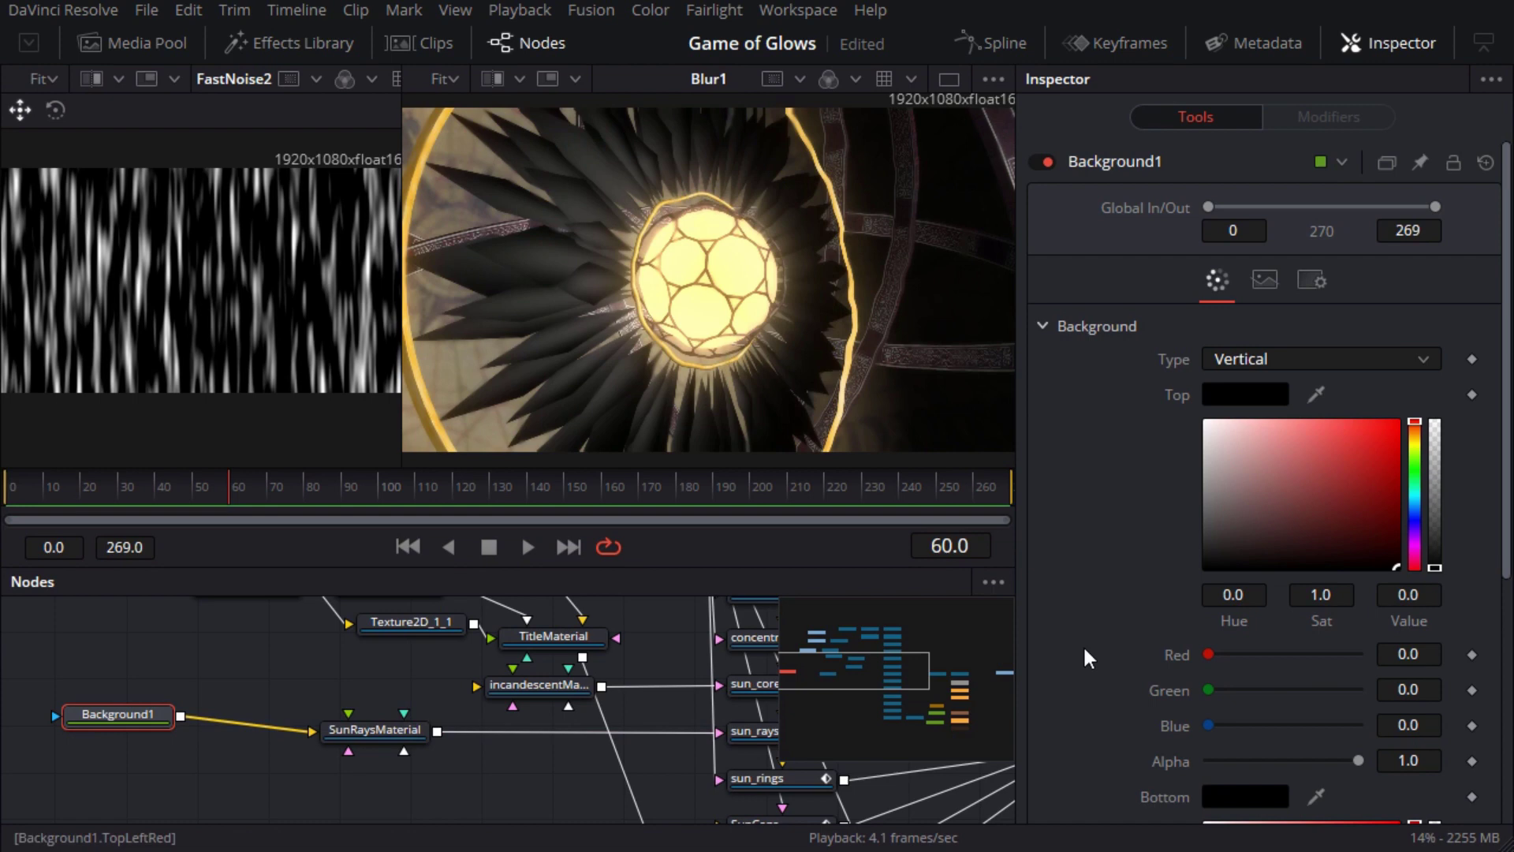
Colour the gradient pale beige at top and brown at bottom, and move the node lower.
scroll(1104, 599, "down", 3)
left_click(1301, 318)
left_click(1414, 301)
left_click_drag(1416, 302, 1417, 295)
left_click_drag(1294, 315, 1262, 302)
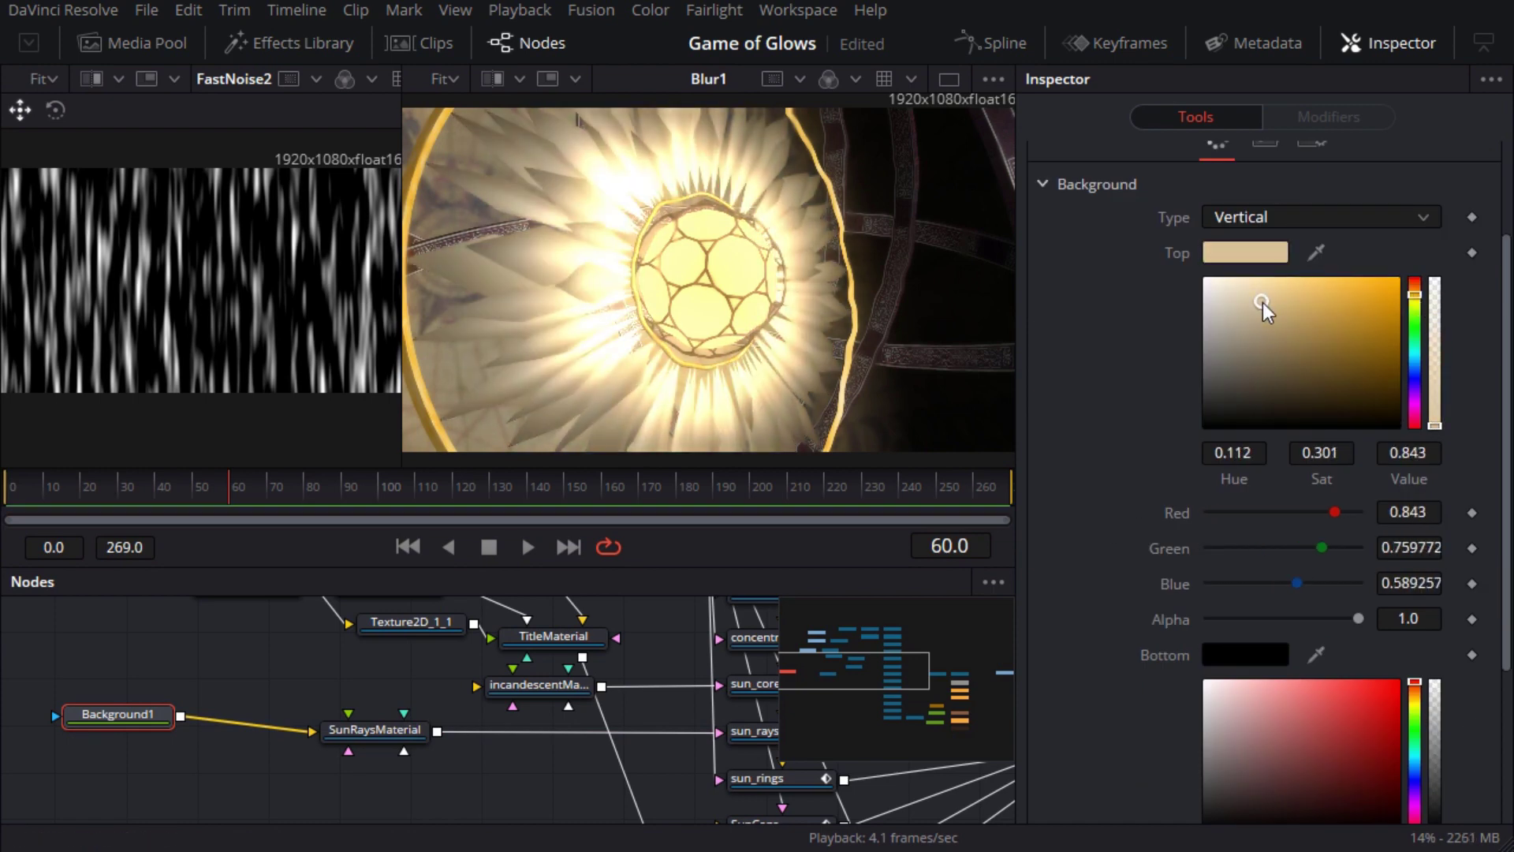
left_click(1414, 694)
left_click(1315, 744)
left_click_drag(1315, 746, 1353, 765)
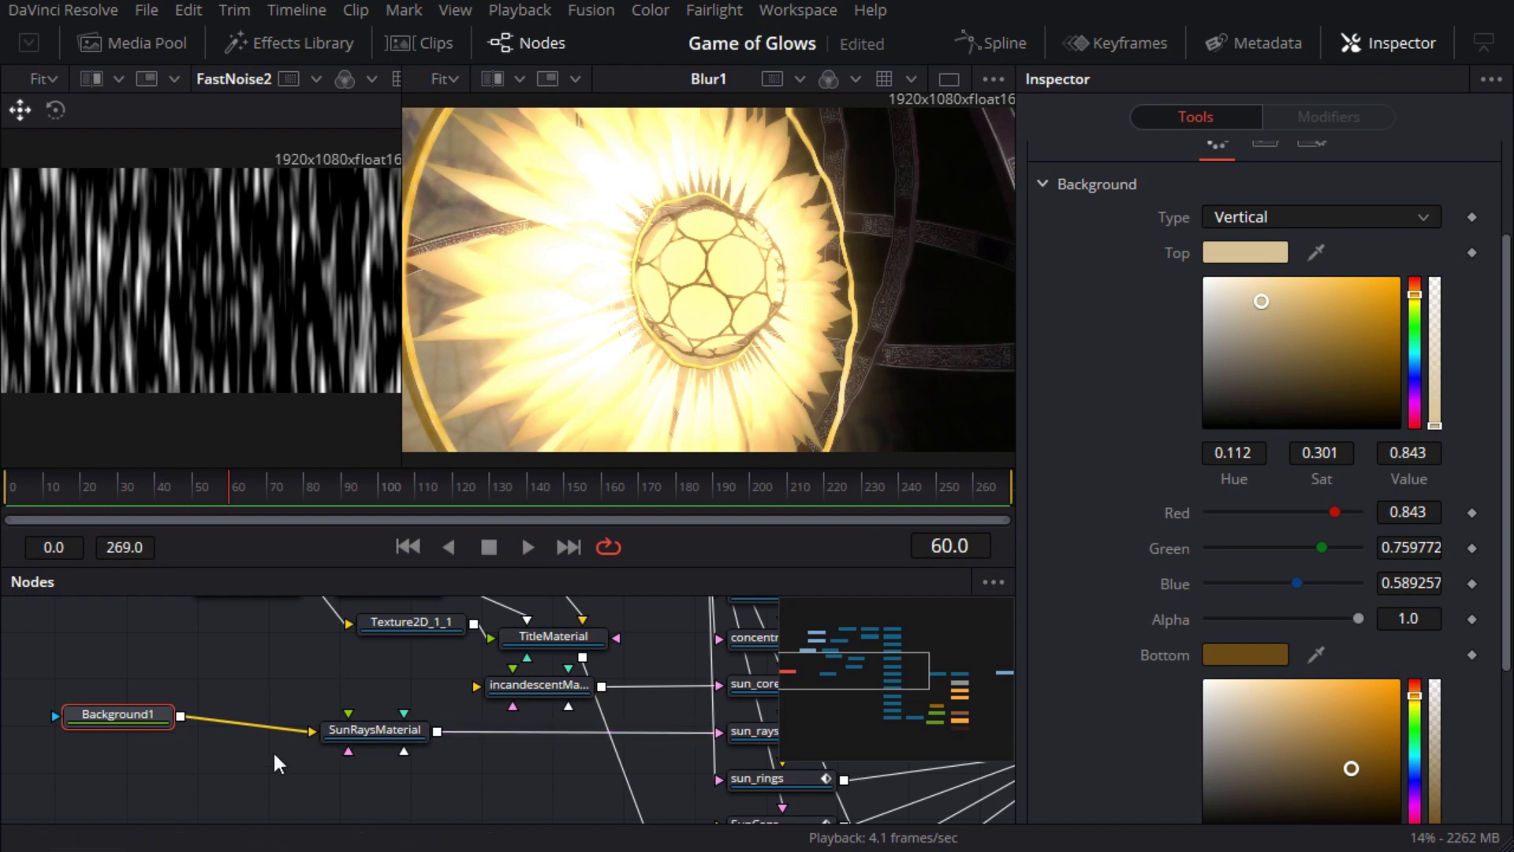
left_click_drag(139, 721, 134, 737)
Add a Plasma1 generator node and show it in the left viewer.
left_click(136, 673)
key("shift+space")
type("bg")
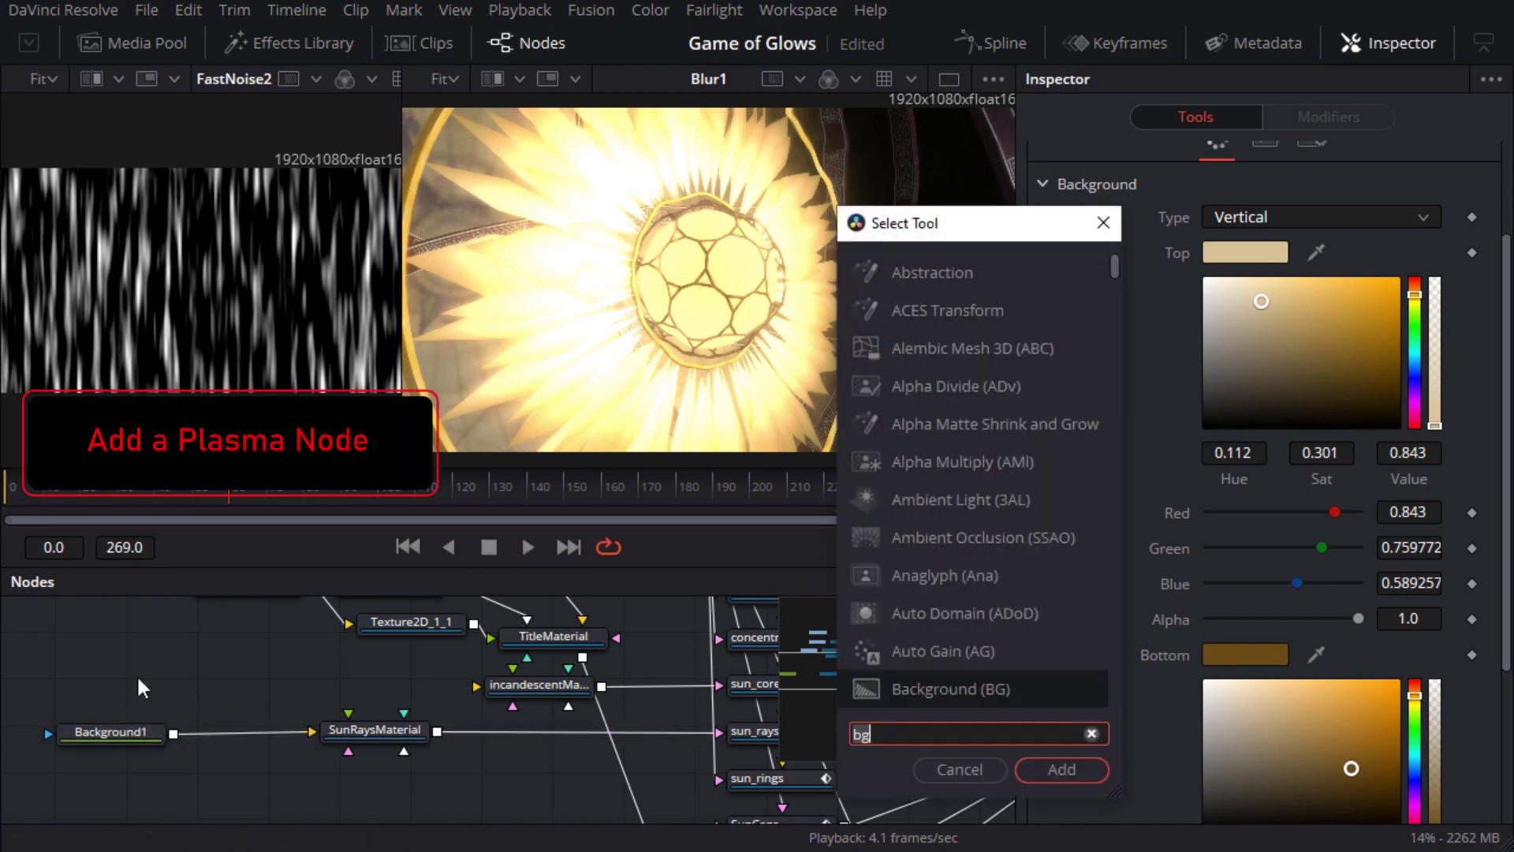
key("BackSpace")
key("BackSpace")
type("plas")
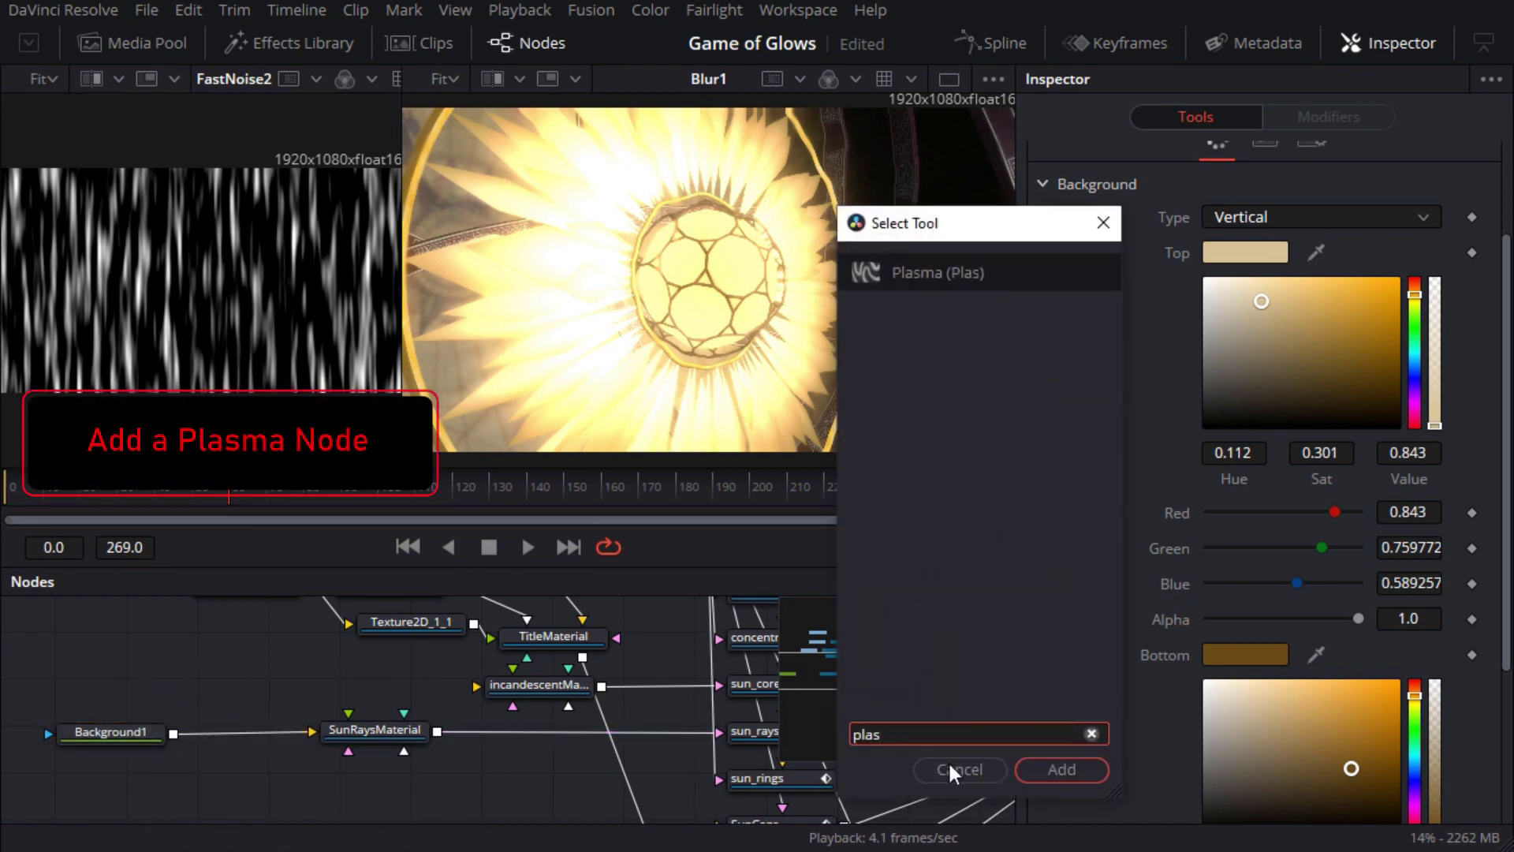
left_click(1059, 770)
left_click(98, 696)
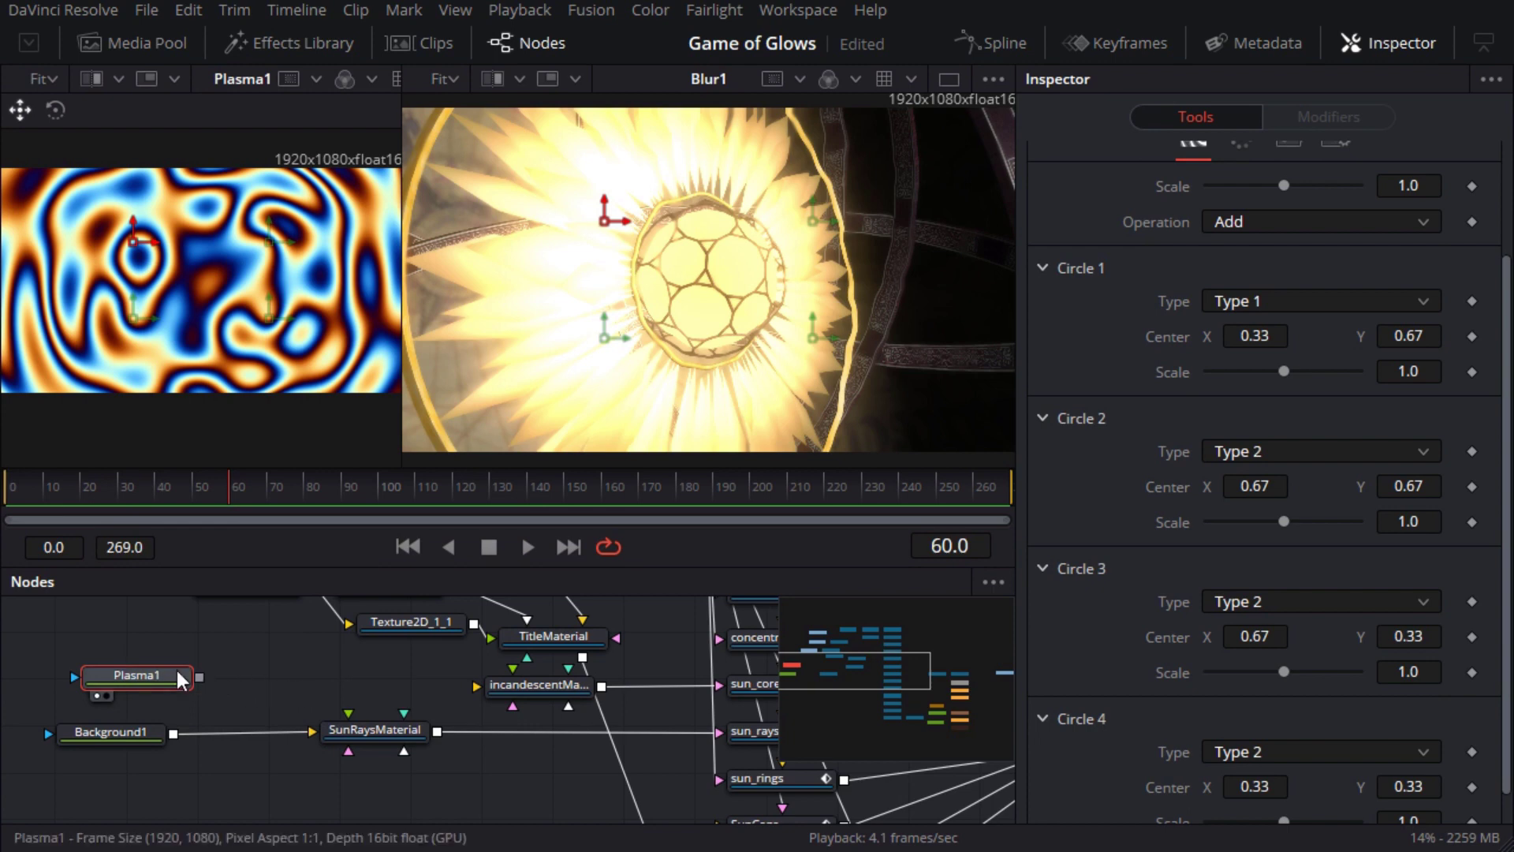
Drive Plasma1's Phase with the expression =time / 30 and play to check it.
scroll(1277, 197, "up", 3)
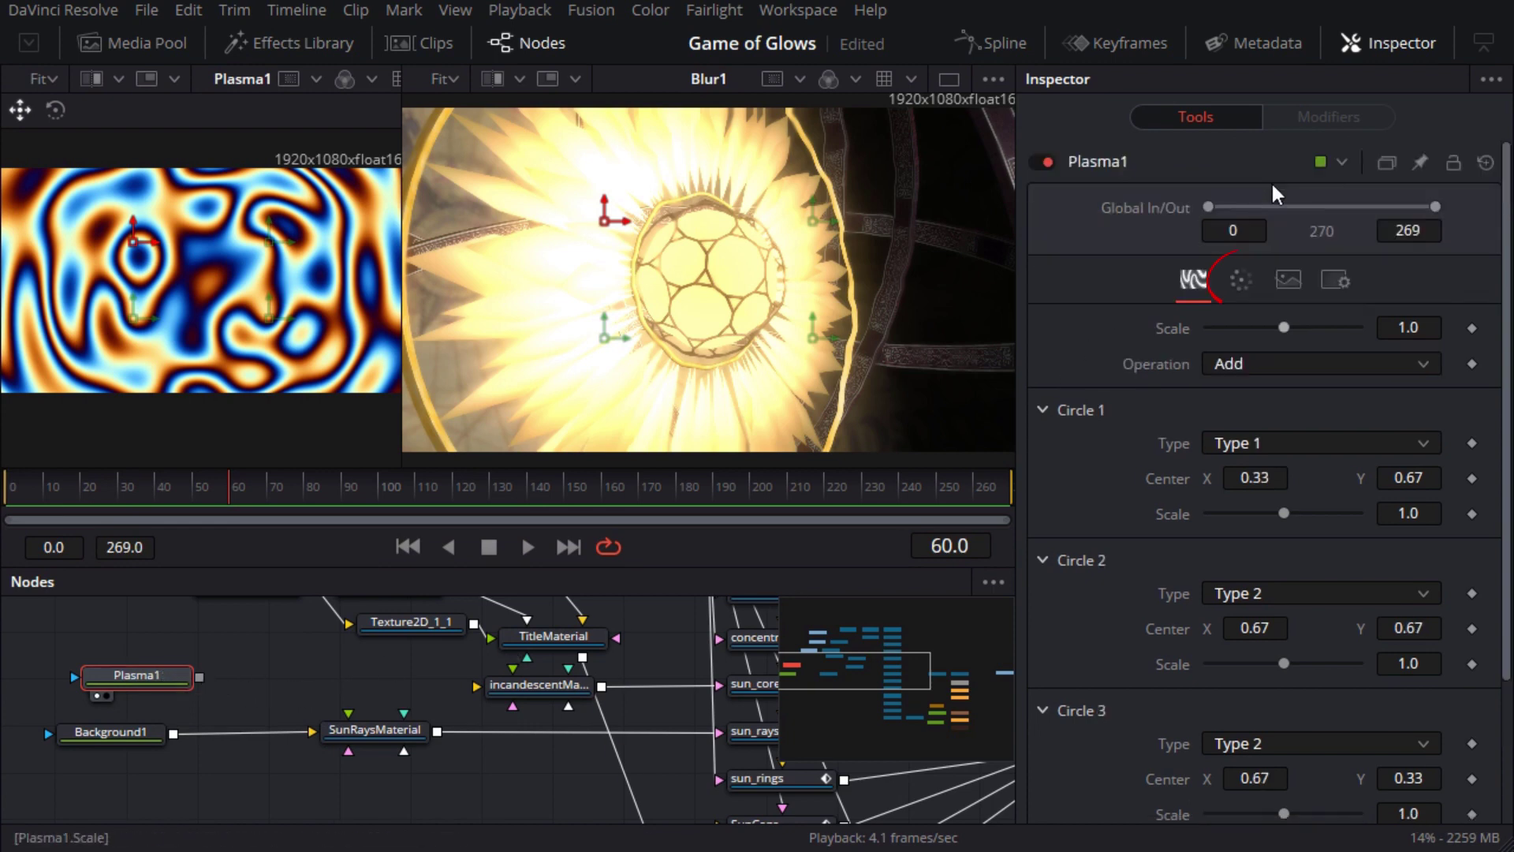
left_click(1240, 284)
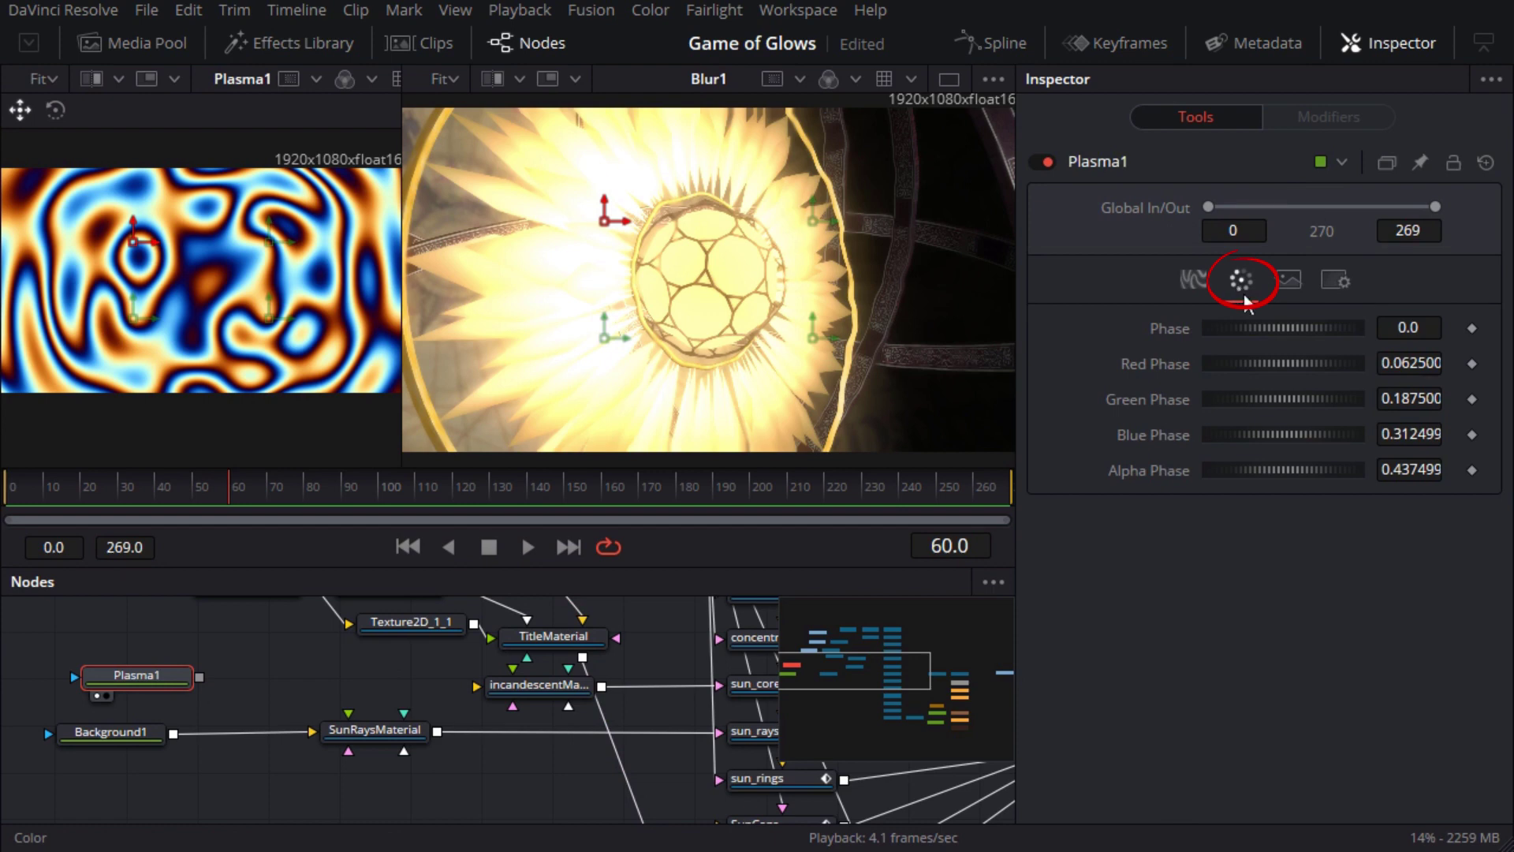
left_click_drag(1245, 337, 1311, 348)
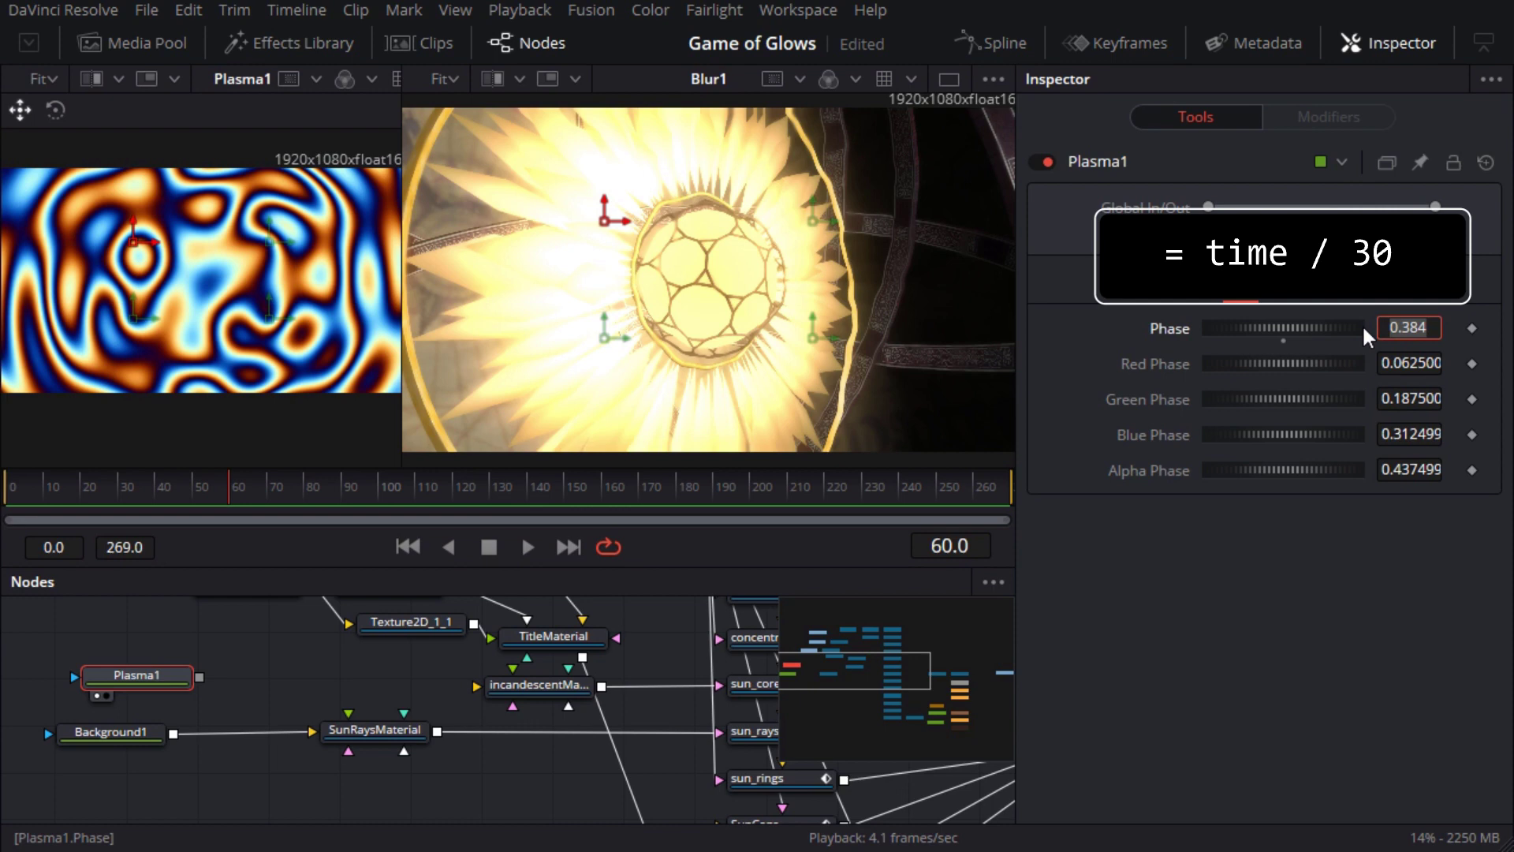
type("=")
type("time / 30")
key("Tab")
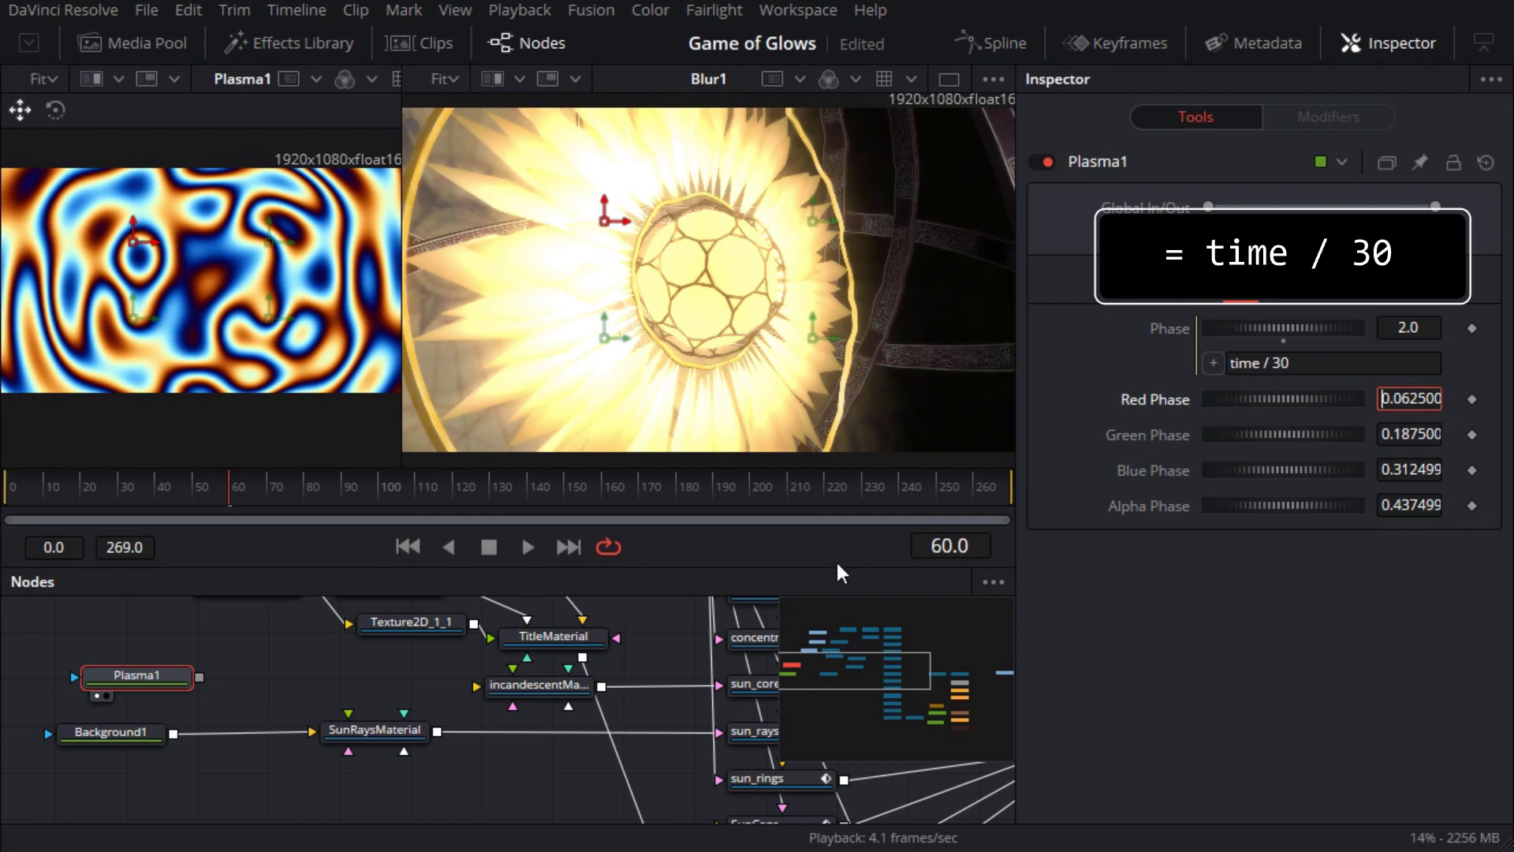
left_click(528, 546)
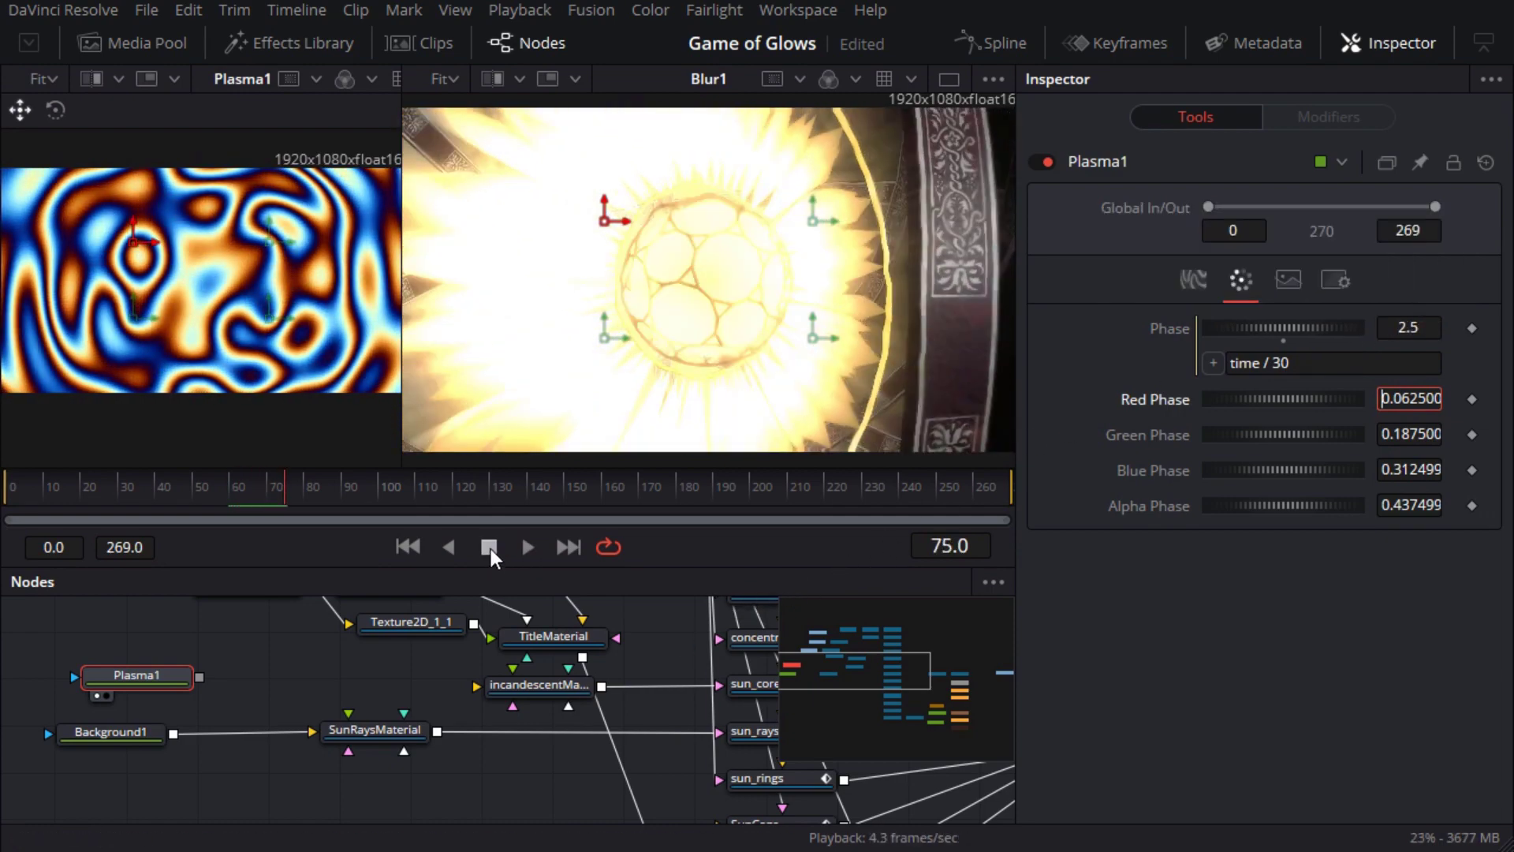
left_click(264, 493)
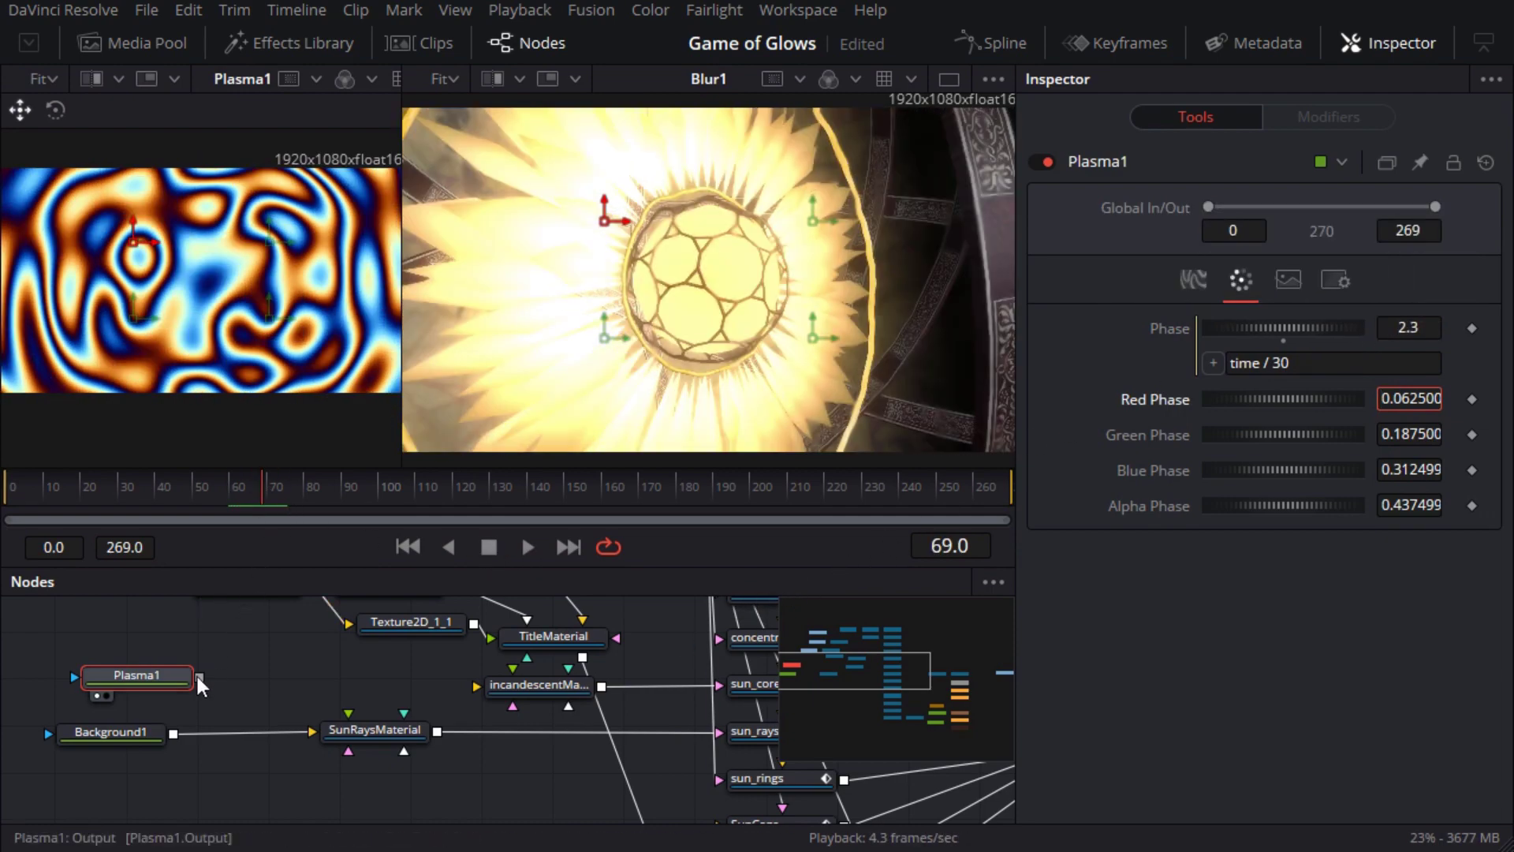
Merge Plasma1 into the background link and rename Background1 to 'Gradient'.
left_click_drag(199, 676, 190, 732)
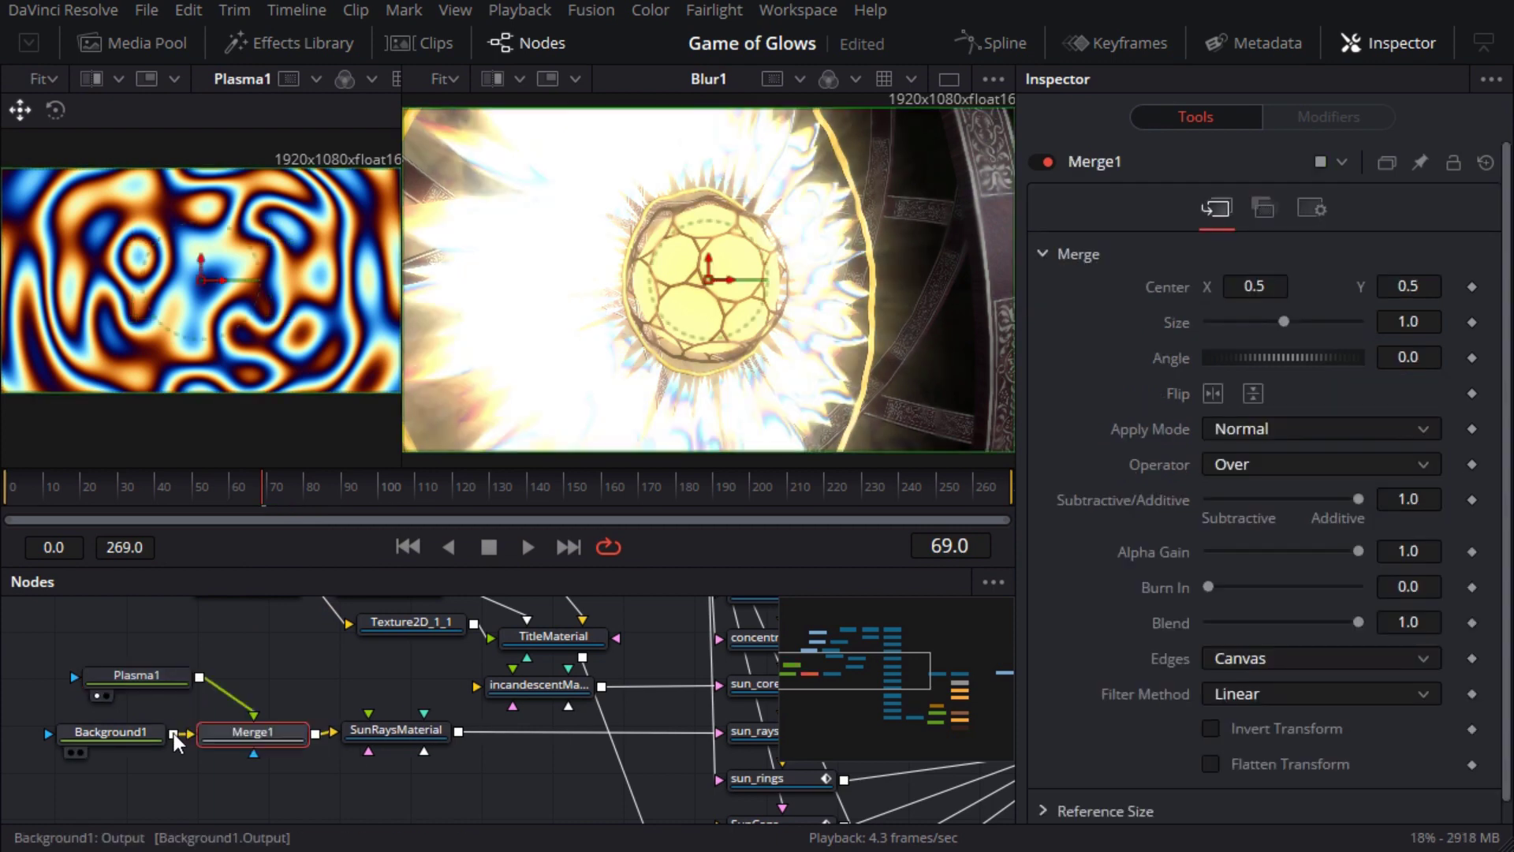
left_click(126, 731)
key("F2")
type("Gradi")
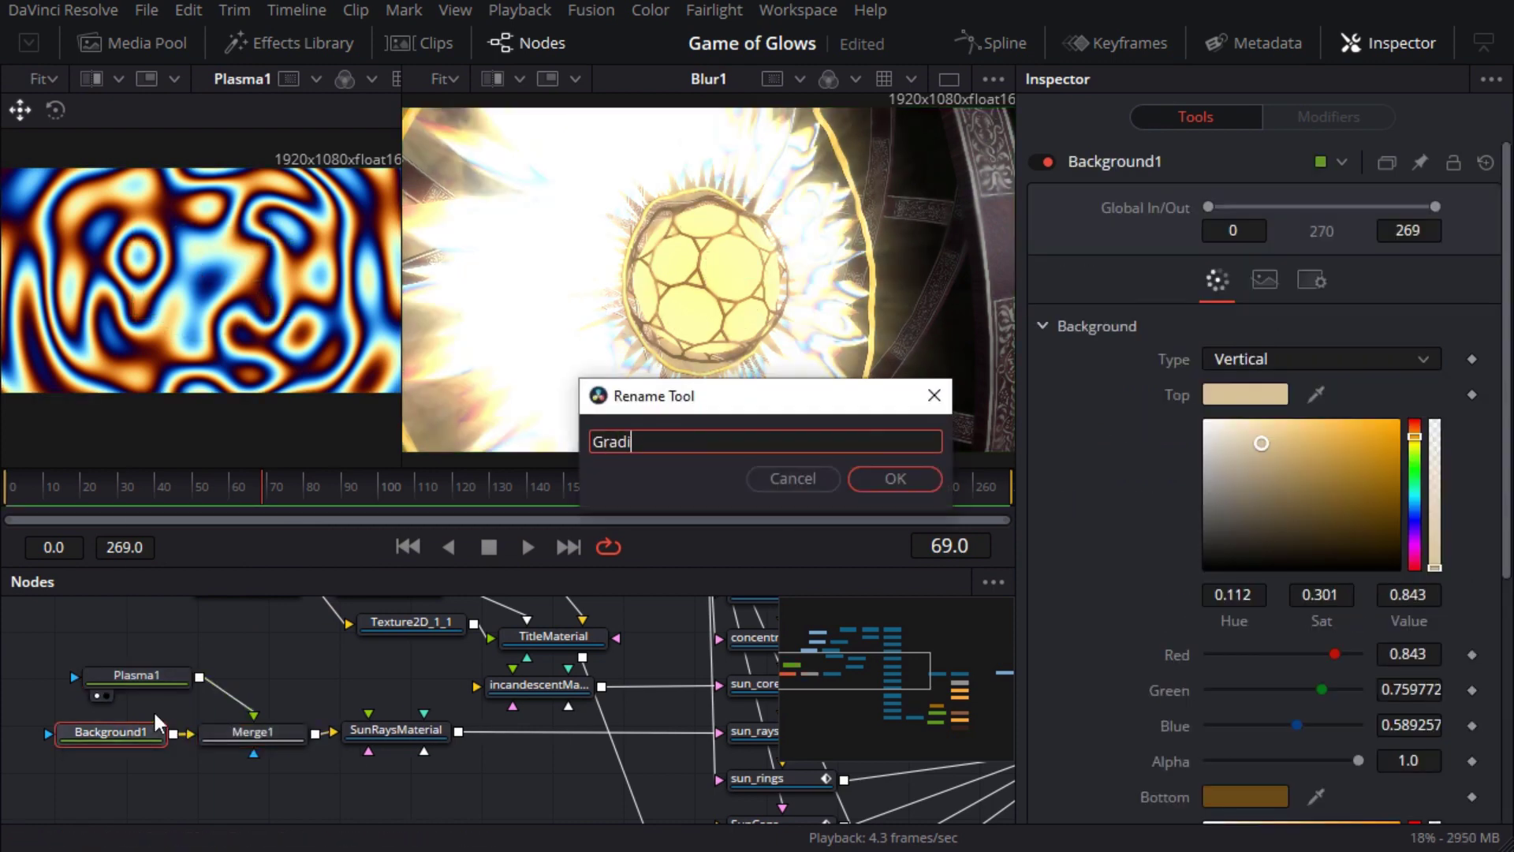
type("ent")
key("Return")
key("1")
Set Merge1's Apply Mode to Luminosity with Blend 0.2.
left_click(249, 733)
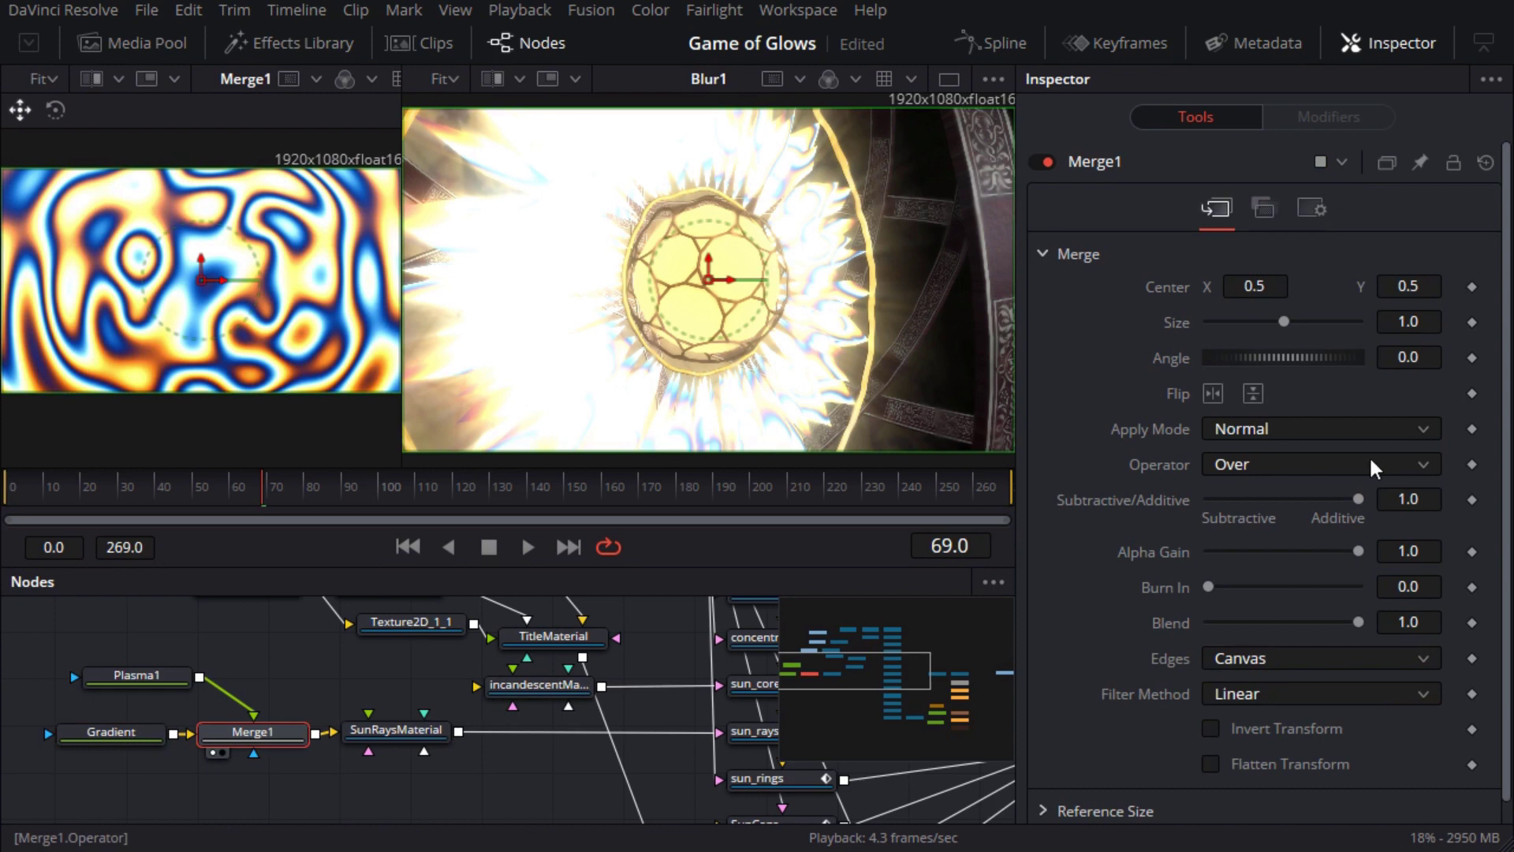
left_click(1333, 430)
scroll(1328, 601, "down", 1)
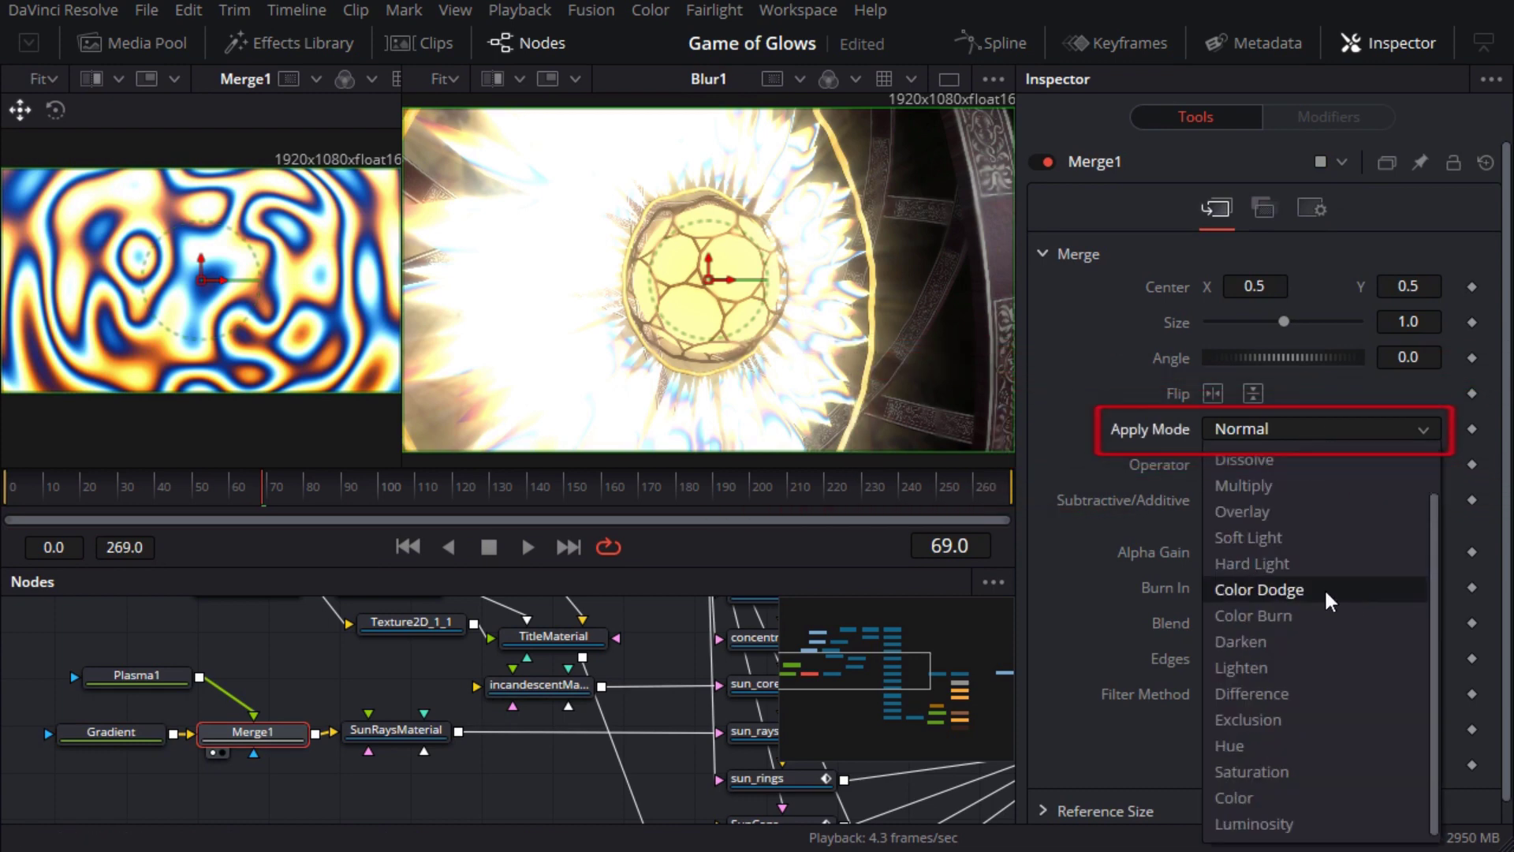
left_click(1295, 825)
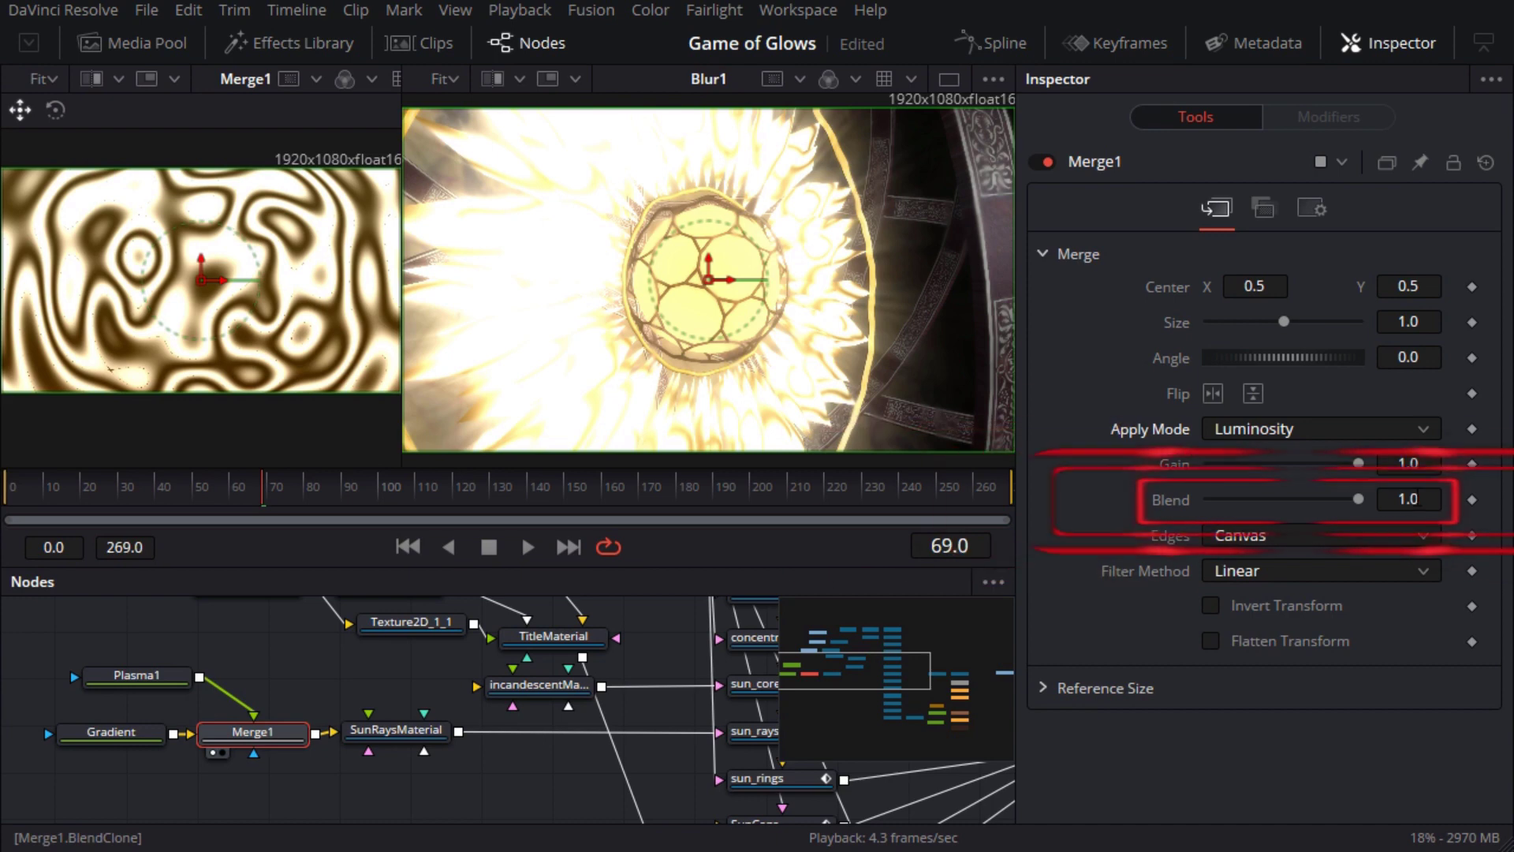
left_click(1412, 498)
left_click(1256, 285)
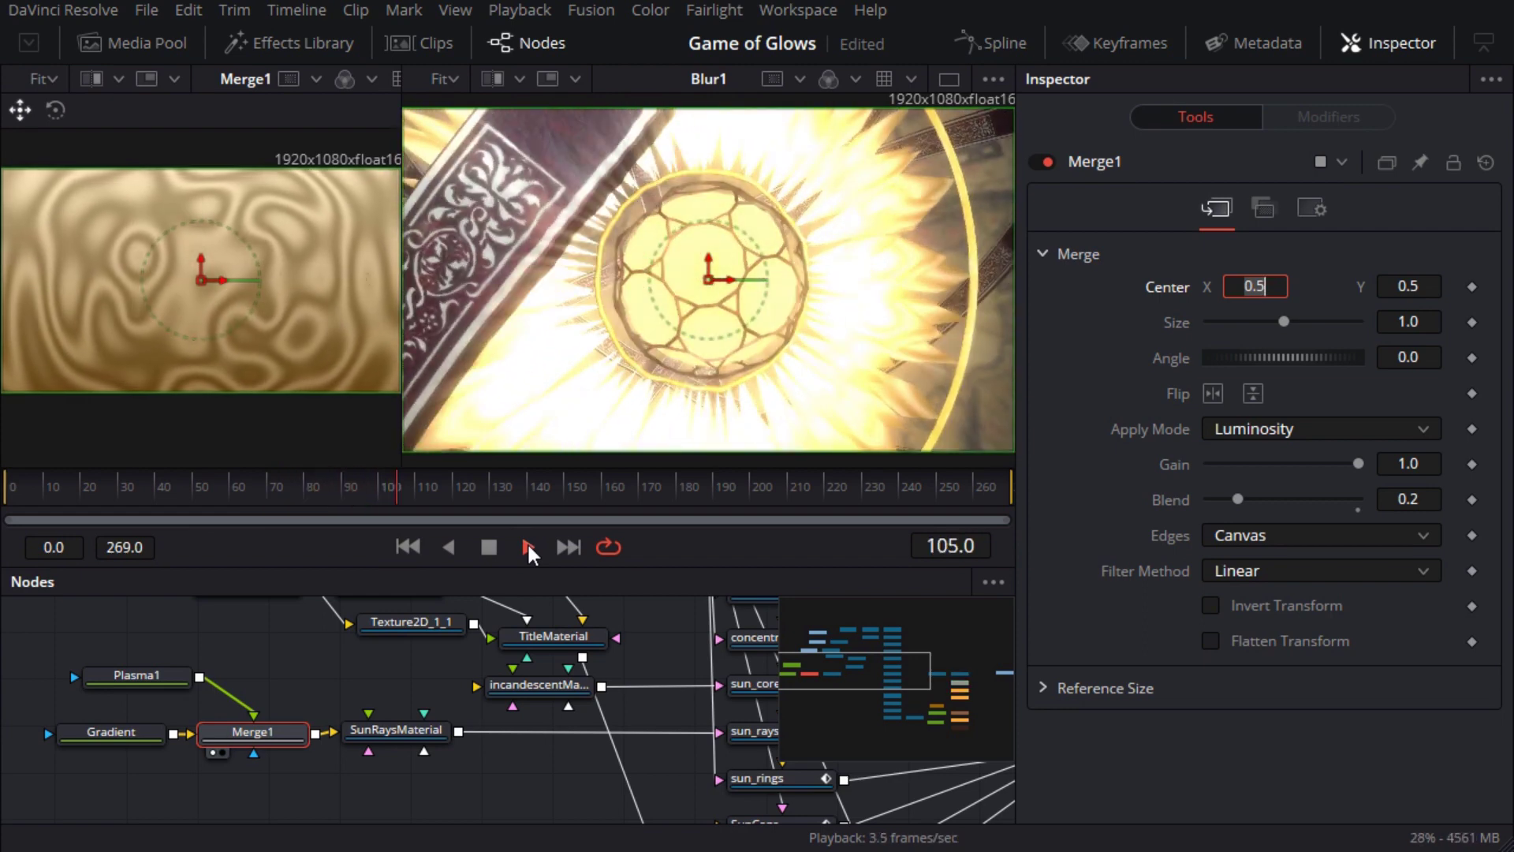
left_click(530, 550)
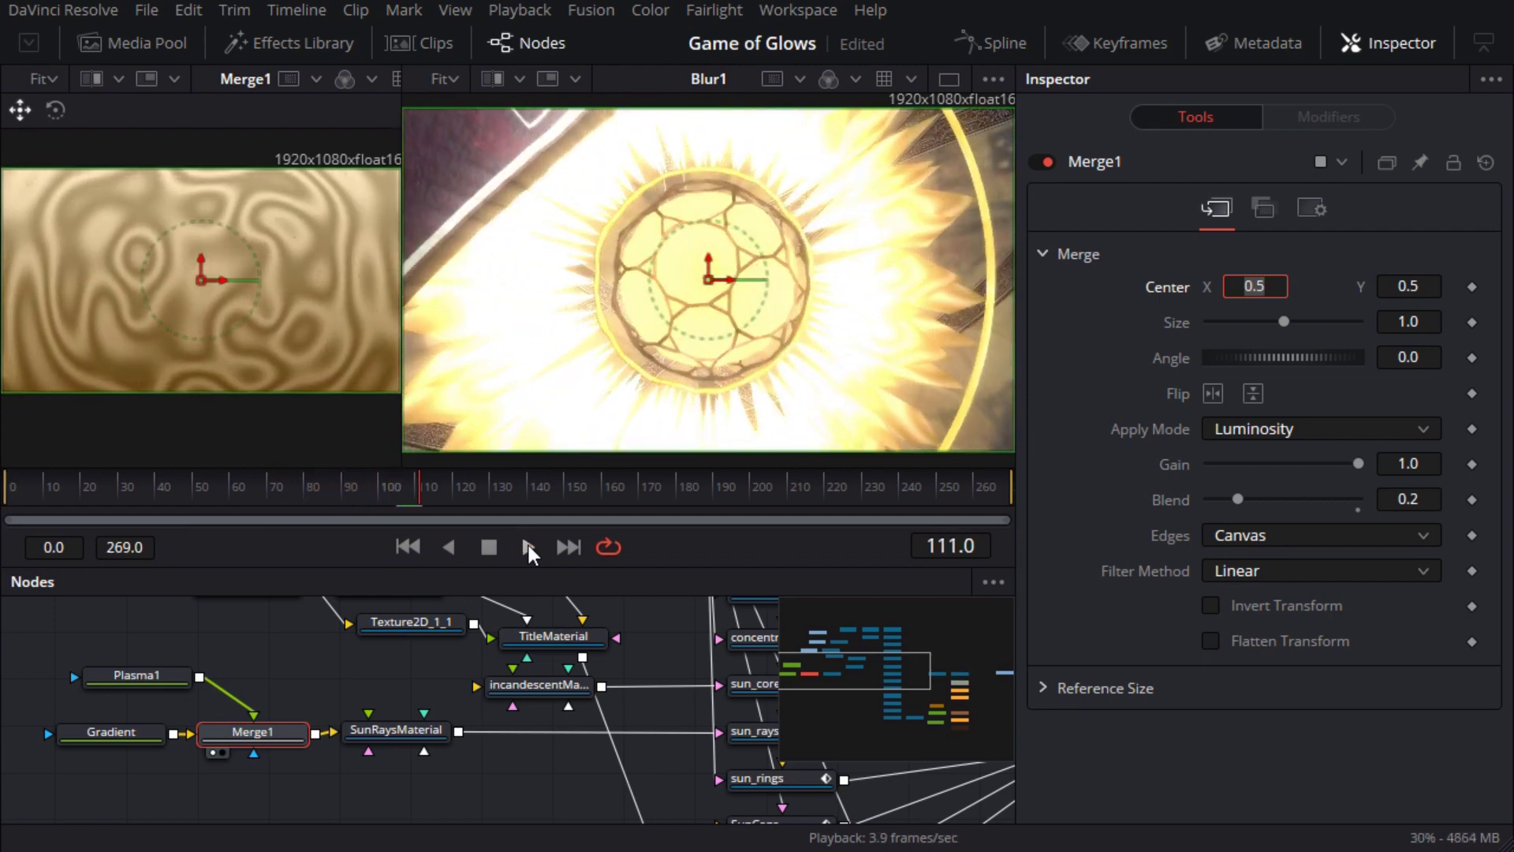
Tone the Gradient's top and bottom colours toward a muted gold.
left_click(112, 730)
left_click_drag(1265, 446, 1271, 473)
scroll(1340, 600, "down", 4)
left_click_drag(1351, 623, 1347, 612)
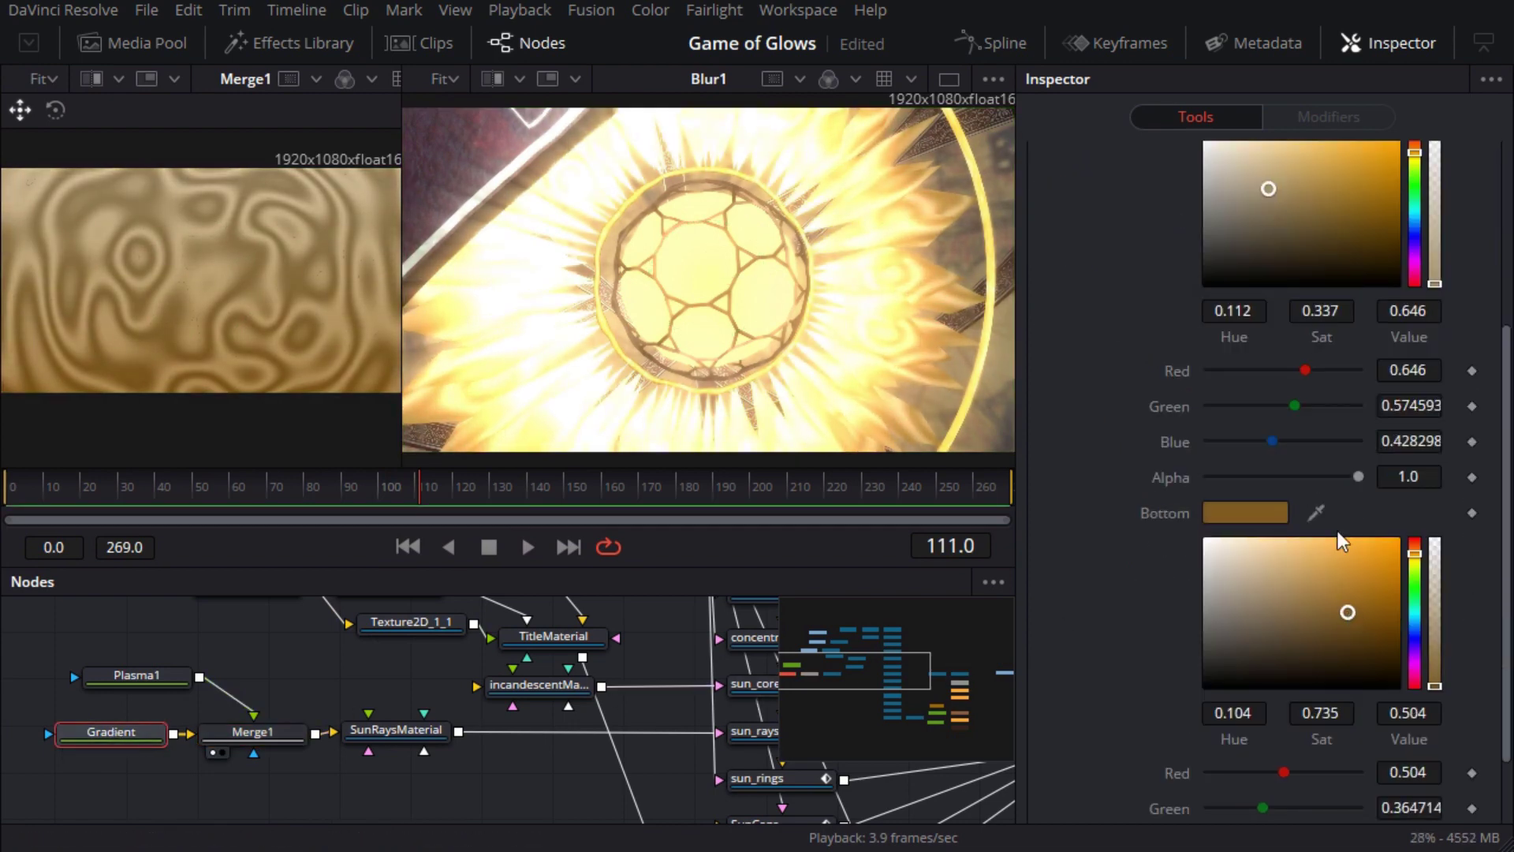
left_click_drag(1268, 190, 1272, 199)
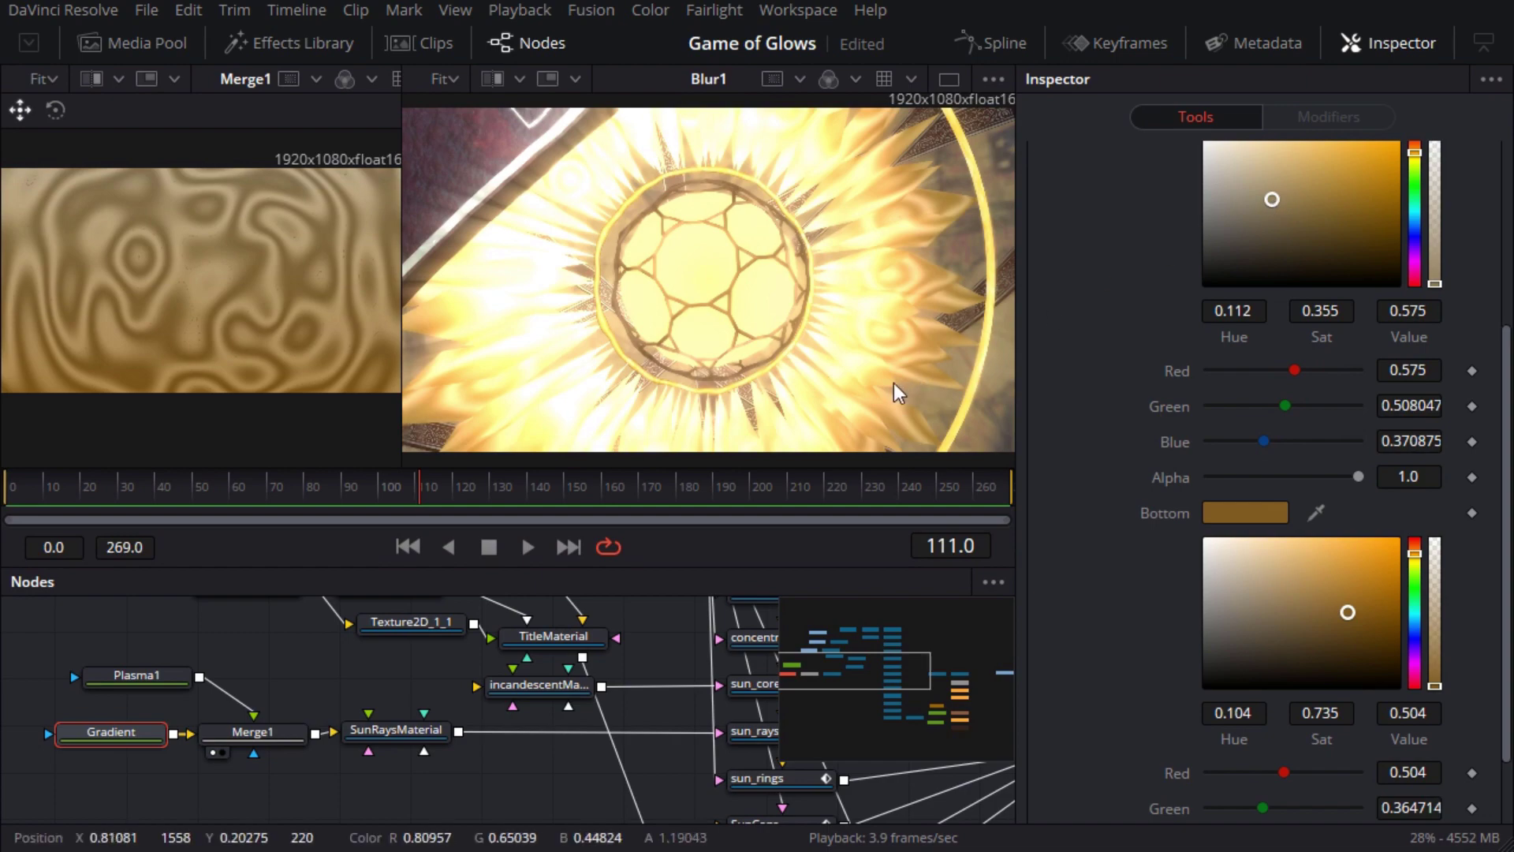
Play the animation from frame 18 to 46 to preview the new plasma colours.
key("space")
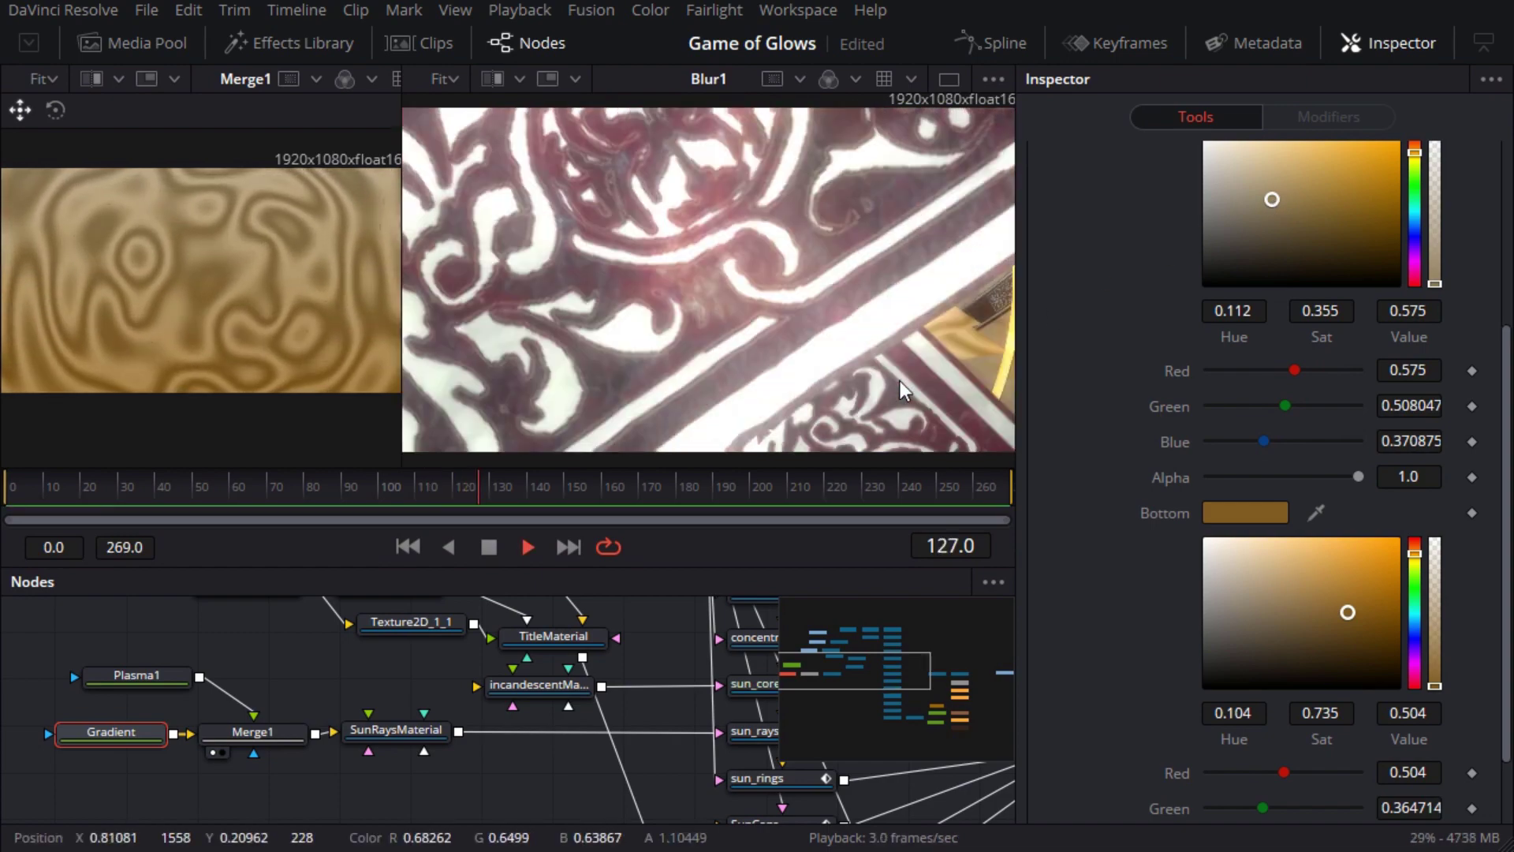
key("space")
left_click(73, 478)
key("space")
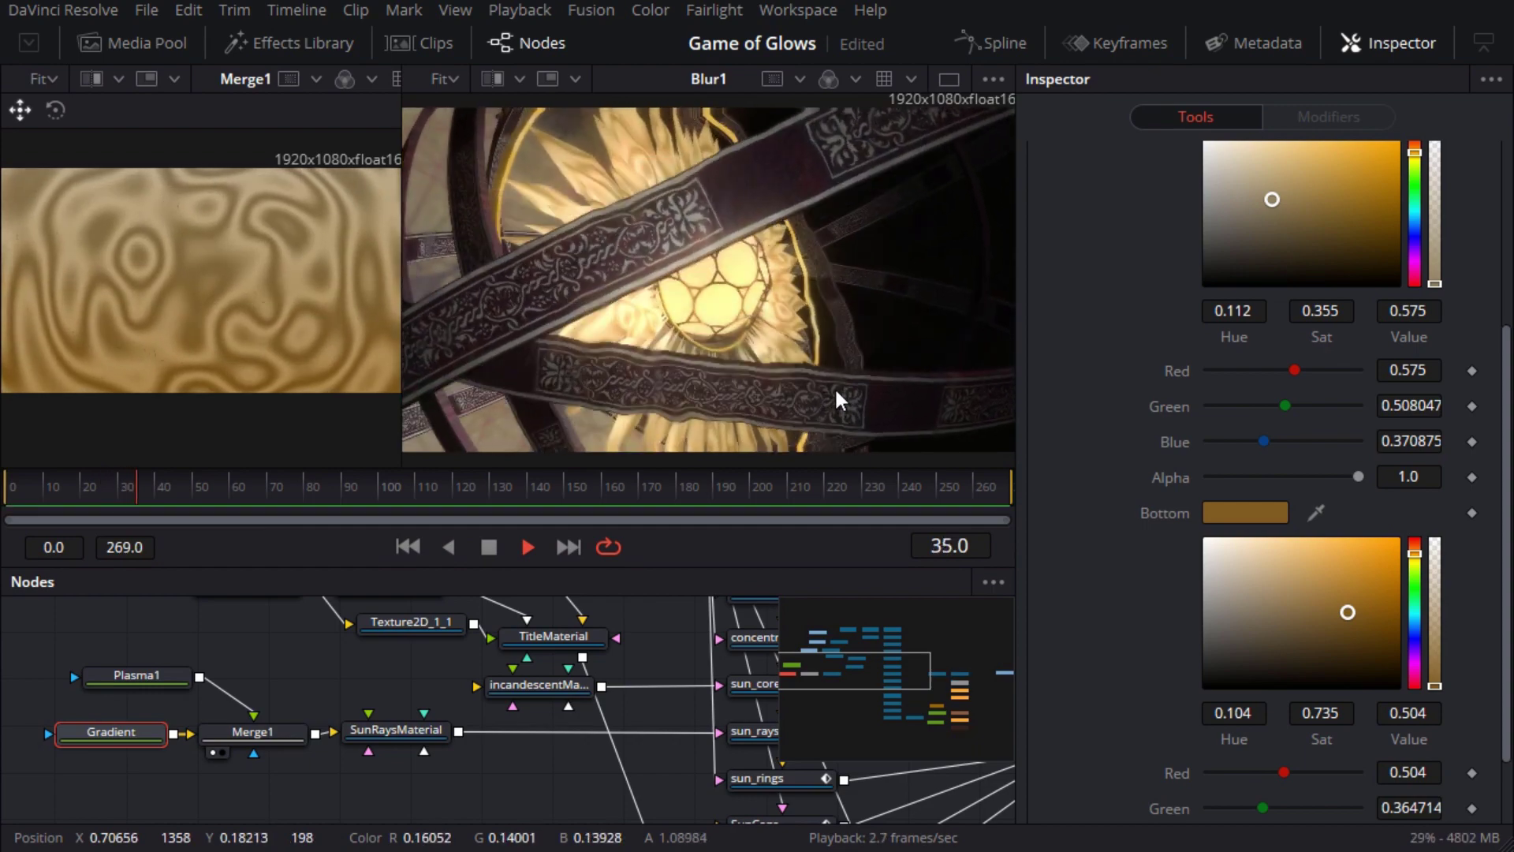
key("space")
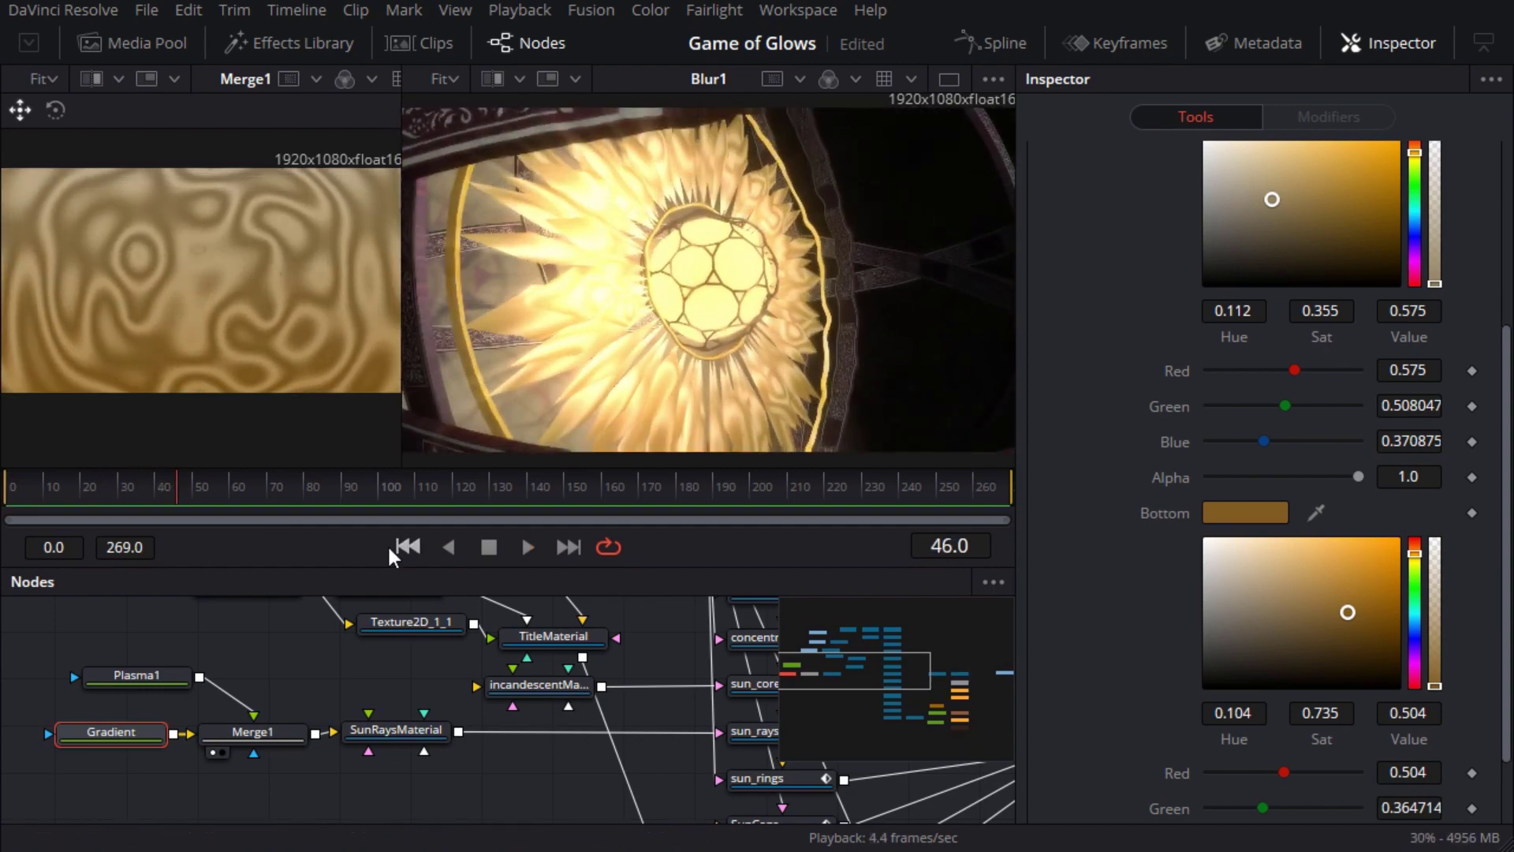
left_click(131, 676)
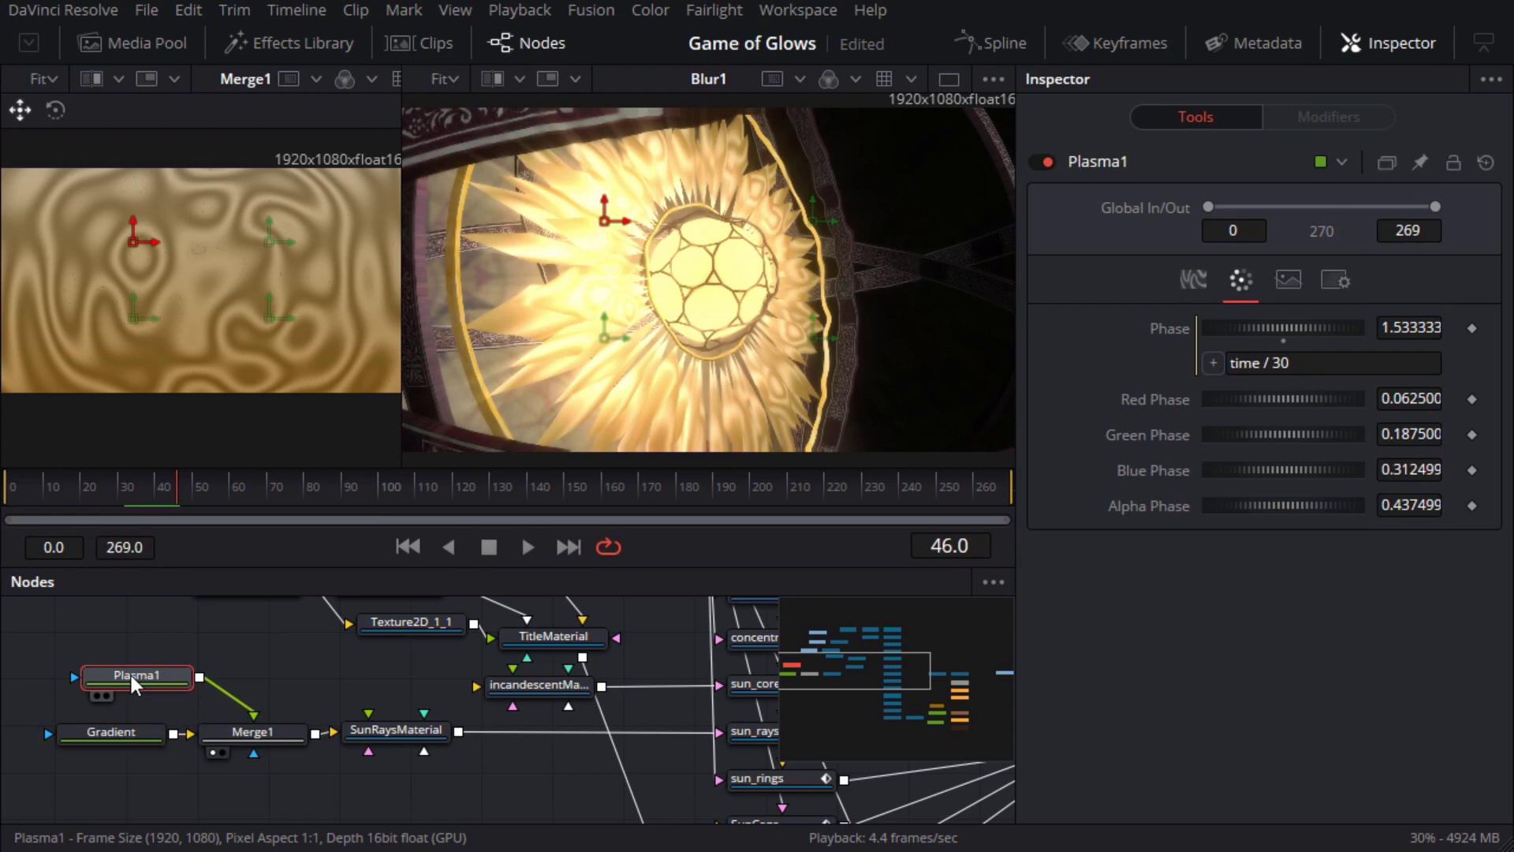
Set the plasma's Scale to 1.5 on the Circles tab and preview the larger pattern.
left_click(1195, 279)
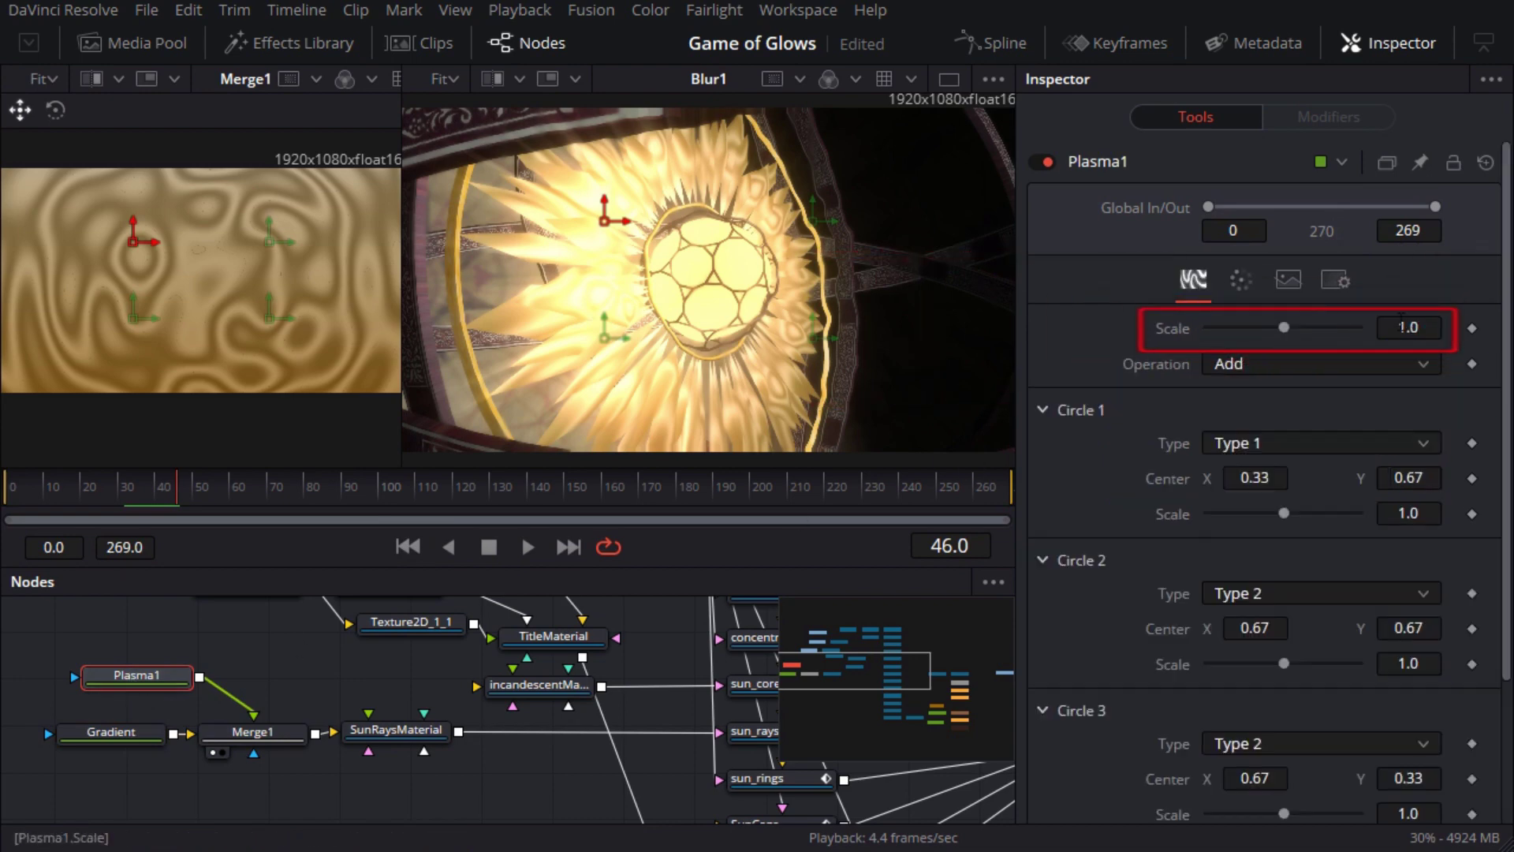
left_click(1436, 330)
type("1.5")
key("Tab")
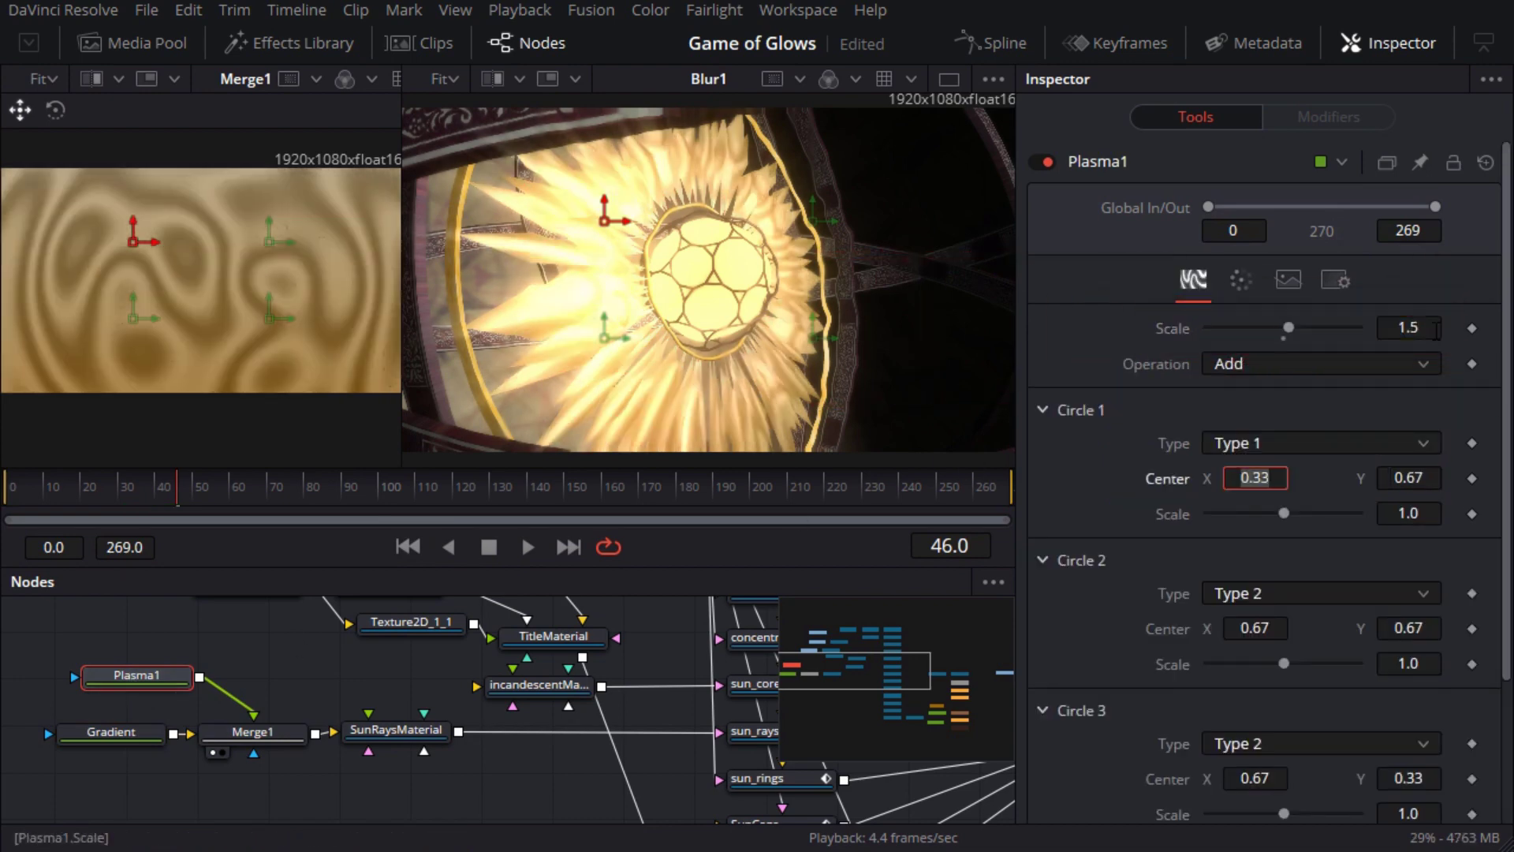
key("space")
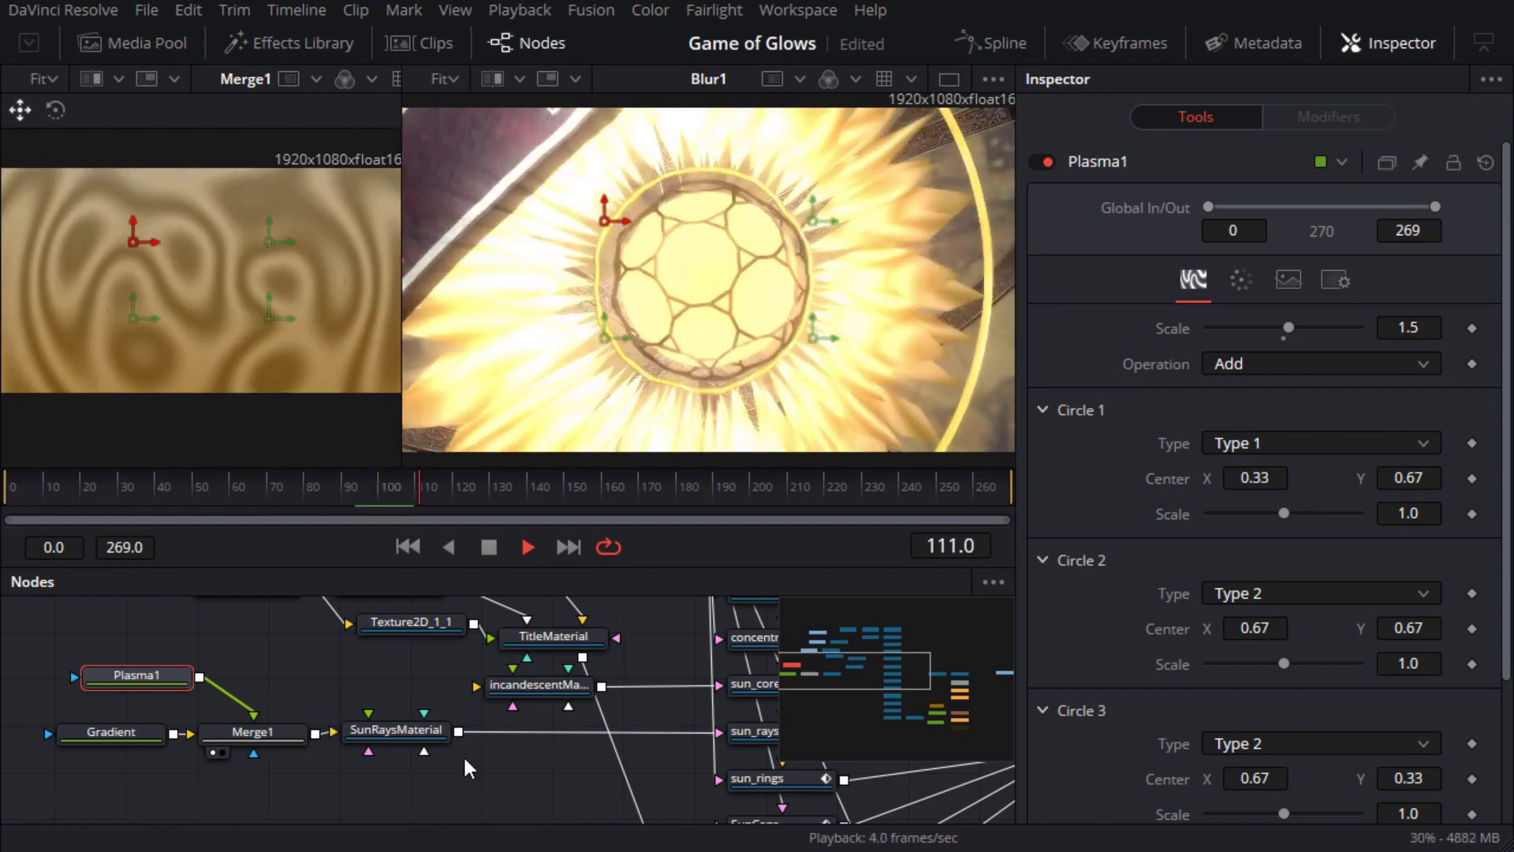
key("space")
Play back the final 3D render from near the start to check the result.
left_click_drag(570, 763, 58, 716)
left_click(663, 708)
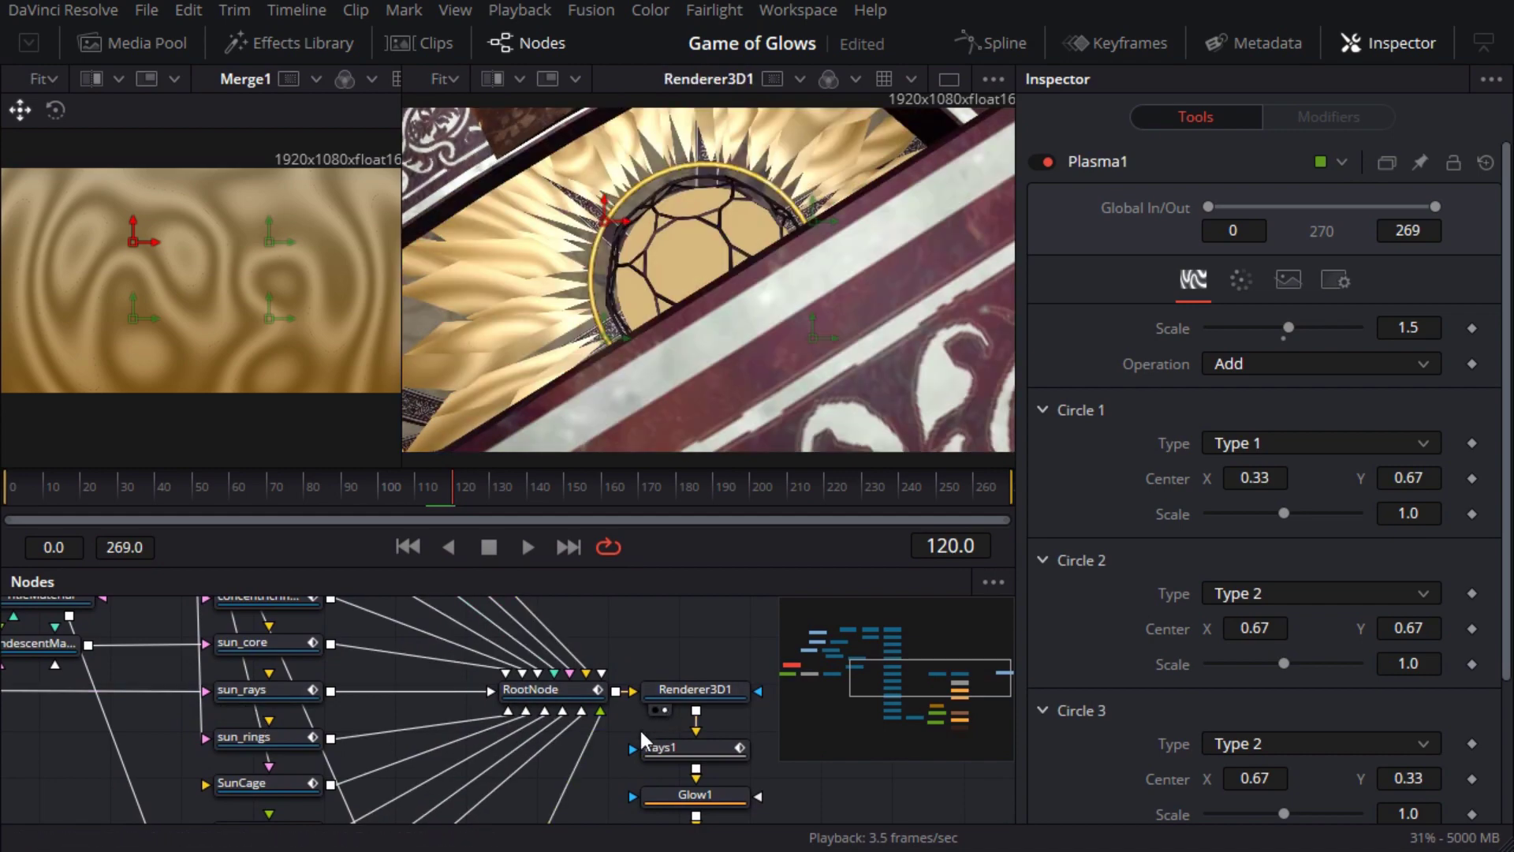
left_click(83, 480)
key("space")
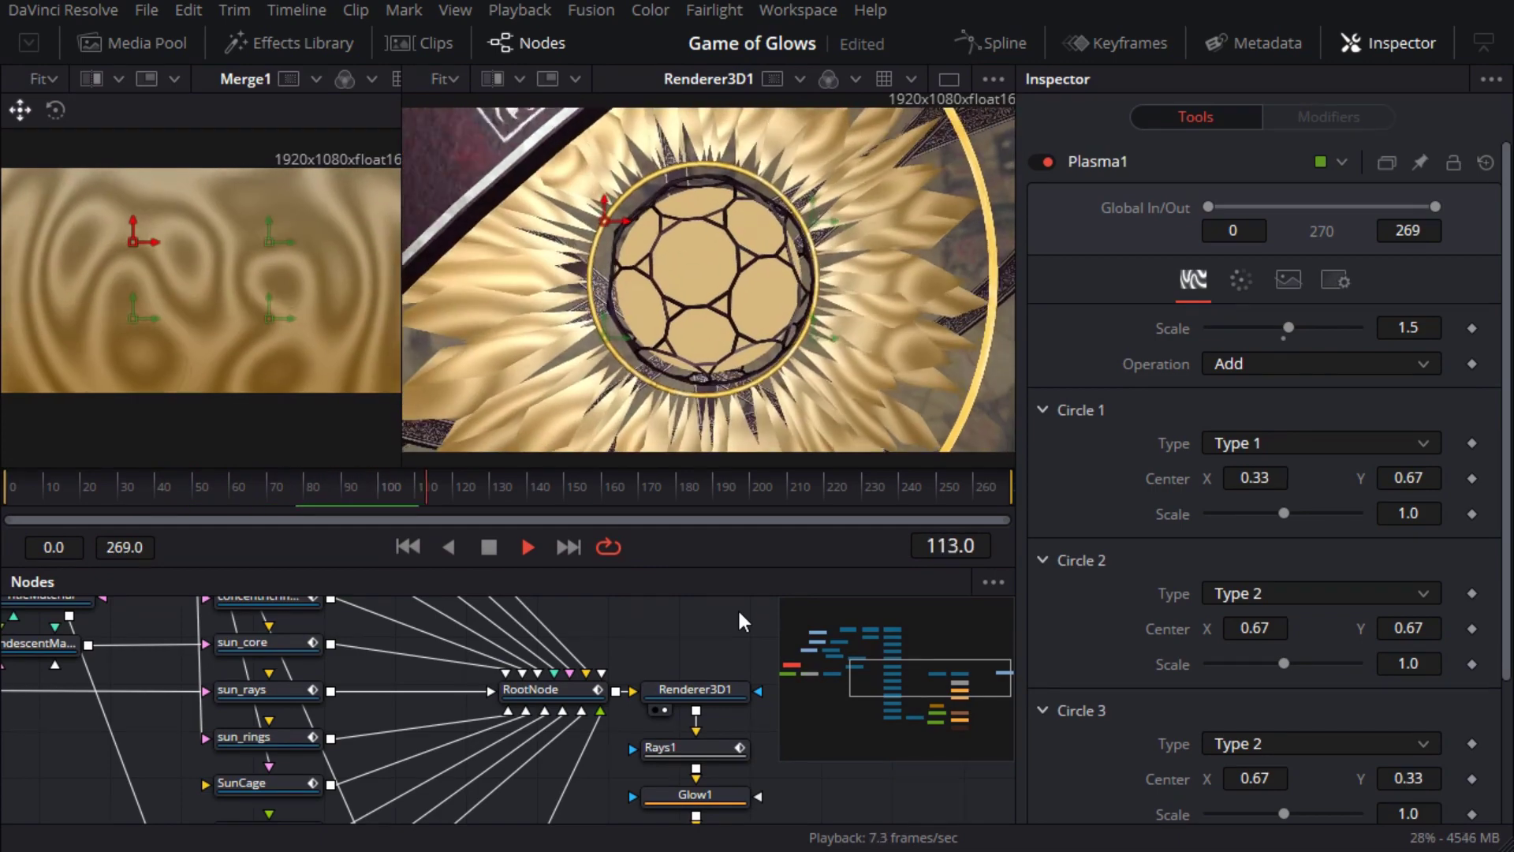
key("space")
Reverse the plasma Phase expression to -time / 30 and play back the flow.
left_click_drag(79, 741, 595, 794)
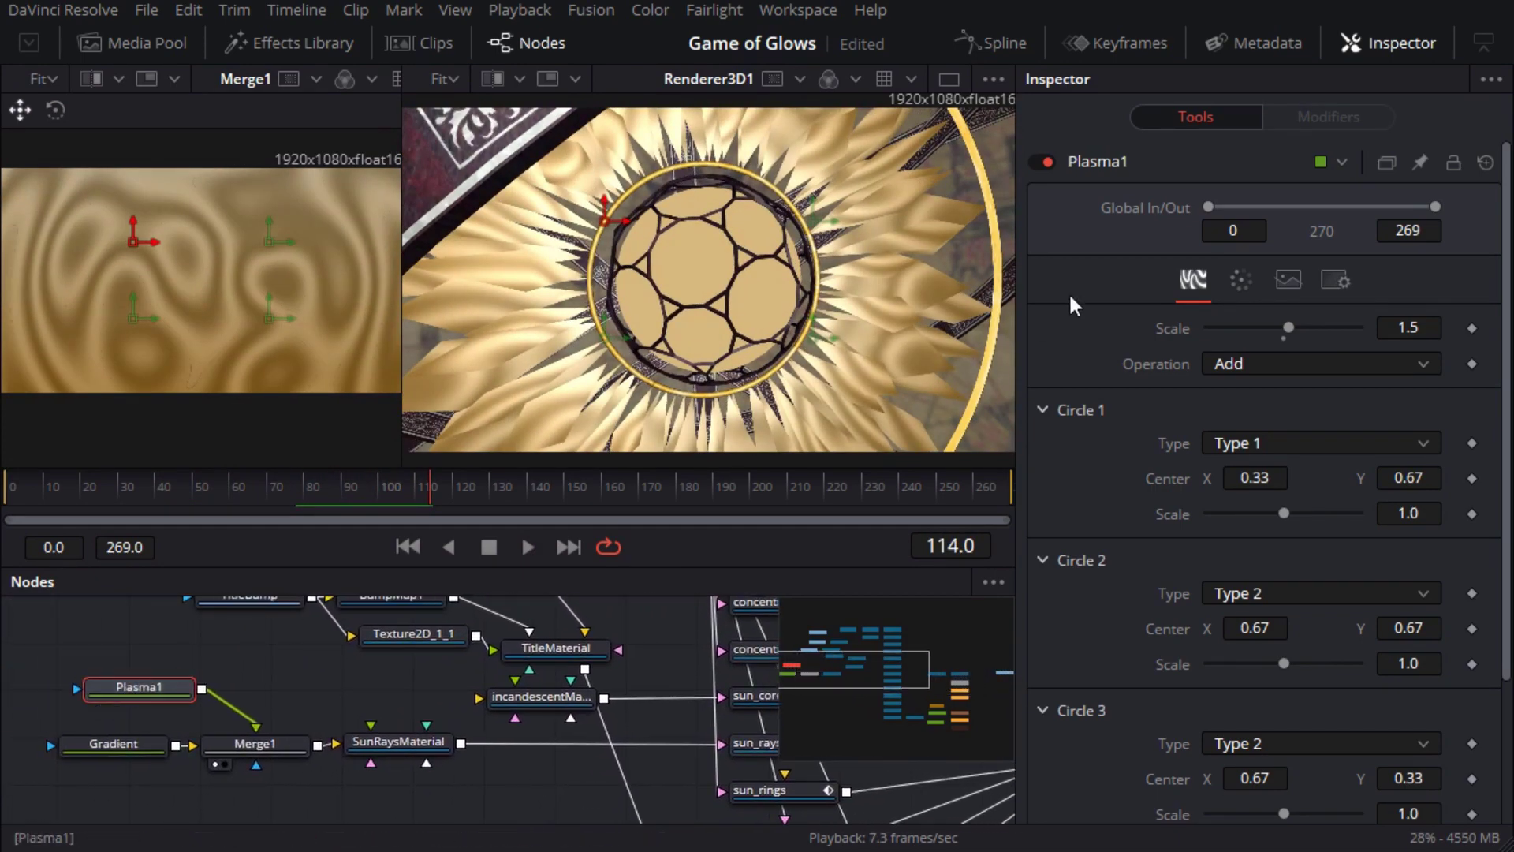
left_click(1241, 281)
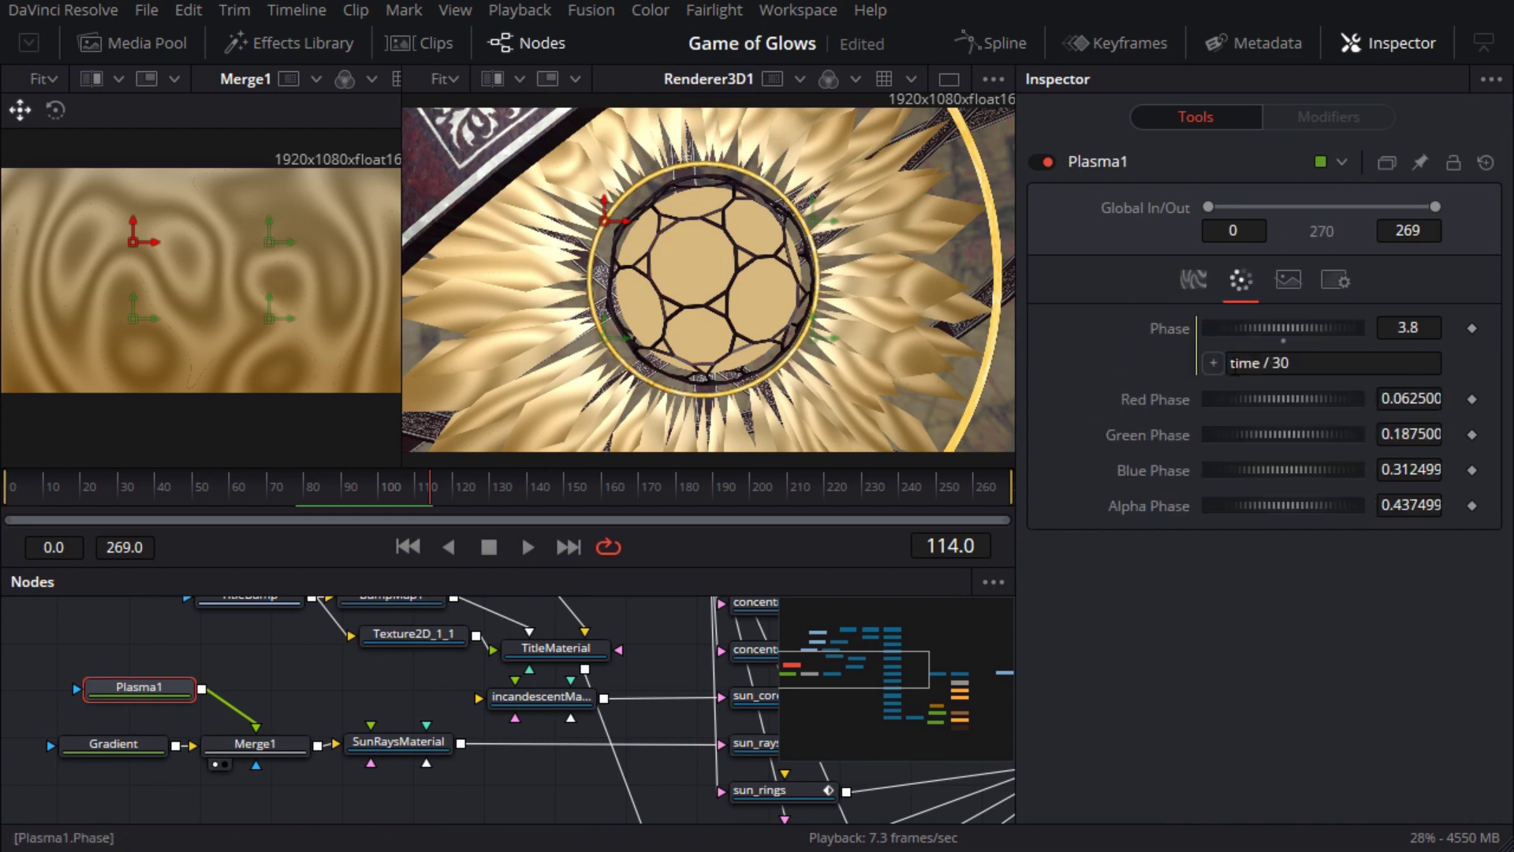
left_click(1234, 370)
type("-")
key("Tab")
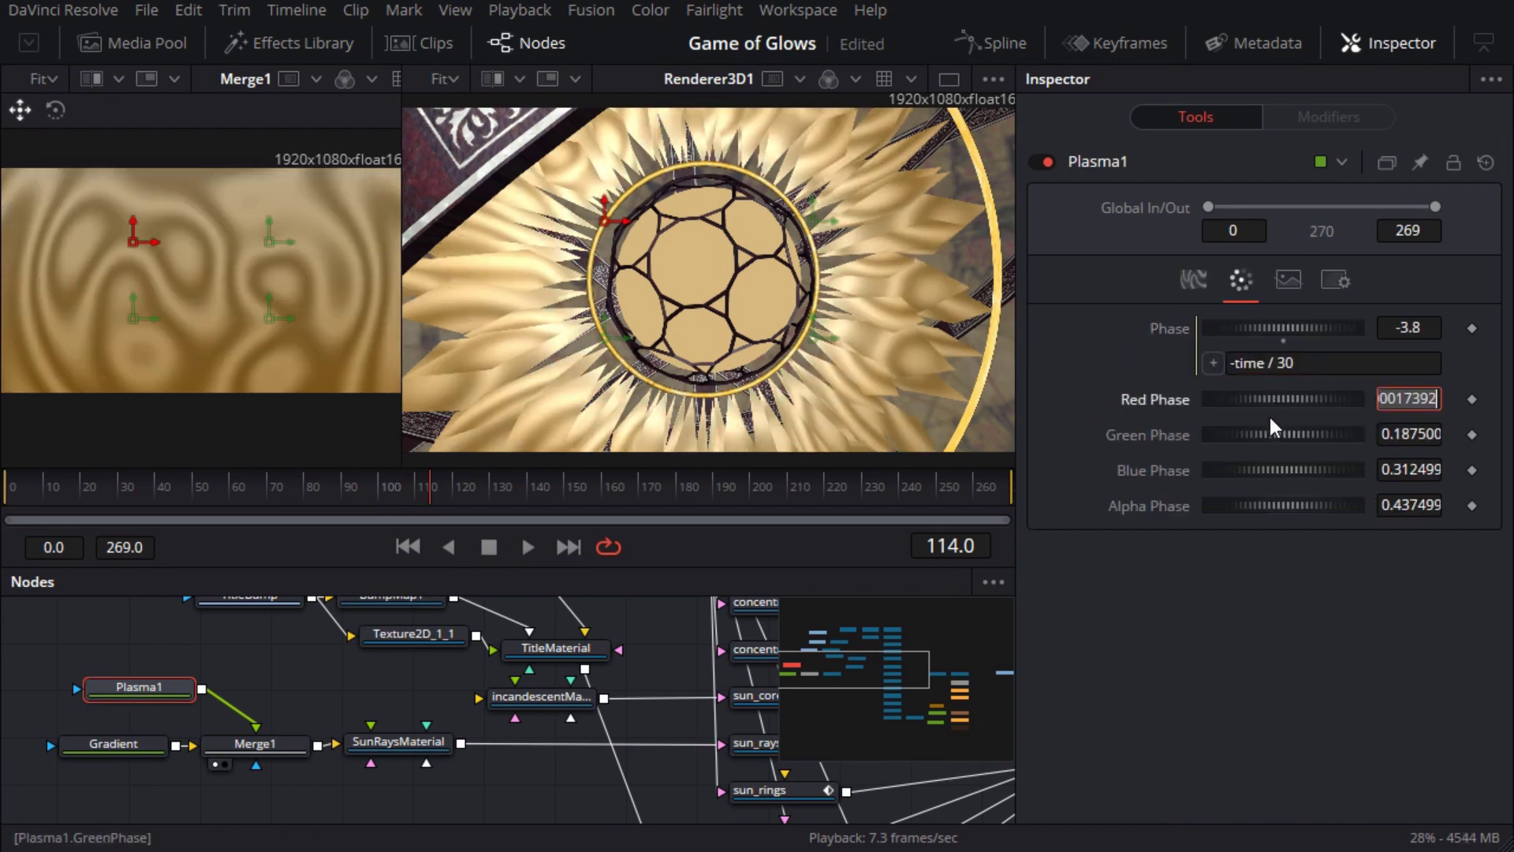
left_click(527, 547)
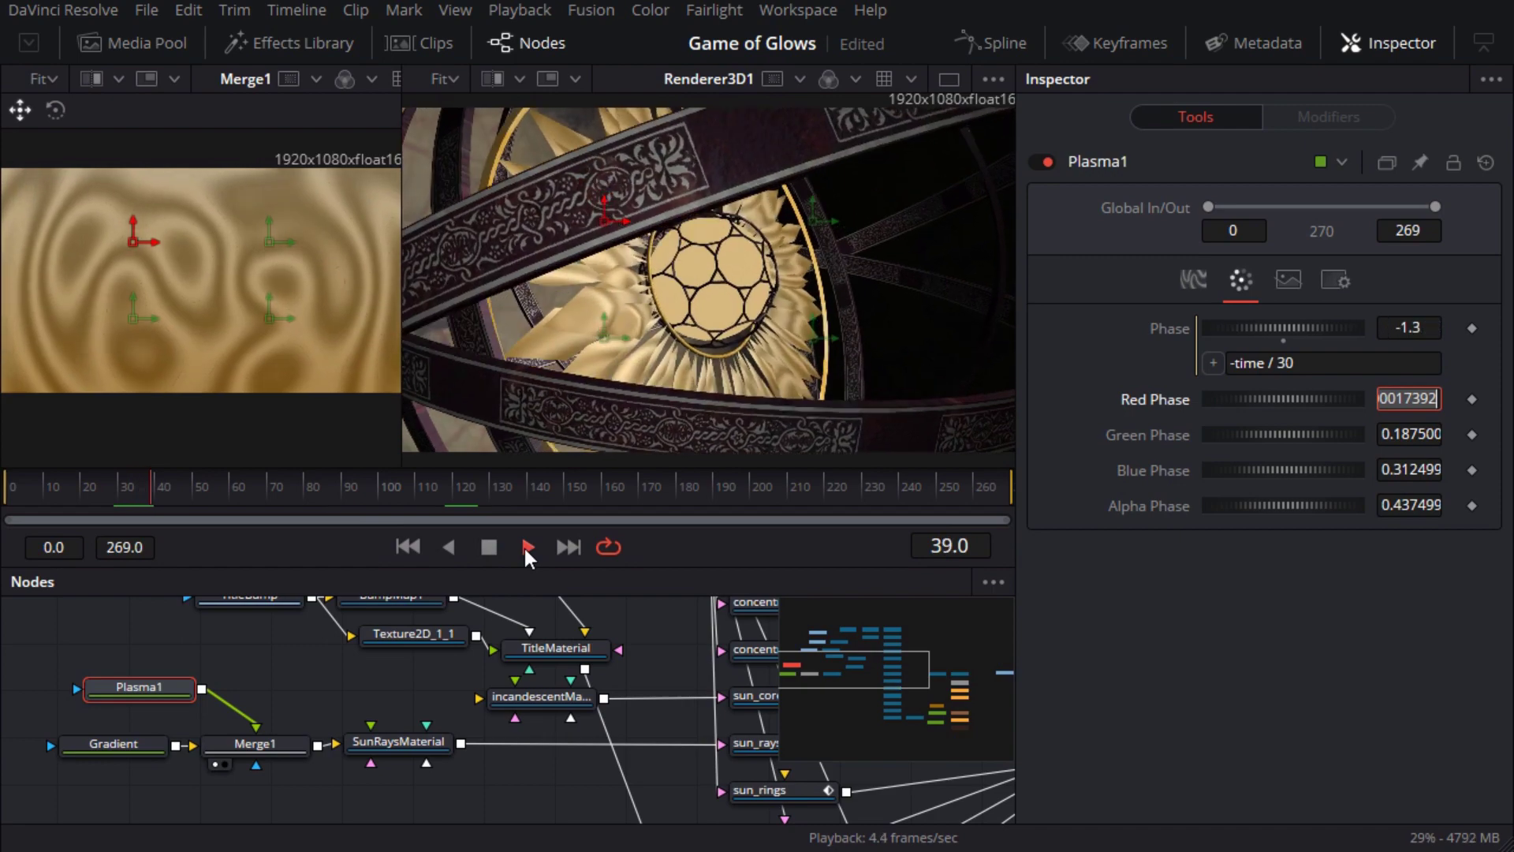
left_click(488, 545)
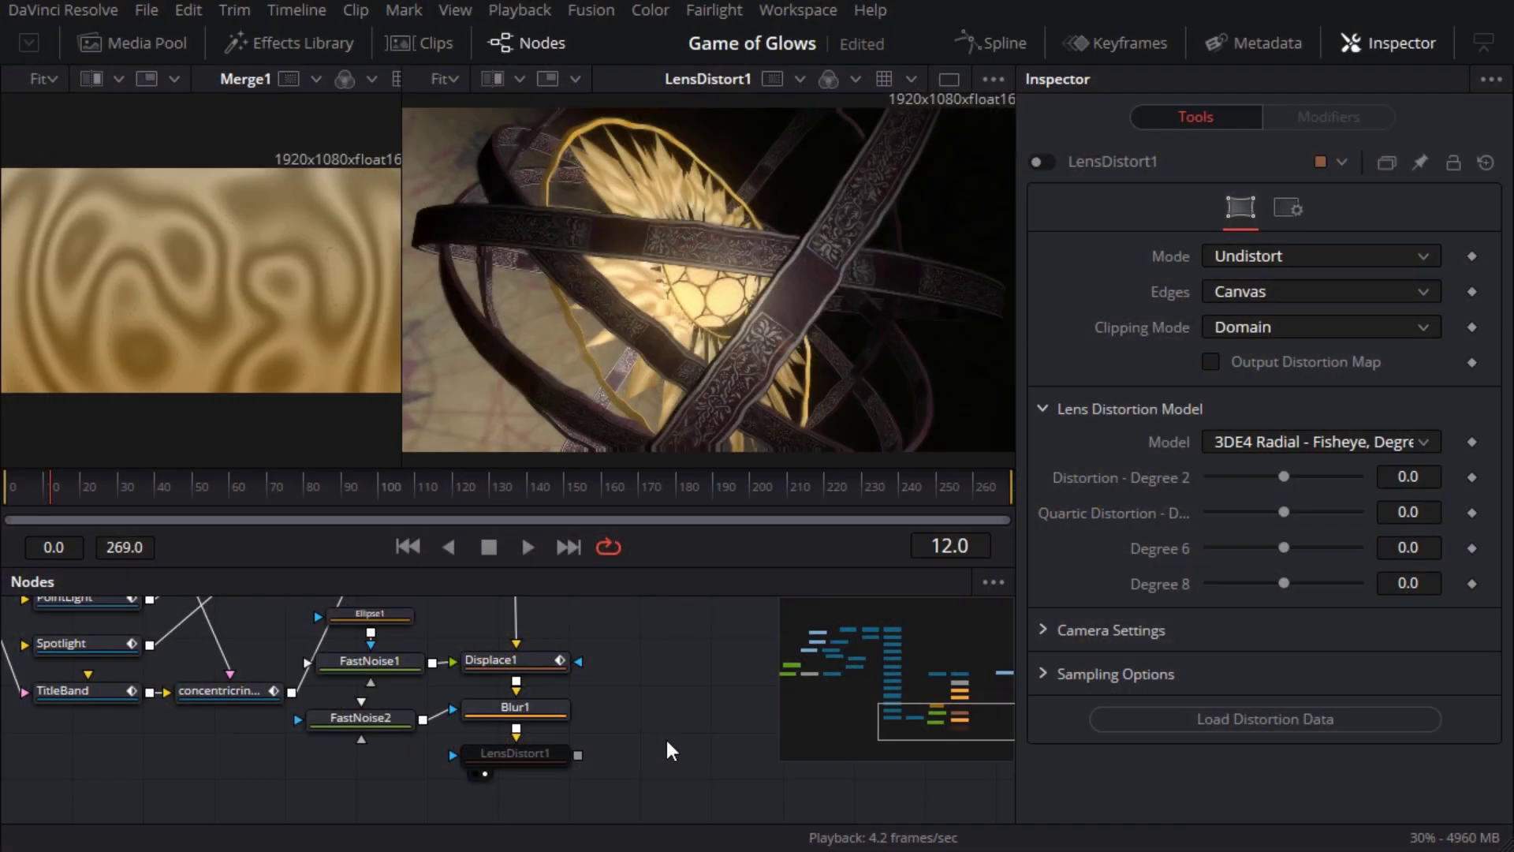
Add the Lens flare V03 template from the Effects Library and feed LensDistort1 into it.
left_click(282, 51)
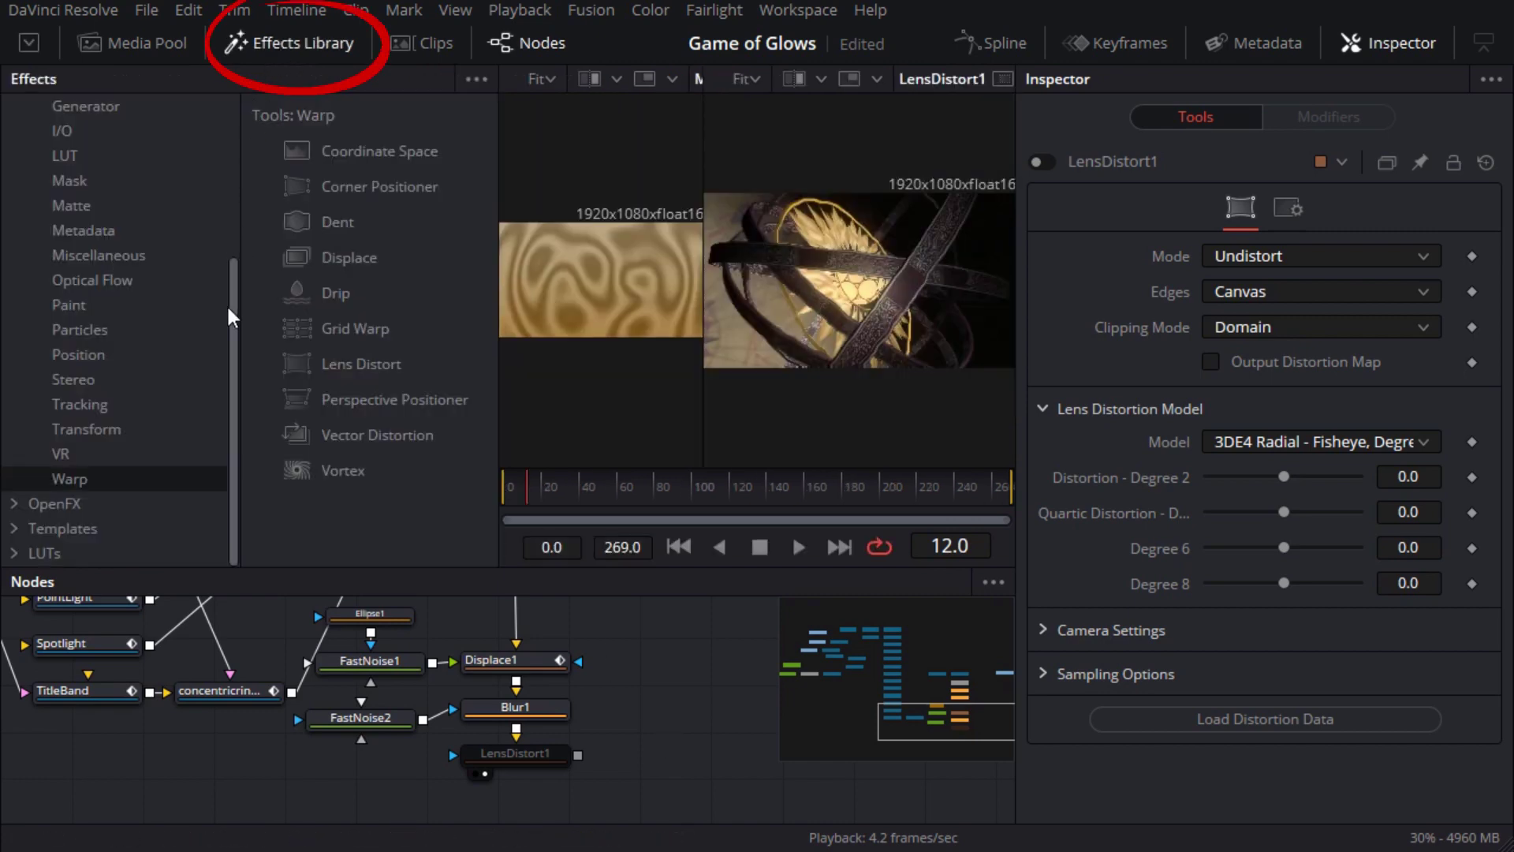
left_click(13, 528)
scroll(62, 479, "down", 5)
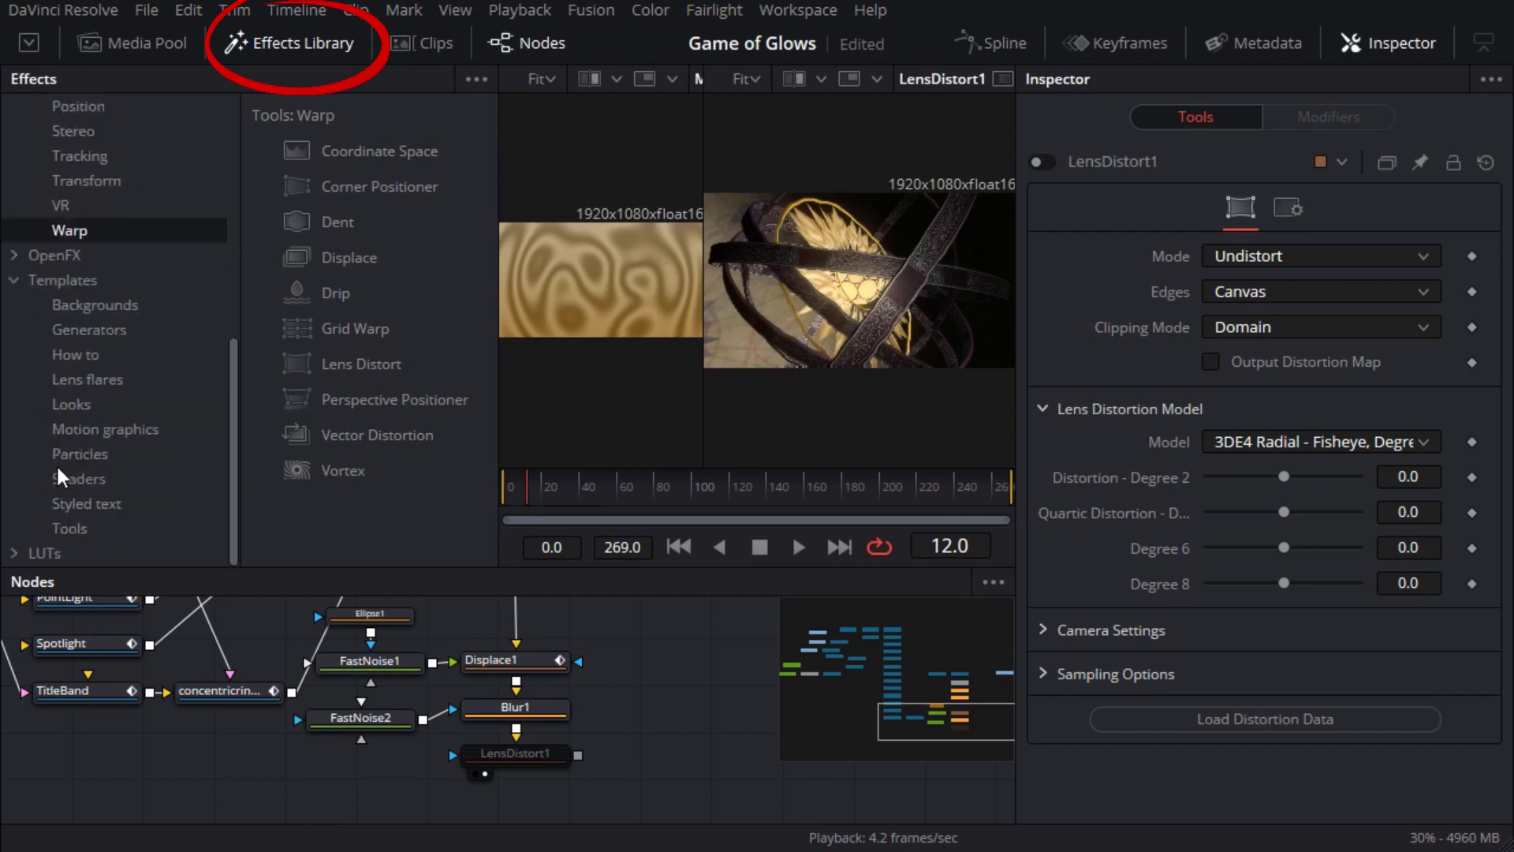
left_click(101, 380)
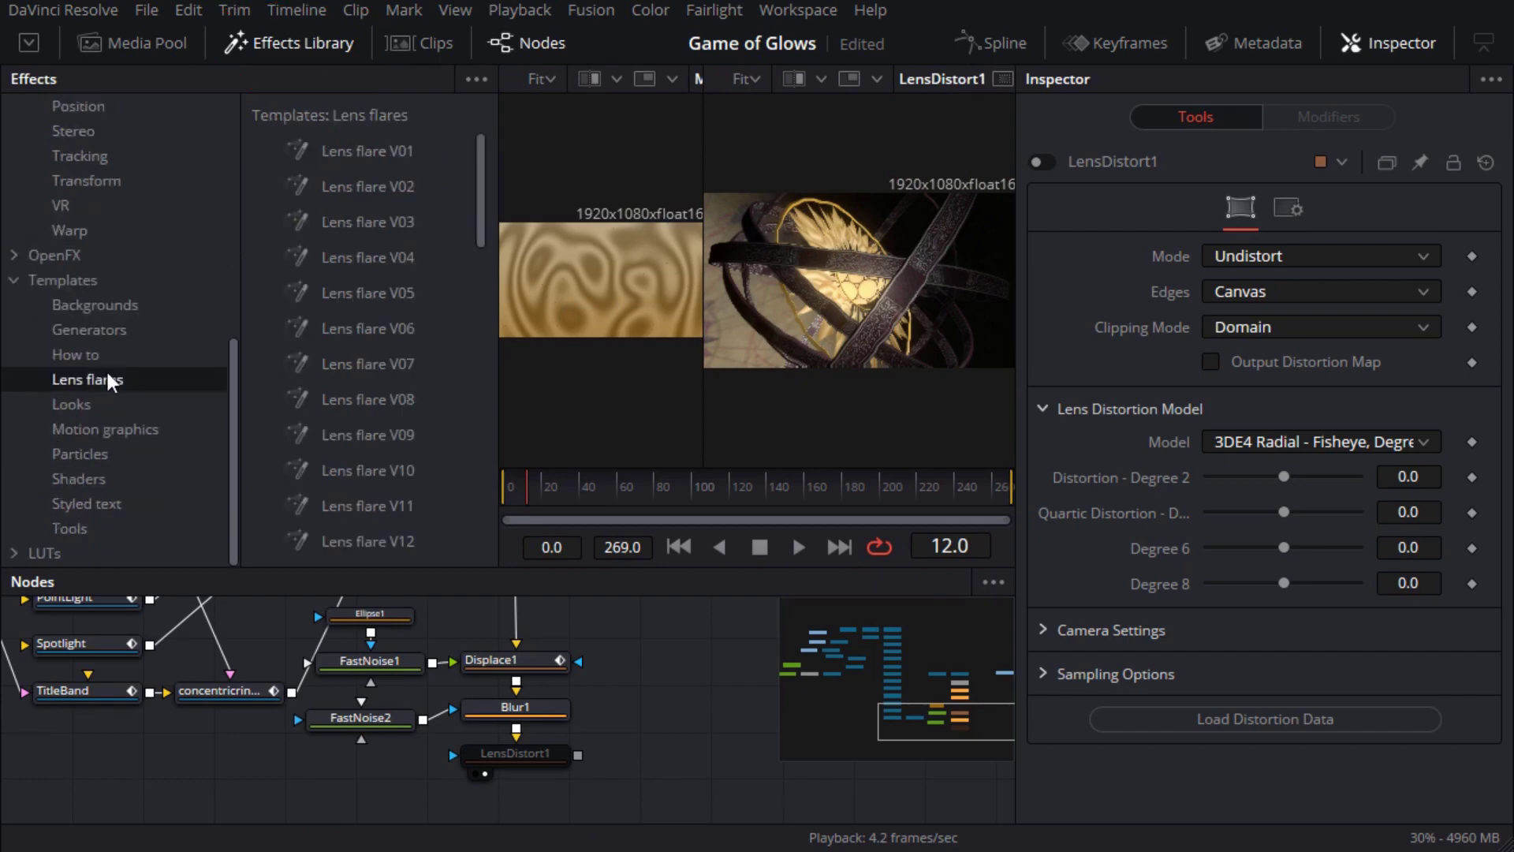
left_click_drag(335, 229, 523, 801)
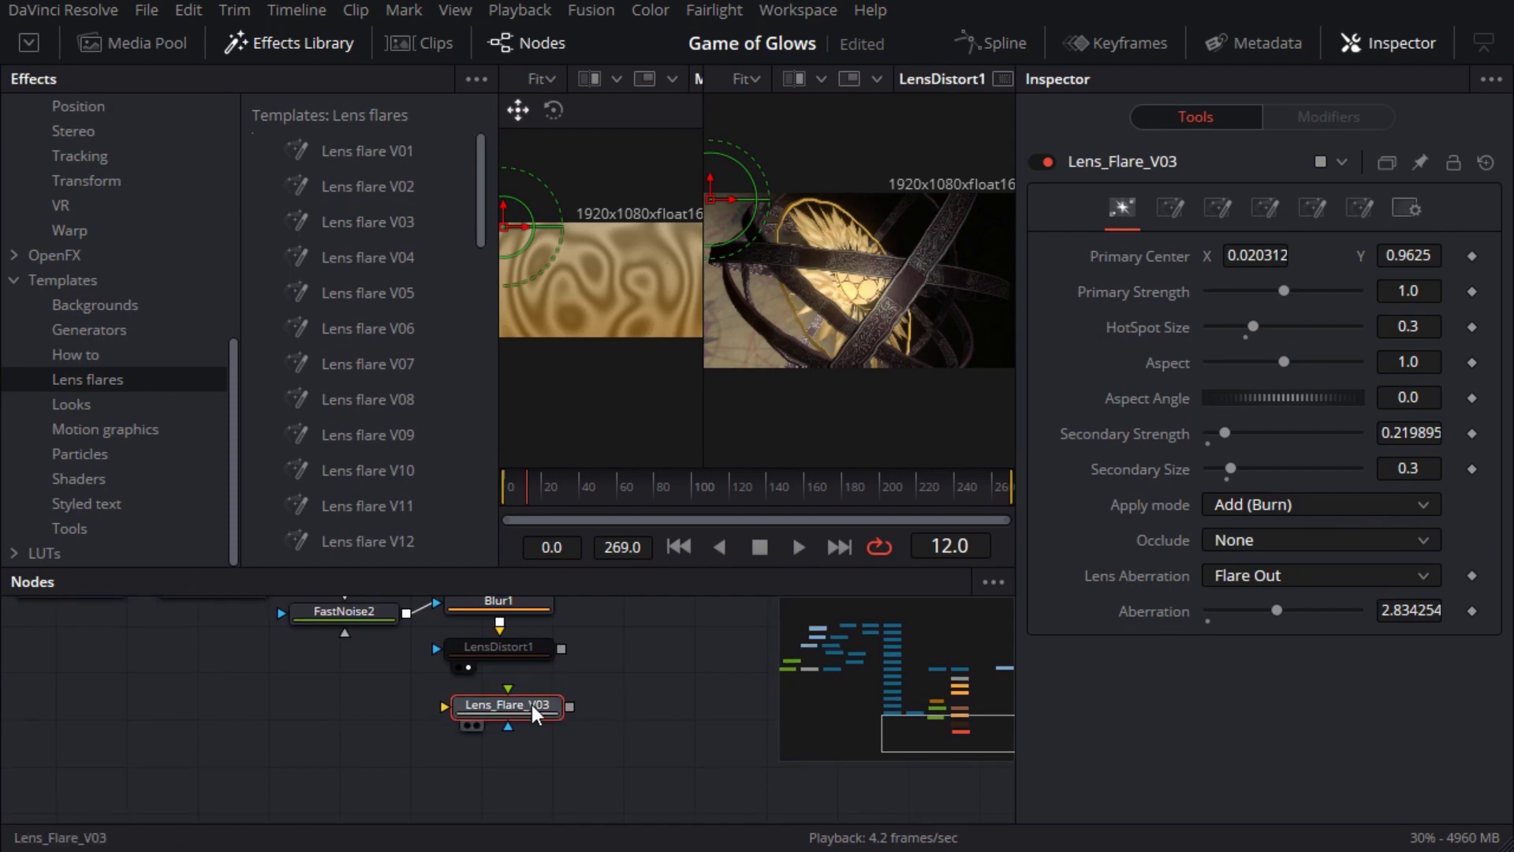
left_click_drag(561, 648, 477, 732)
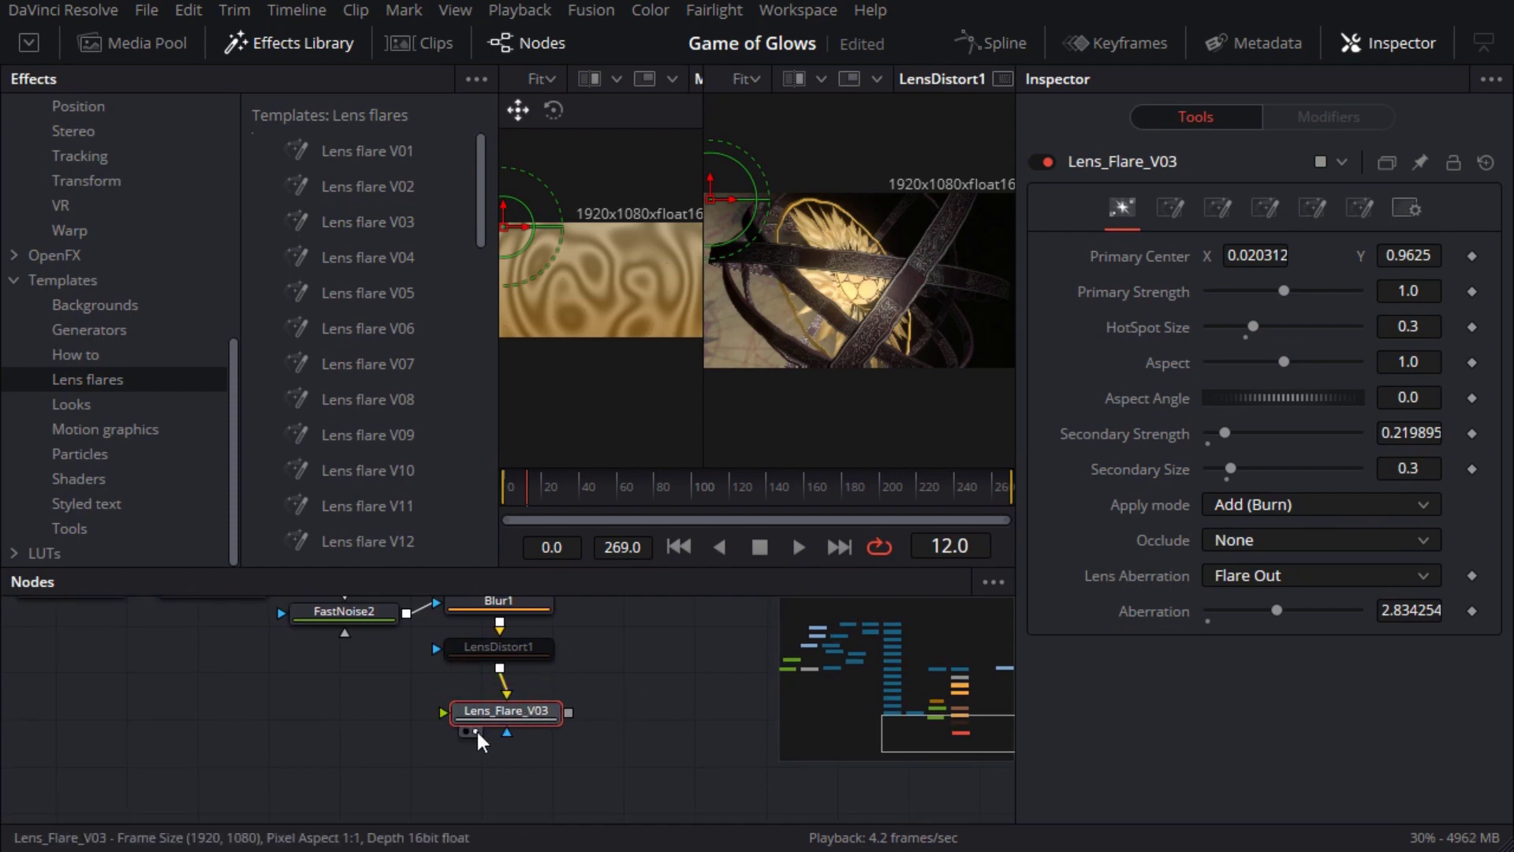
Centre the flare at 0.5/0.5 on the title and raise HotSpot Size to 0.69.
left_click(276, 44)
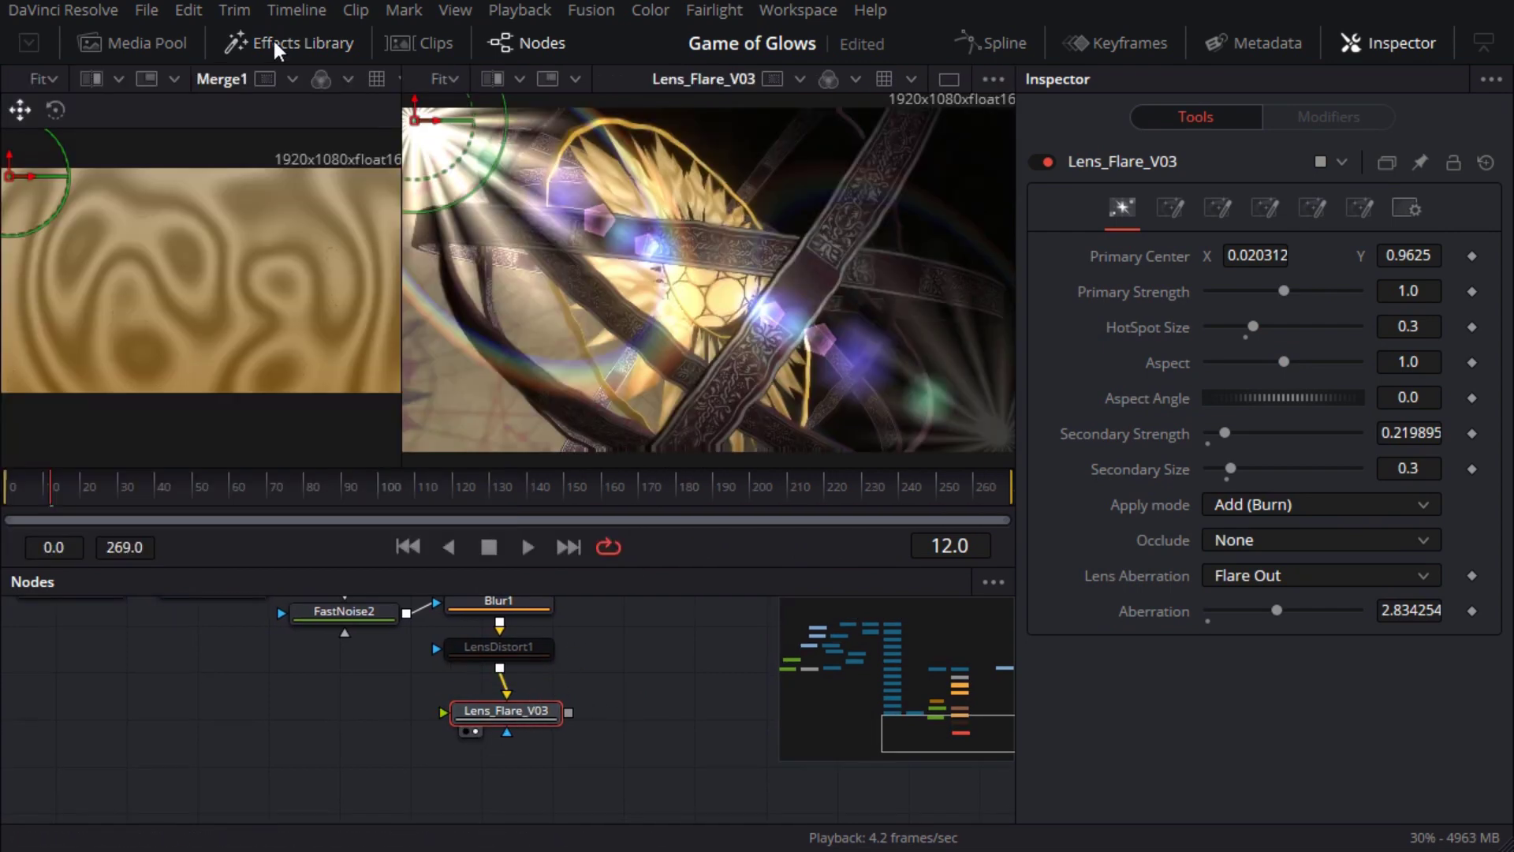
left_click_drag(415, 120, 718, 282)
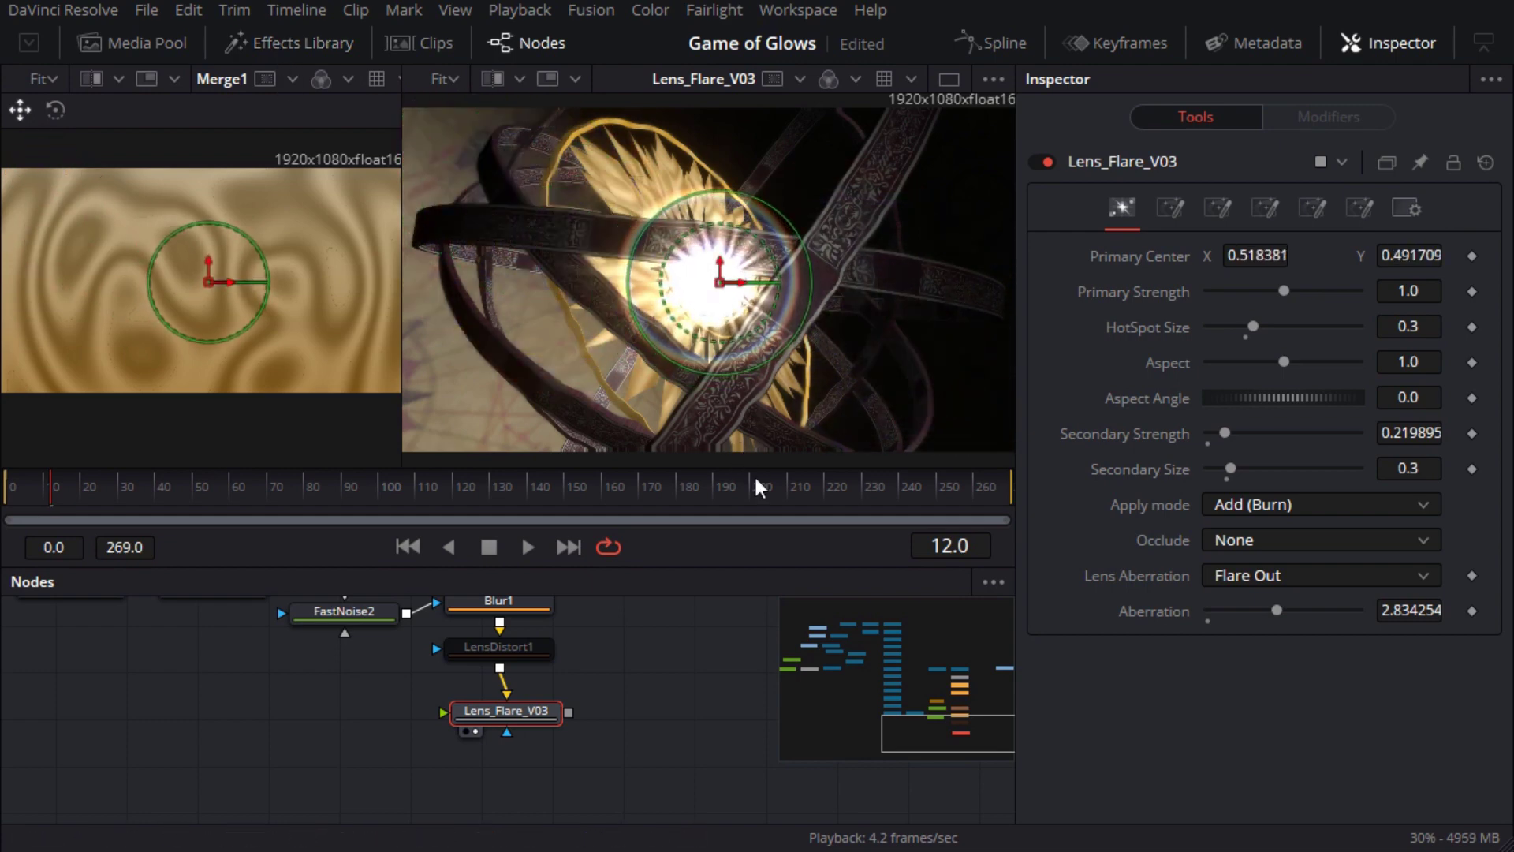
left_click(773, 487)
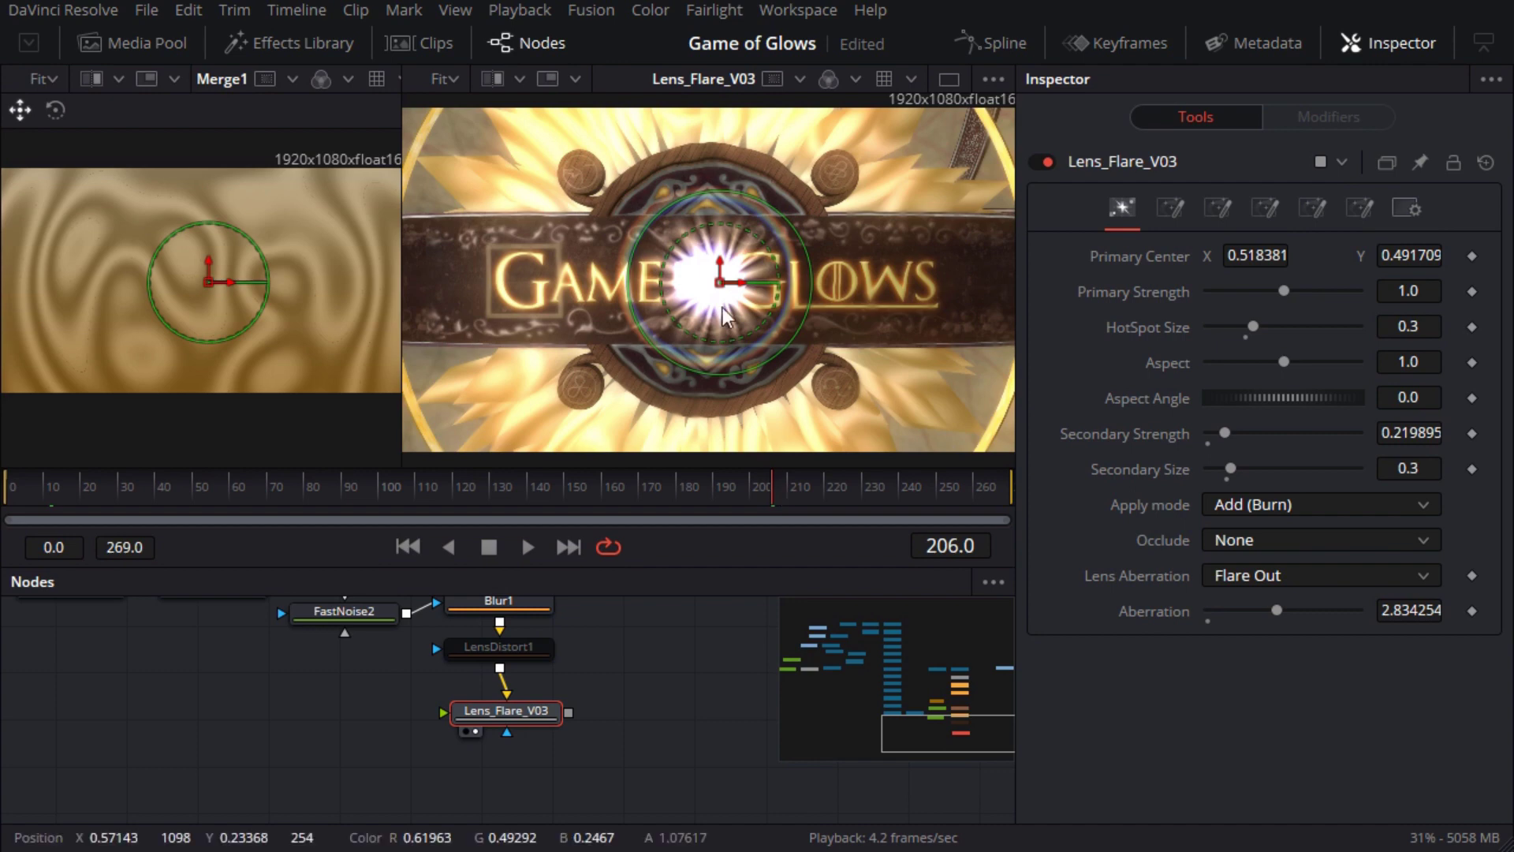
left_click_drag(720, 282, 708, 283)
left_click(1254, 255)
type("0.5")
key("Tab")
type("0.5")
key("Tab")
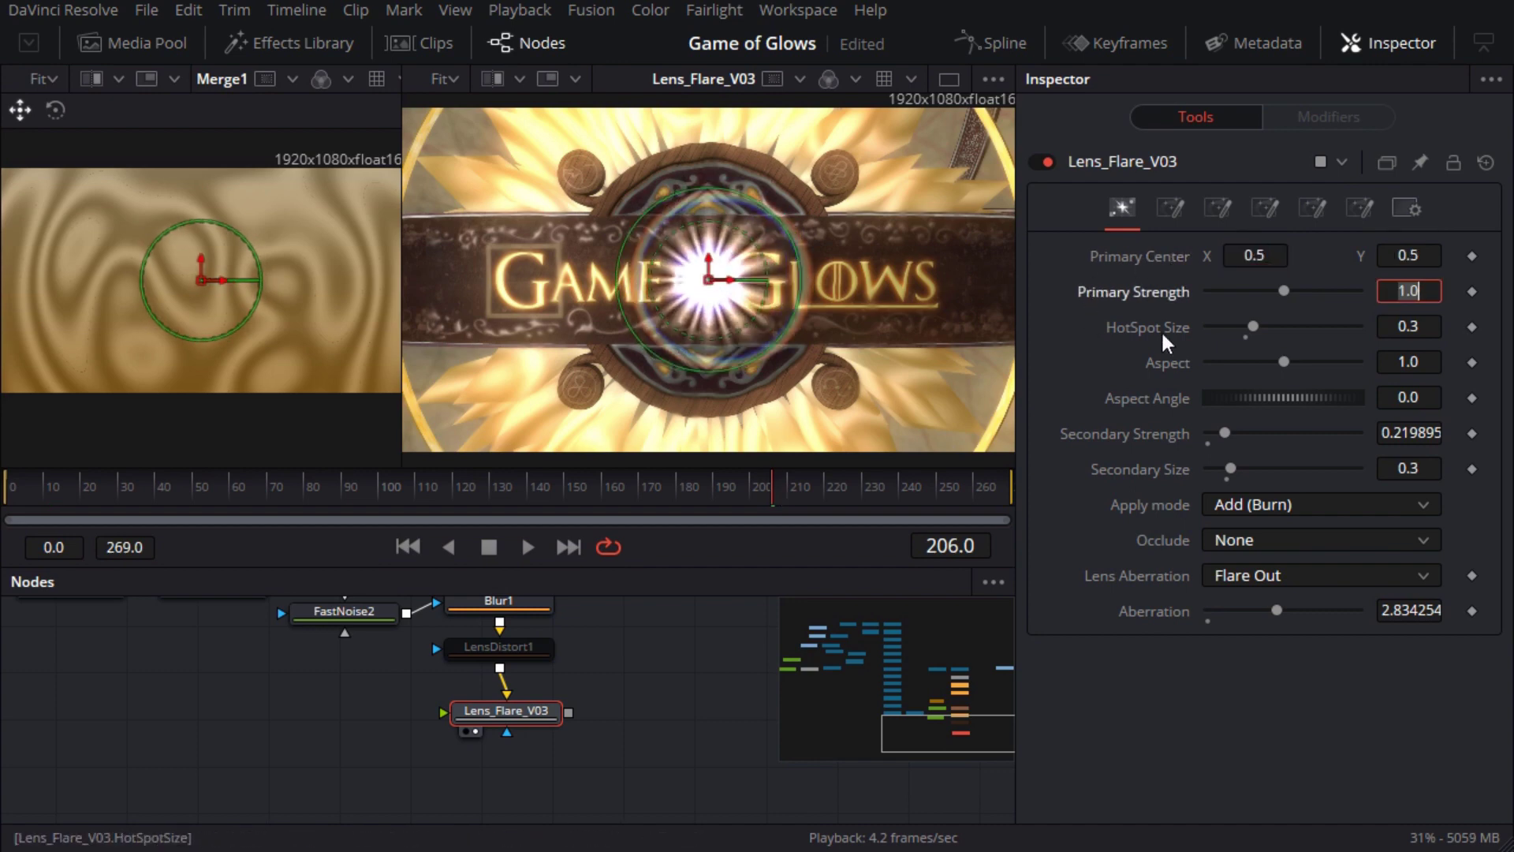
left_click_drag(1253, 326, 1294, 326)
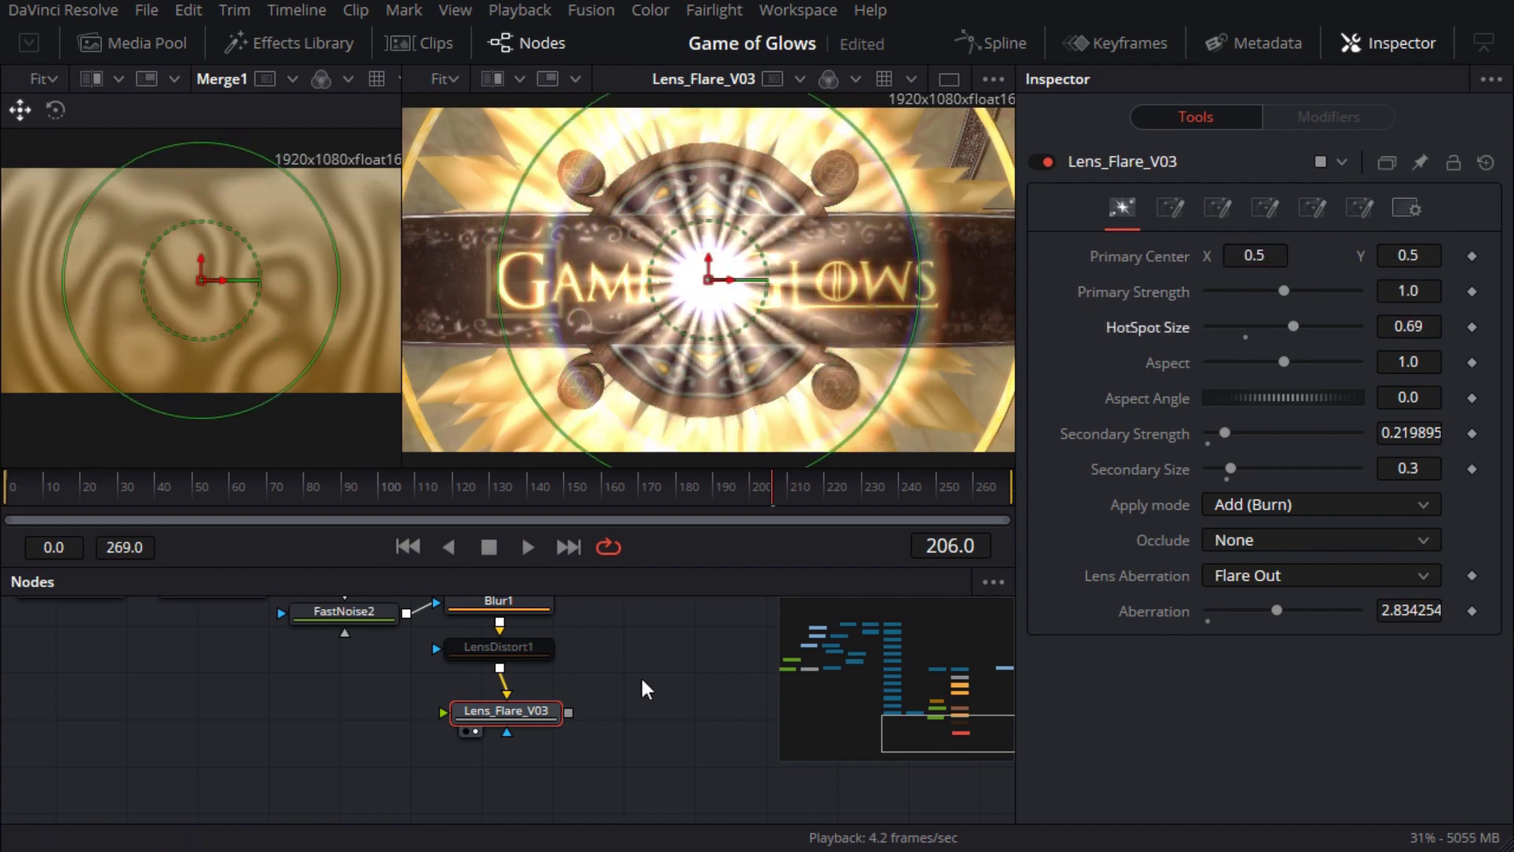
key("shift+space")
Add an inverted Ellipse mask to the lens flare with Soft Edge about 0.08.
type("el")
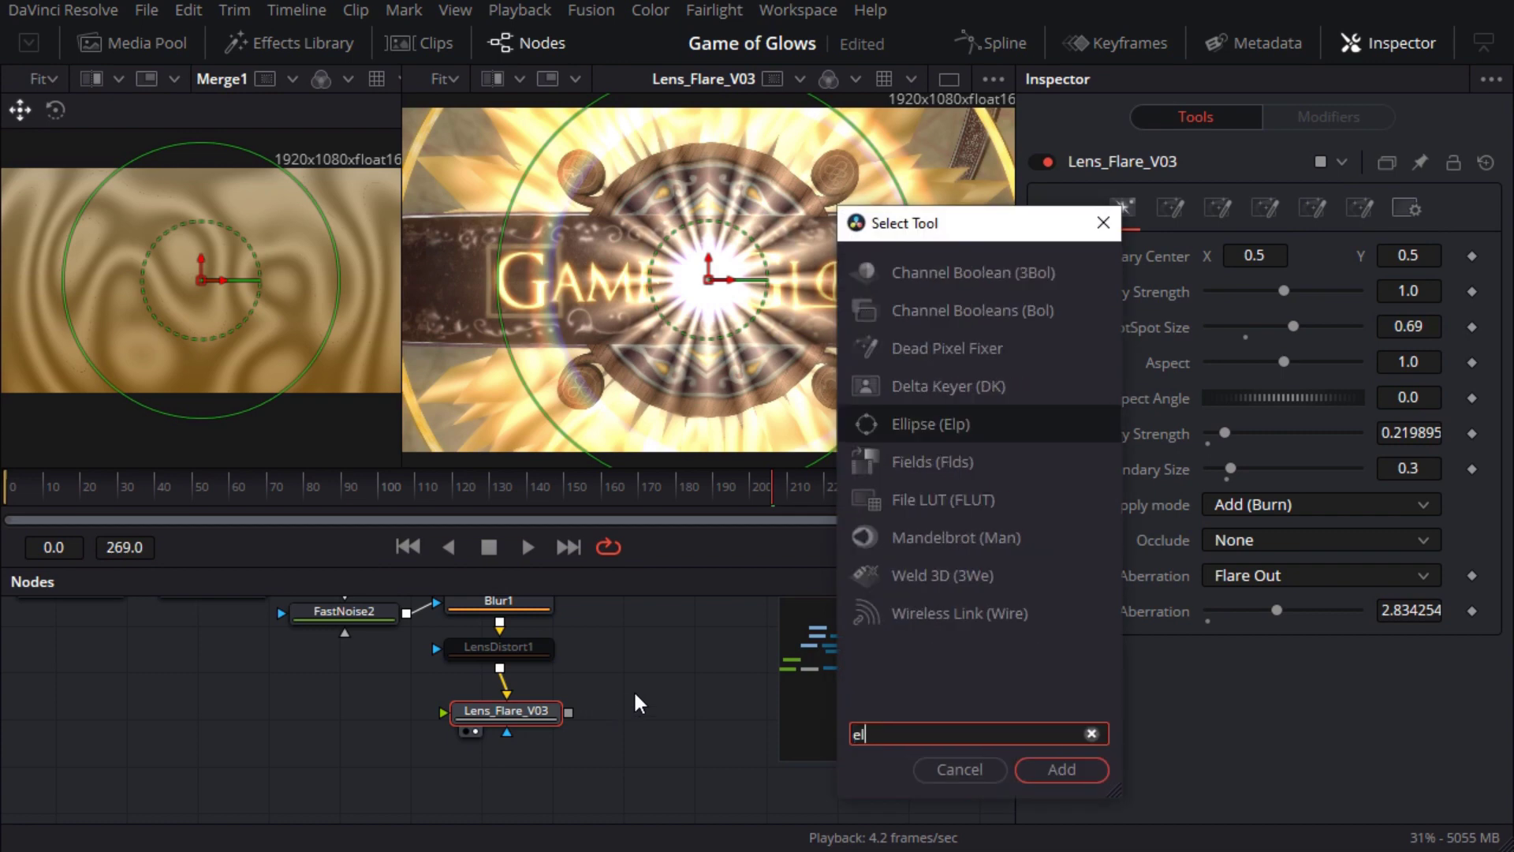
type("lipse")
left_click(1057, 770)
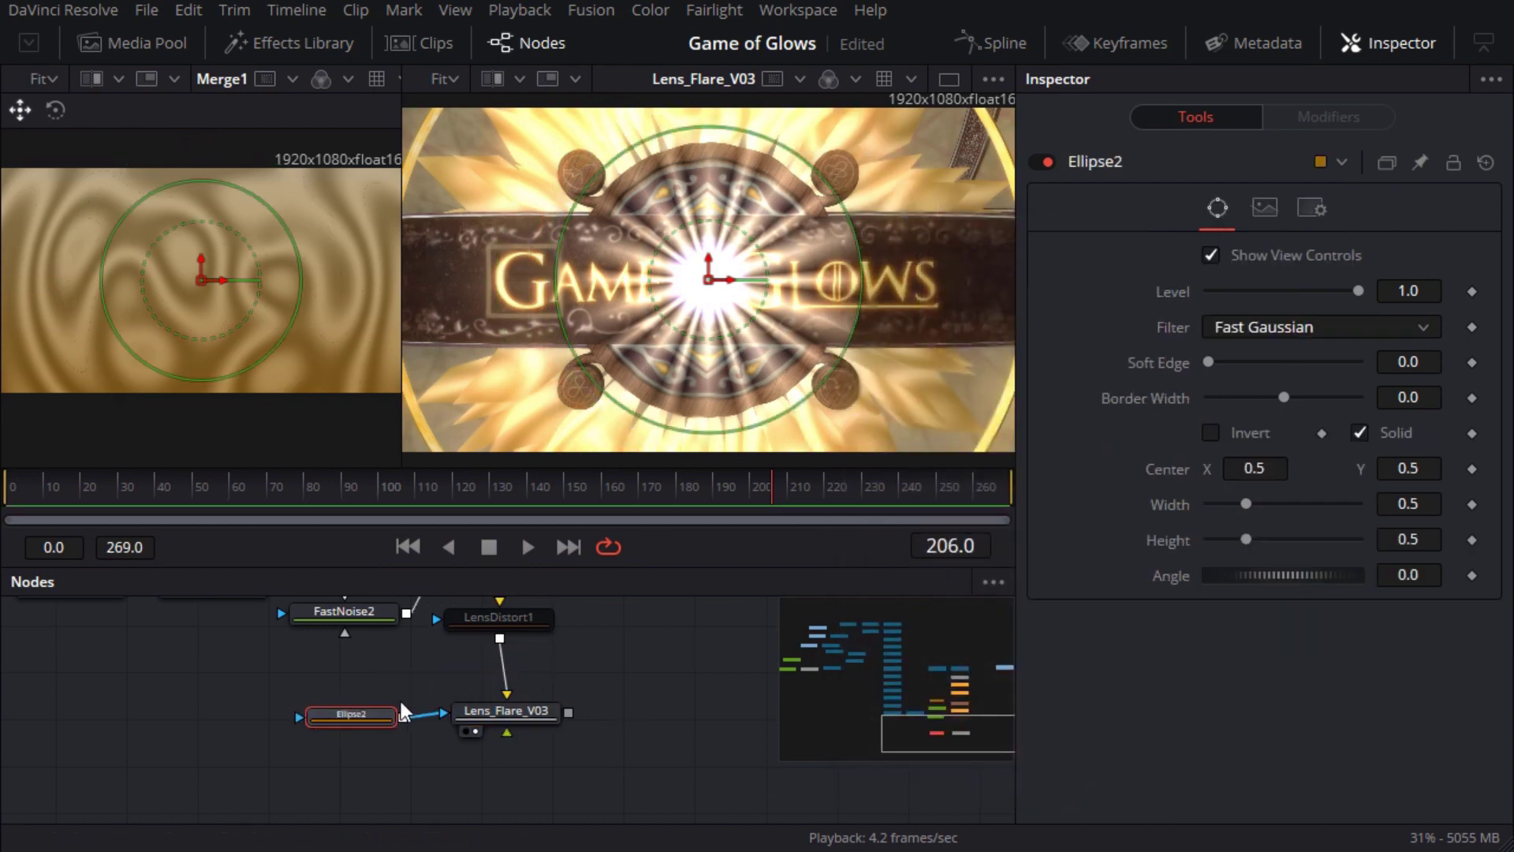
left_click(1211, 432)
left_click_drag(1207, 362, 1271, 379)
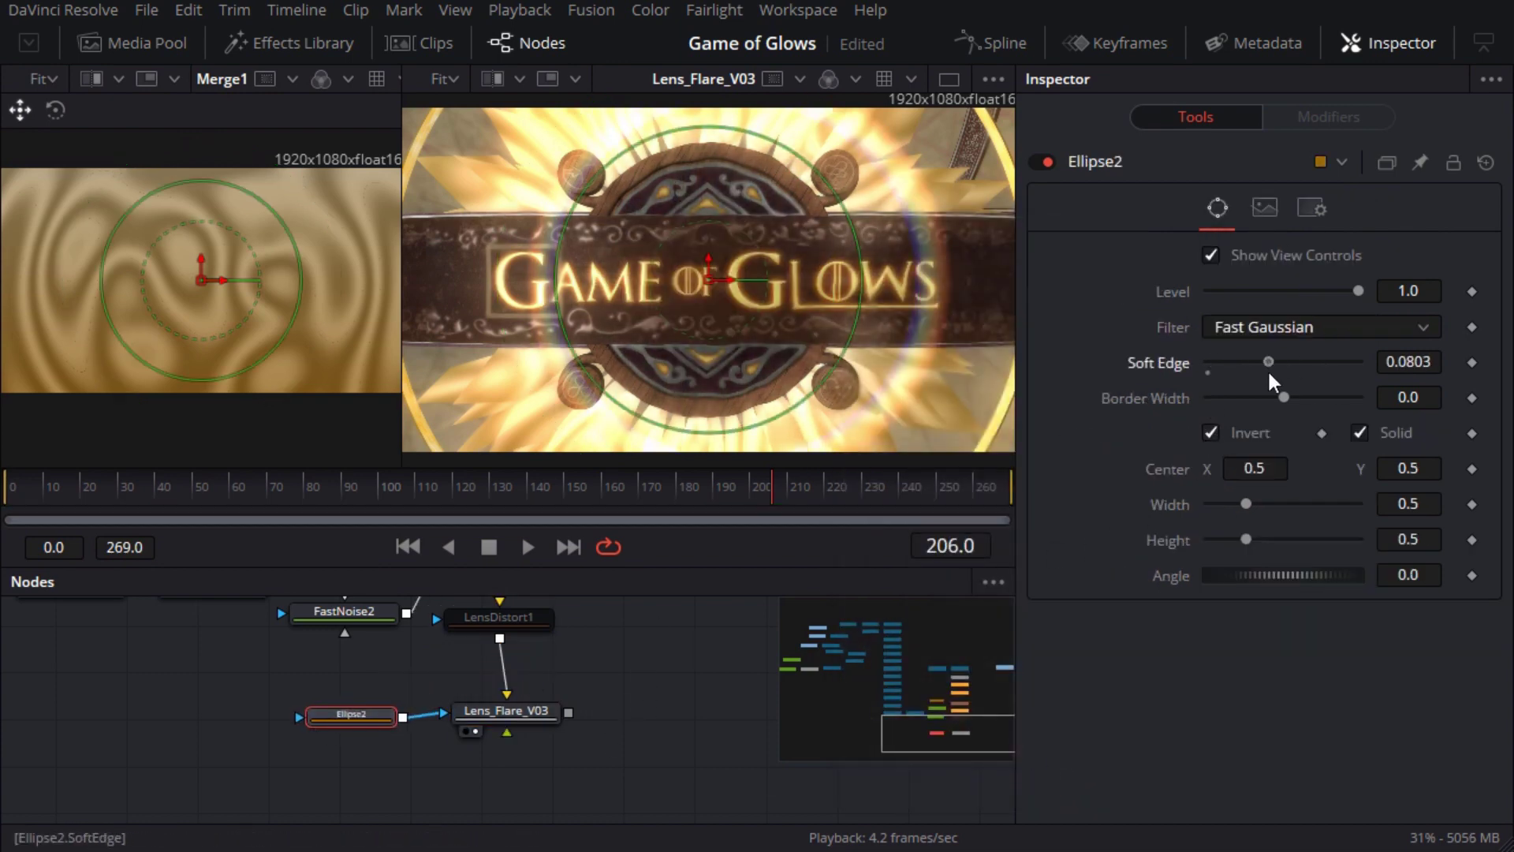
Warm the lens reflection colours on tabs 5 and 6 toward orange and yellow.
left_click(376, 492)
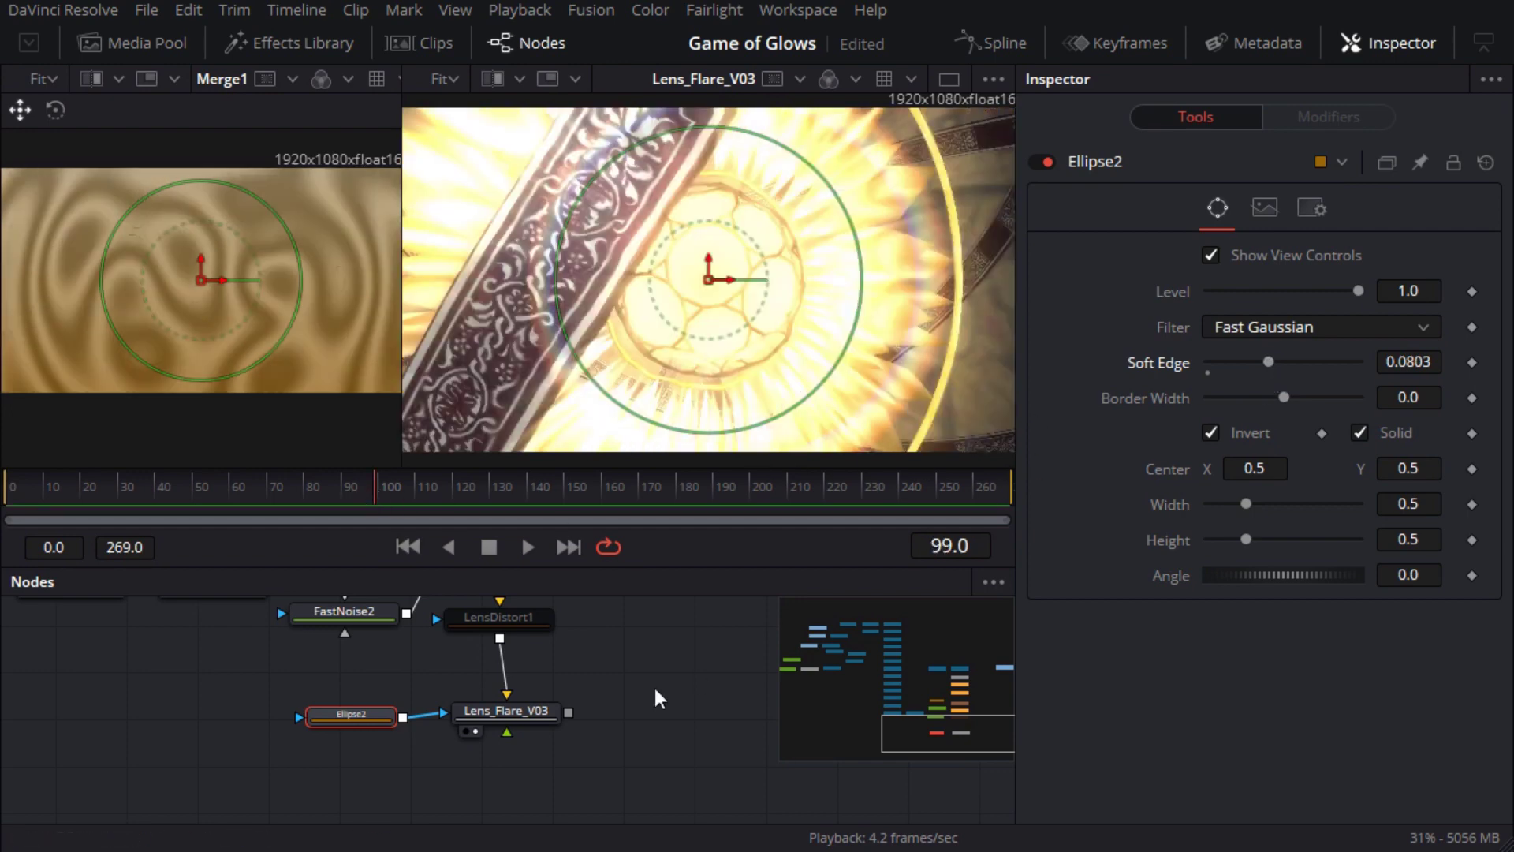
left_click(514, 712)
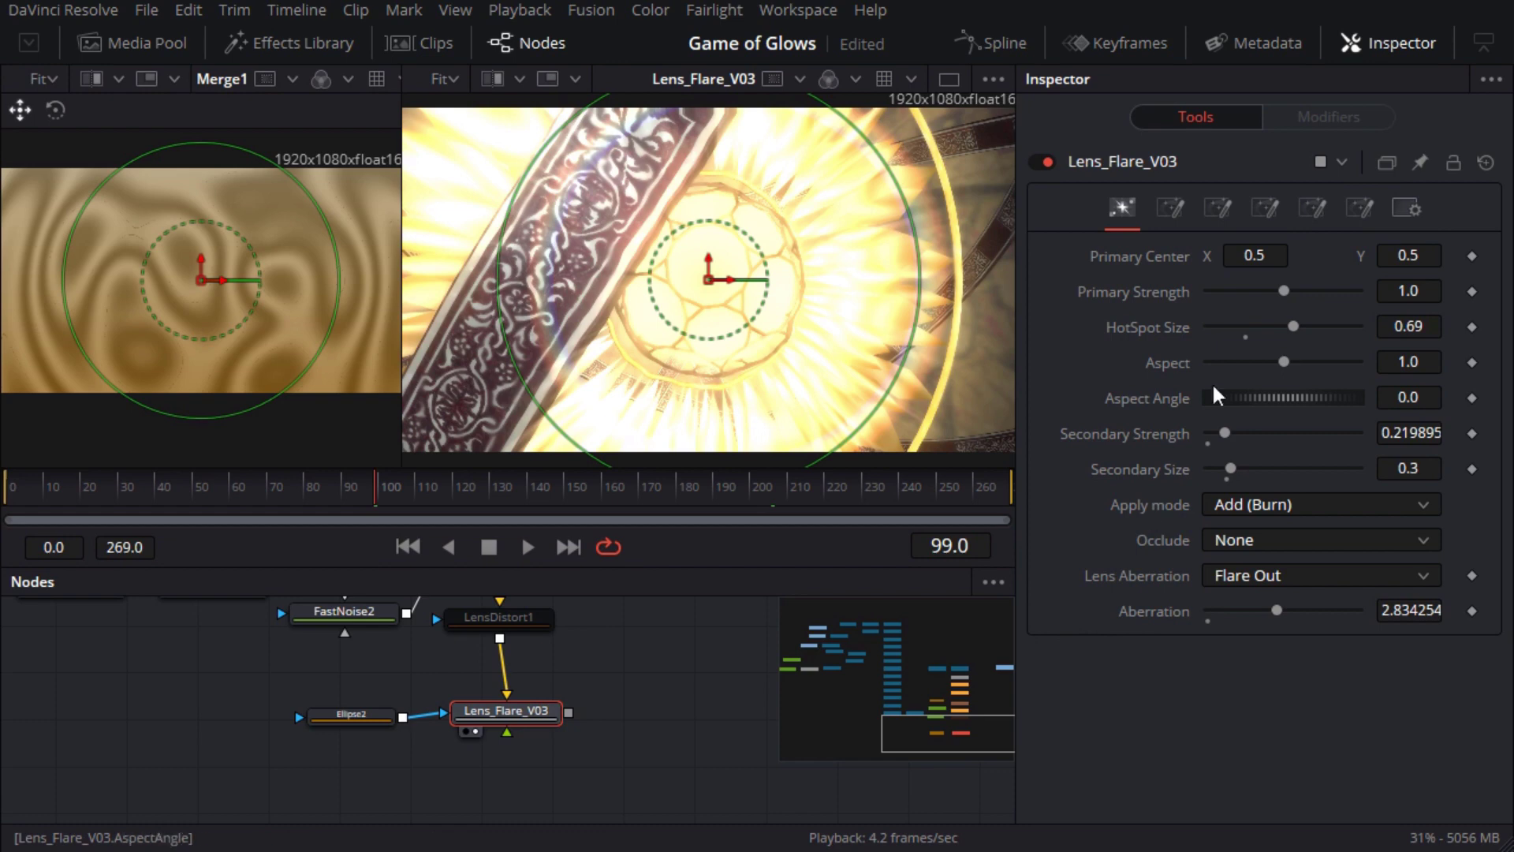
left_click(1265, 208)
left_click(1312, 208)
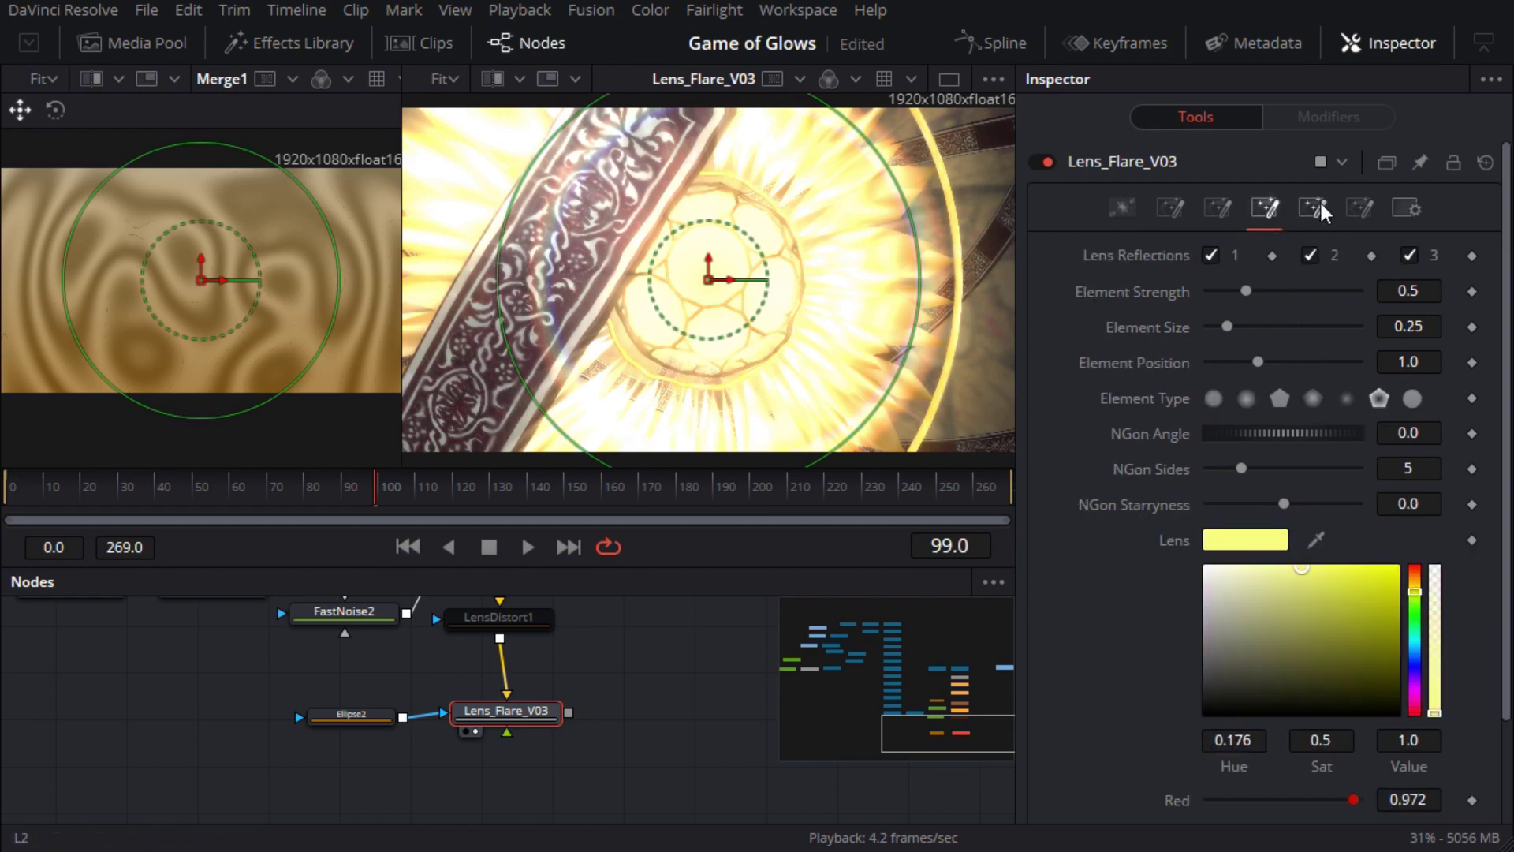
left_click(828, 492)
left_click_drag(1416, 590, 1416, 586)
left_click(1358, 208)
left_click(1321, 568)
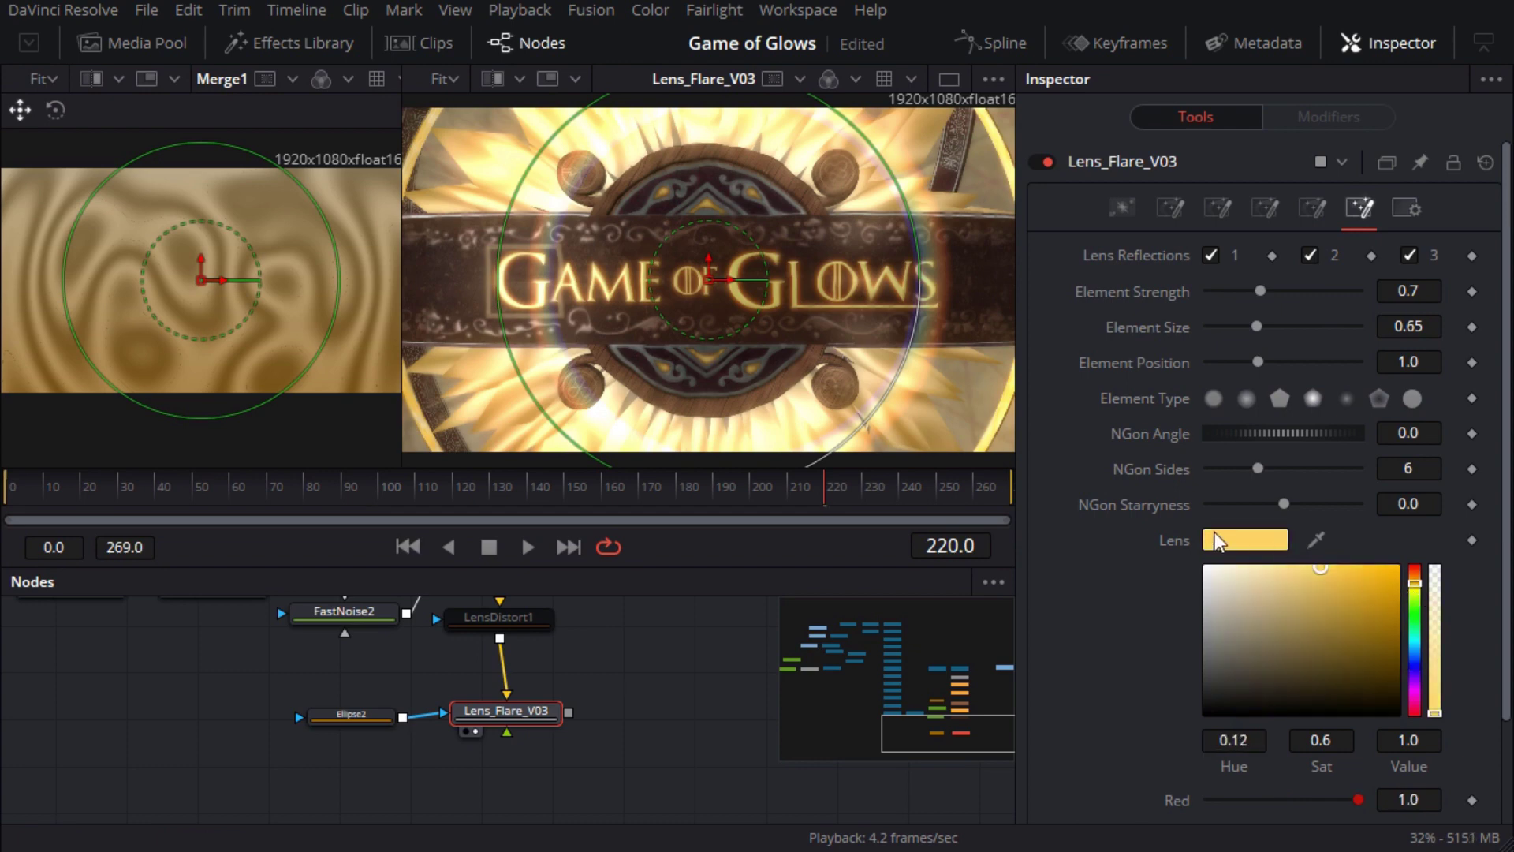
Connect the flare's Blend to Perturb1's Value and play from frame 0 to watch it flicker.
left_click(1406, 208)
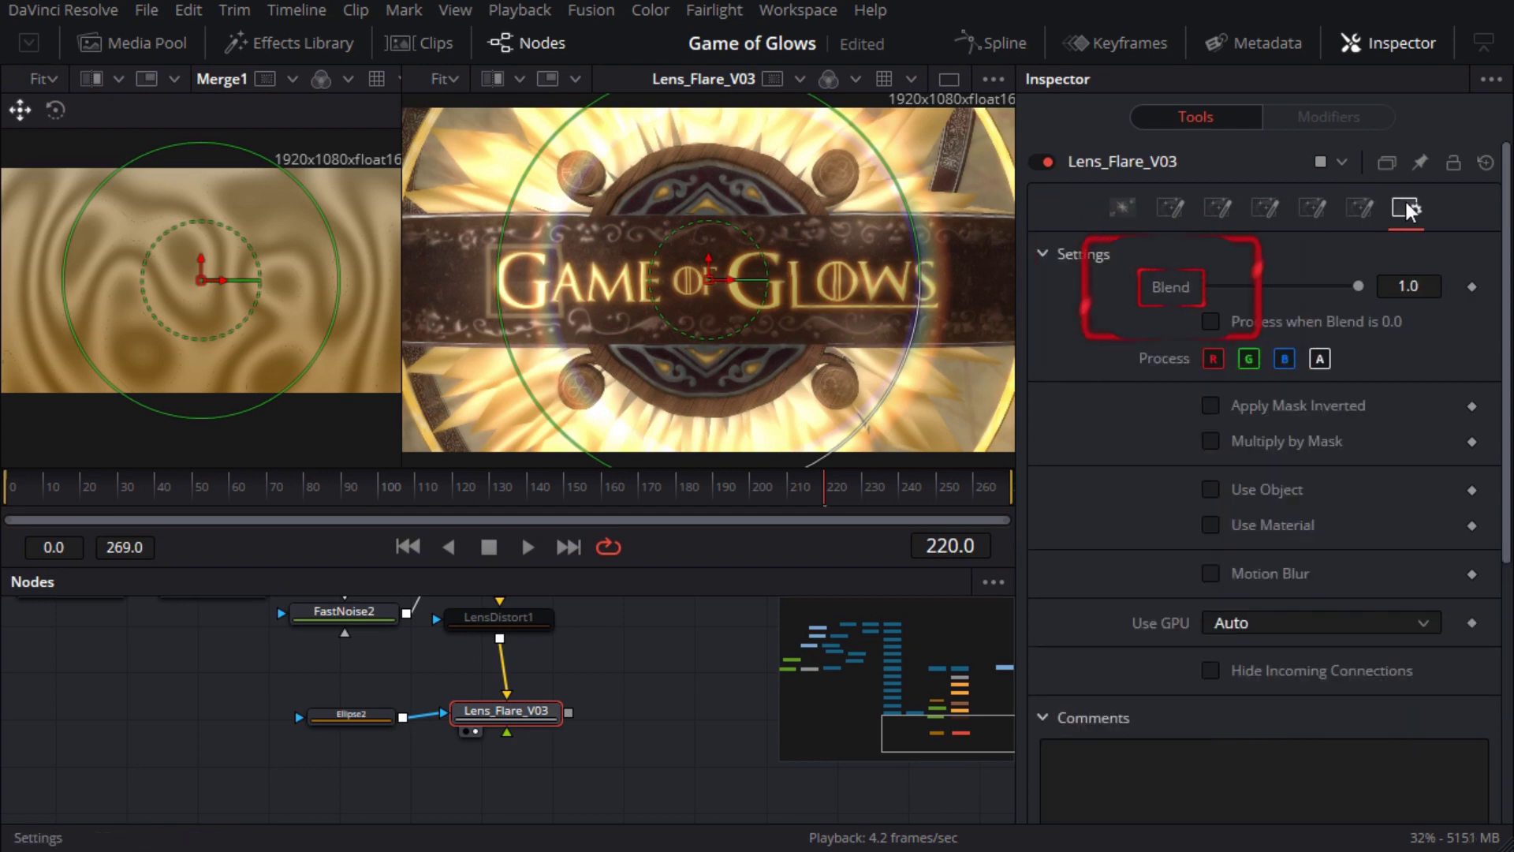
right_click(1167, 287)
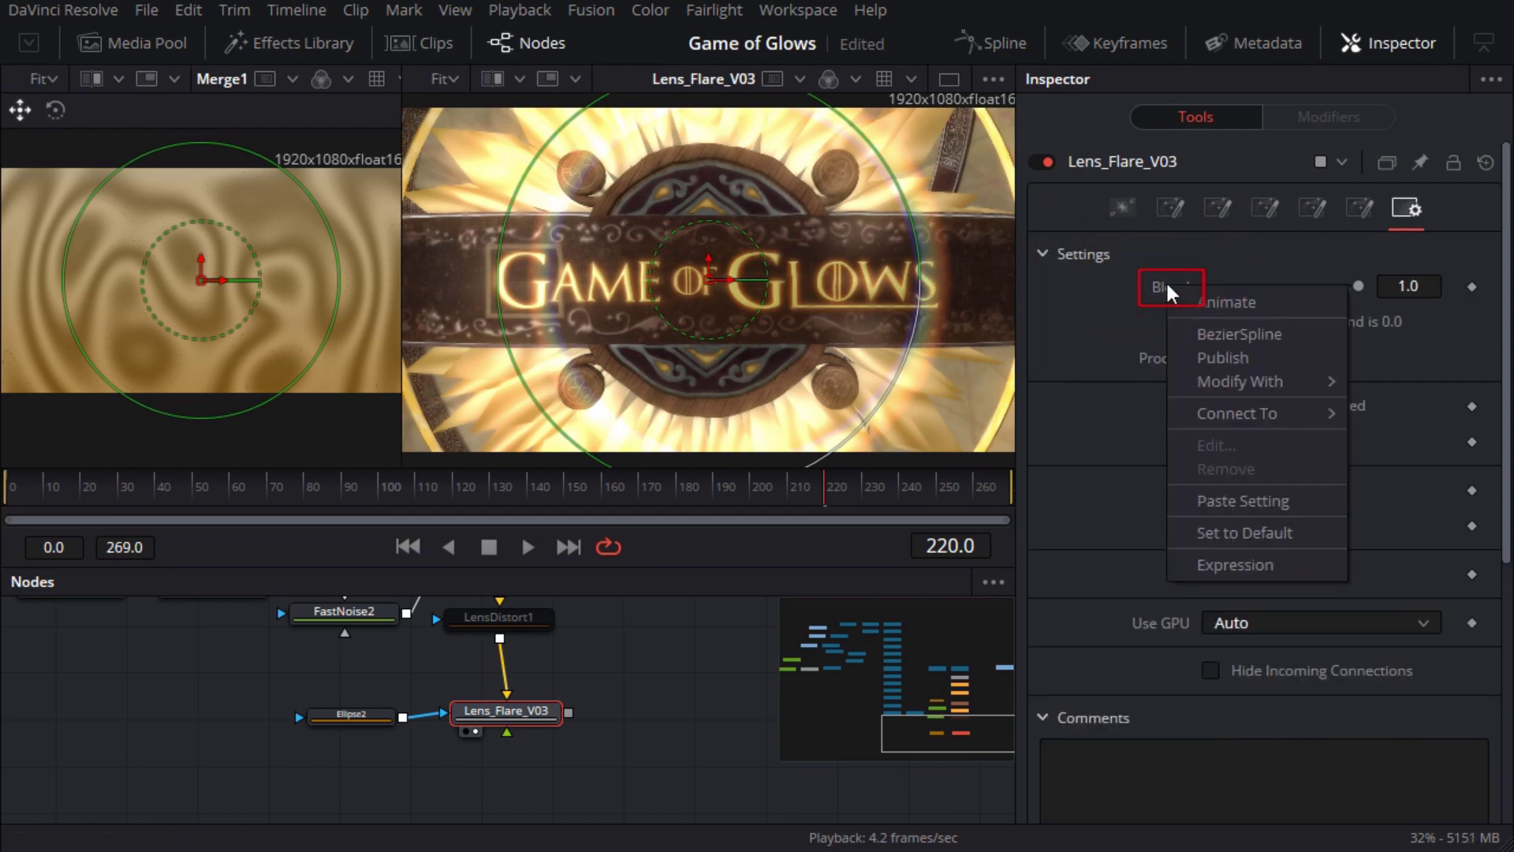
mouse_move(1238, 410)
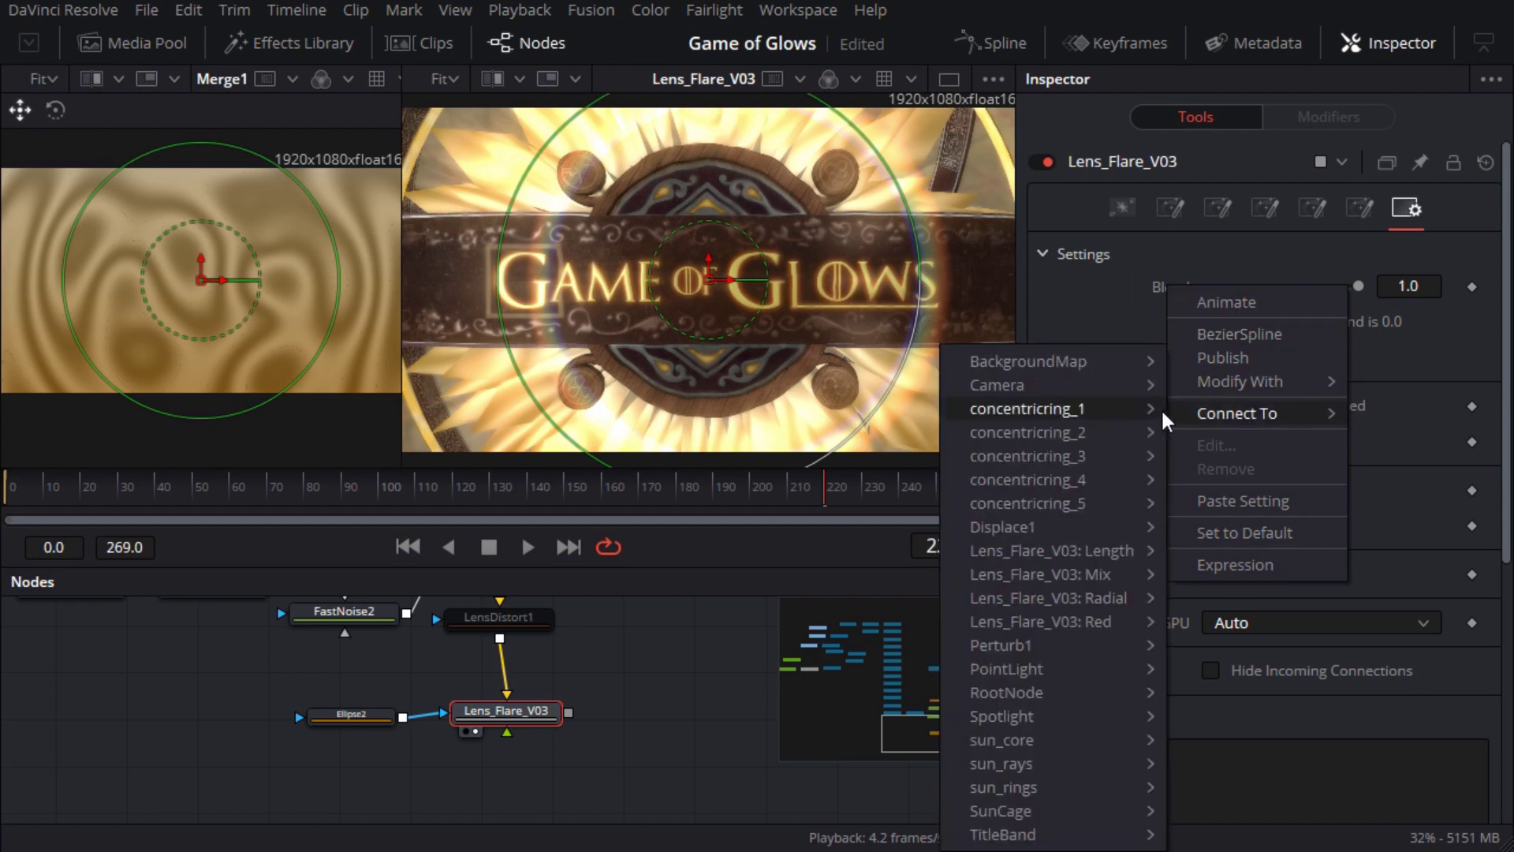
mouse_move(1090, 550)
mouse_move(1063, 645)
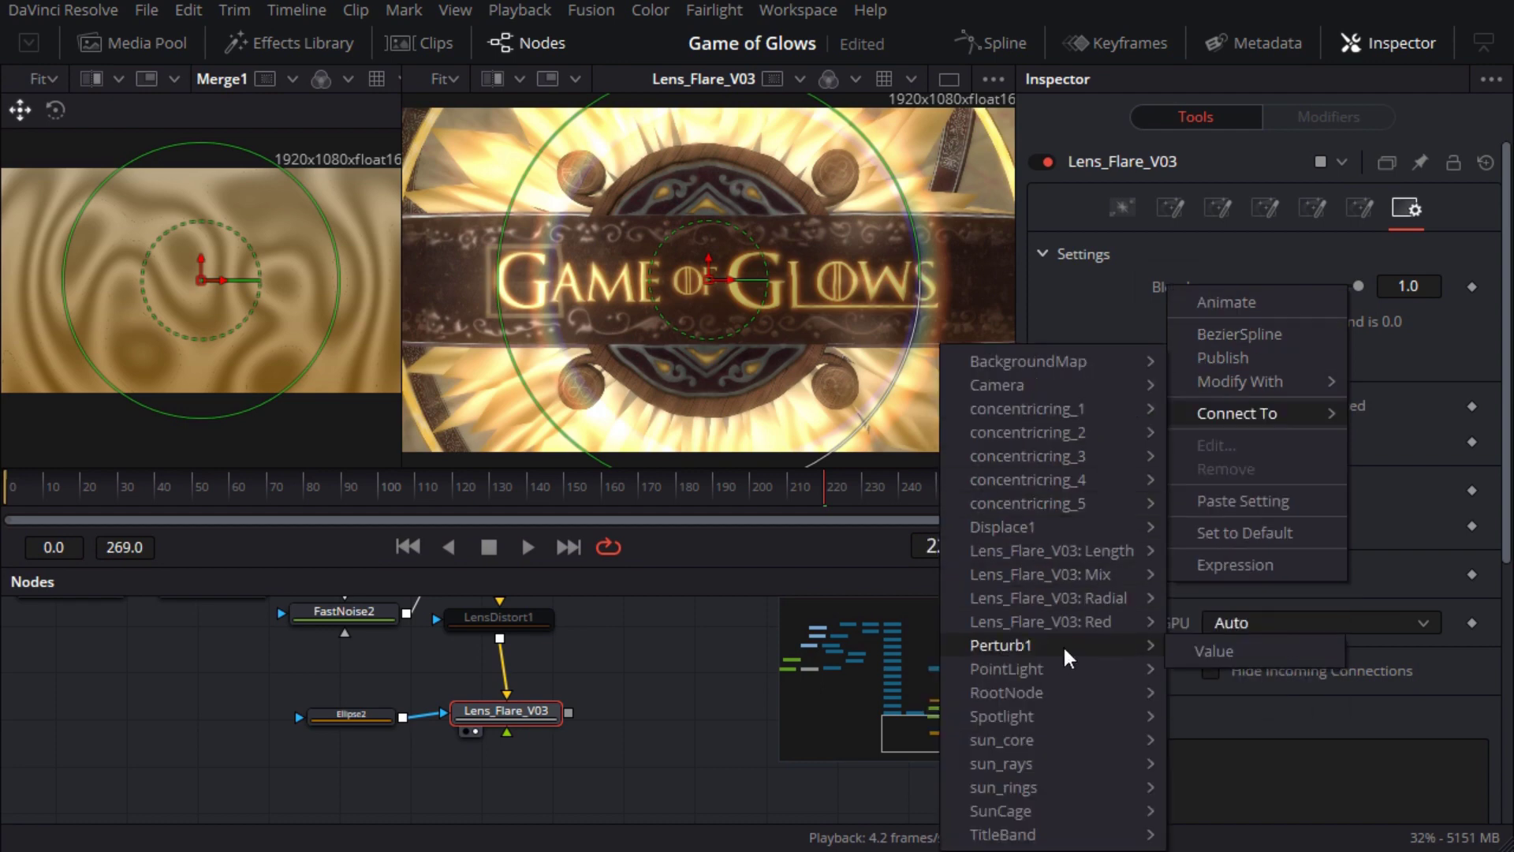
left_click(1210, 646)
left_click(407, 546)
left_click(528, 546)
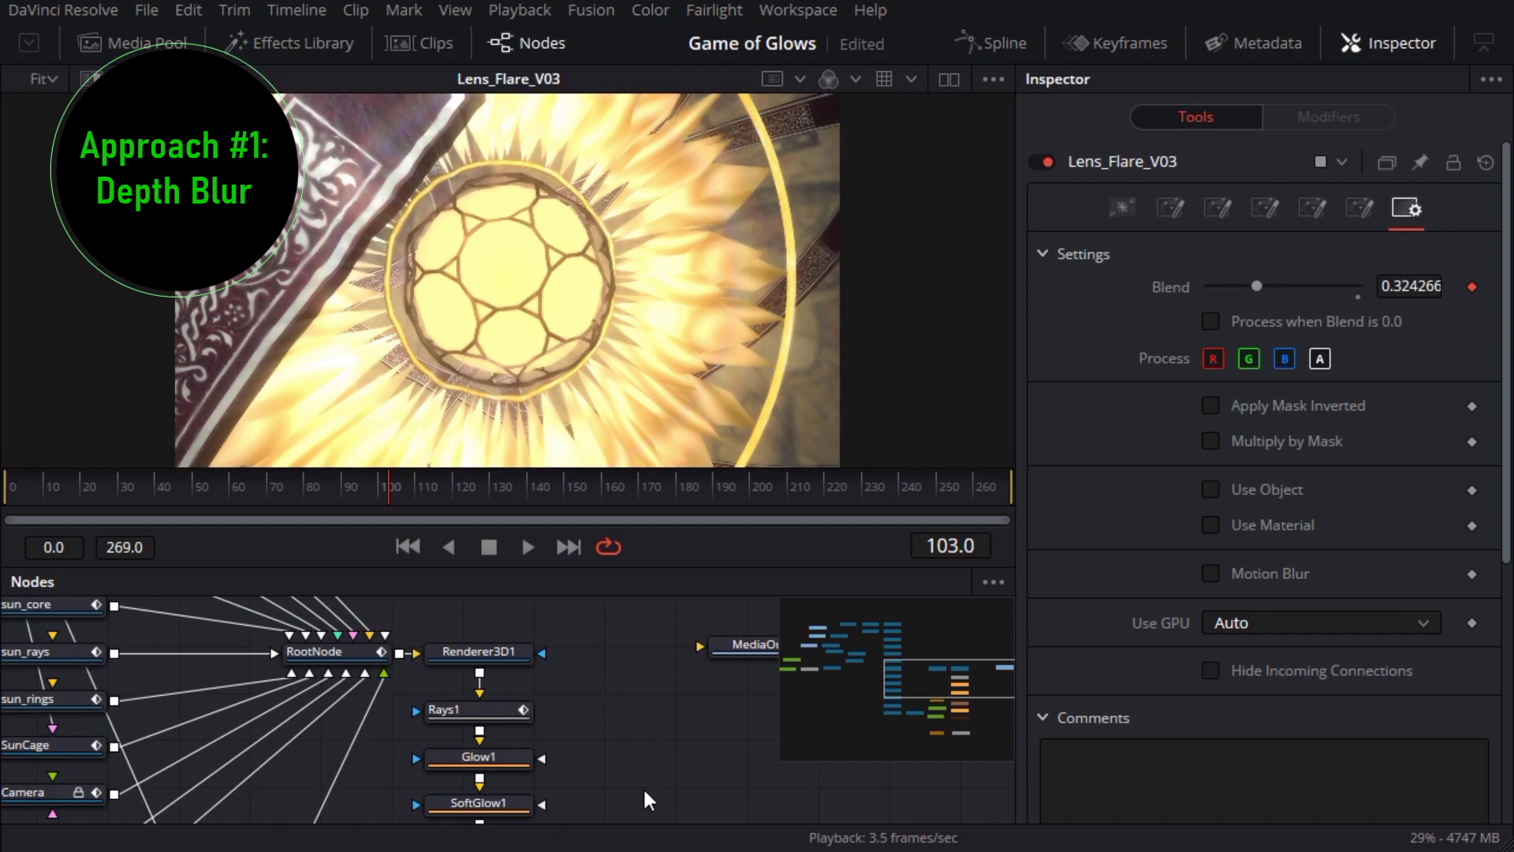
Enable the Z output channel on Renderer3D1 and view its output.
left_click(475, 650)
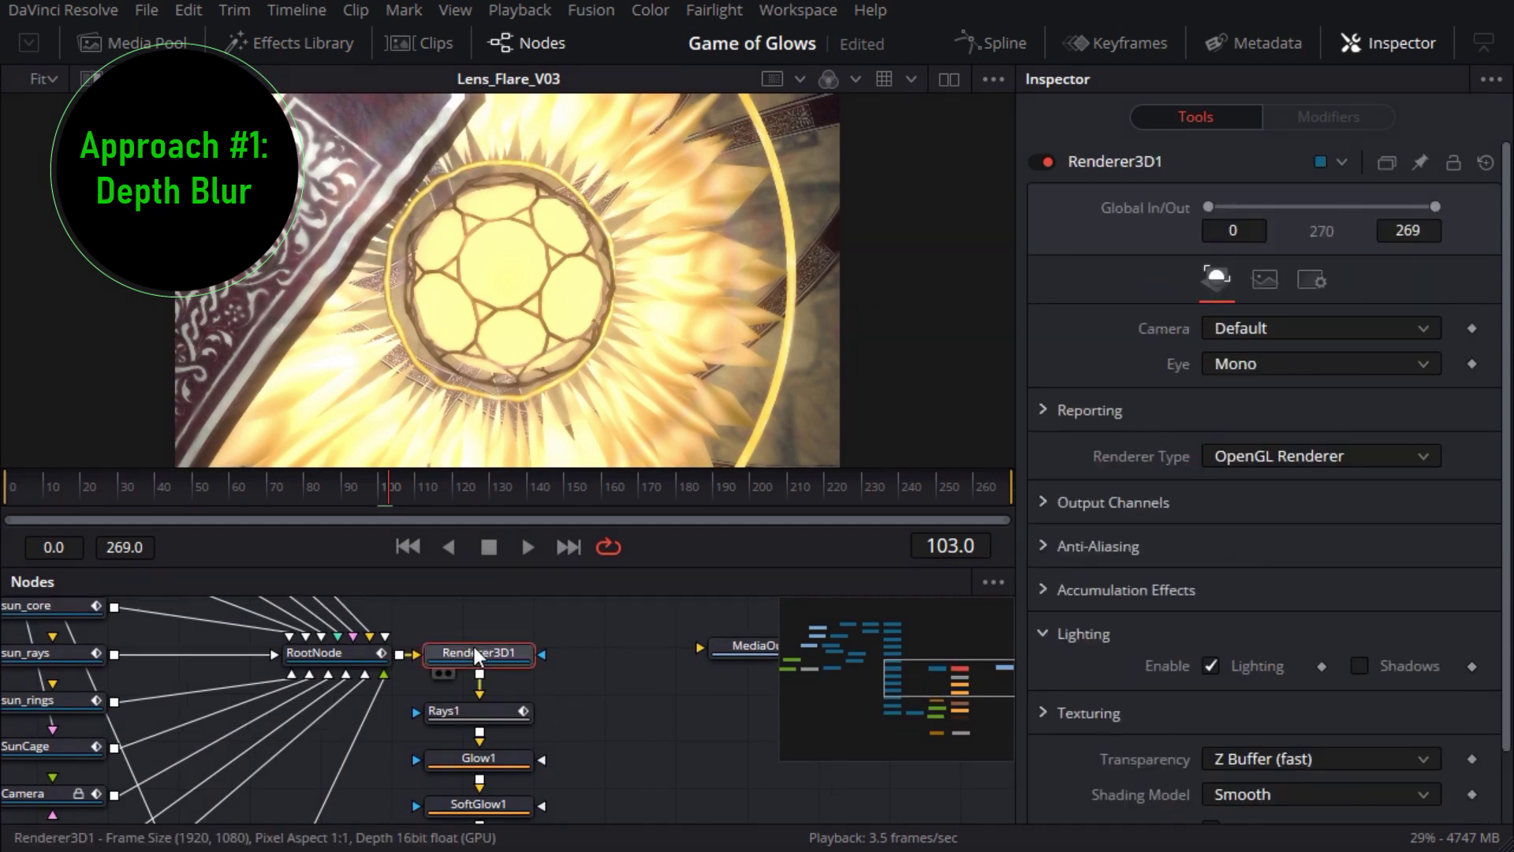
left_click(1042, 503)
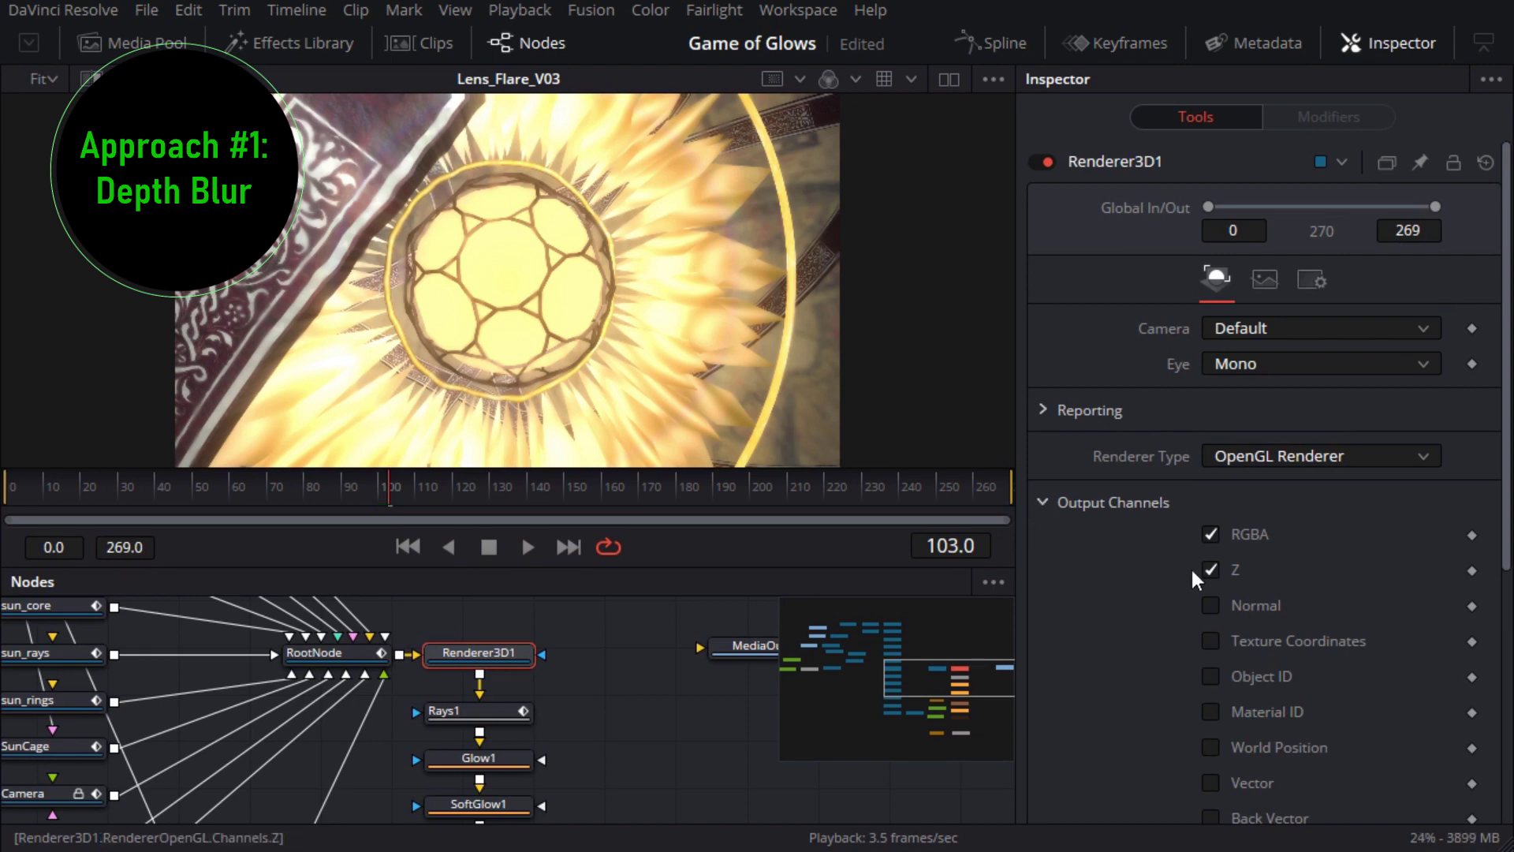
left_click(445, 673)
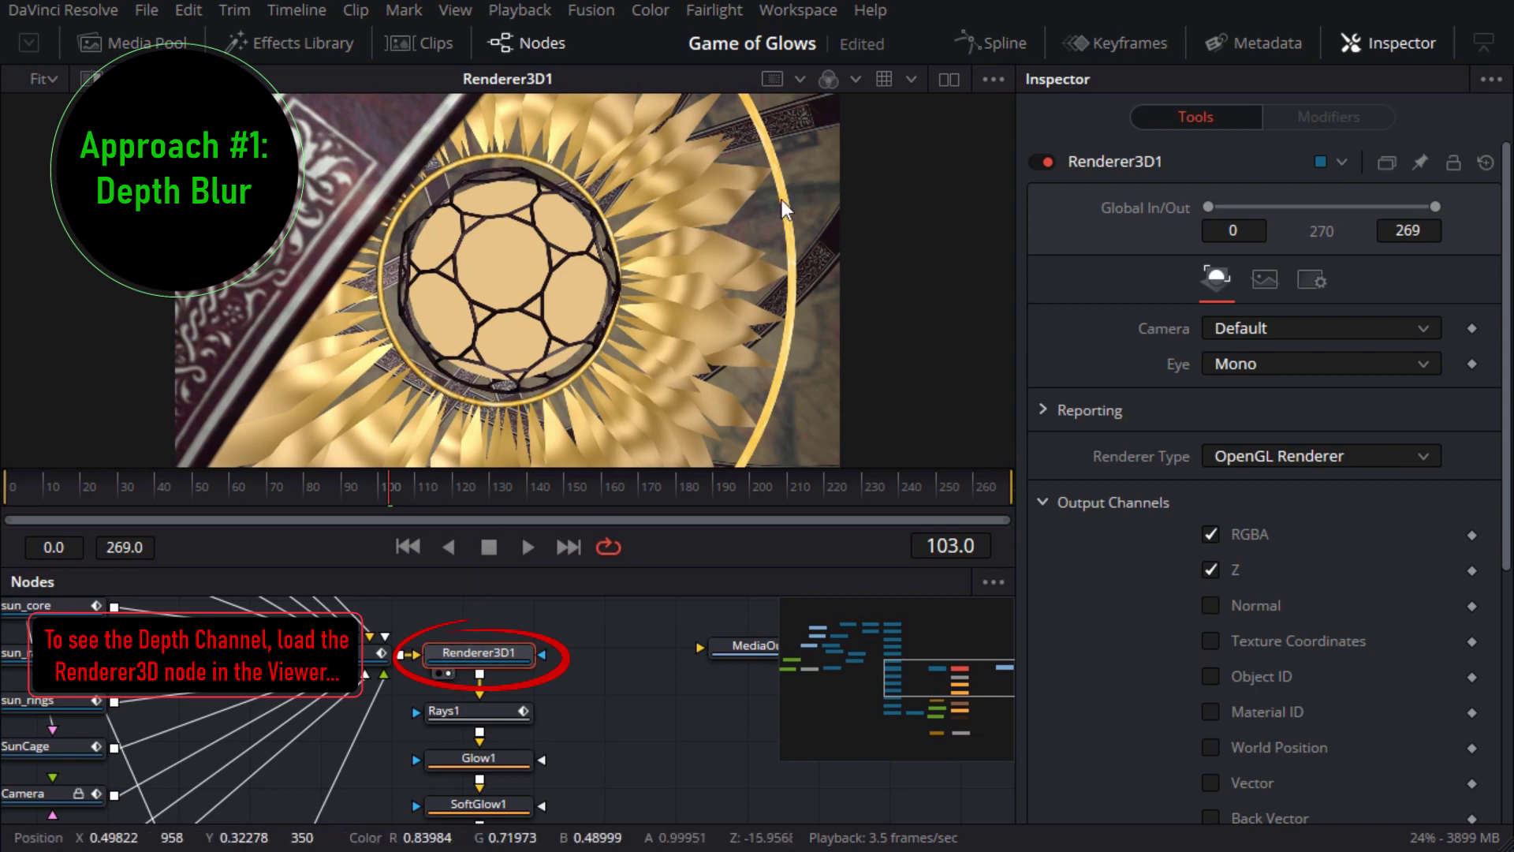
Inspect the Z depth pass with Normalized Color Range, then return the viewer to Color.
left_click(856, 79)
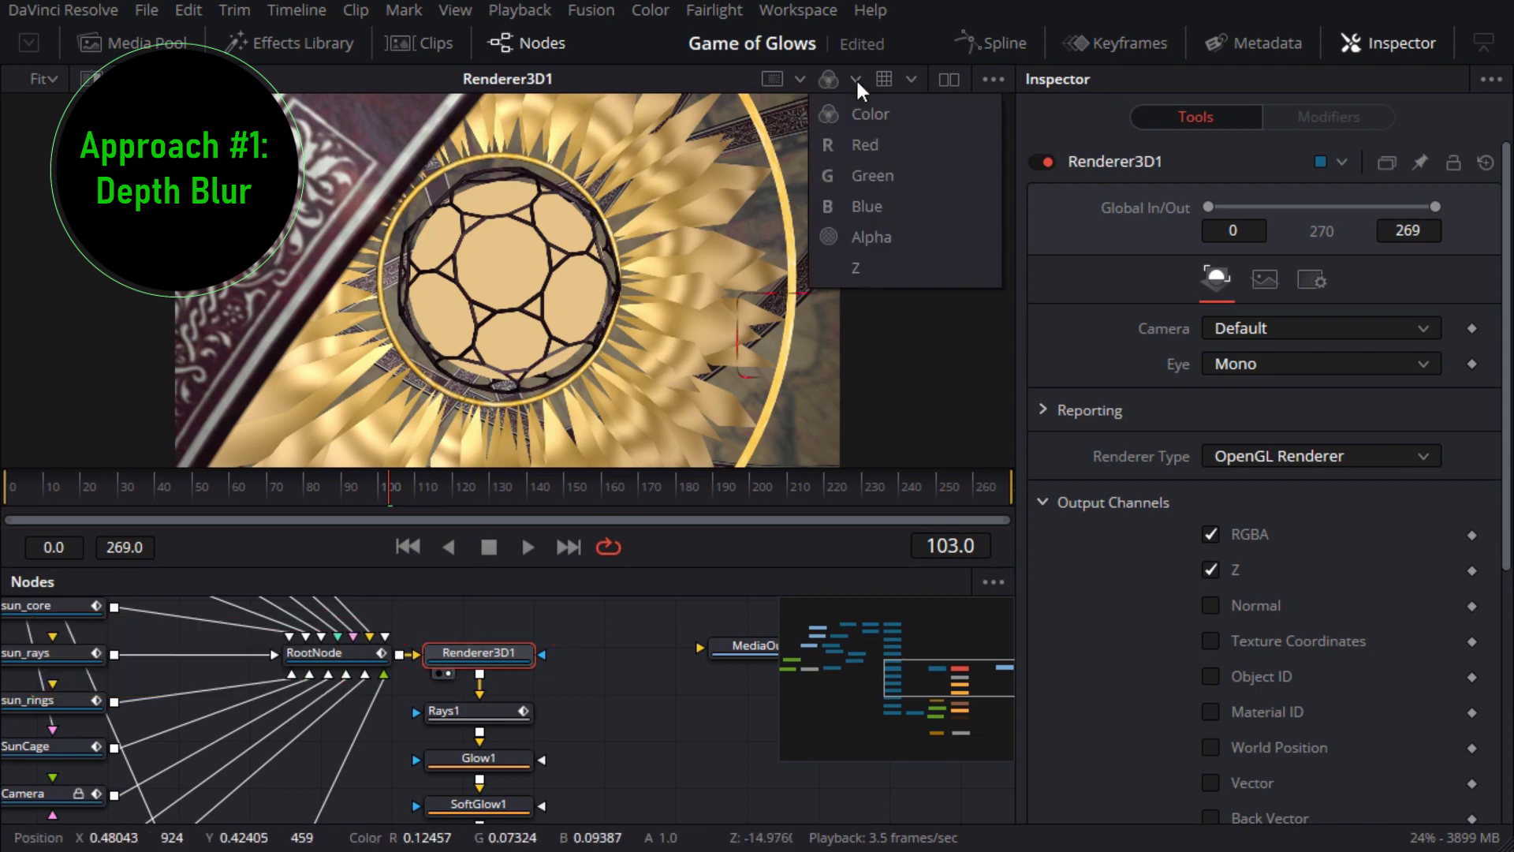
left_click(887, 268)
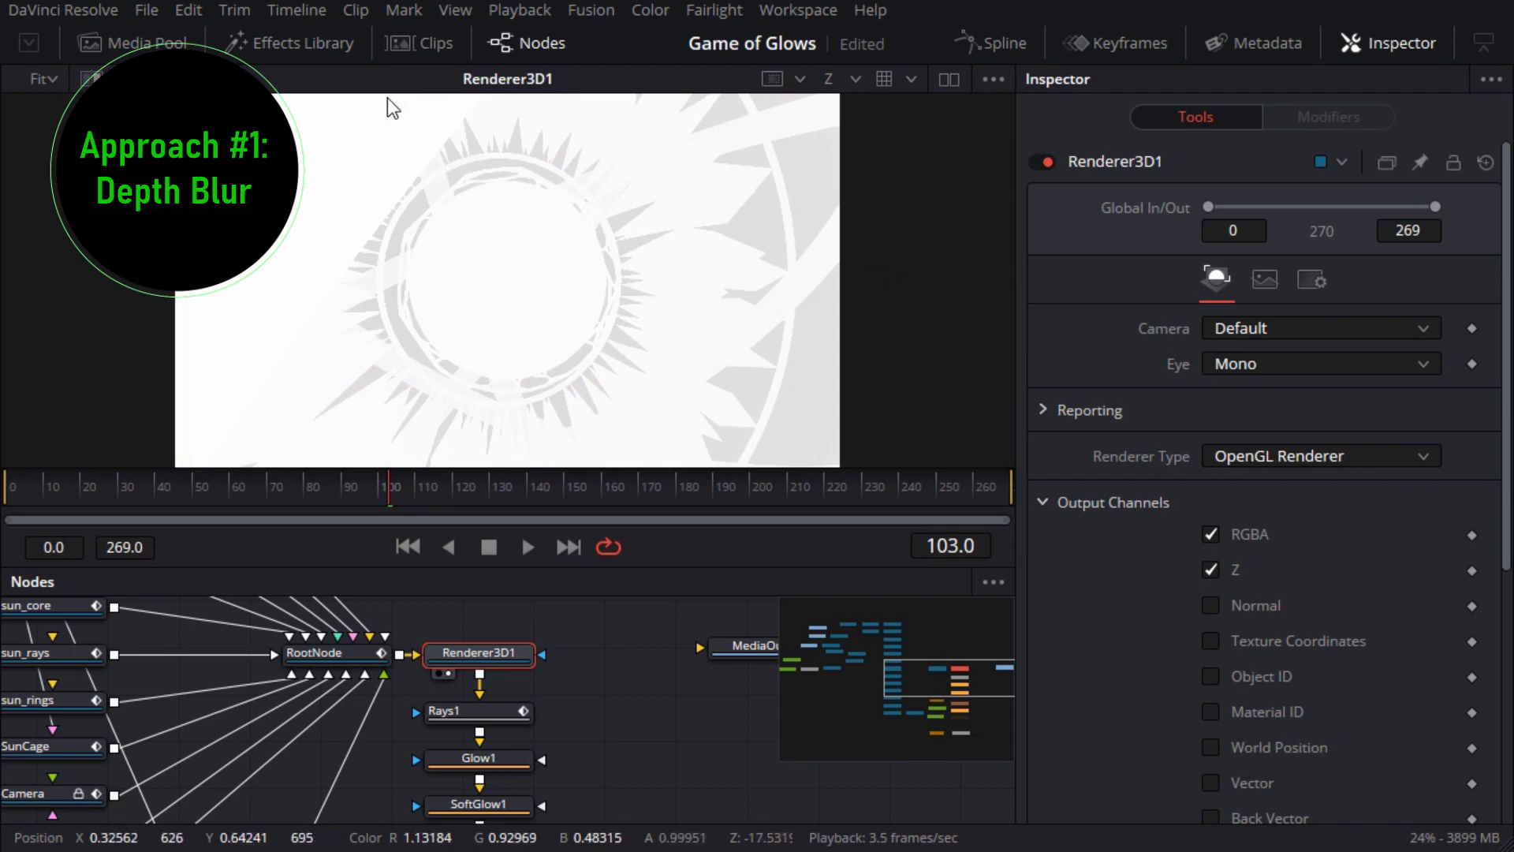
right_click(358, 101)
mouse_move(438, 186)
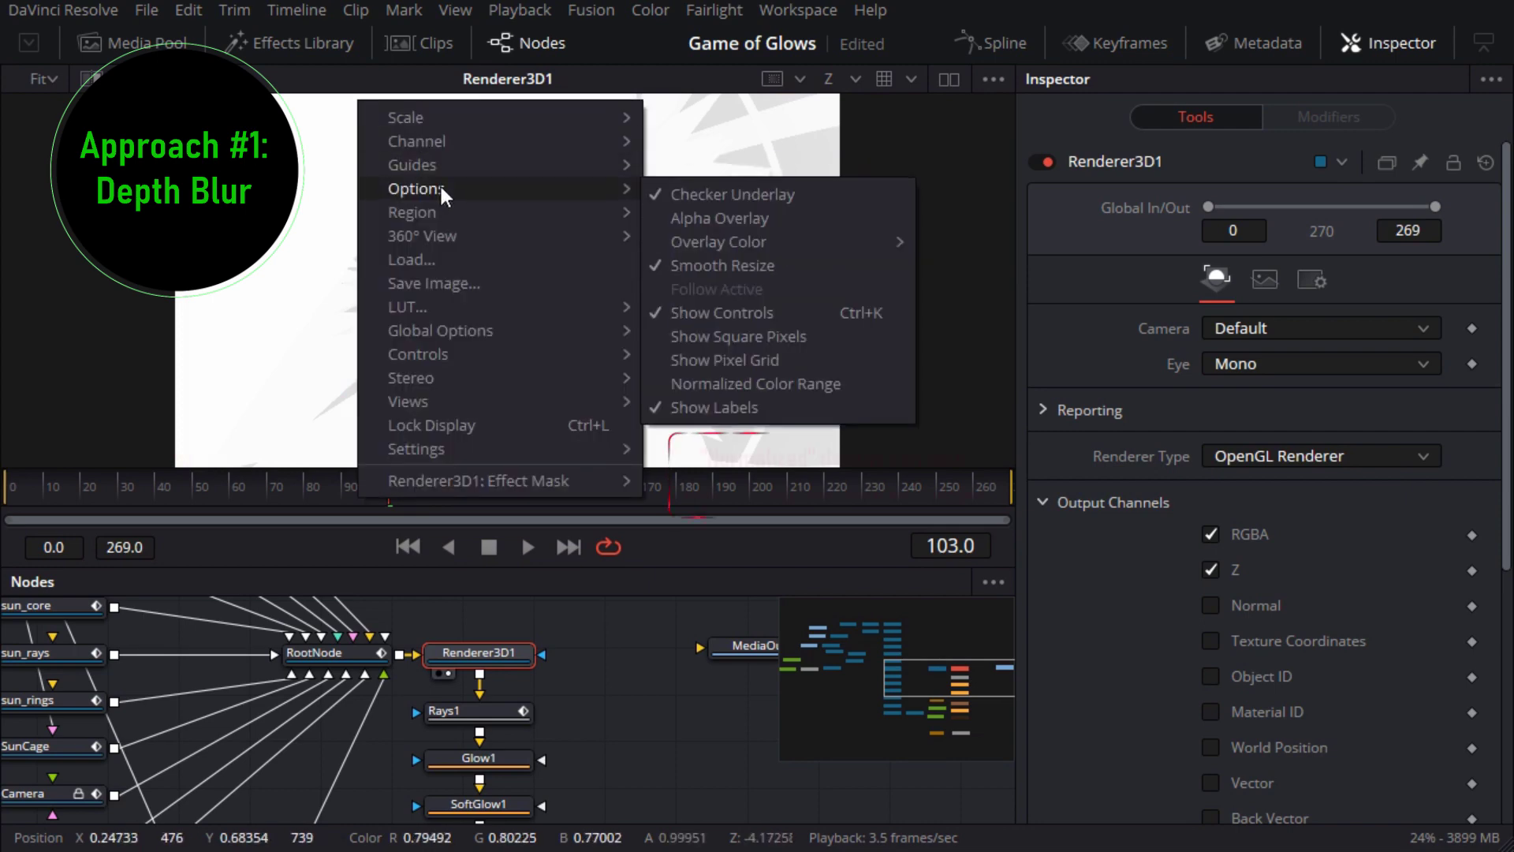
left_click(747, 386)
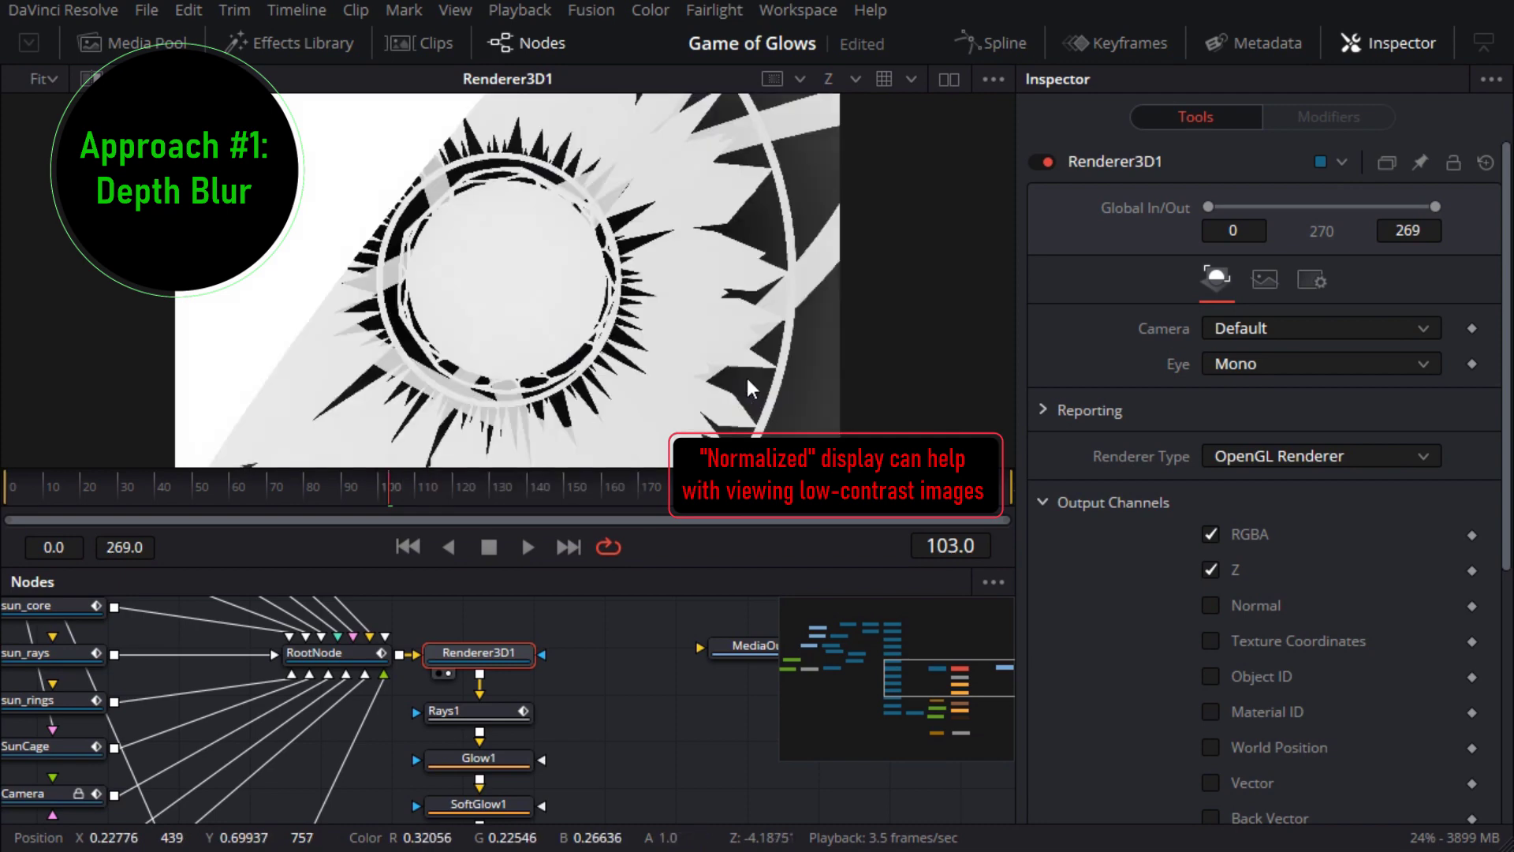
right_click(403, 108)
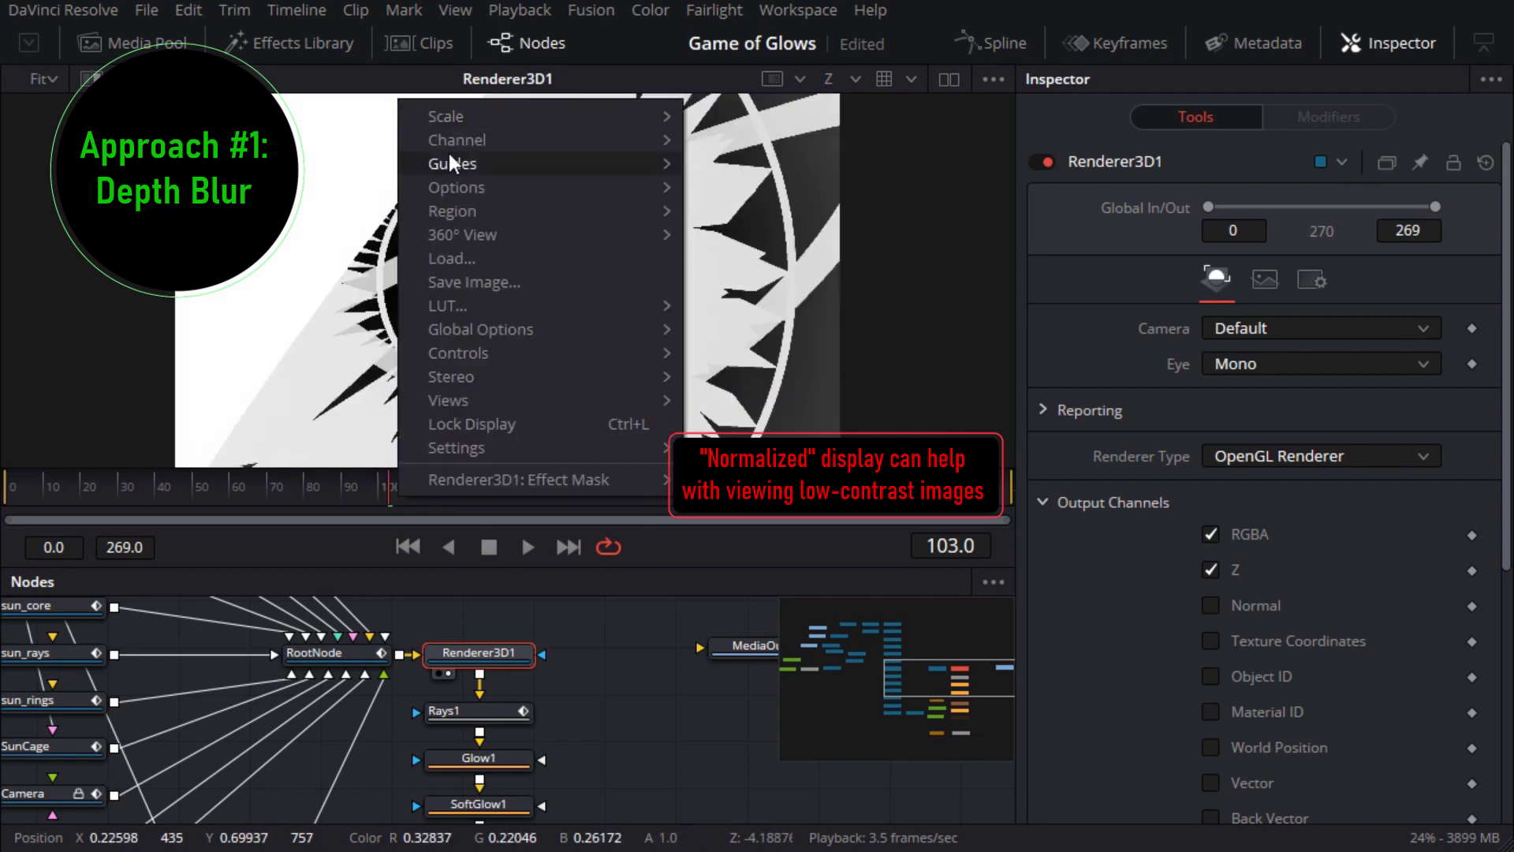
mouse_move(455, 187)
left_click(901, 381)
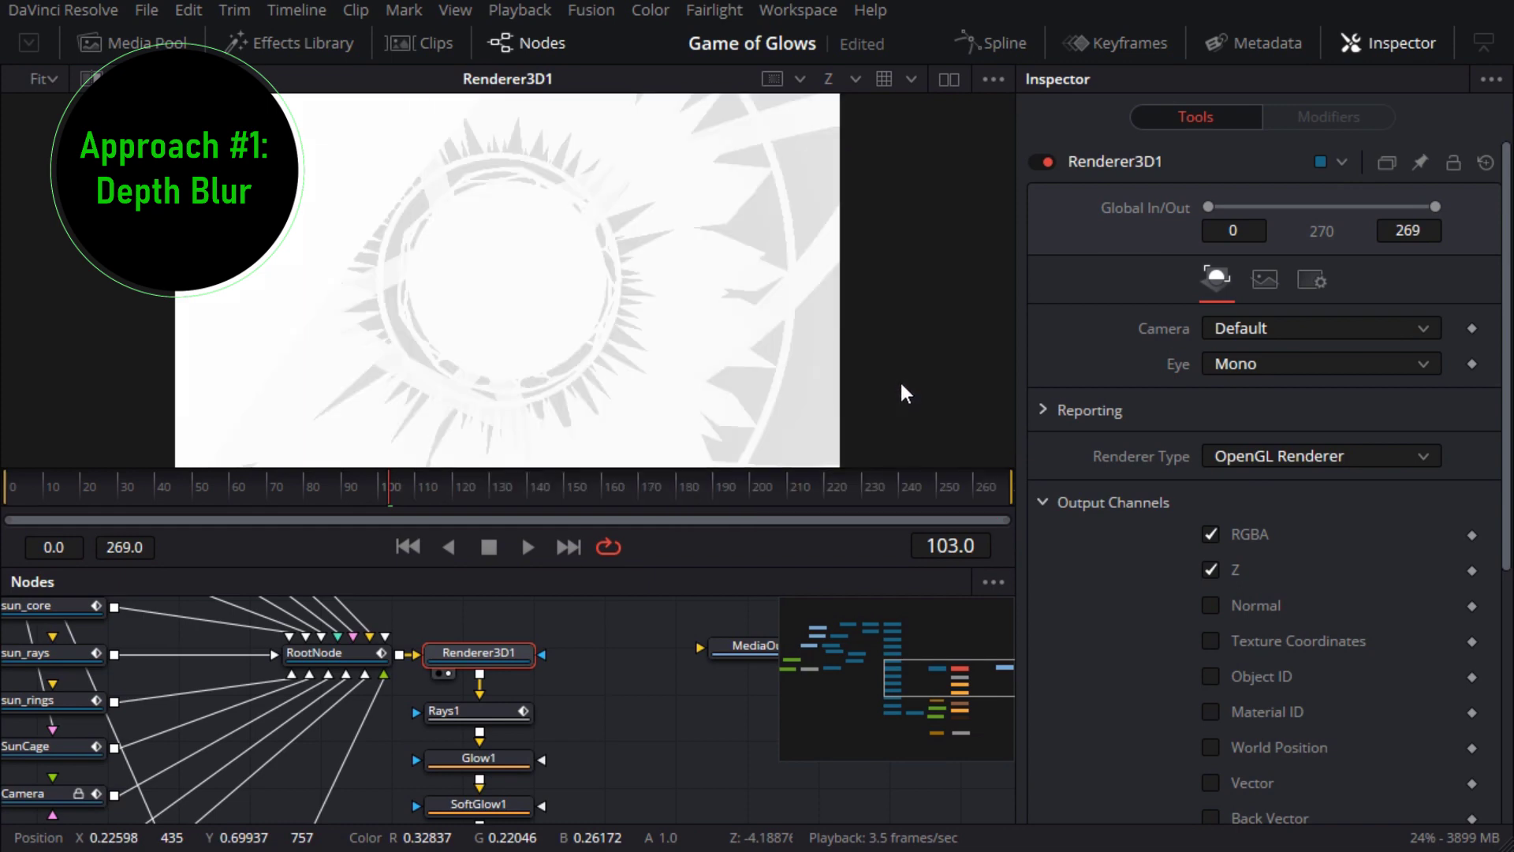
left_click(855, 79)
left_click(864, 116)
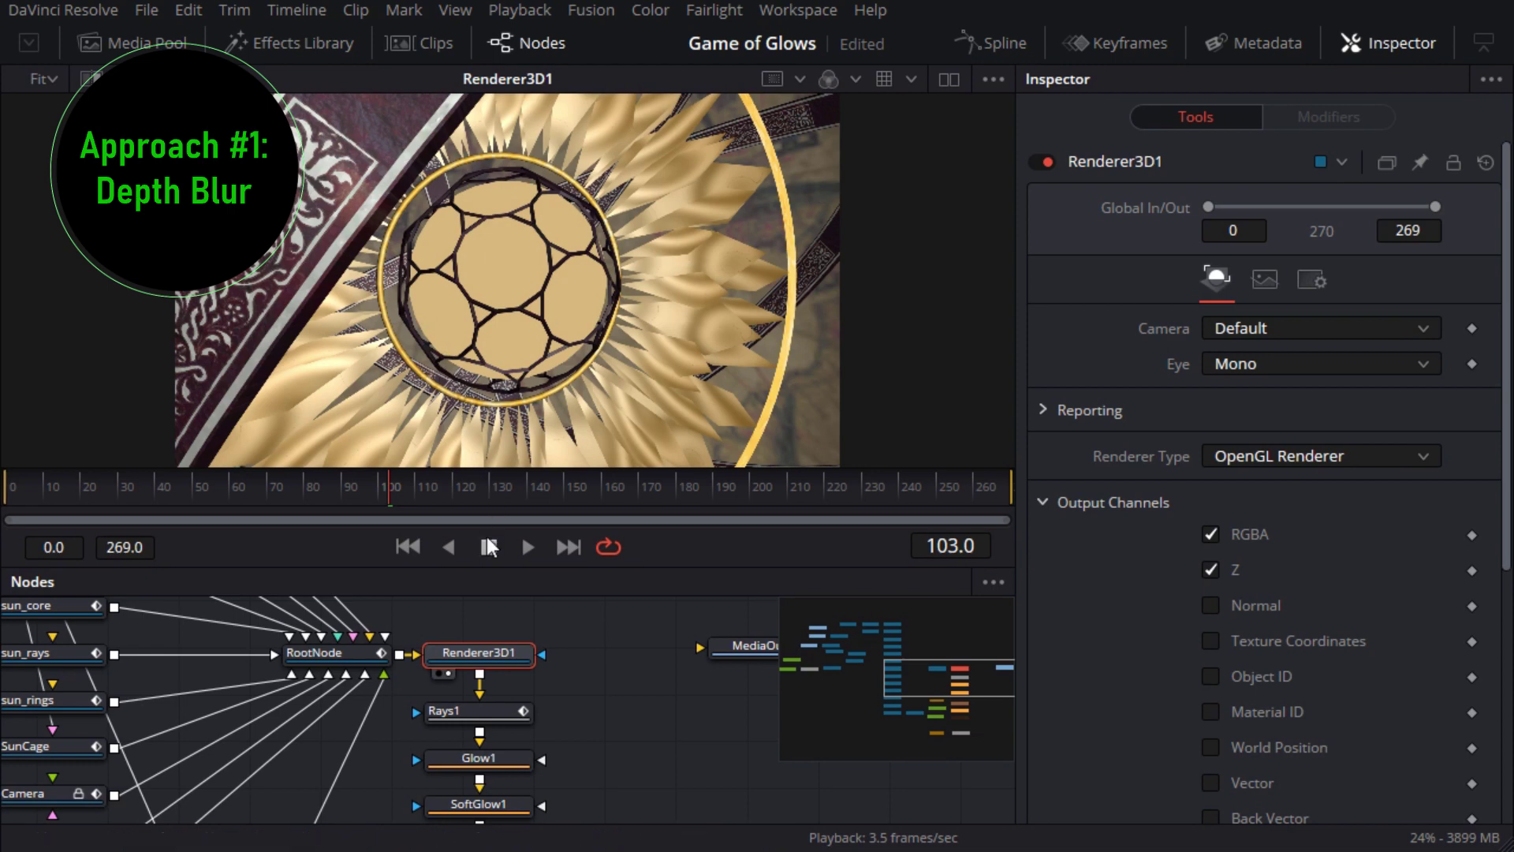
Insert a Depth Blur node after Renderer3D1 and view its output.
key("shift+space")
type("depth")
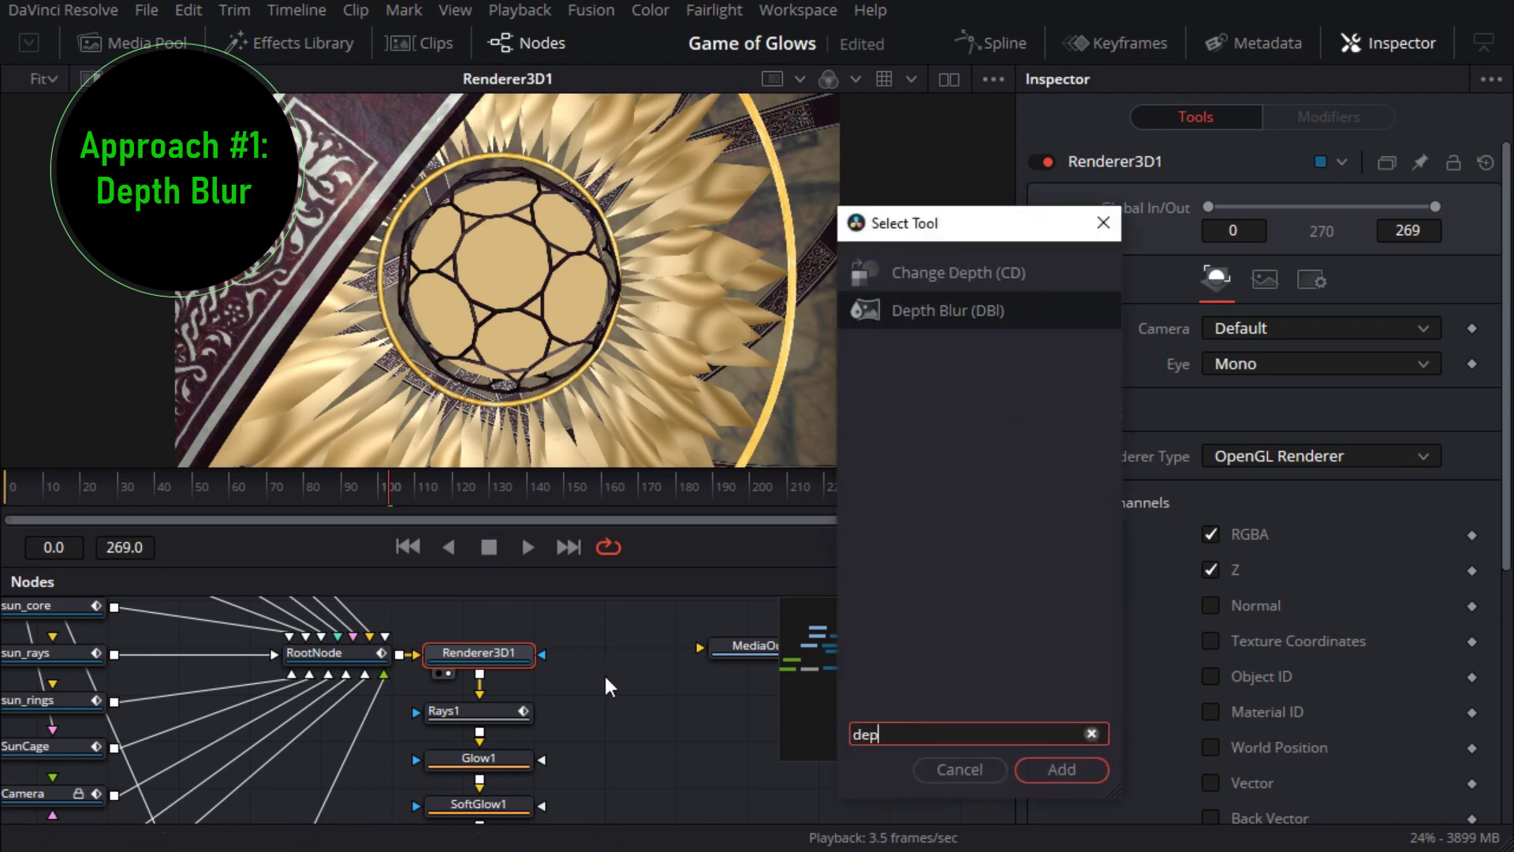
left_click(1071, 767)
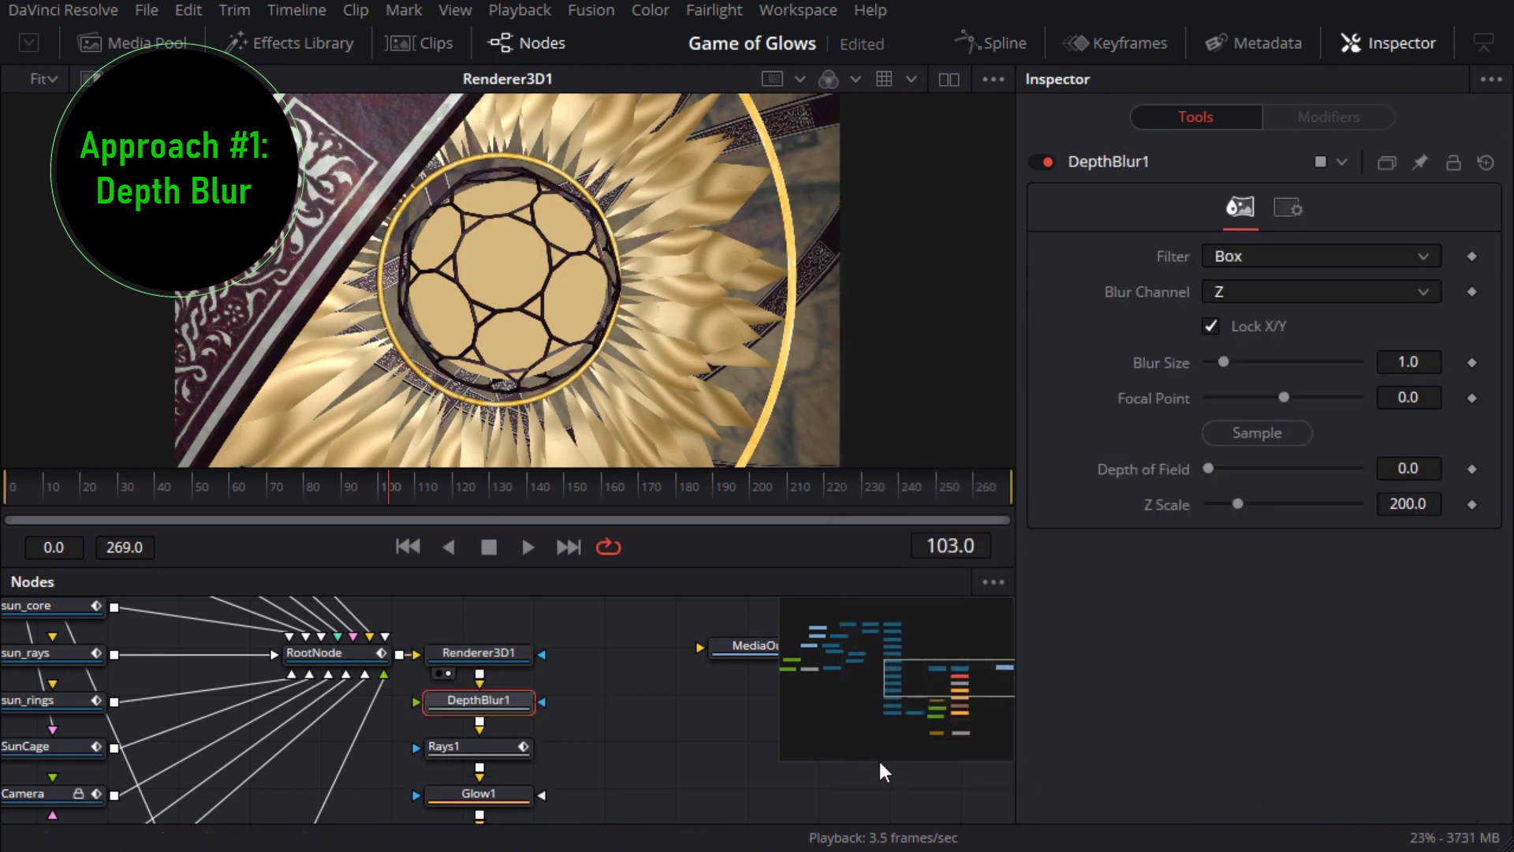
left_click(448, 719)
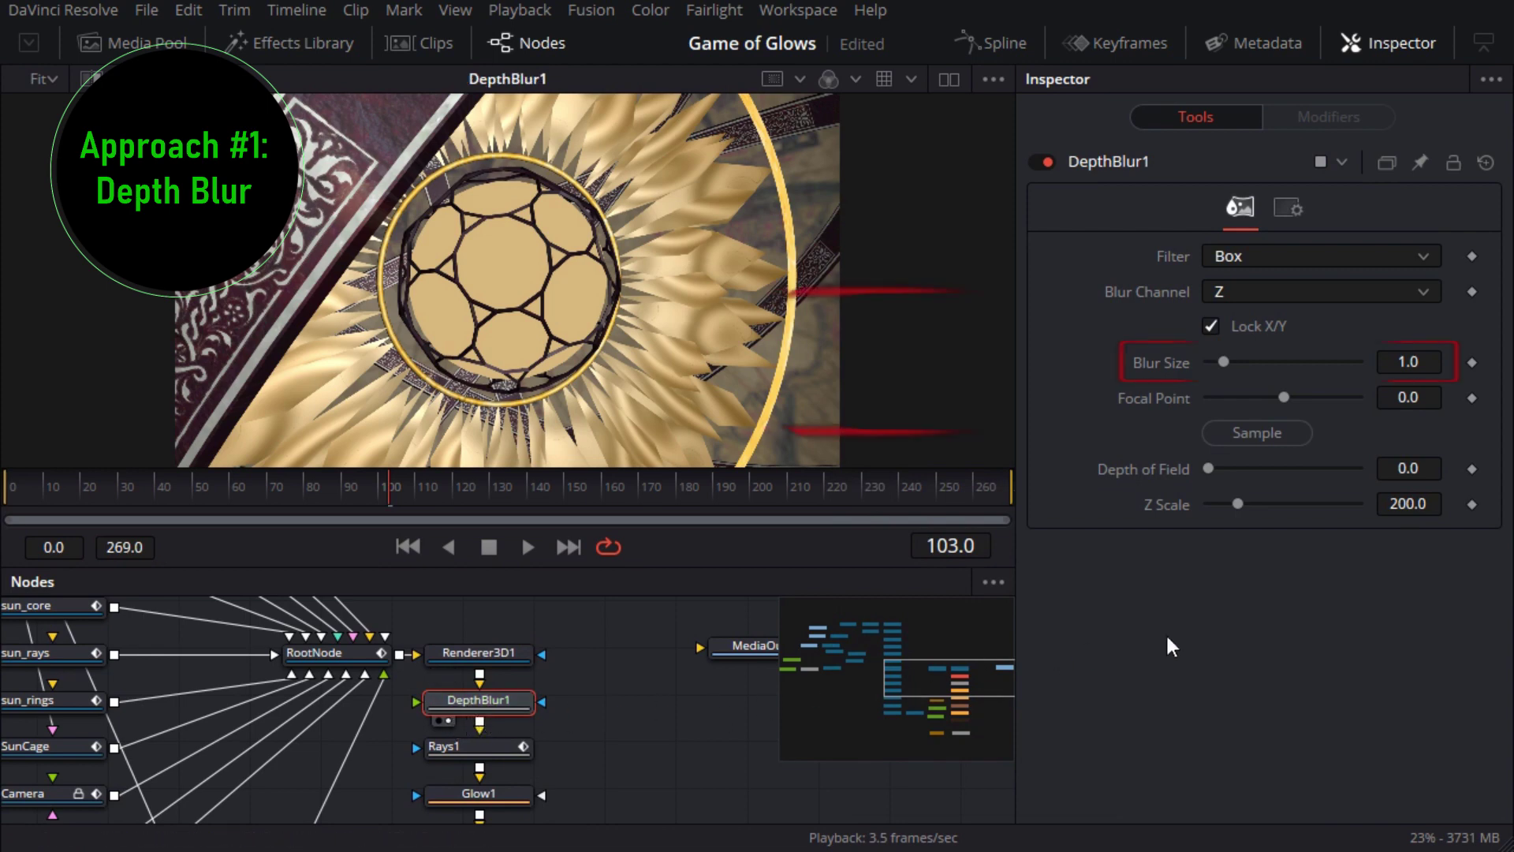
Set Blur Size 7 and Z Scale 15, and sample the focal point from the sun.
left_click(1411, 361)
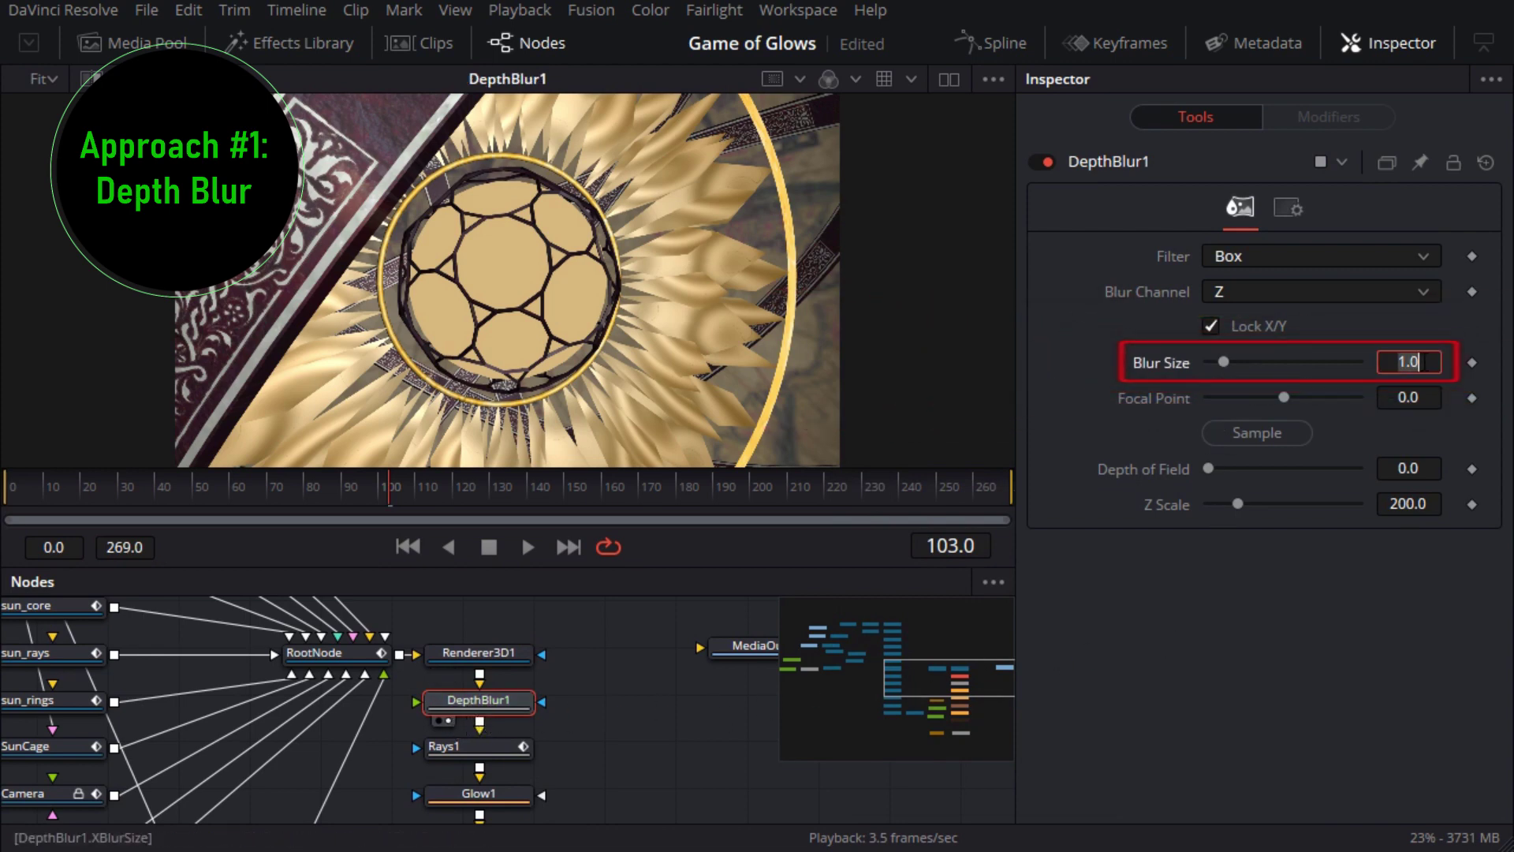
type("7")
key("Tab")
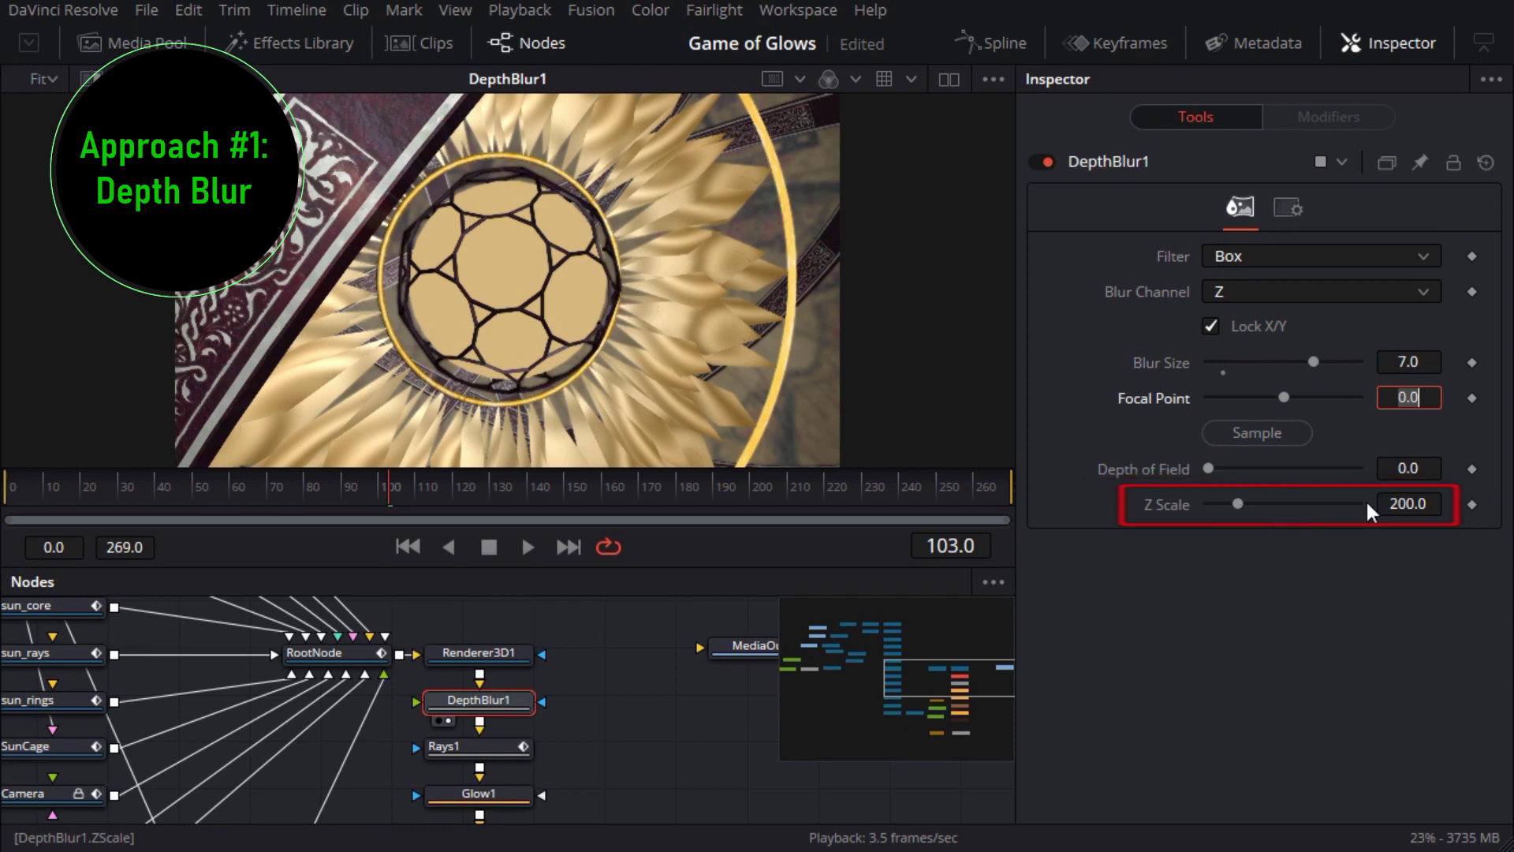
left_click(1402, 505)
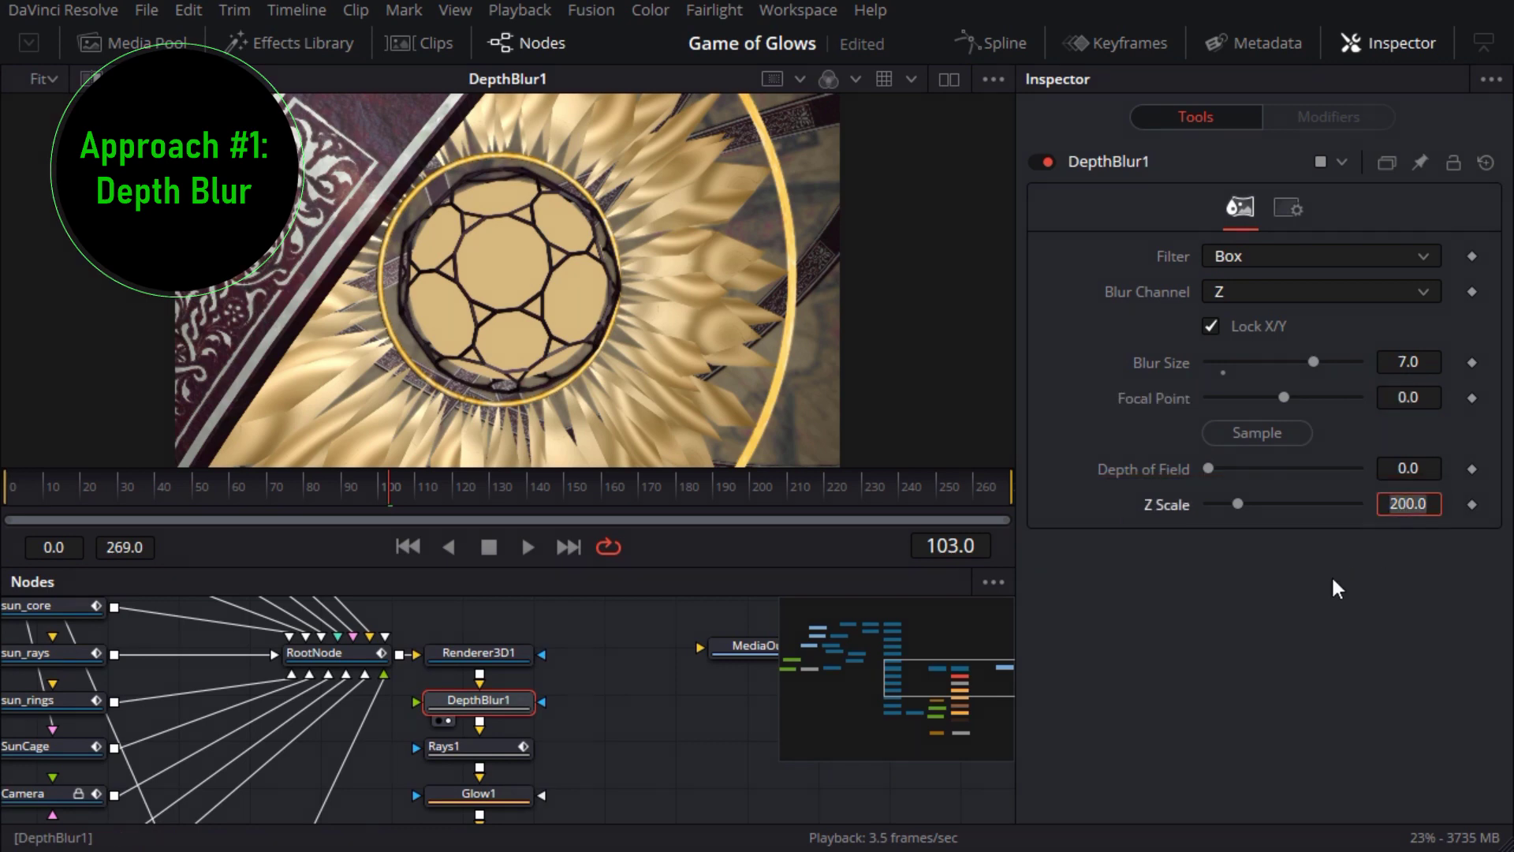
key("BackSpace")
key("BackSpace")
key("BackSpace")
key("BackSpace")
key("BackSpace")
type("15")
key("Tab")
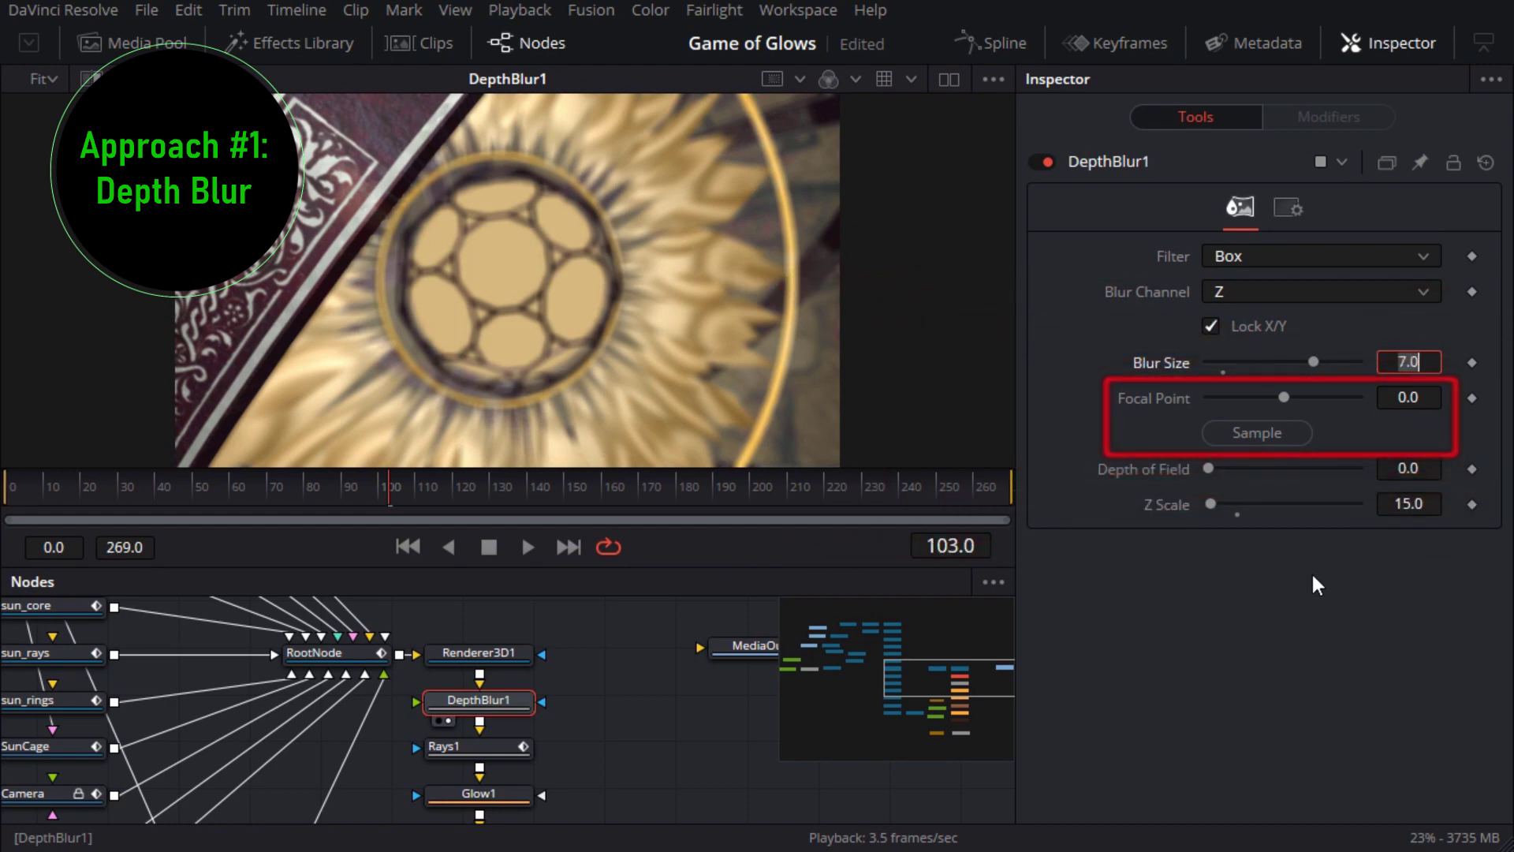
left_click(1221, 434)
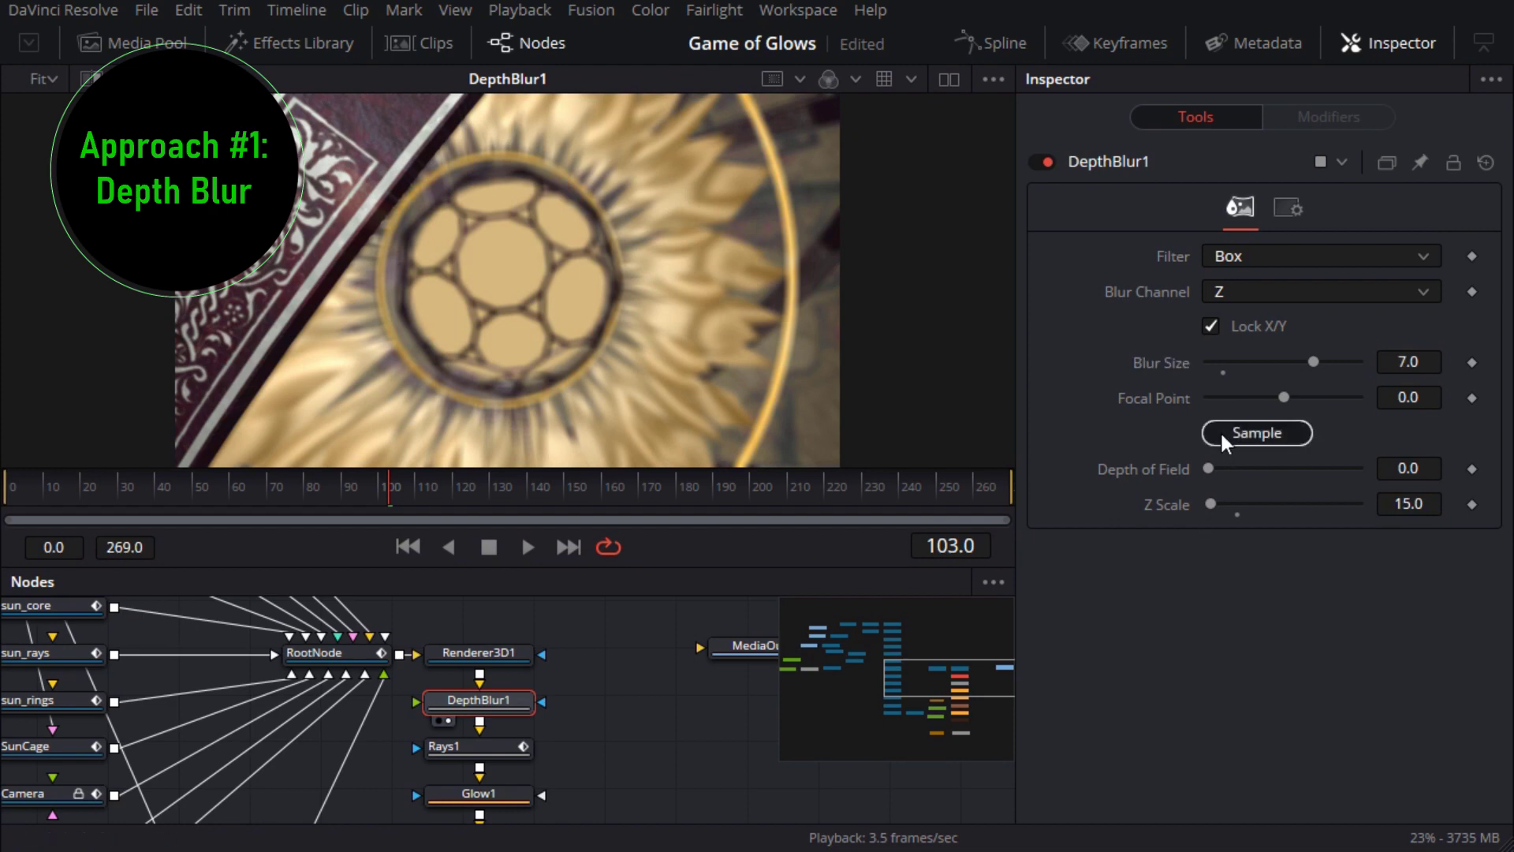
left_click_drag(1221, 435, 734, 315)
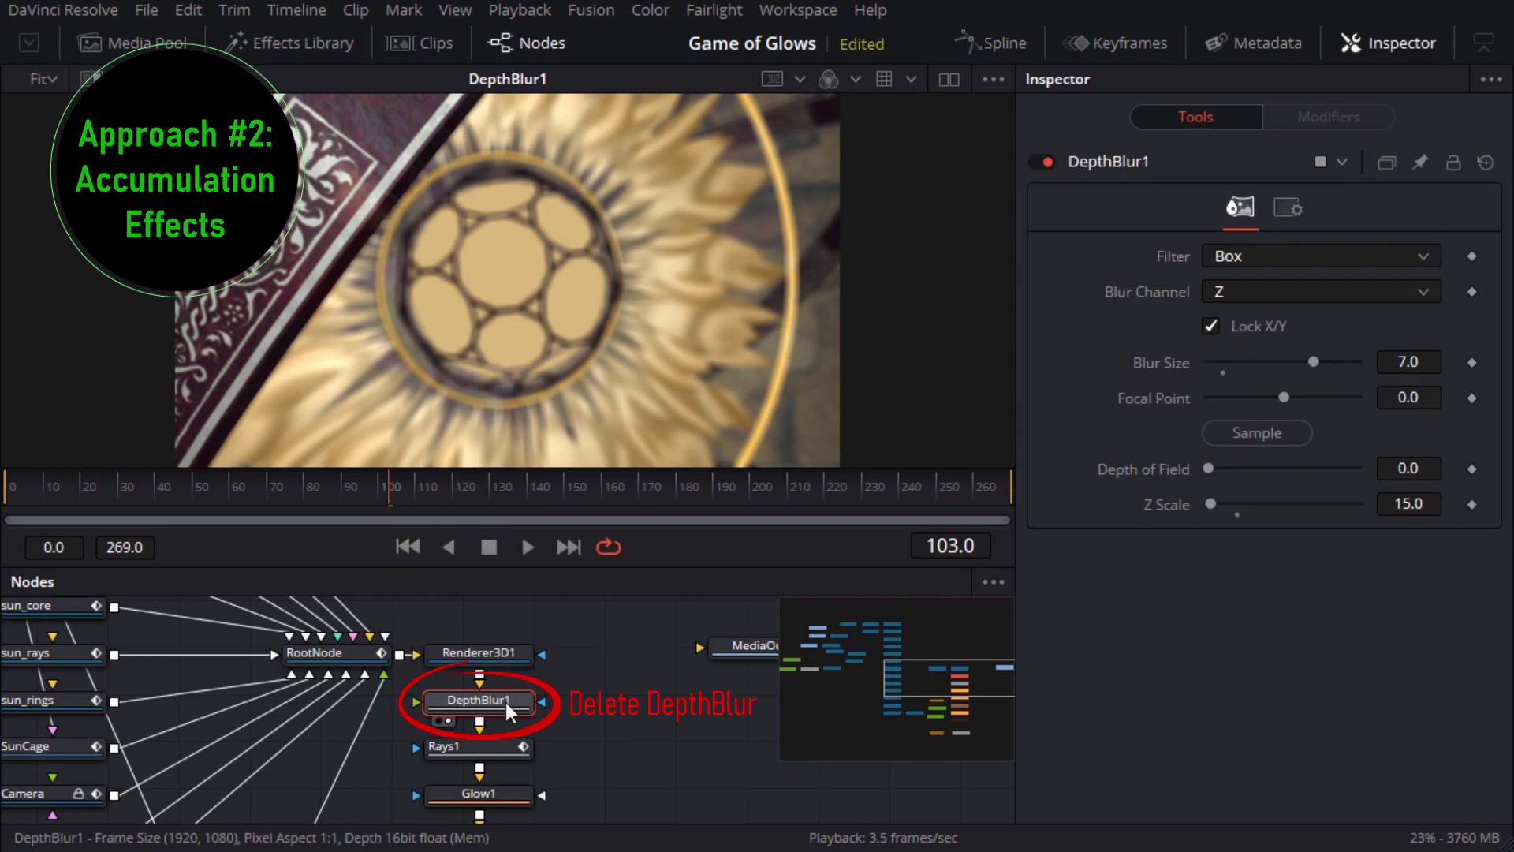
Delete the depth blur node and enable Accumulation Effects on Renderer3D1 for depth of field.
key("Delete")
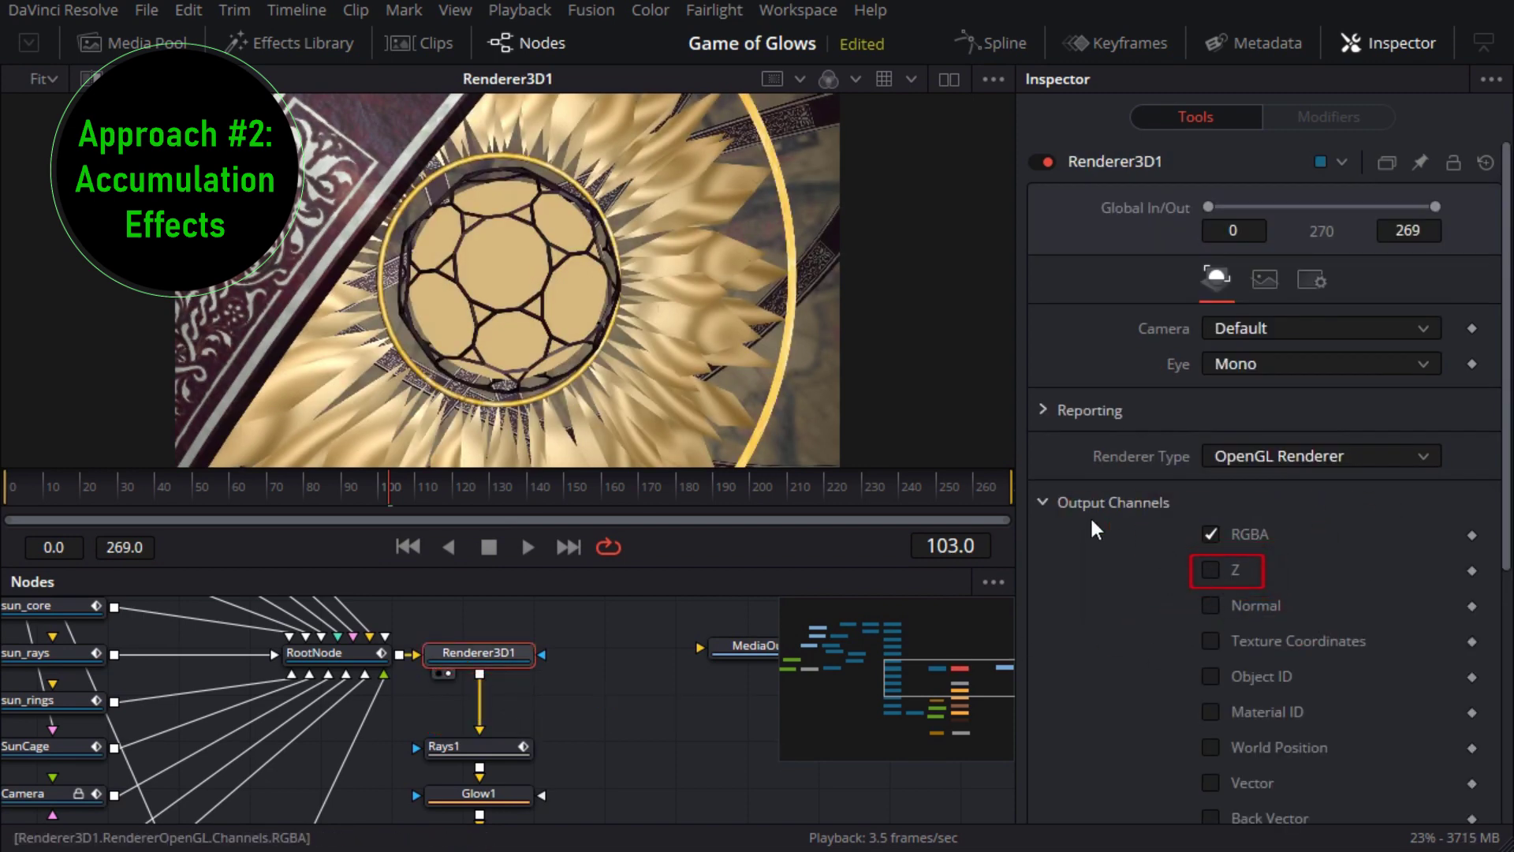
left_click(1044, 502)
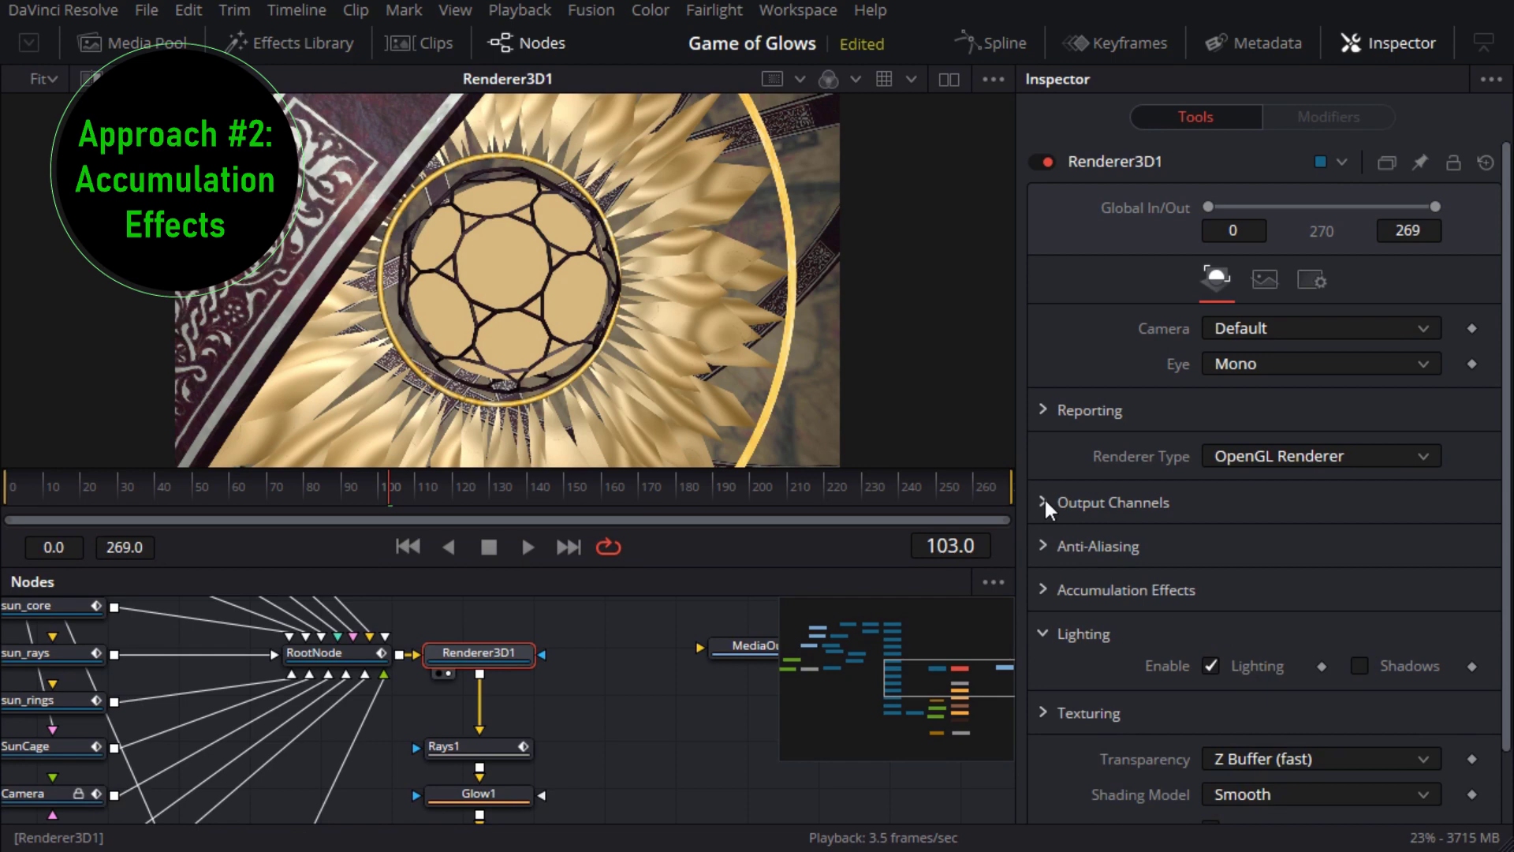
left_click(1042, 589)
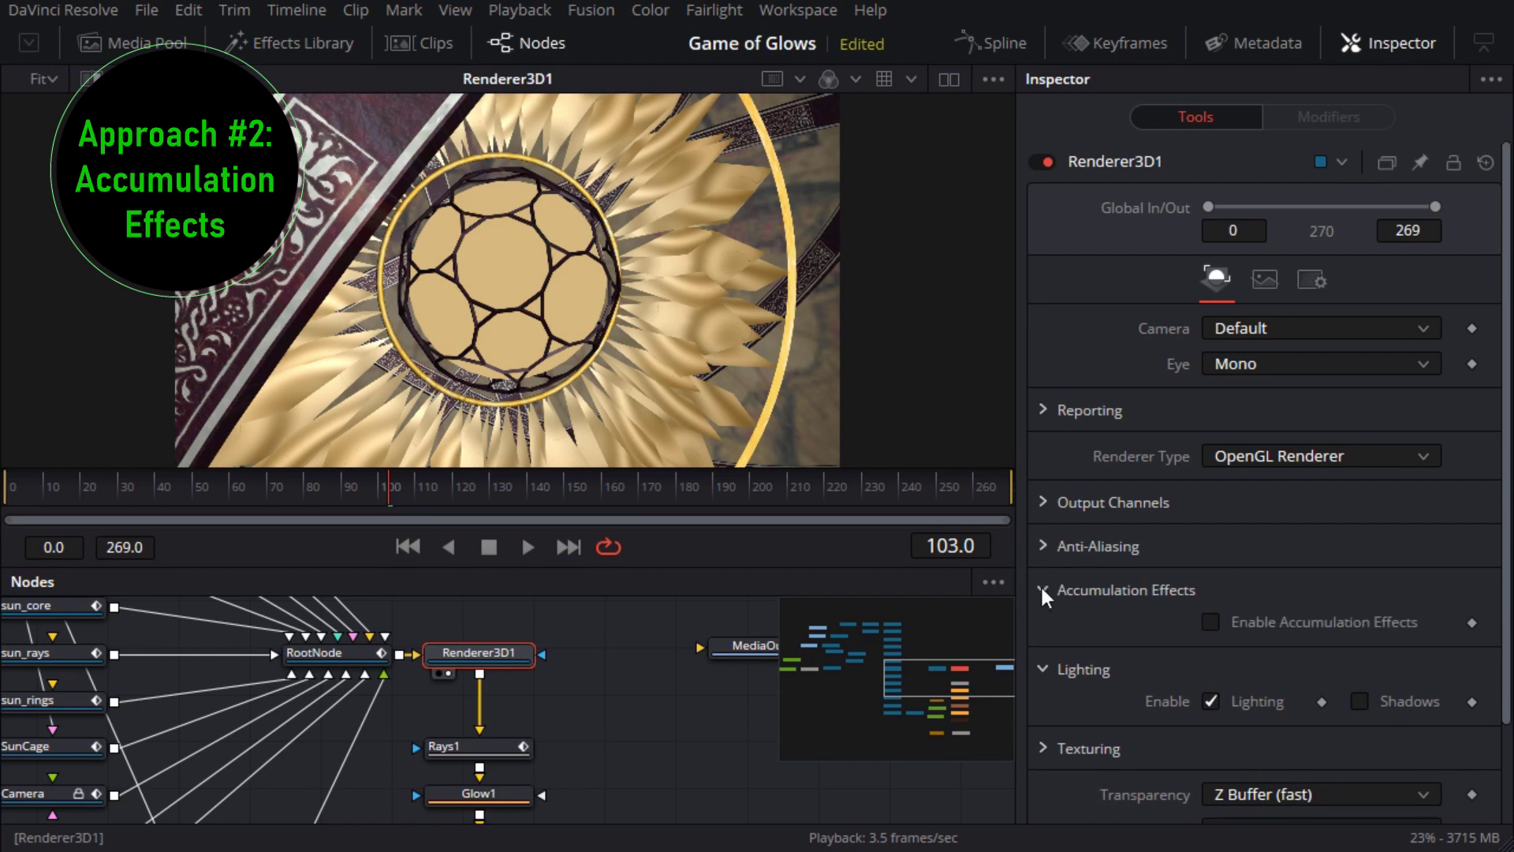
left_click(1211, 623)
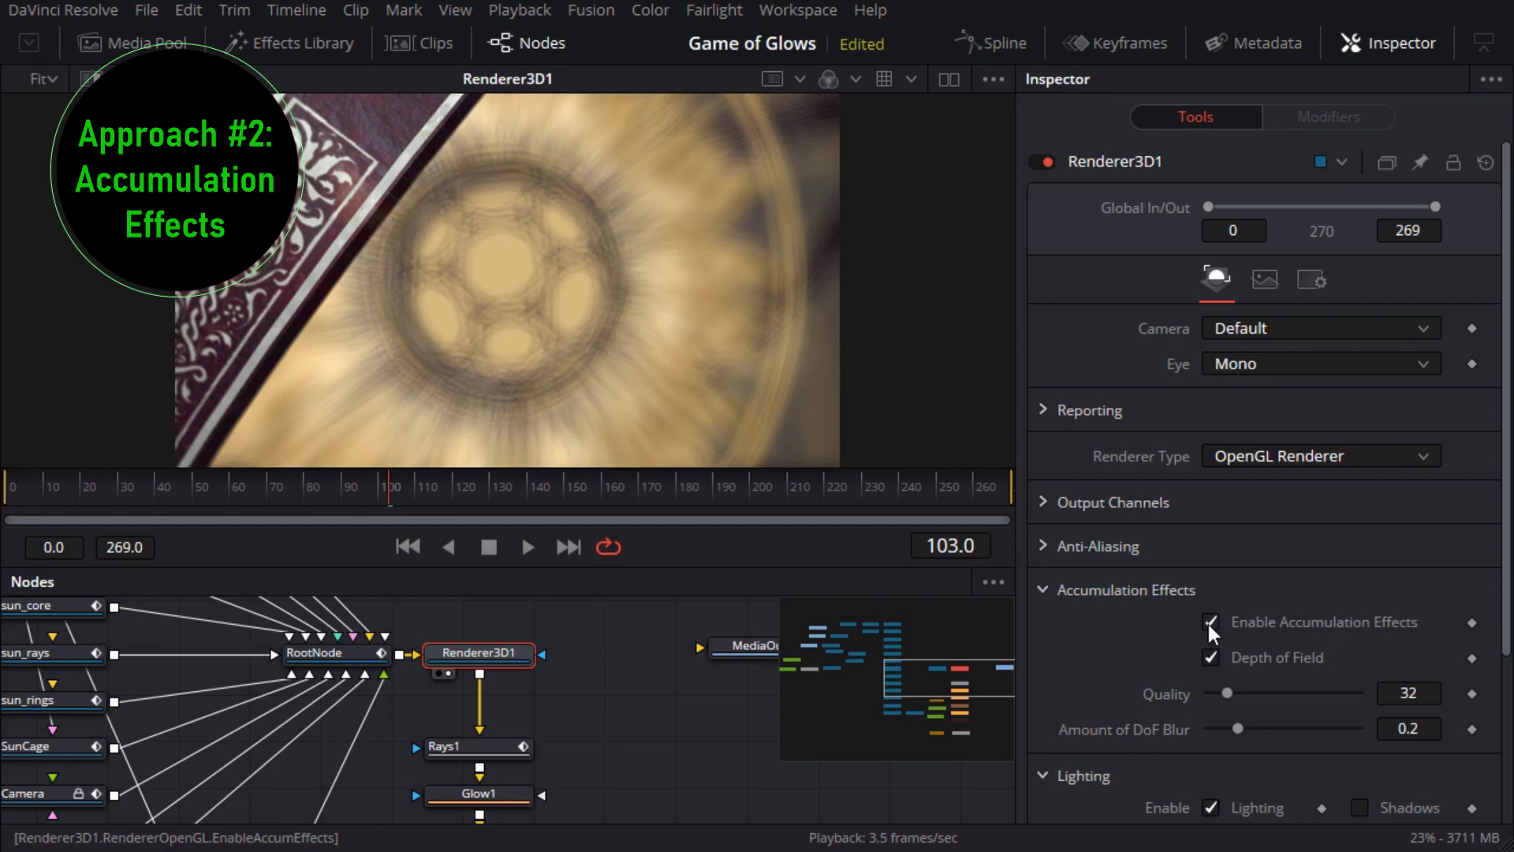
scroll(1208, 623, "down", 3)
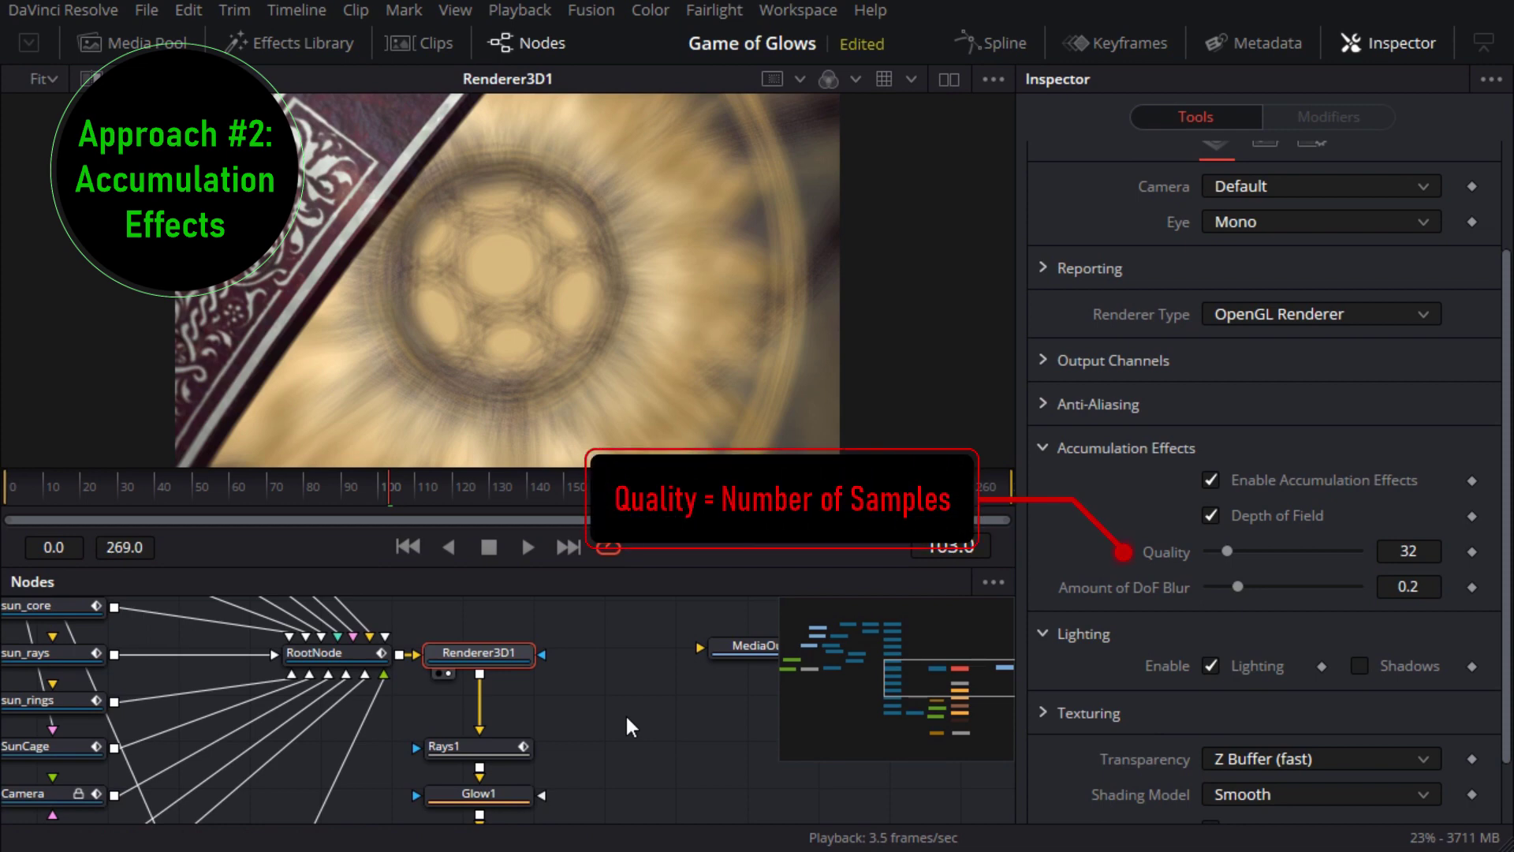
Lower Renderer3D1's Amount of DoF Blur to 0.047.
left_click_drag(1237, 585, 1213, 585)
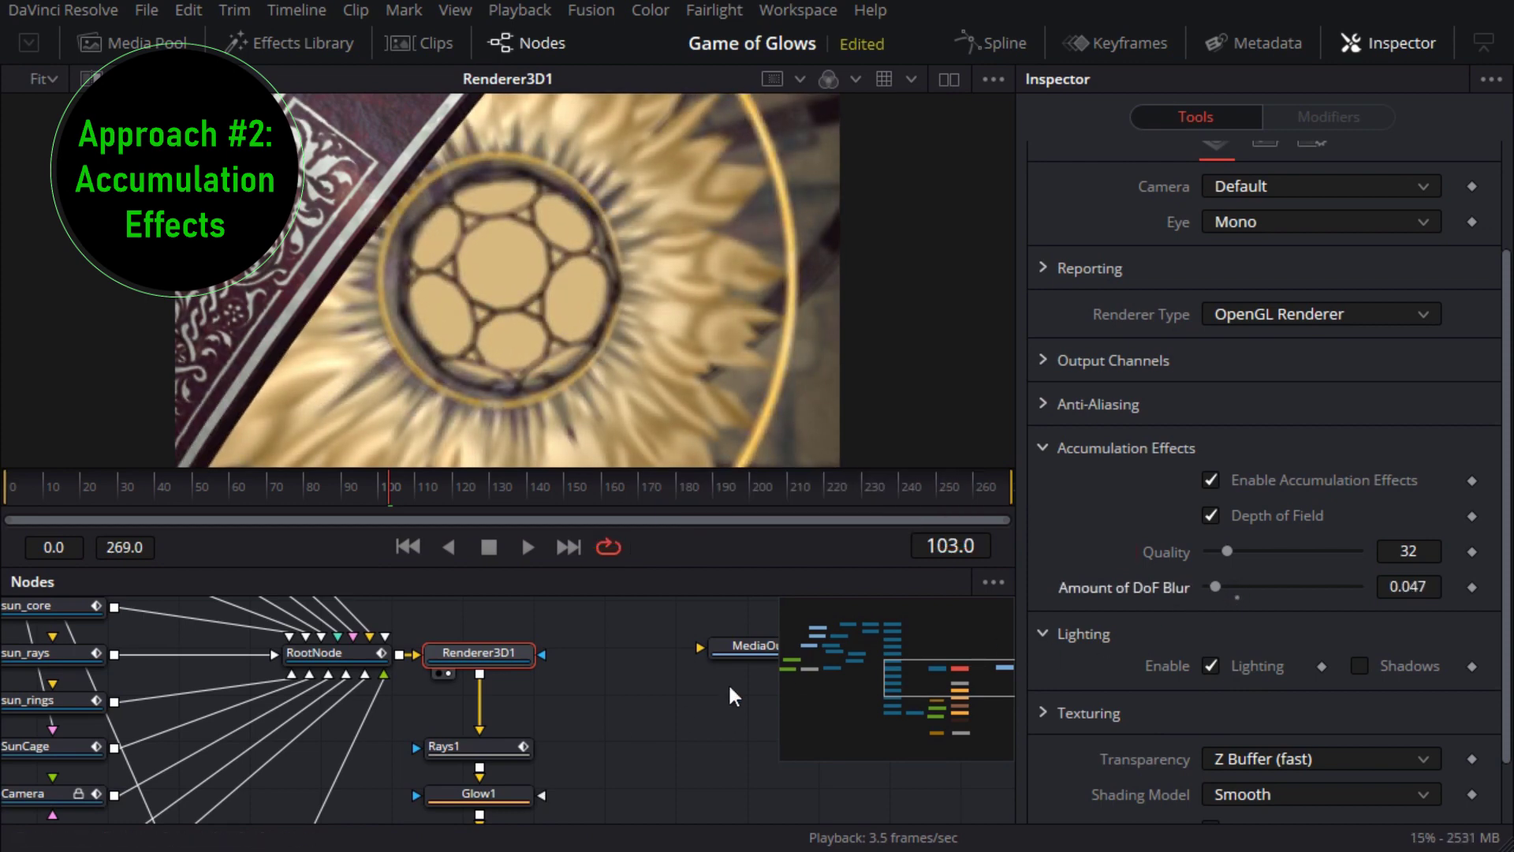
scroll(386, 725, "left", 10)
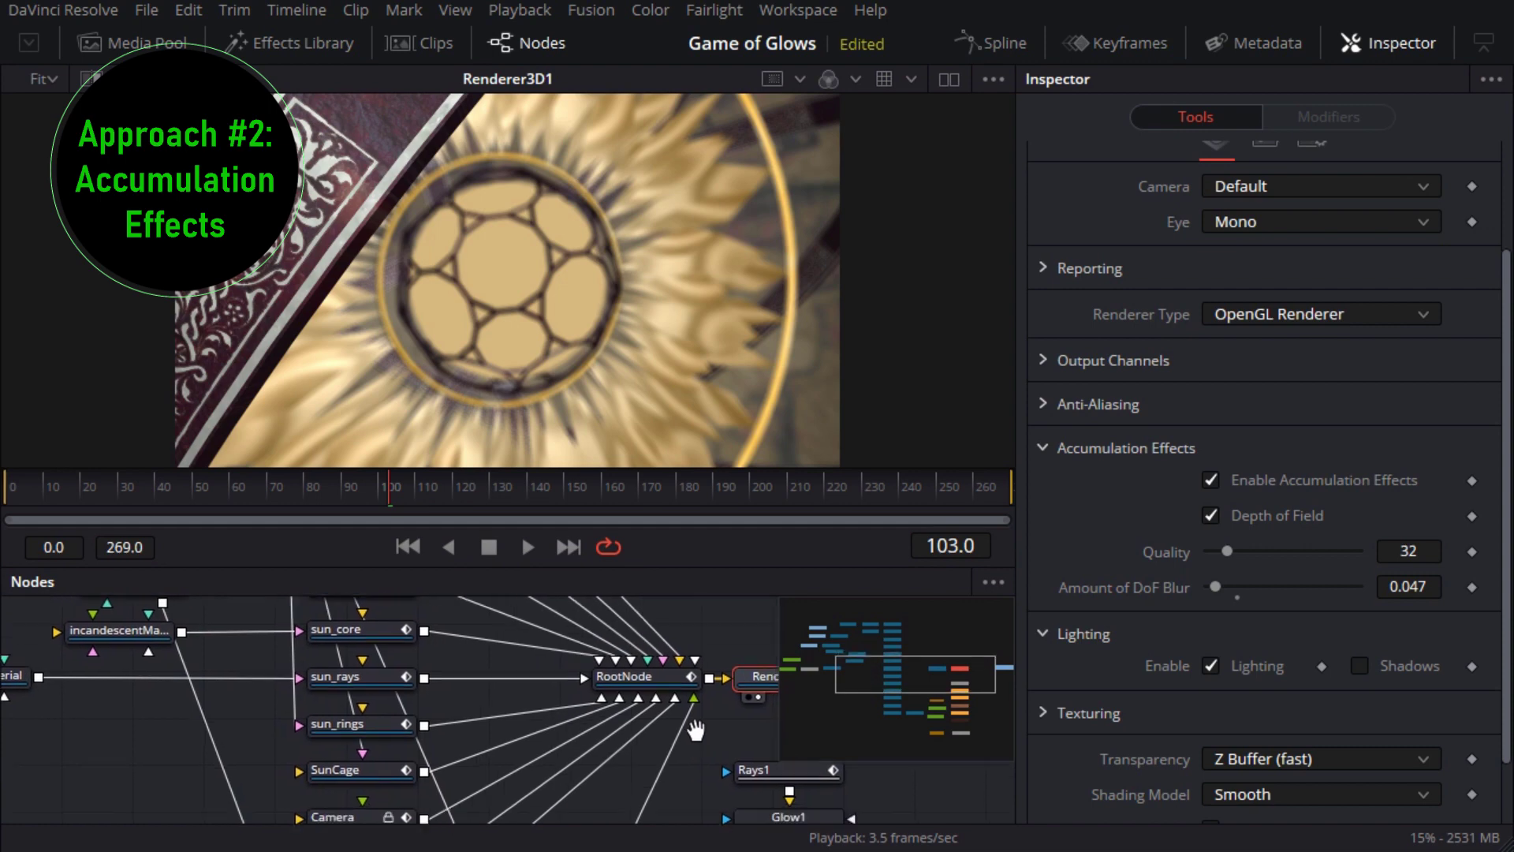
scroll(398, 697, "down", 3)
Unlock the Camera and display its focal plane in the 3D view.
left_click(346, 694)
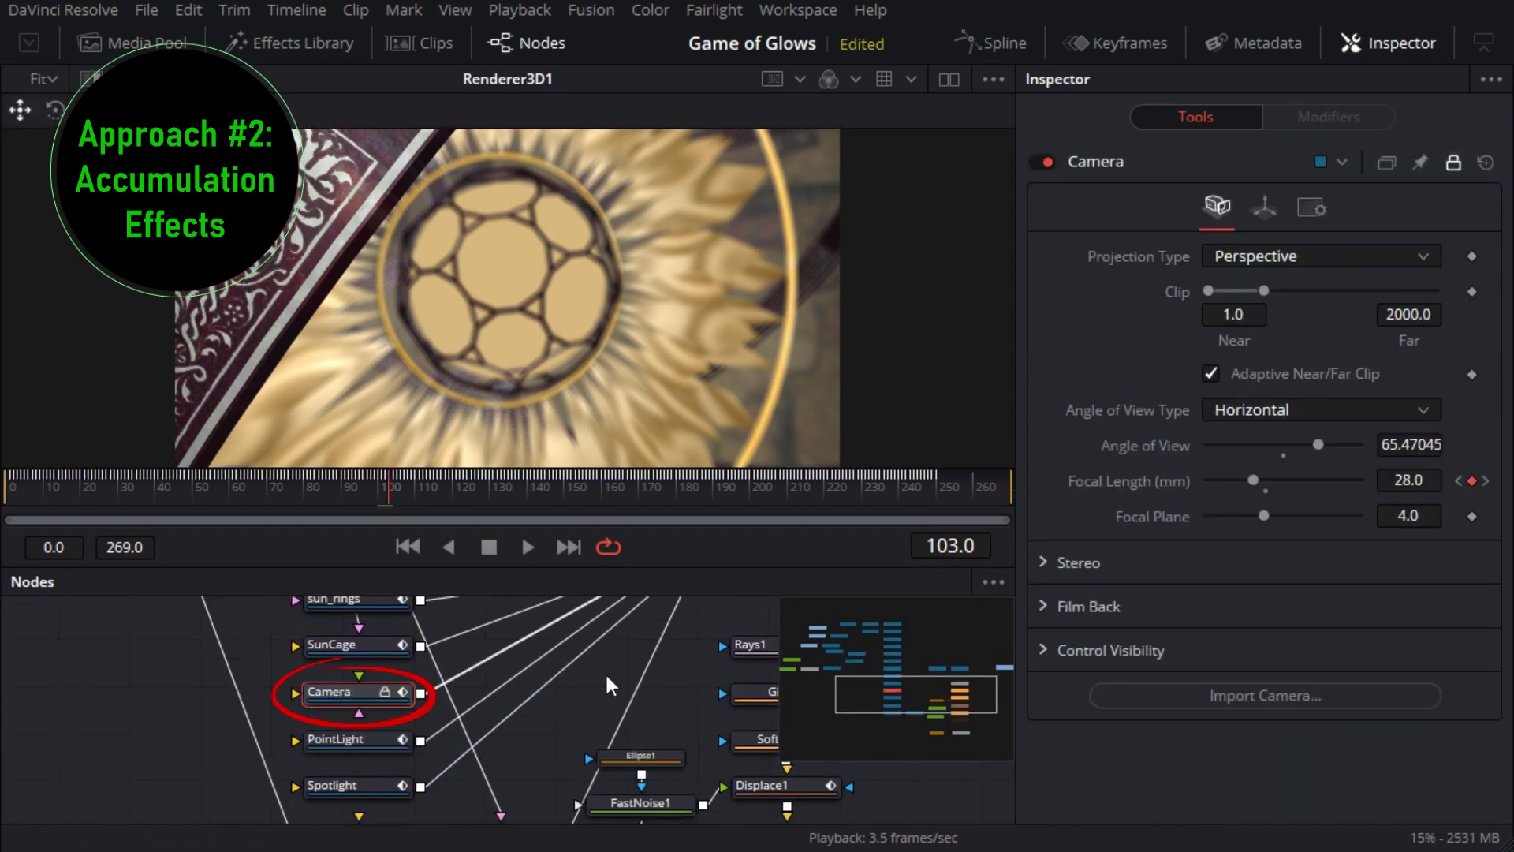
left_click(1453, 164)
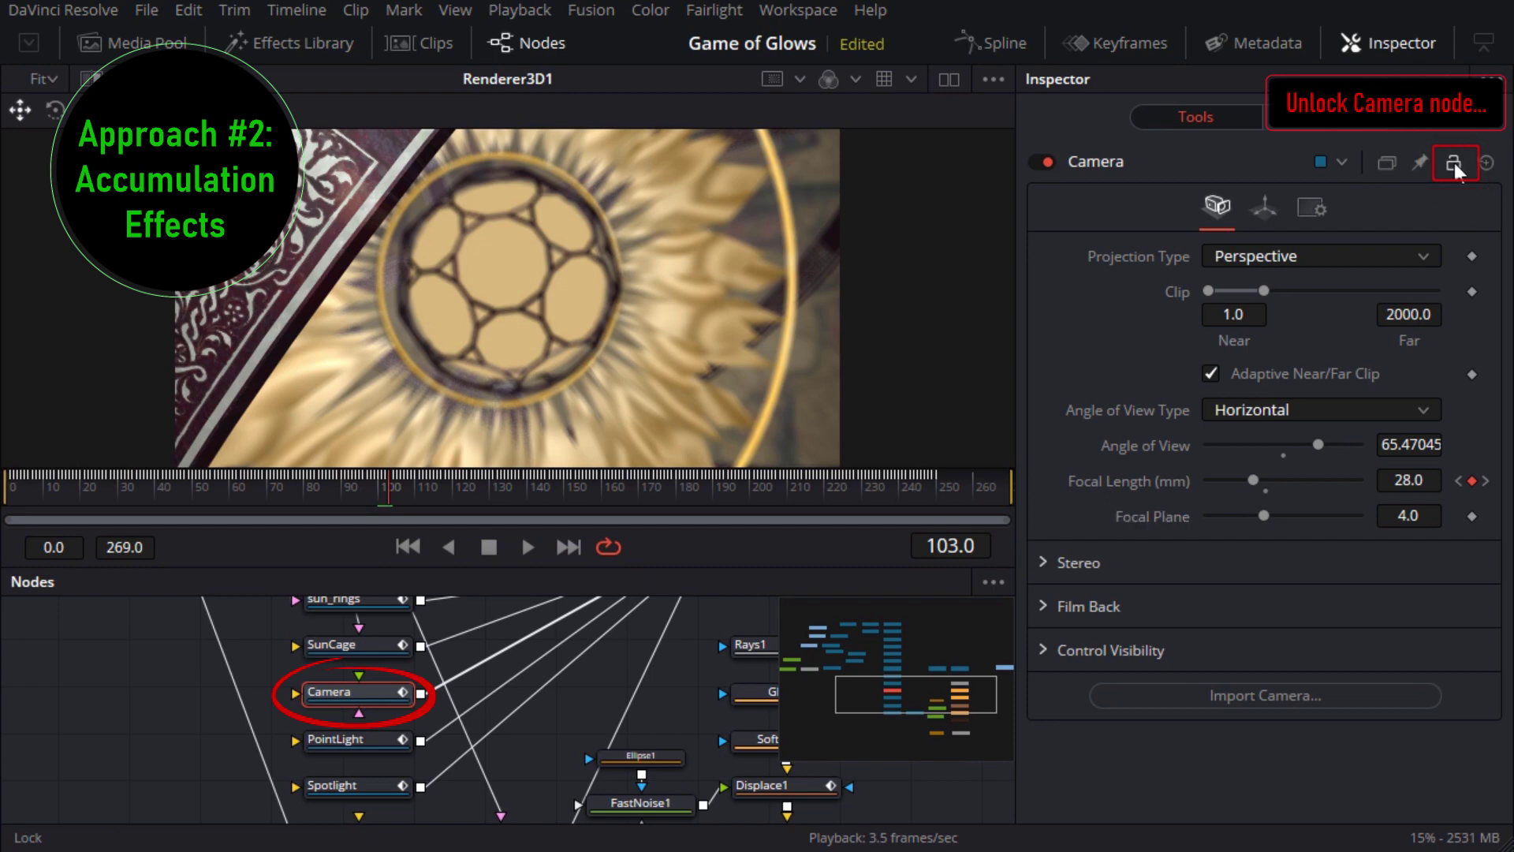
mouse_move(1263, 516)
left_mouse_down()
mouse_move(1349, 531)
mouse_move(1258, 529)
left_mouse_up()
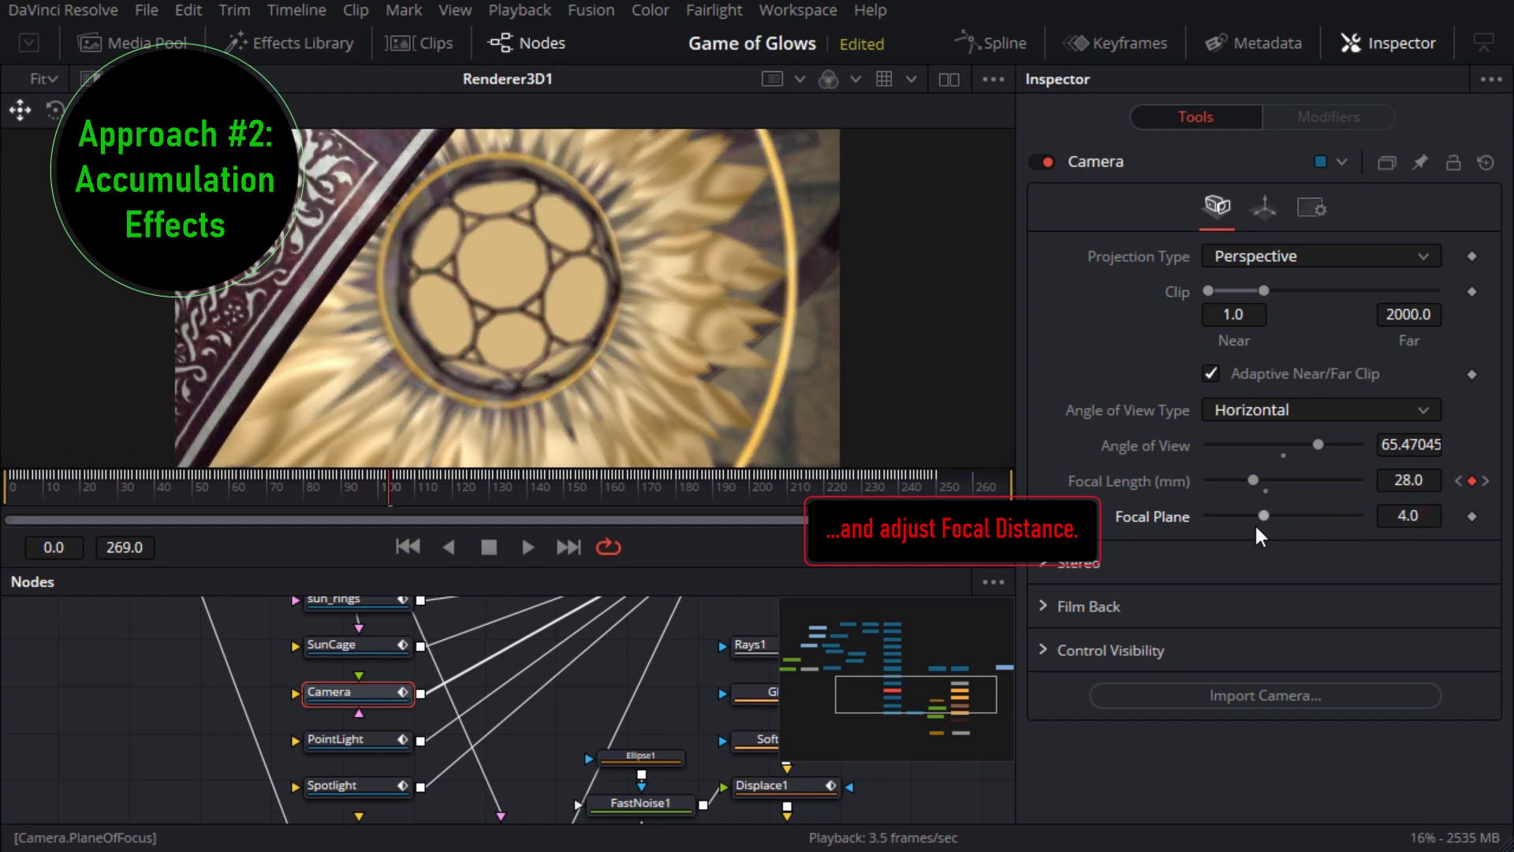
left_click(1045, 652)
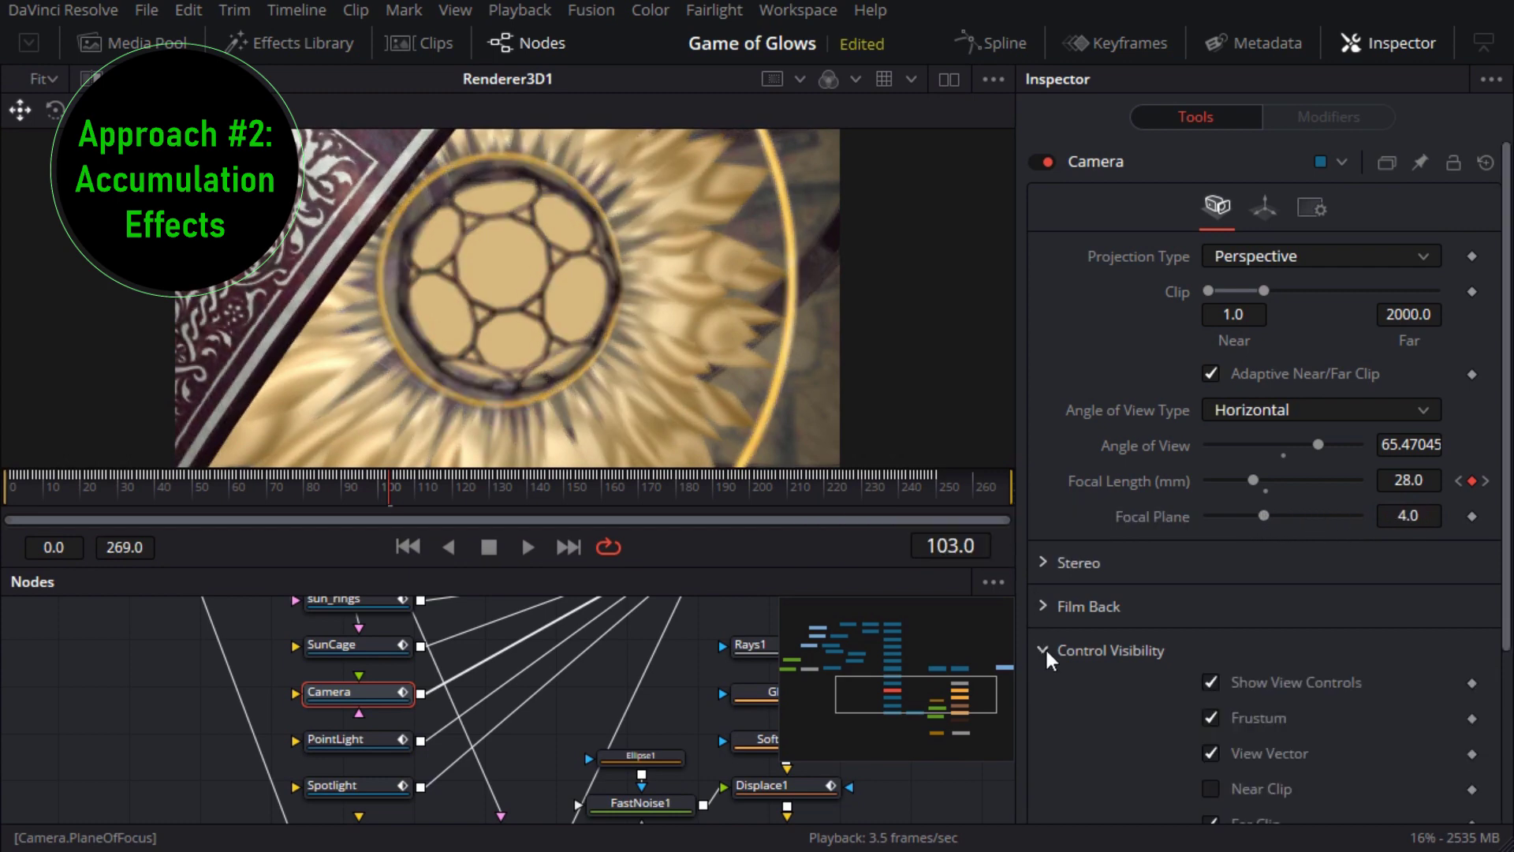
scroll(1048, 655, "down", 3)
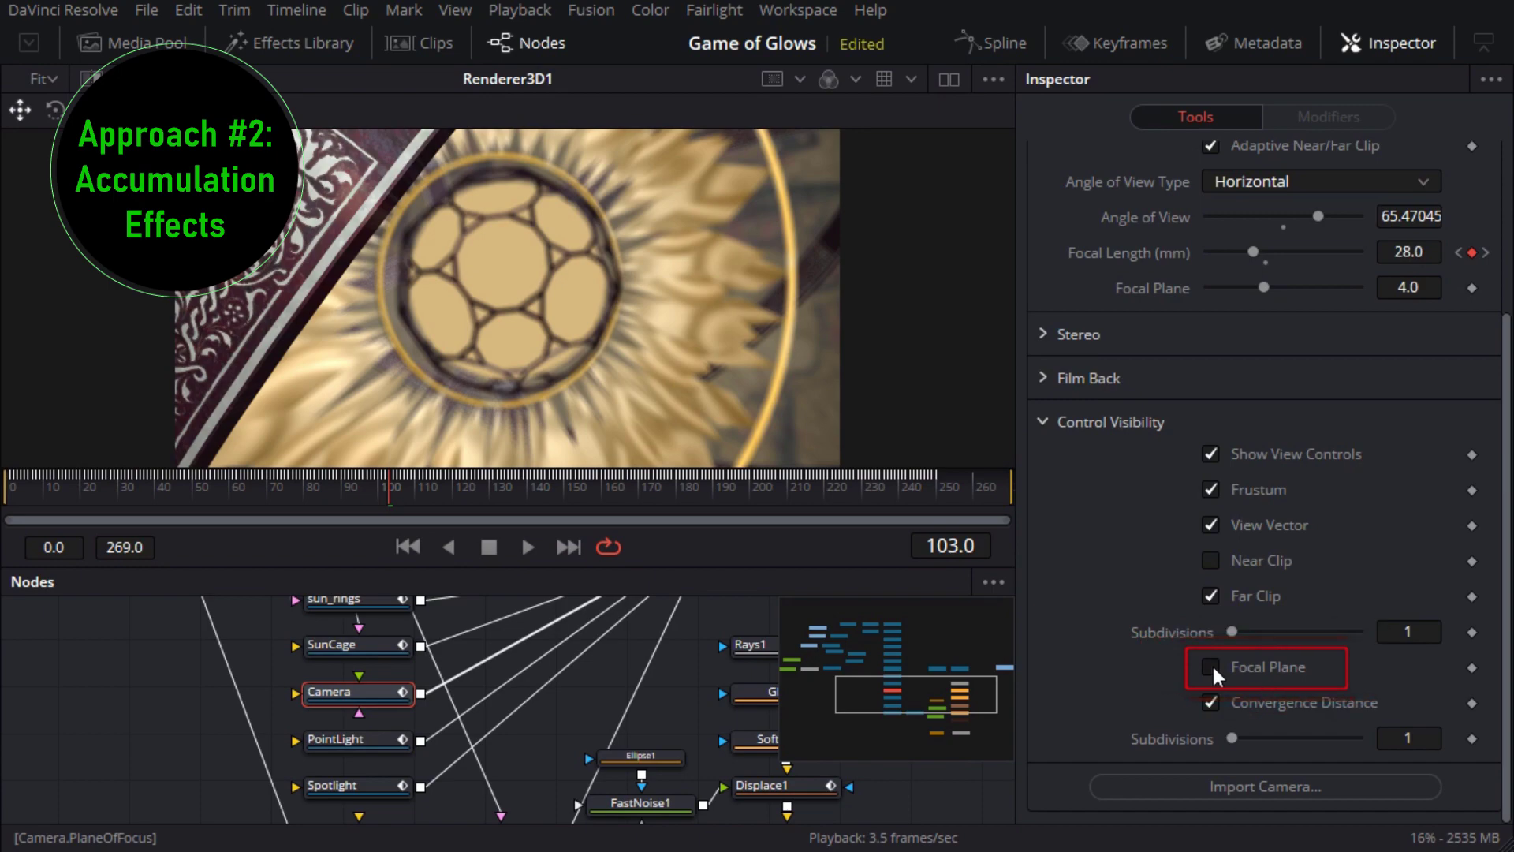
left_click(1213, 669)
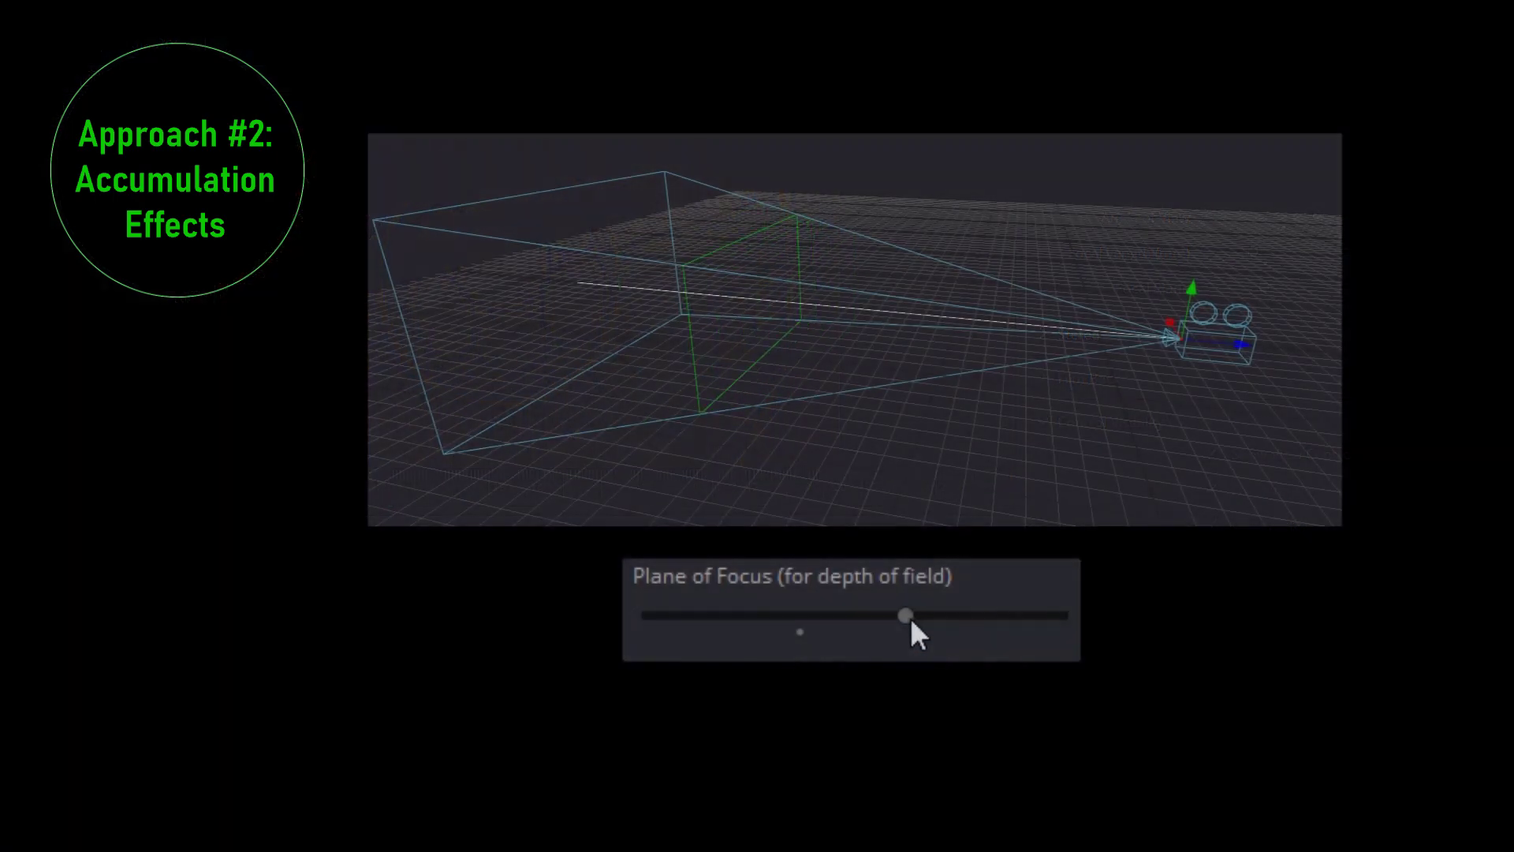
left_click_drag(910, 619, 812, 638)
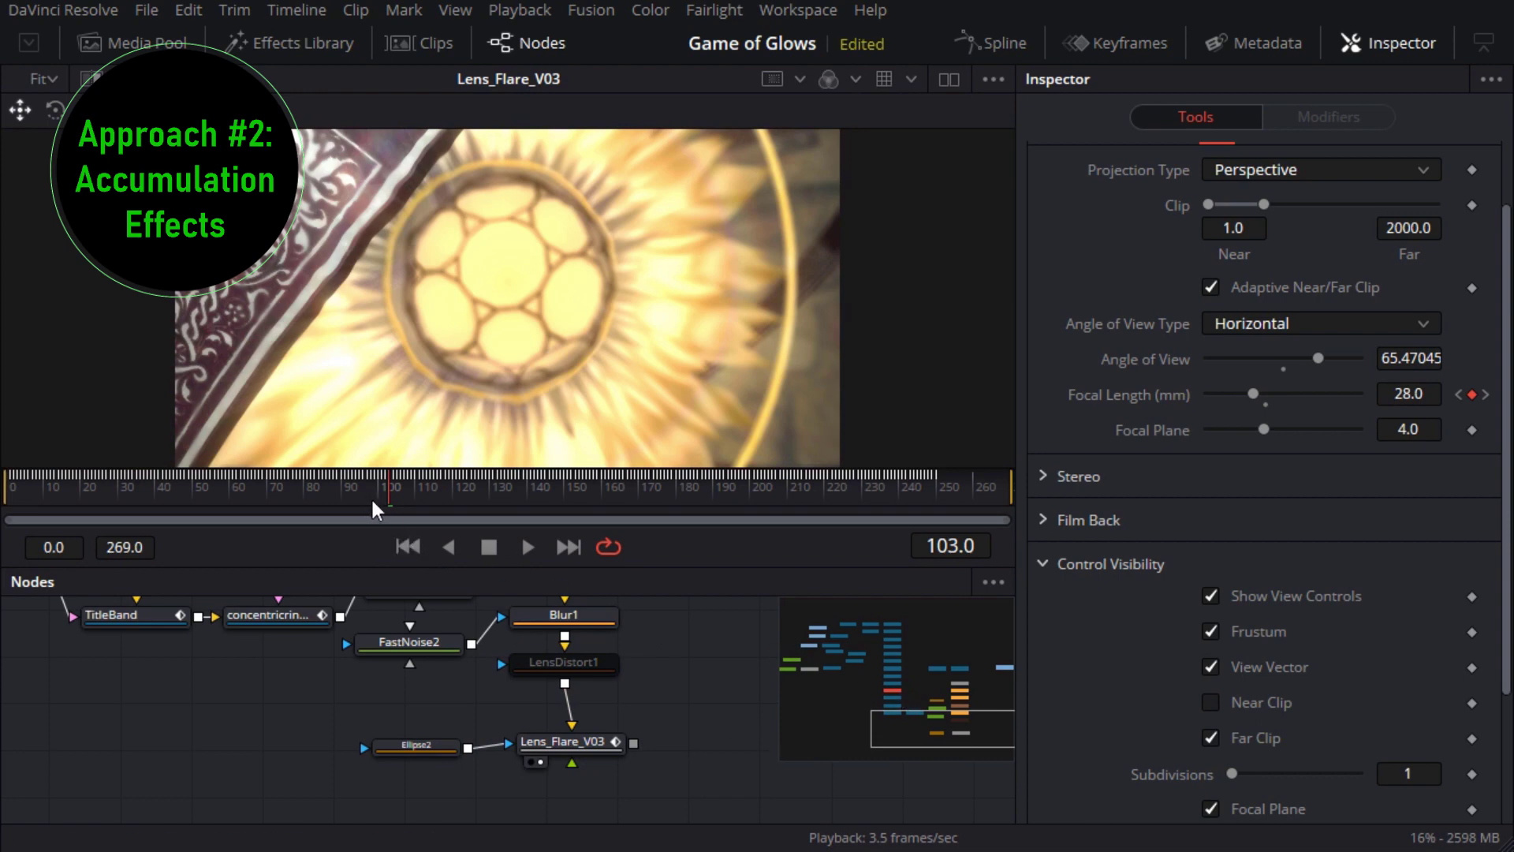
Keyframe the Camera's Focal Plane at 20 on frame 50.
left_click(193, 490)
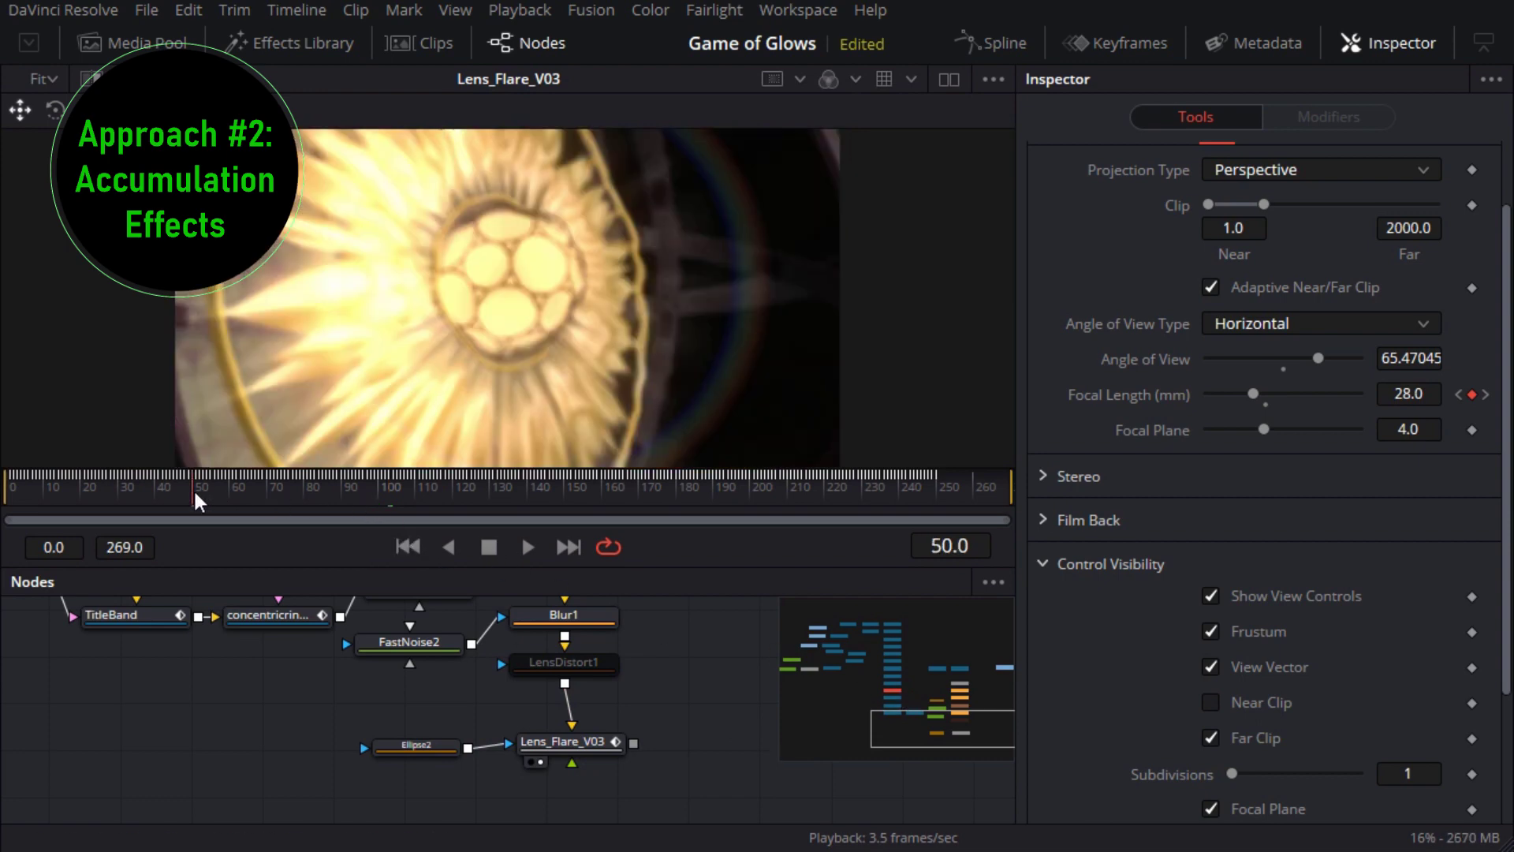
left_click_drag(1264, 429, 1359, 433)
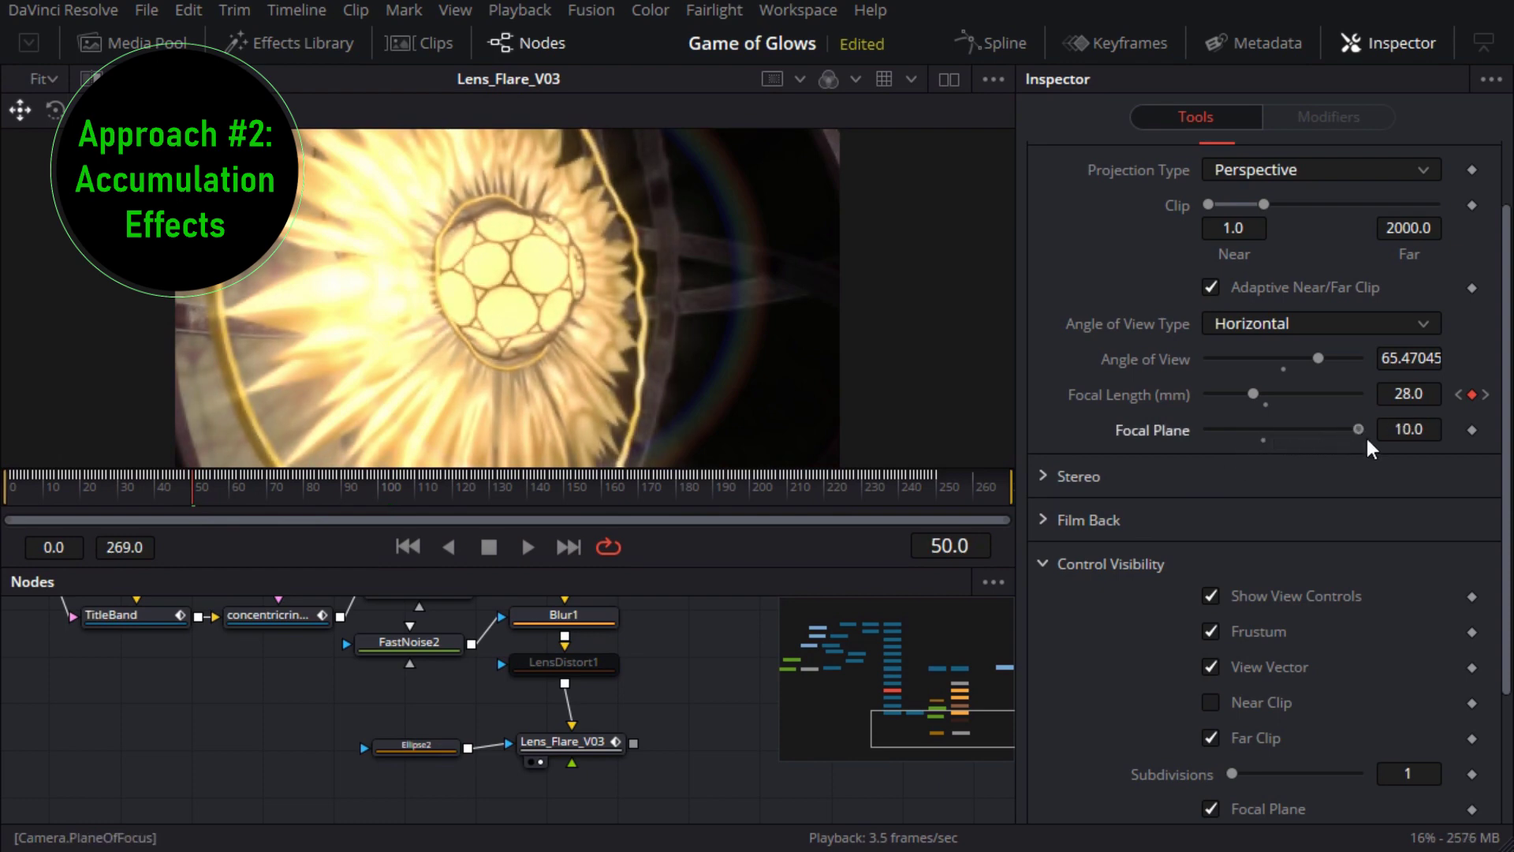
left_click(1409, 429)
type("20")
key("Return")
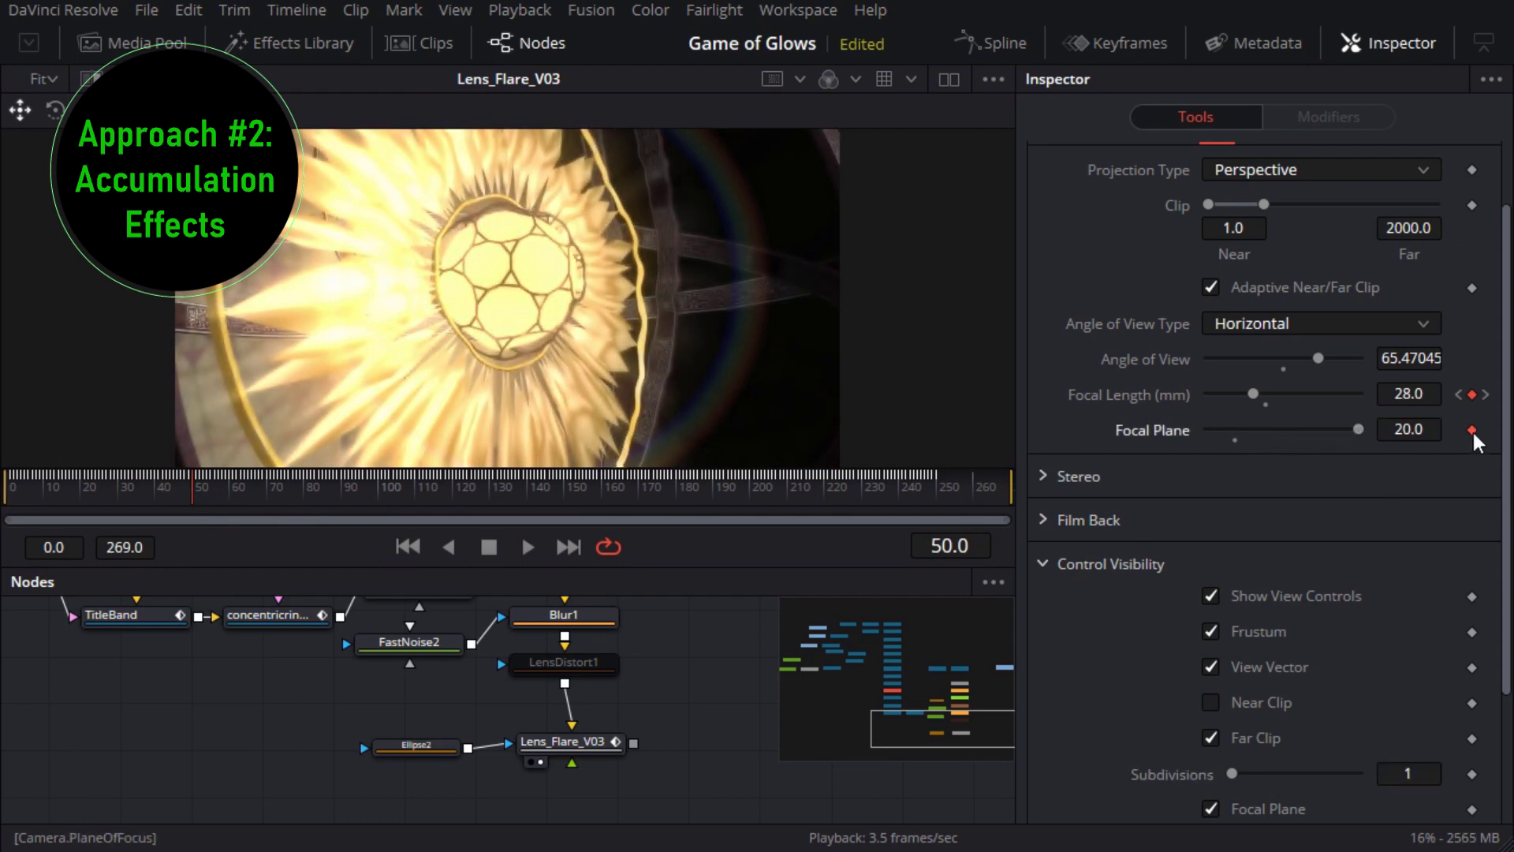
left_click(1471, 429)
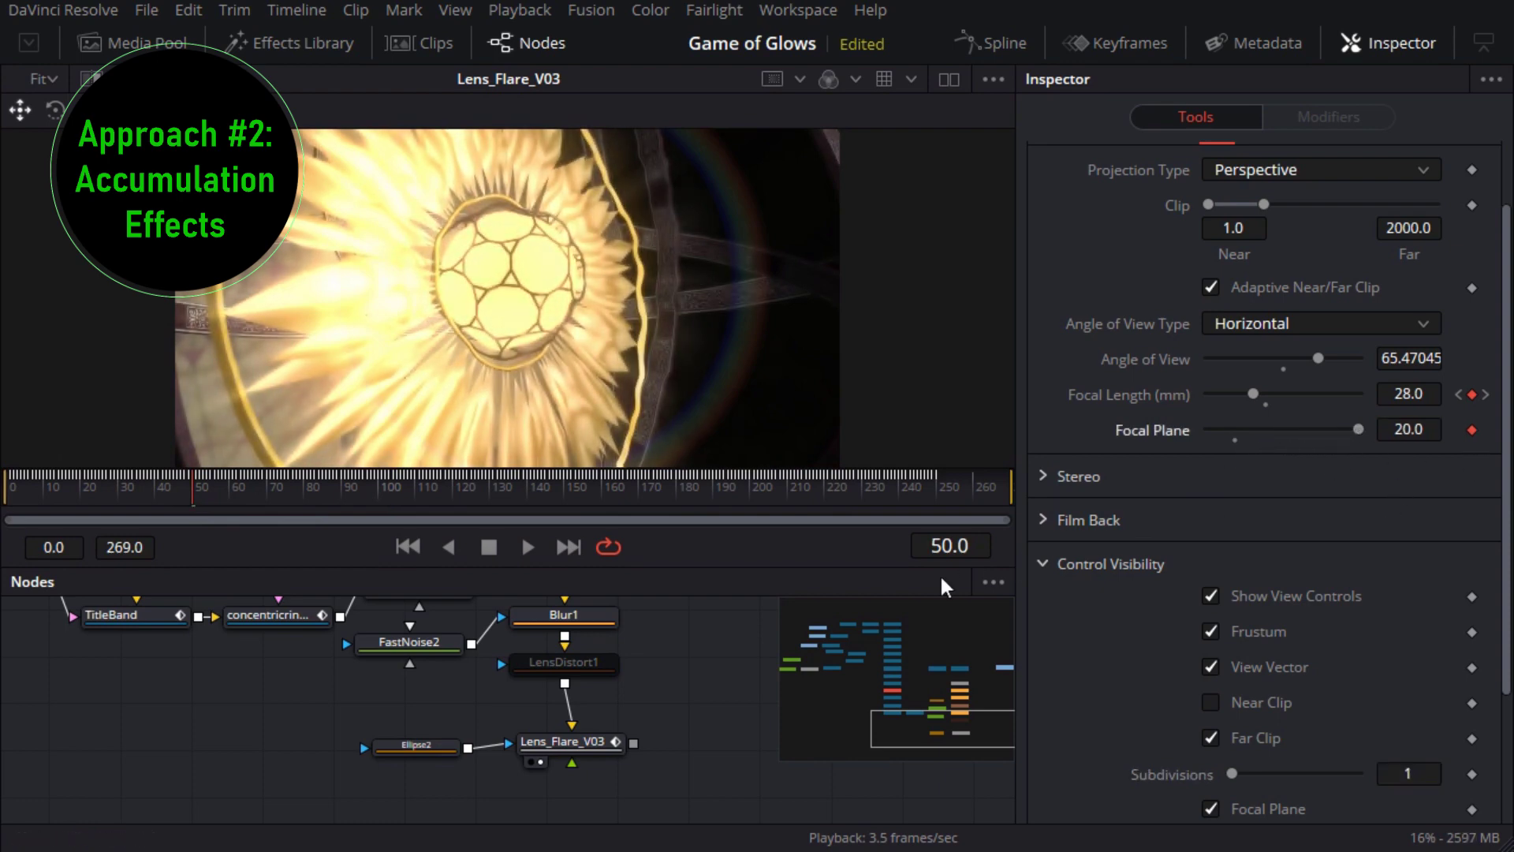
Set the Focal Plane to 4.2 at frame 150 and check the focus at frame 190.
left_click(564, 491)
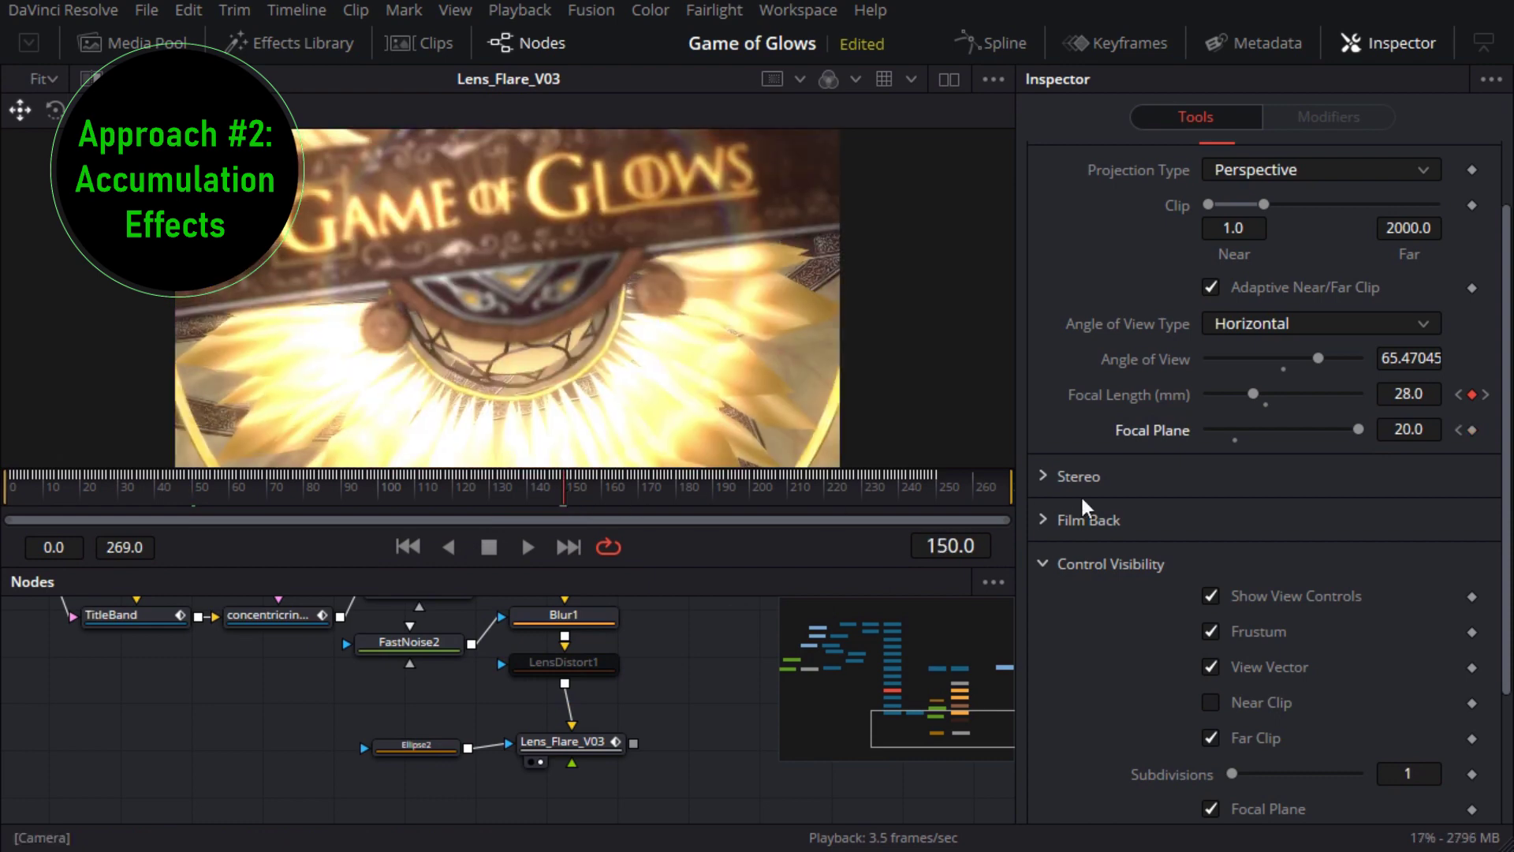
left_click(1235, 441)
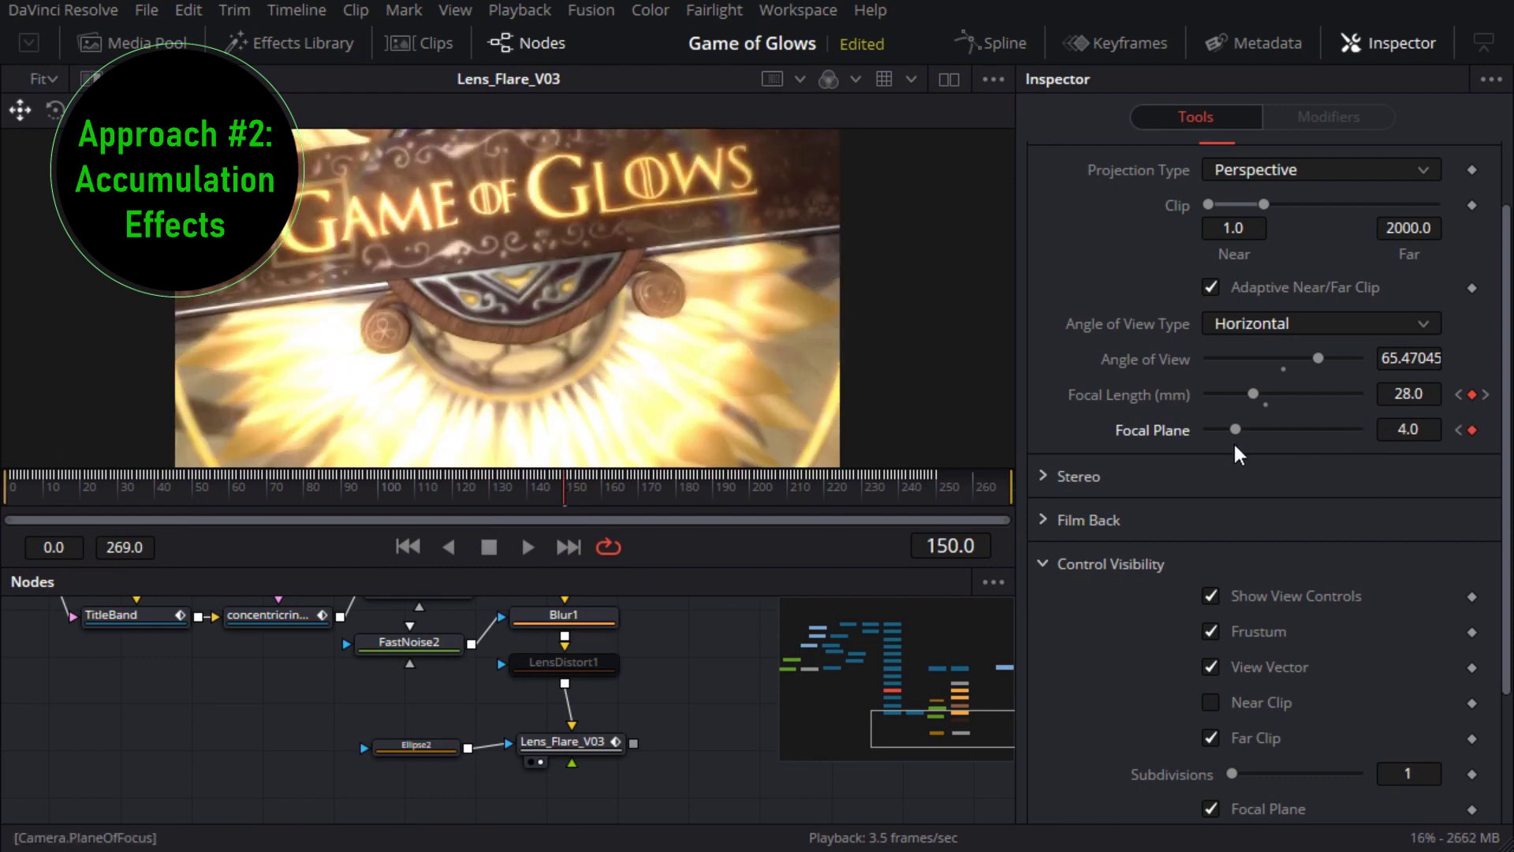
left_click(1425, 432)
type("4.2")
key("Tab")
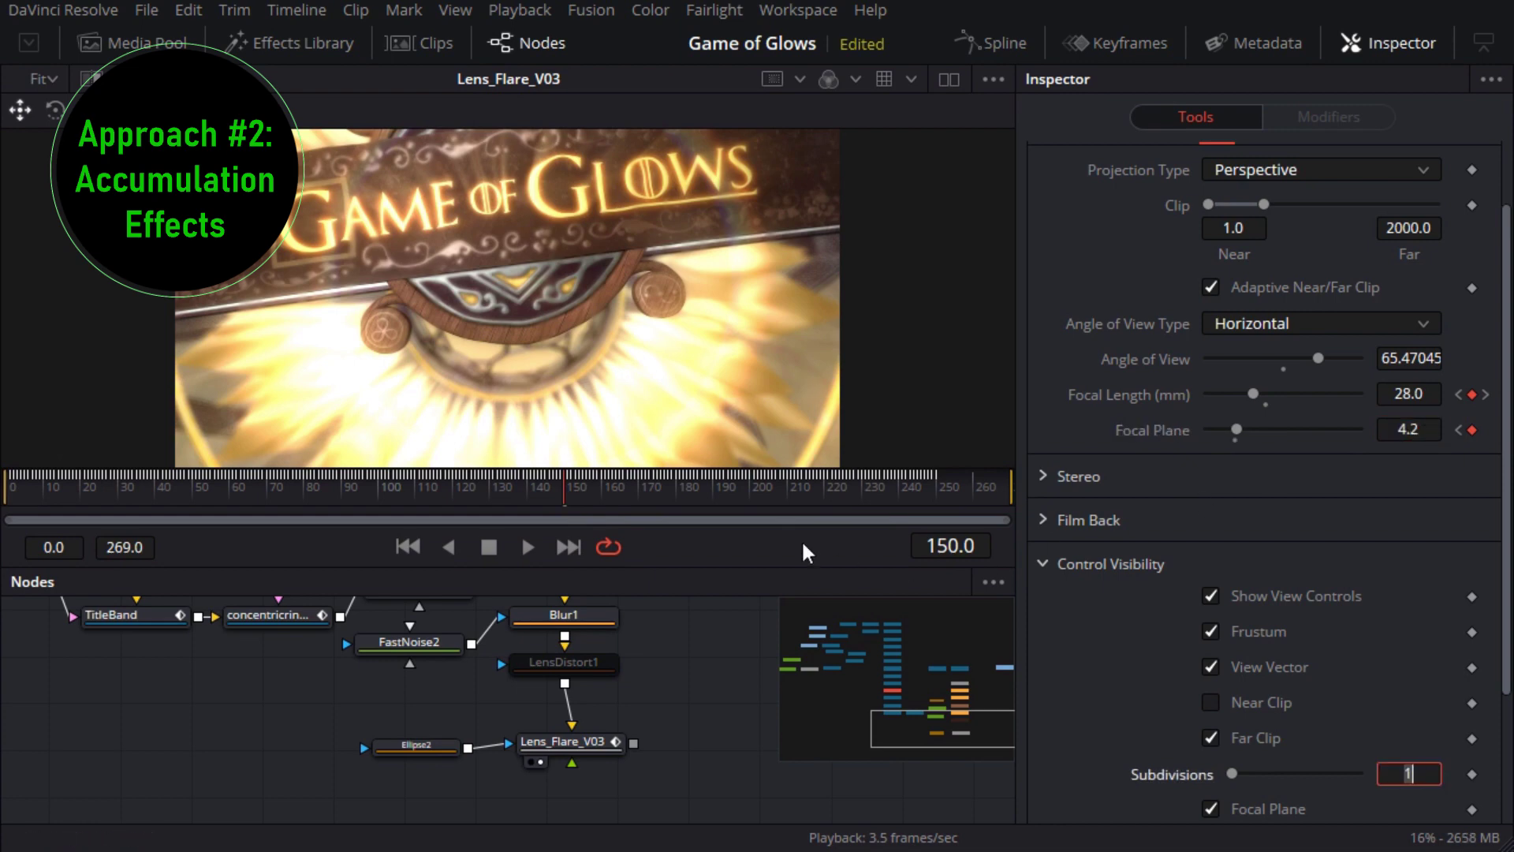
left_click(713, 486)
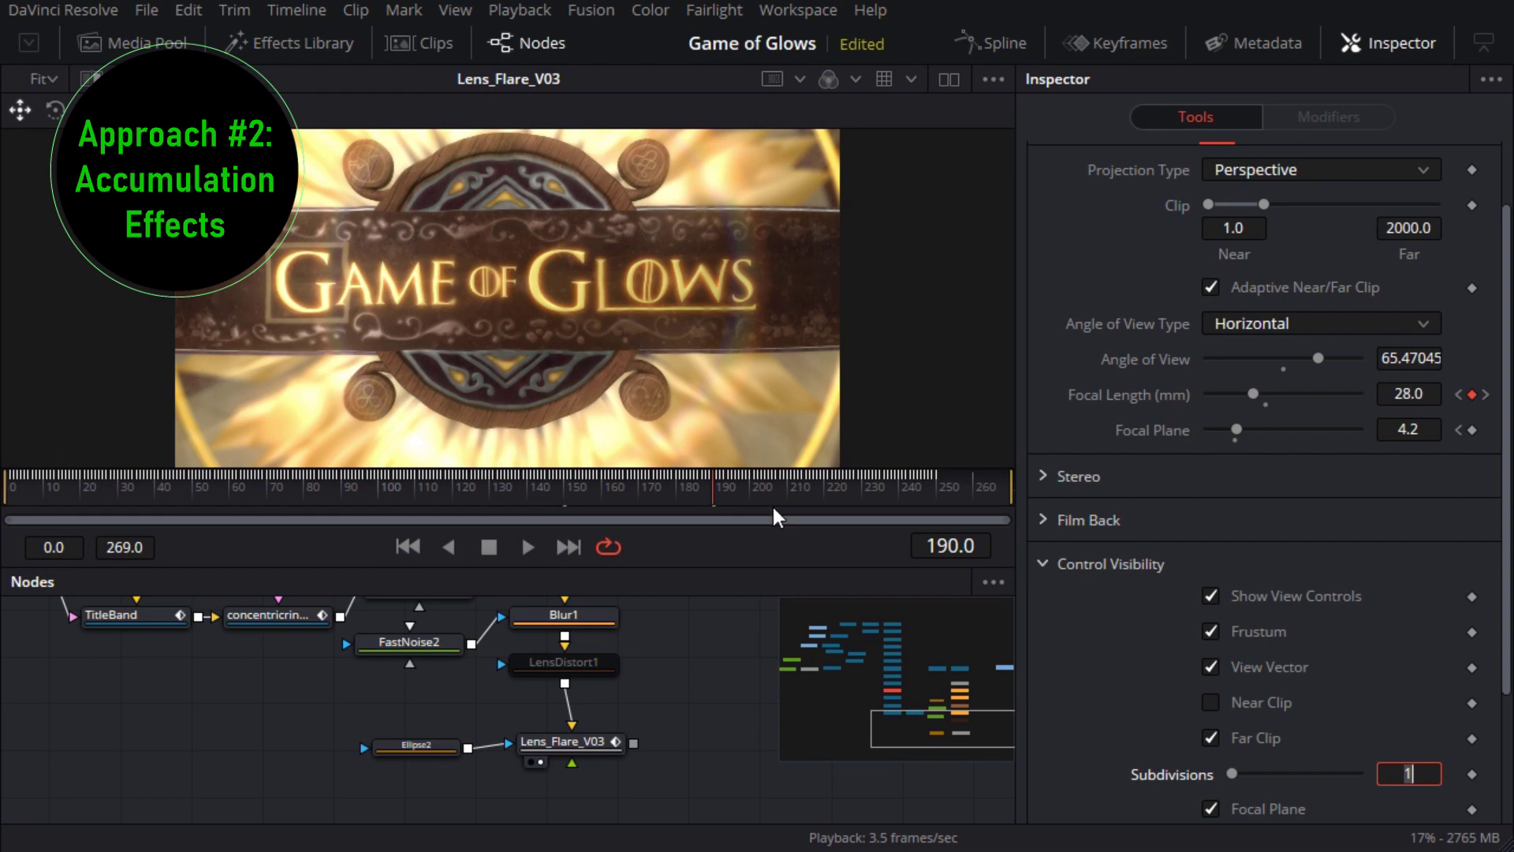
left_click_drag(716, 651, 693, 809)
Select Renderer3D1 and enable motion blur in the viewer's playback preview.
left_click(532, 679)
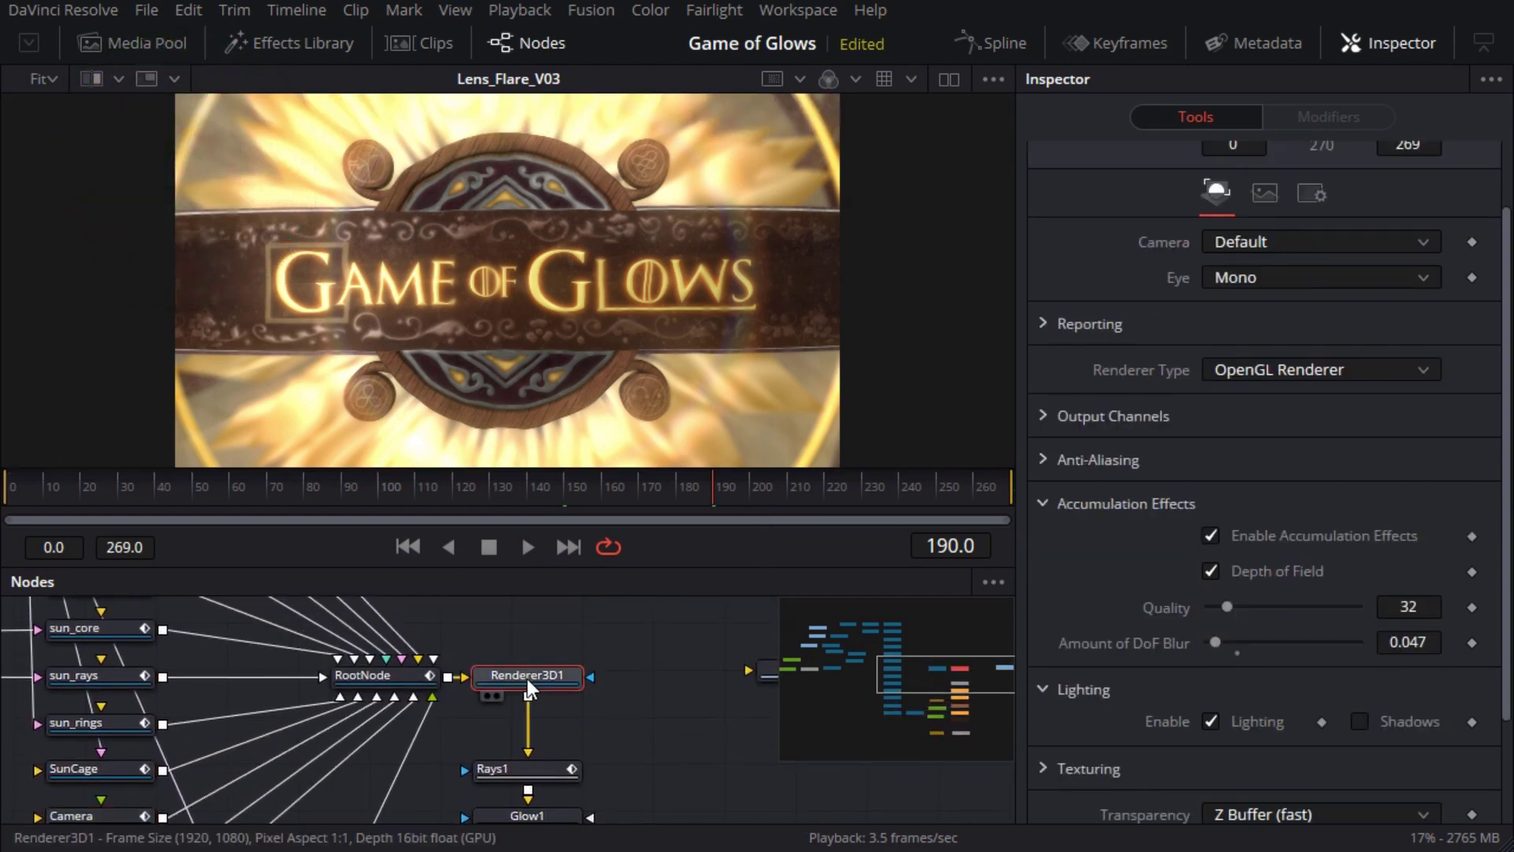
right_click(716, 549)
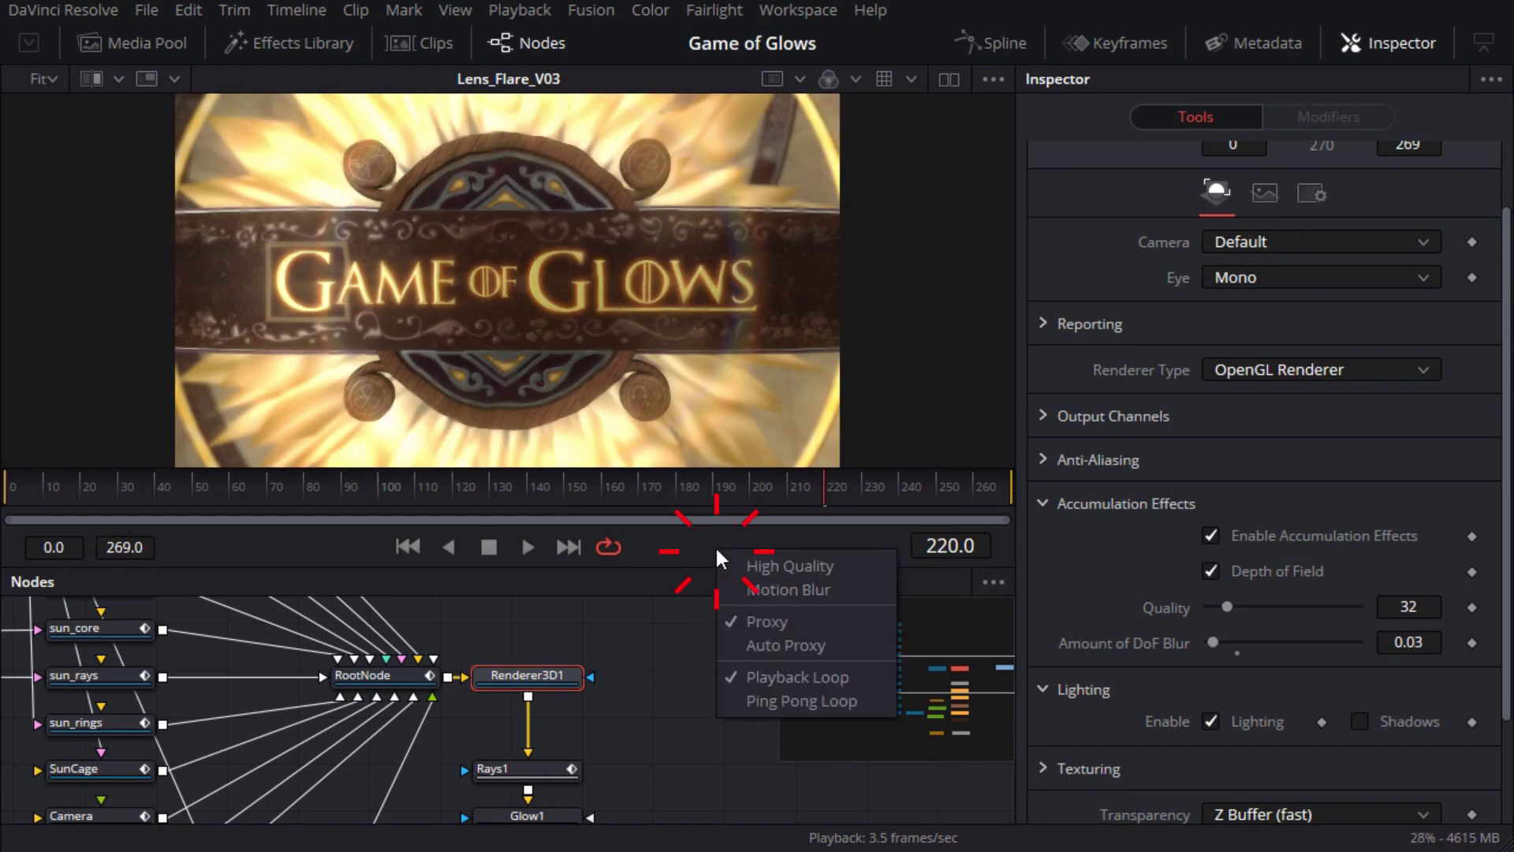
left_click(763, 589)
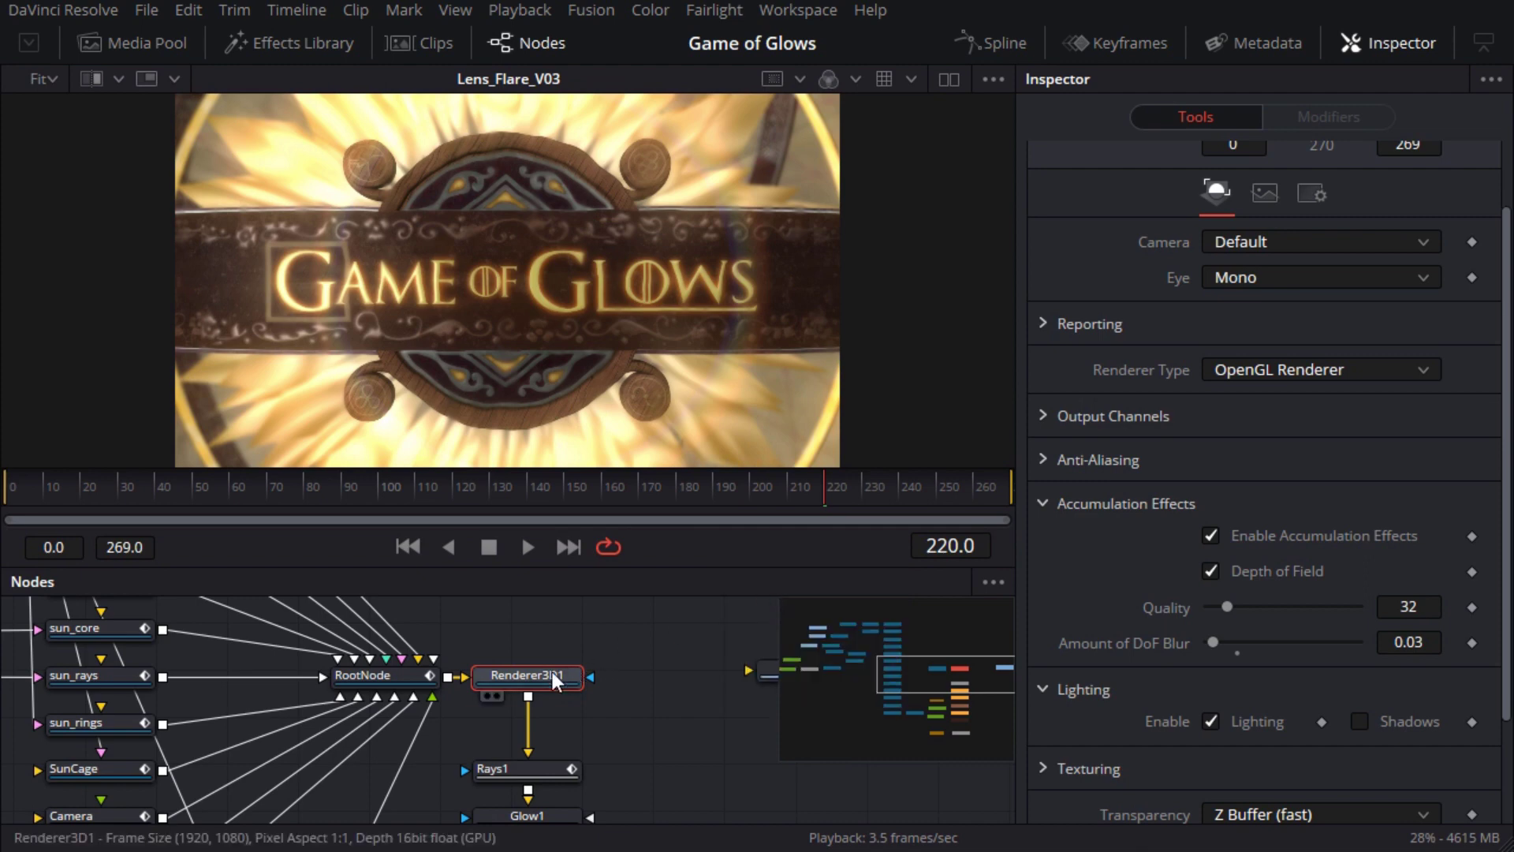
Switch on Renderer3D1's Motion Blur with a Shutter Angle of 120.
scroll(1347, 272, "up", 2)
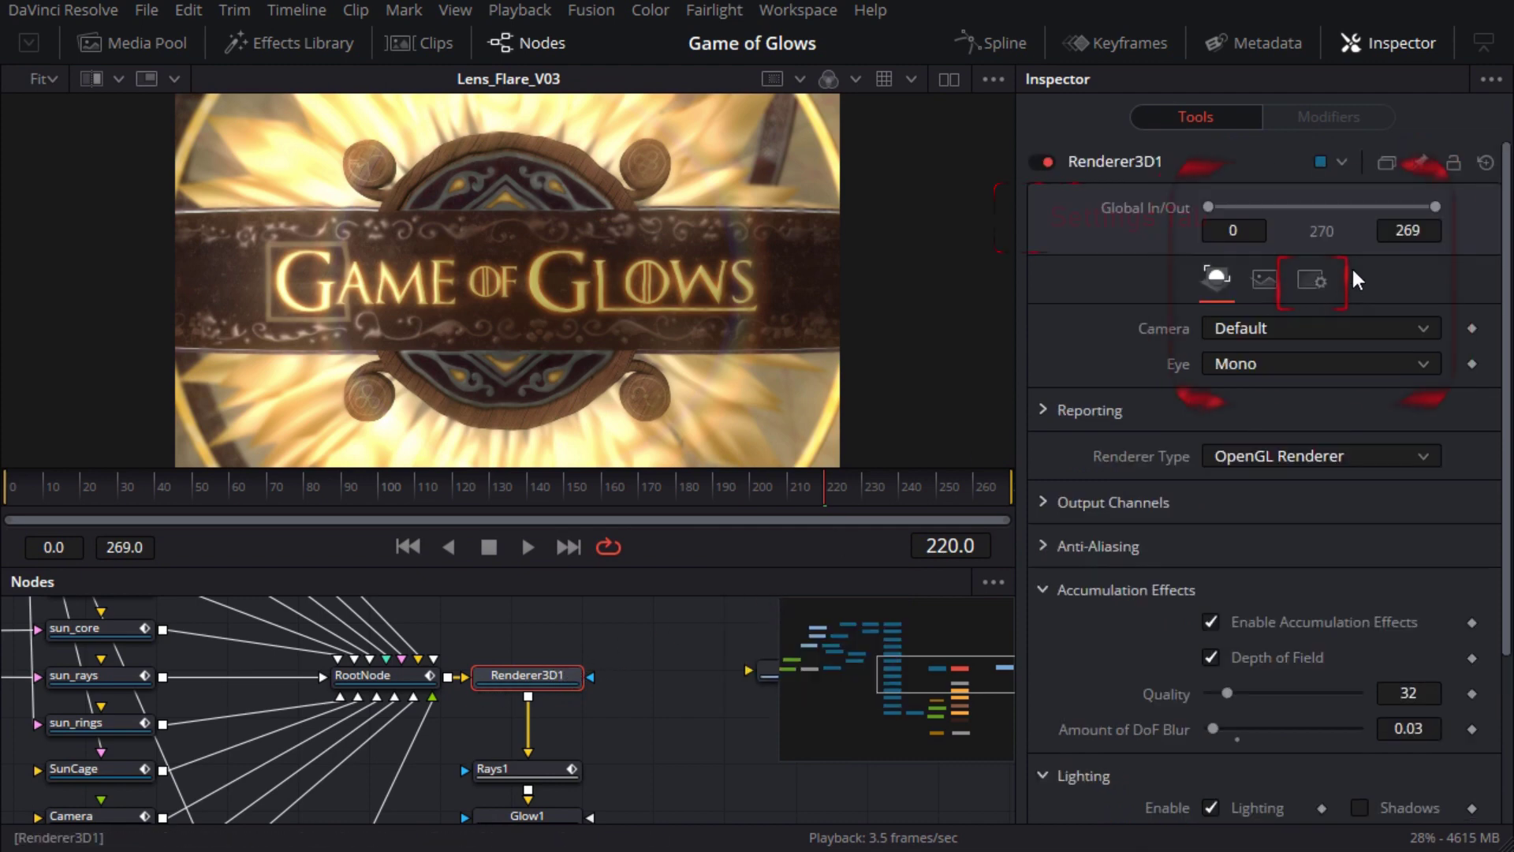
left_click(1313, 281)
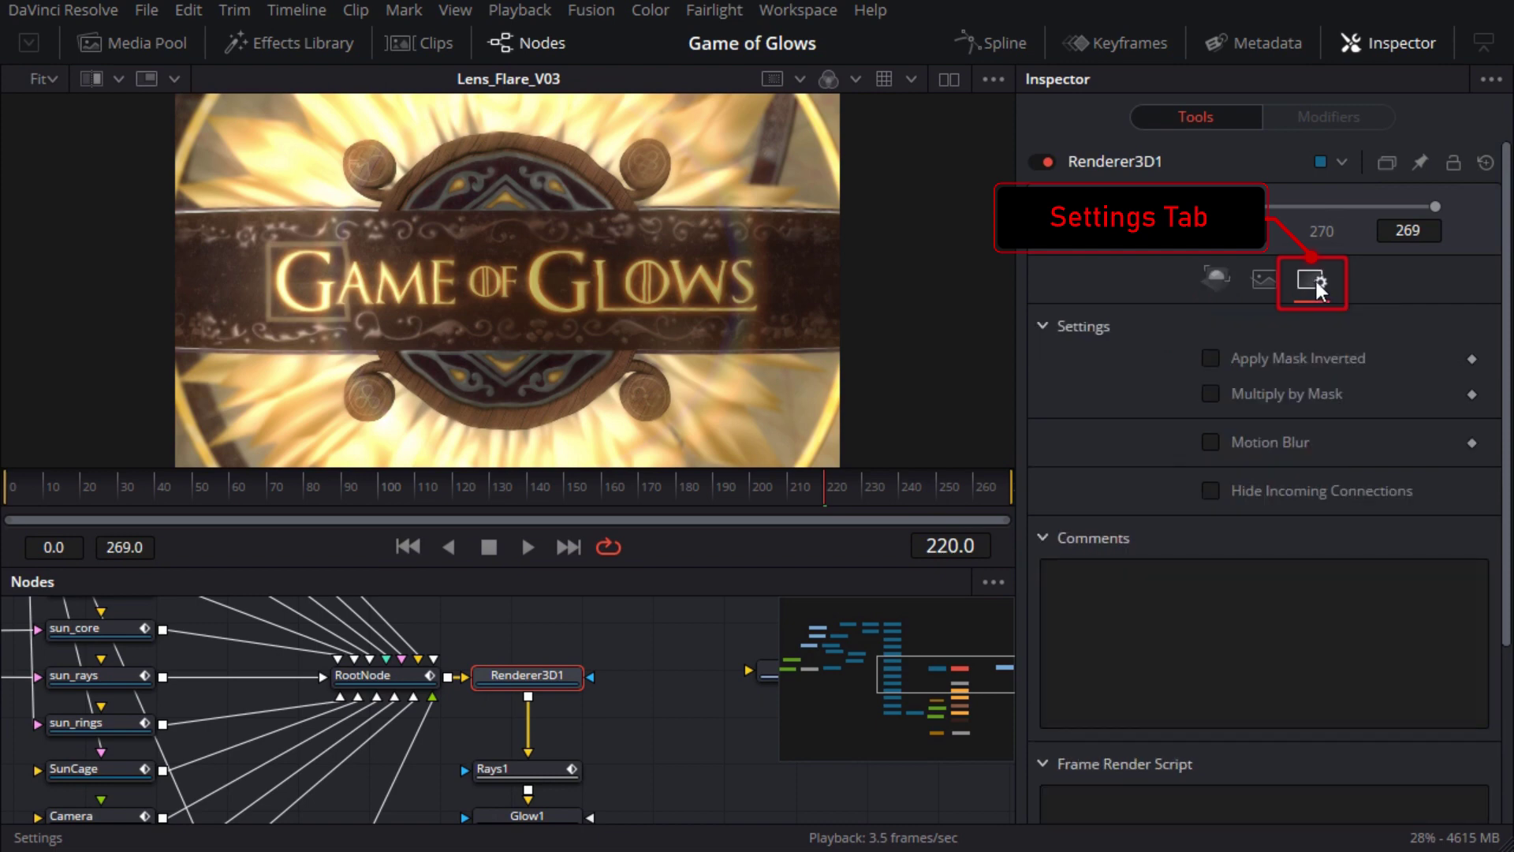
left_click(1209, 442)
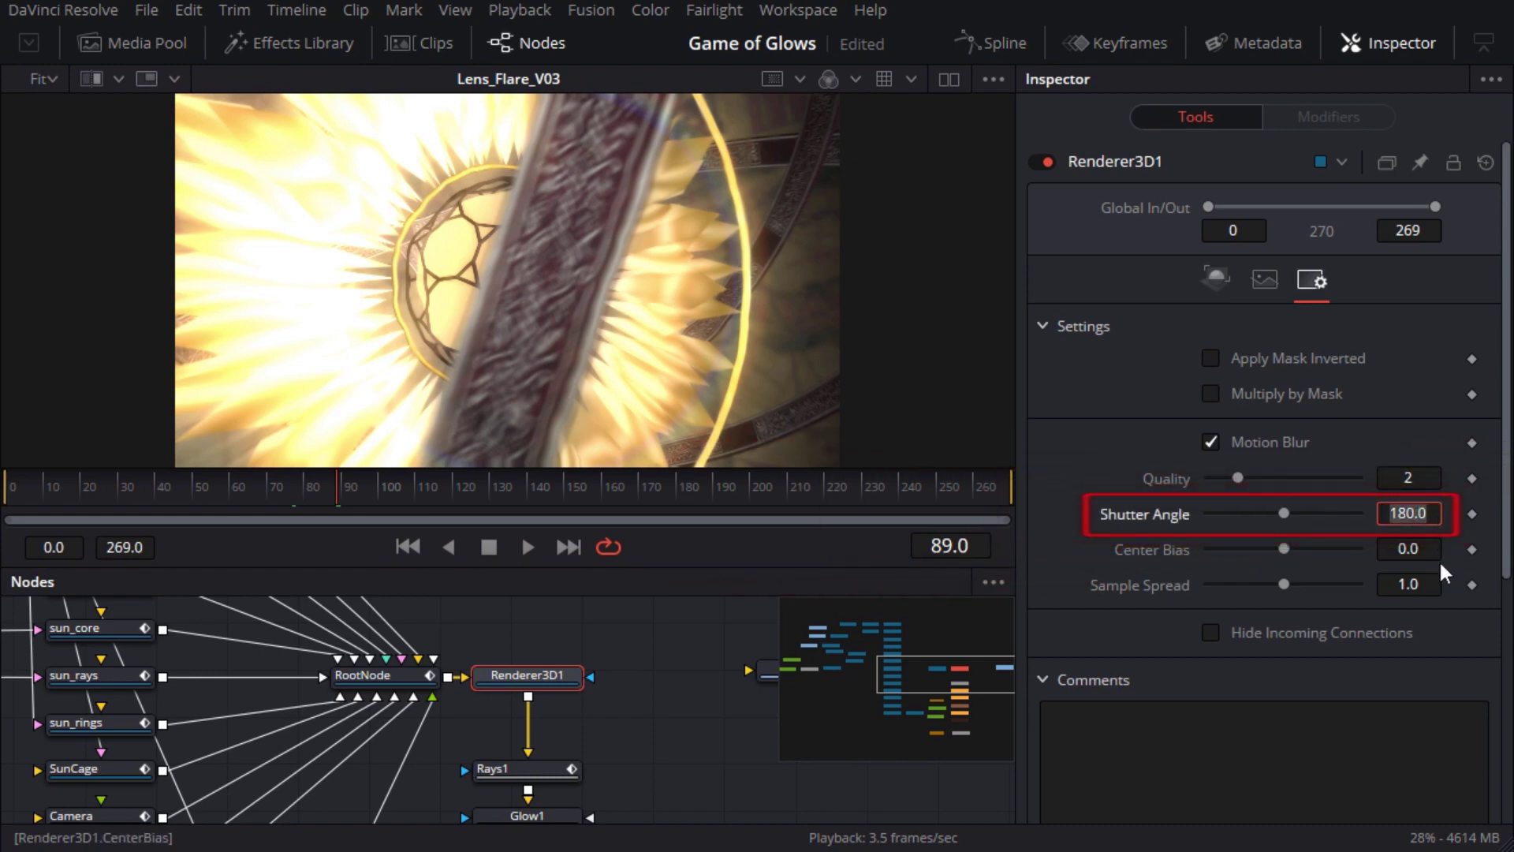
type("120")
key("Tab")
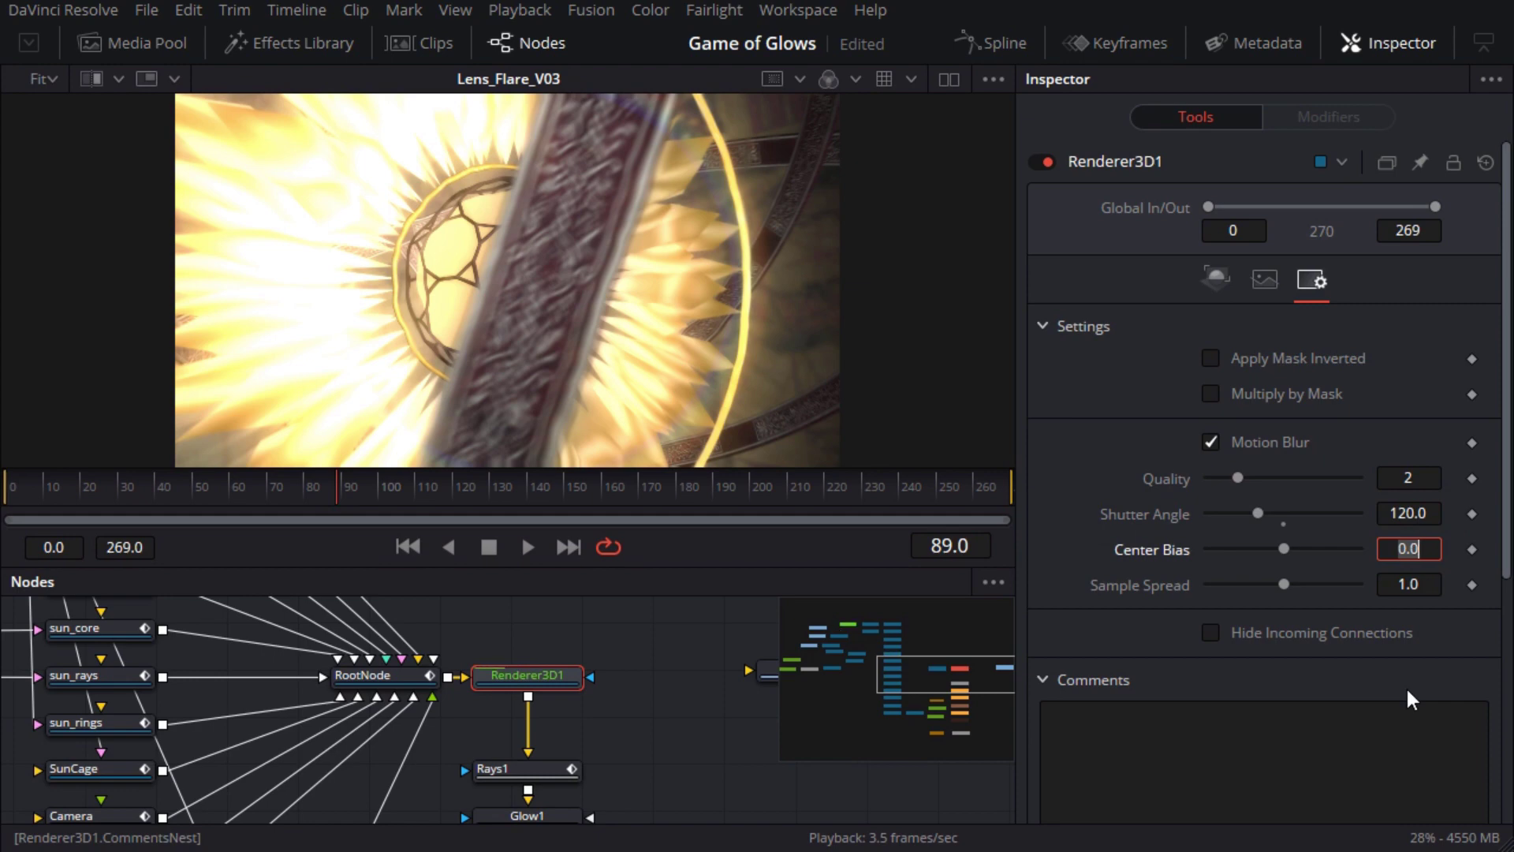